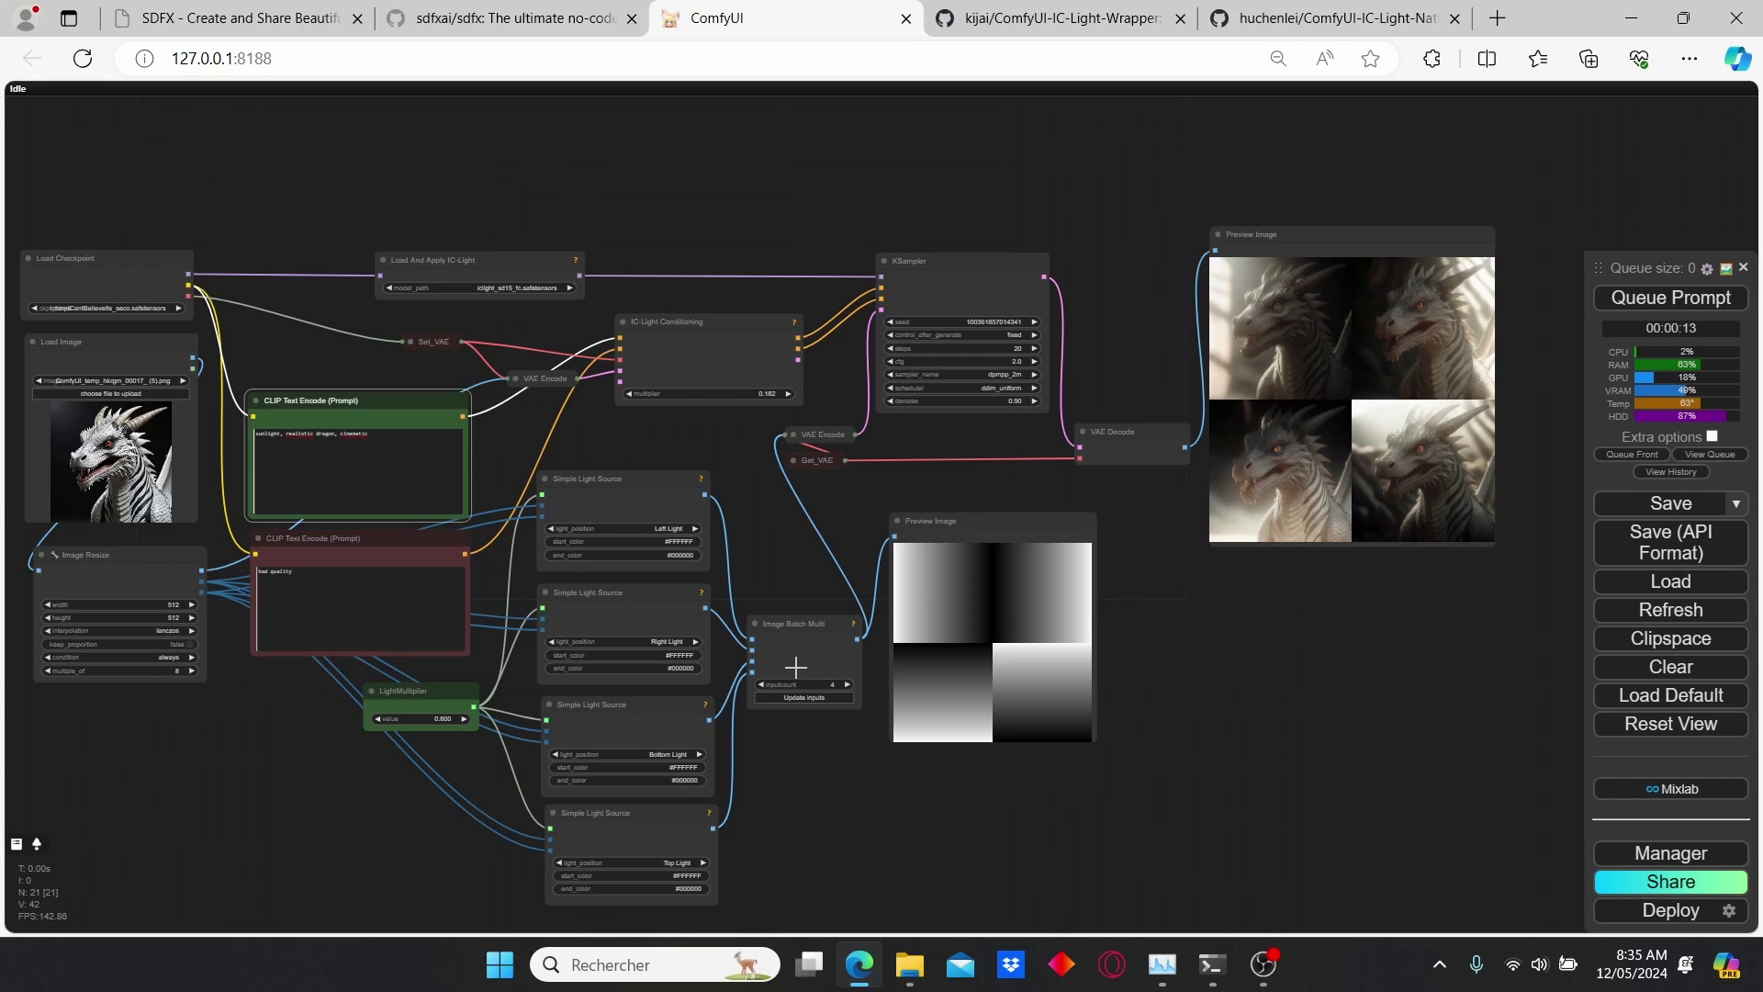
# Look over the IC-Light workflow graph, from the checkpoint and image loaders through the light sources to the preview images.
pyautogui.moveTo(929, 502); pyautogui.dragTo(993, 508)
pyautogui.moveTo(1109, 484); pyautogui.dragTo(1005, 504)
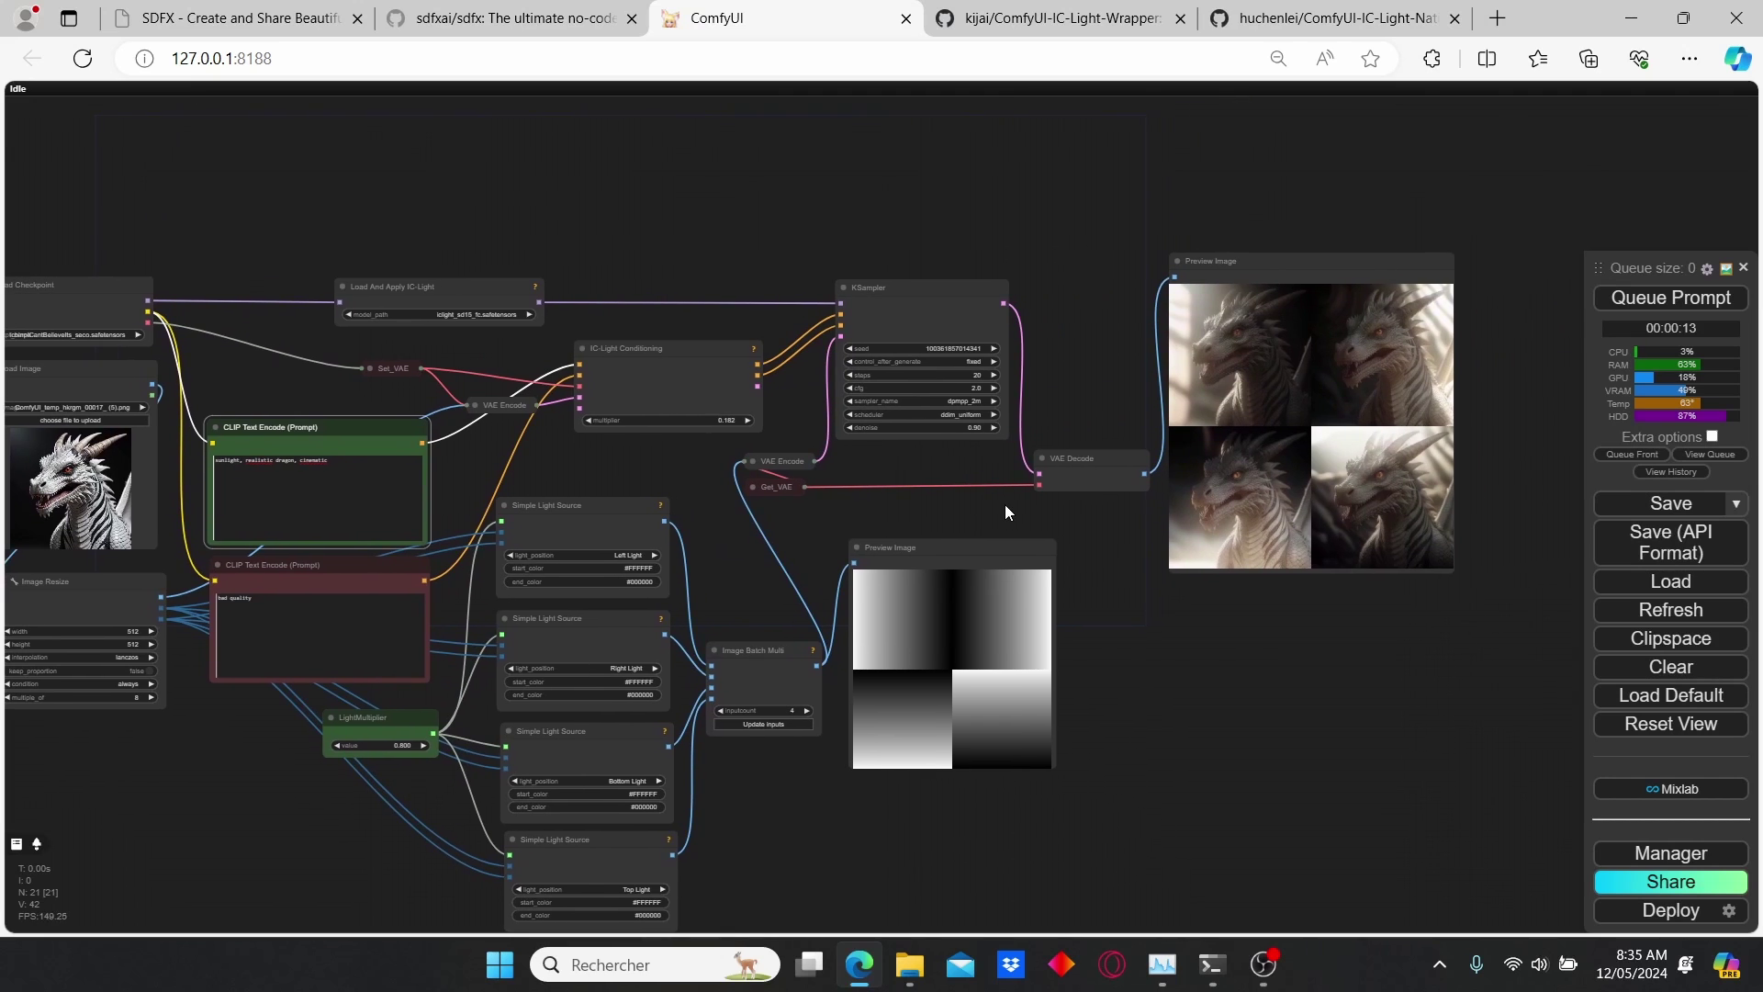
pyautogui.scroll(4, 1193, 444)
pyautogui.scroll(-5, 1194, 445)
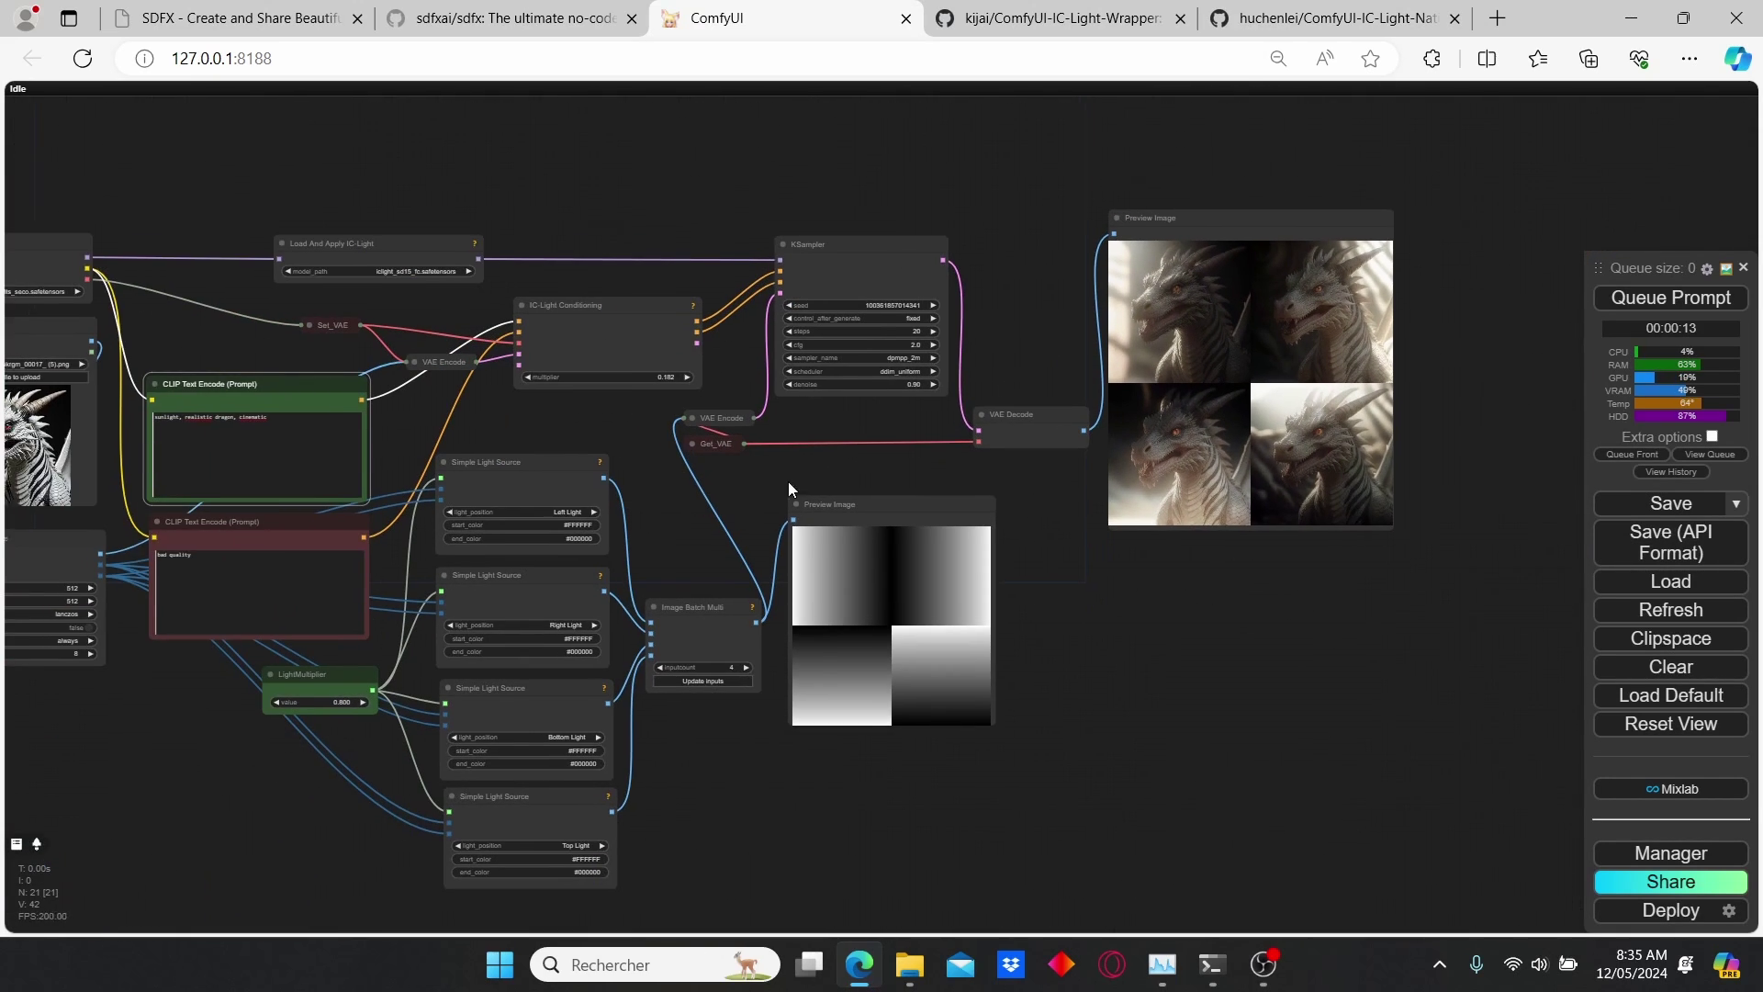
pyautogui.moveTo(788, 482); pyautogui.dragTo(1058, 479)
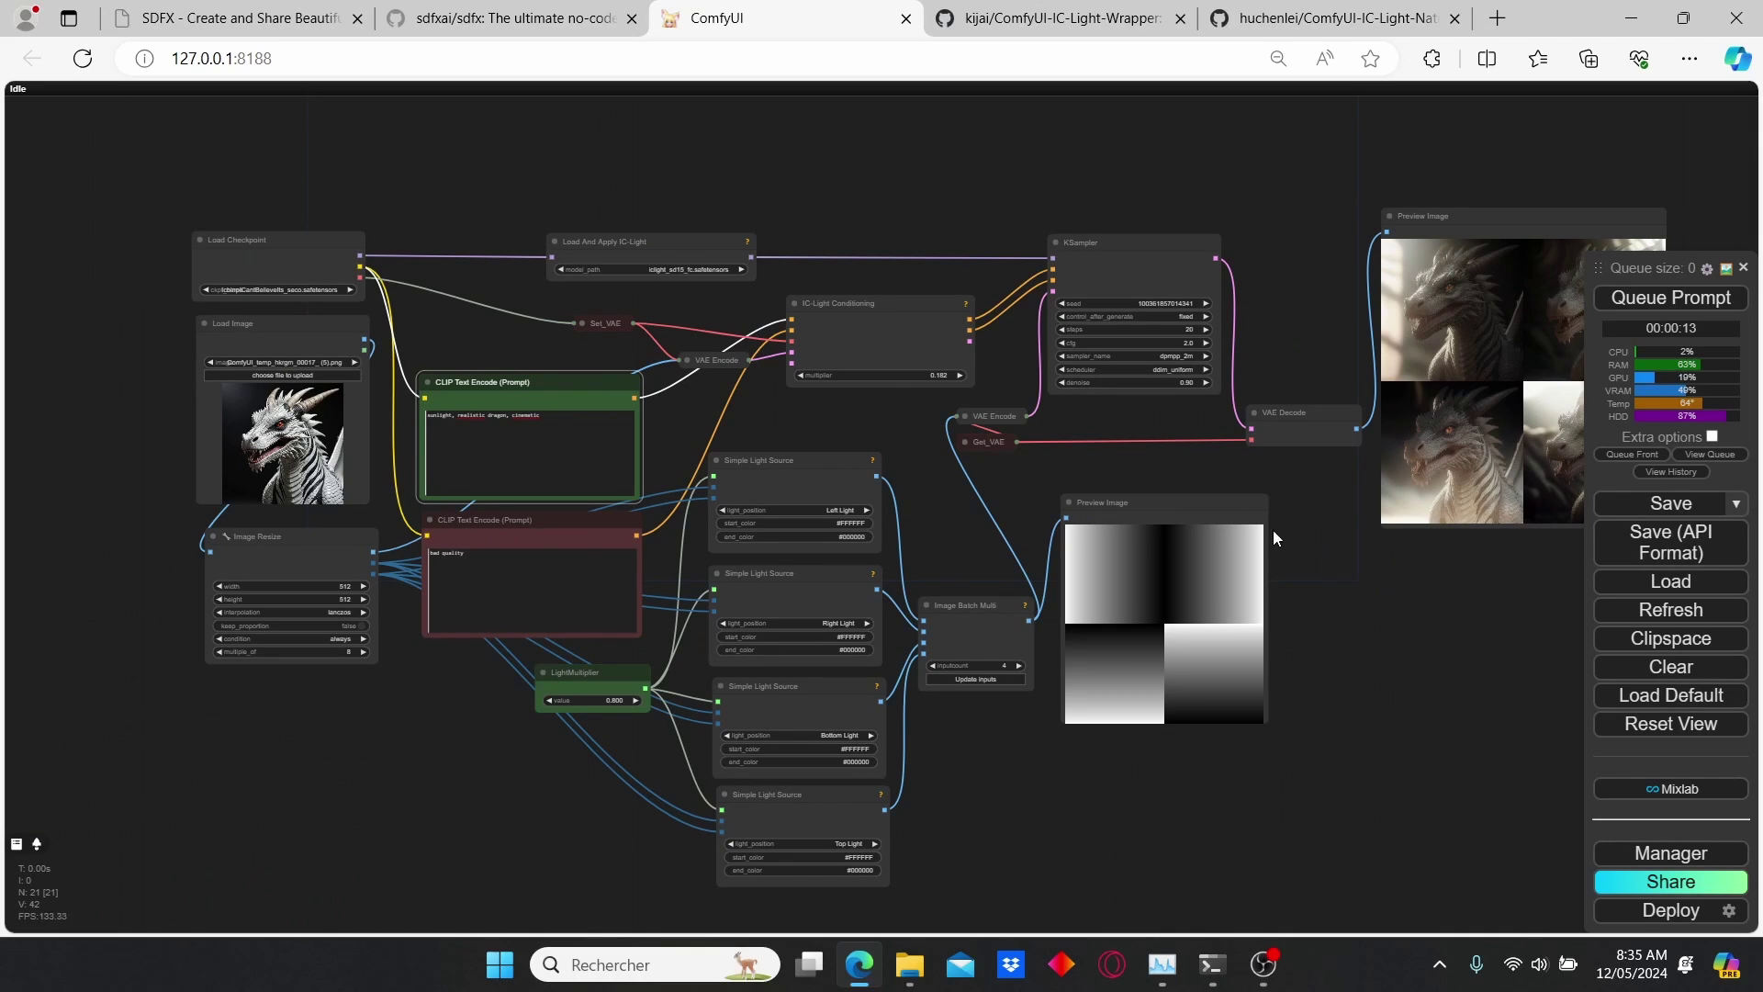
pyautogui.scroll(-1, 1293, 533)
pyautogui.moveTo(1329, 530); pyautogui.dragTo(1178, 533)
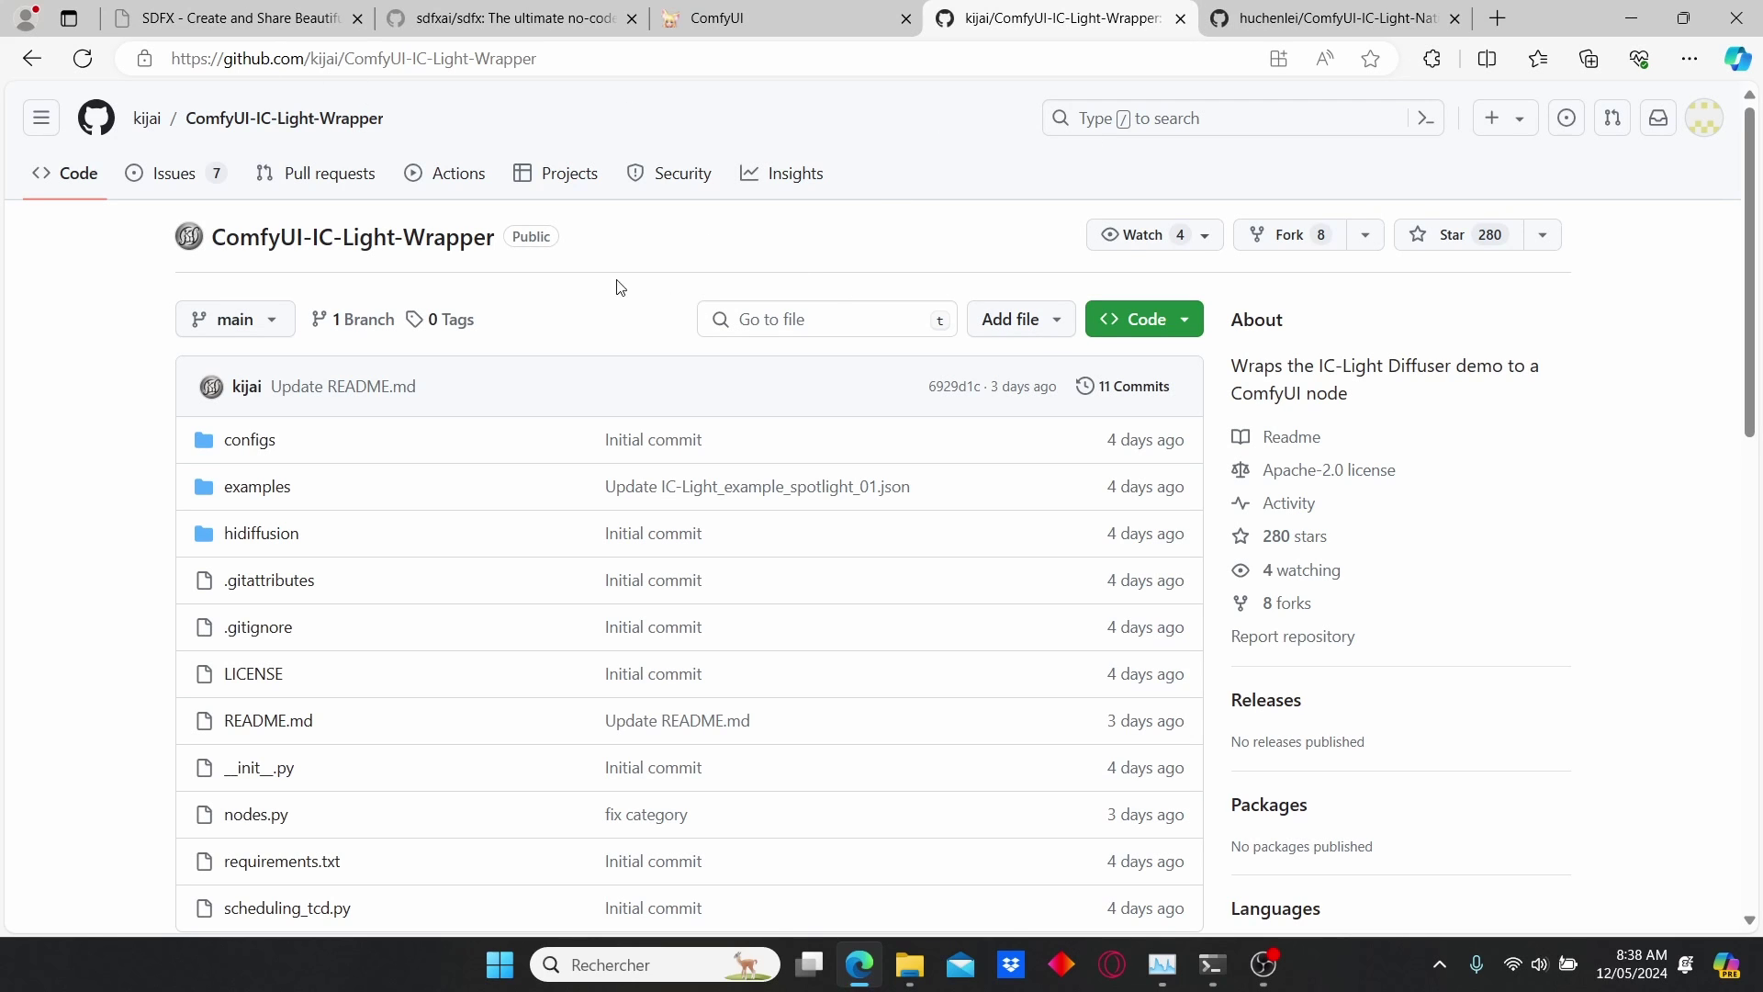
# Copy the HTTPS clone URL of the ComfyUI-IC-Light-Wrapper repository.
pyautogui.scroll(-4, 620, 288)
pyautogui.scroll(4, 551, 275)
pyautogui.click(1154, 321)
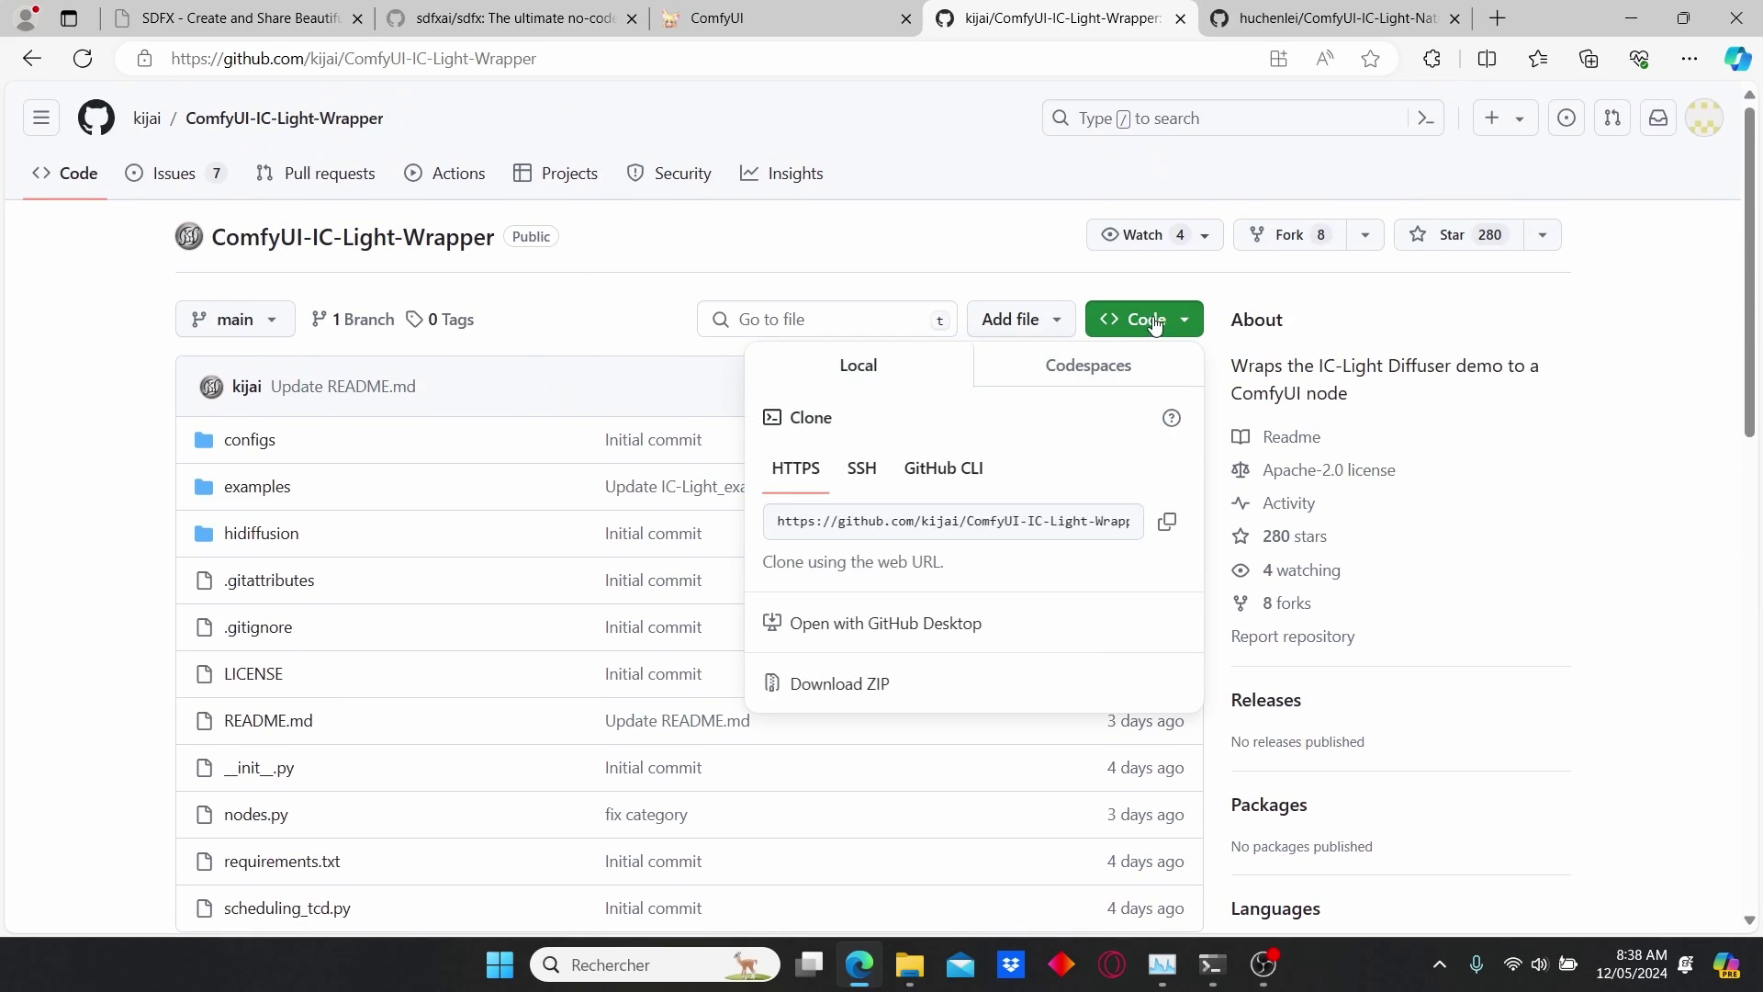
pyautogui.click(1167, 521)
# Switch to File Explorer and open the custom_nodes folder inside ComfyUI_windows_portable\ComfyUI.
pyautogui.moveTo(916, 973)
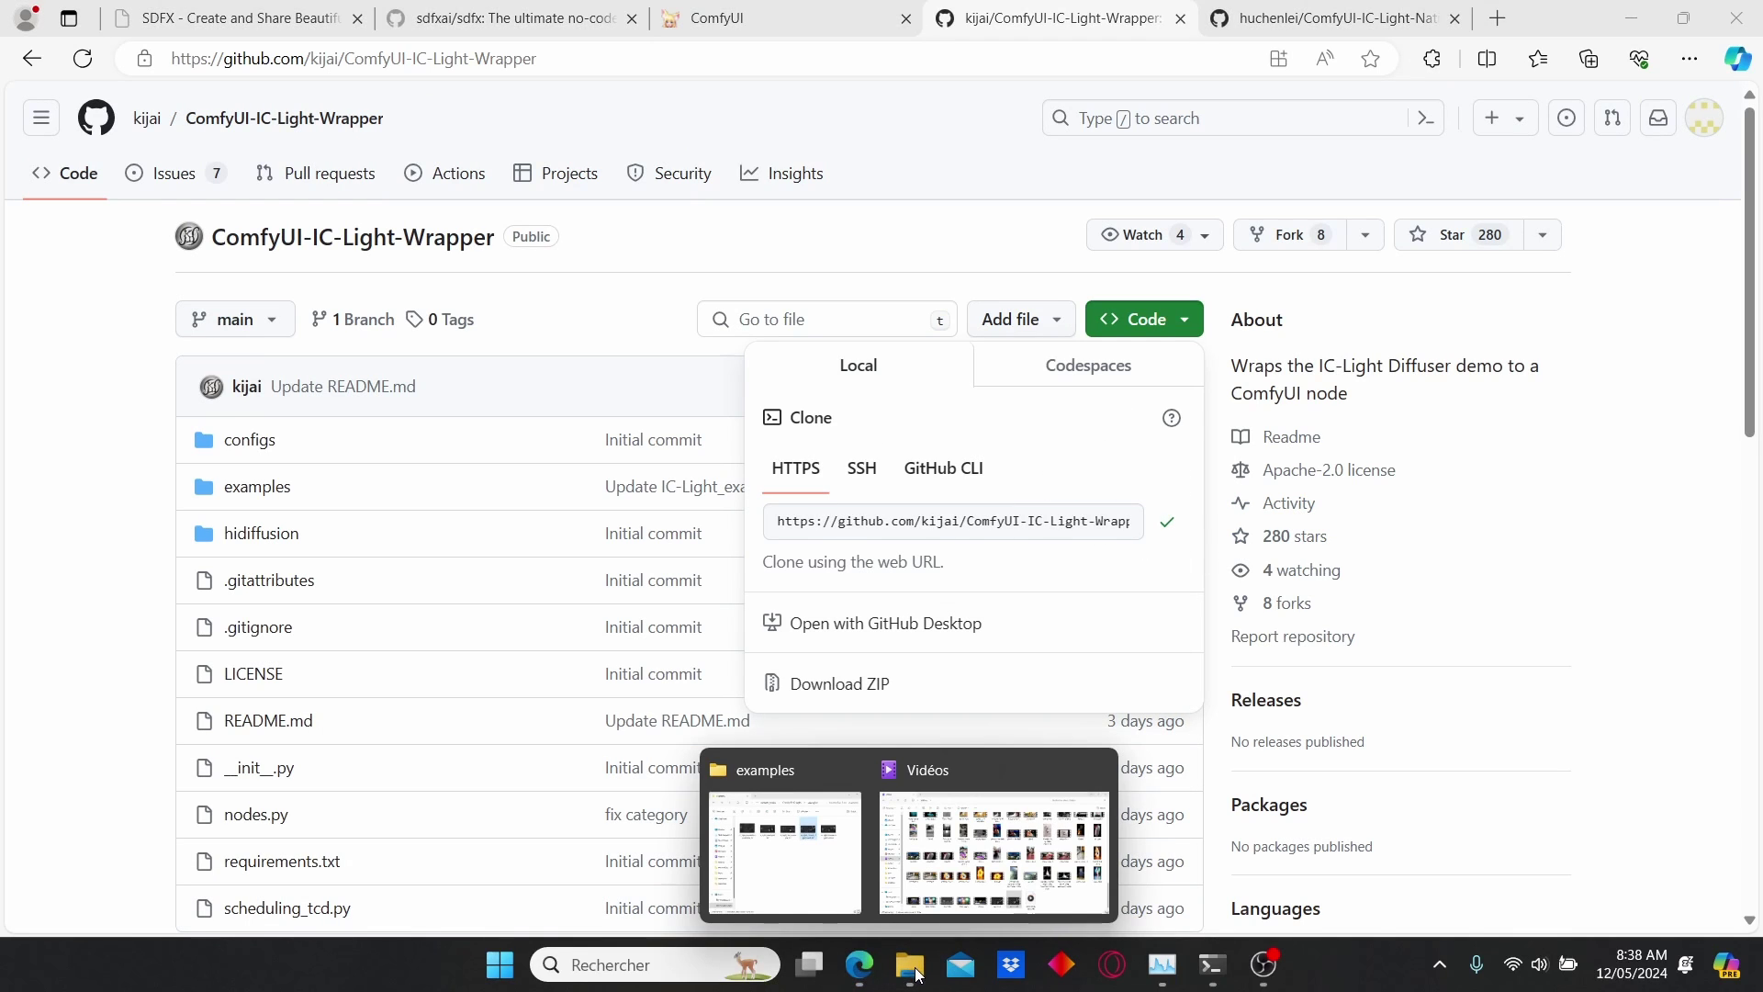
pyautogui.click(838, 901)
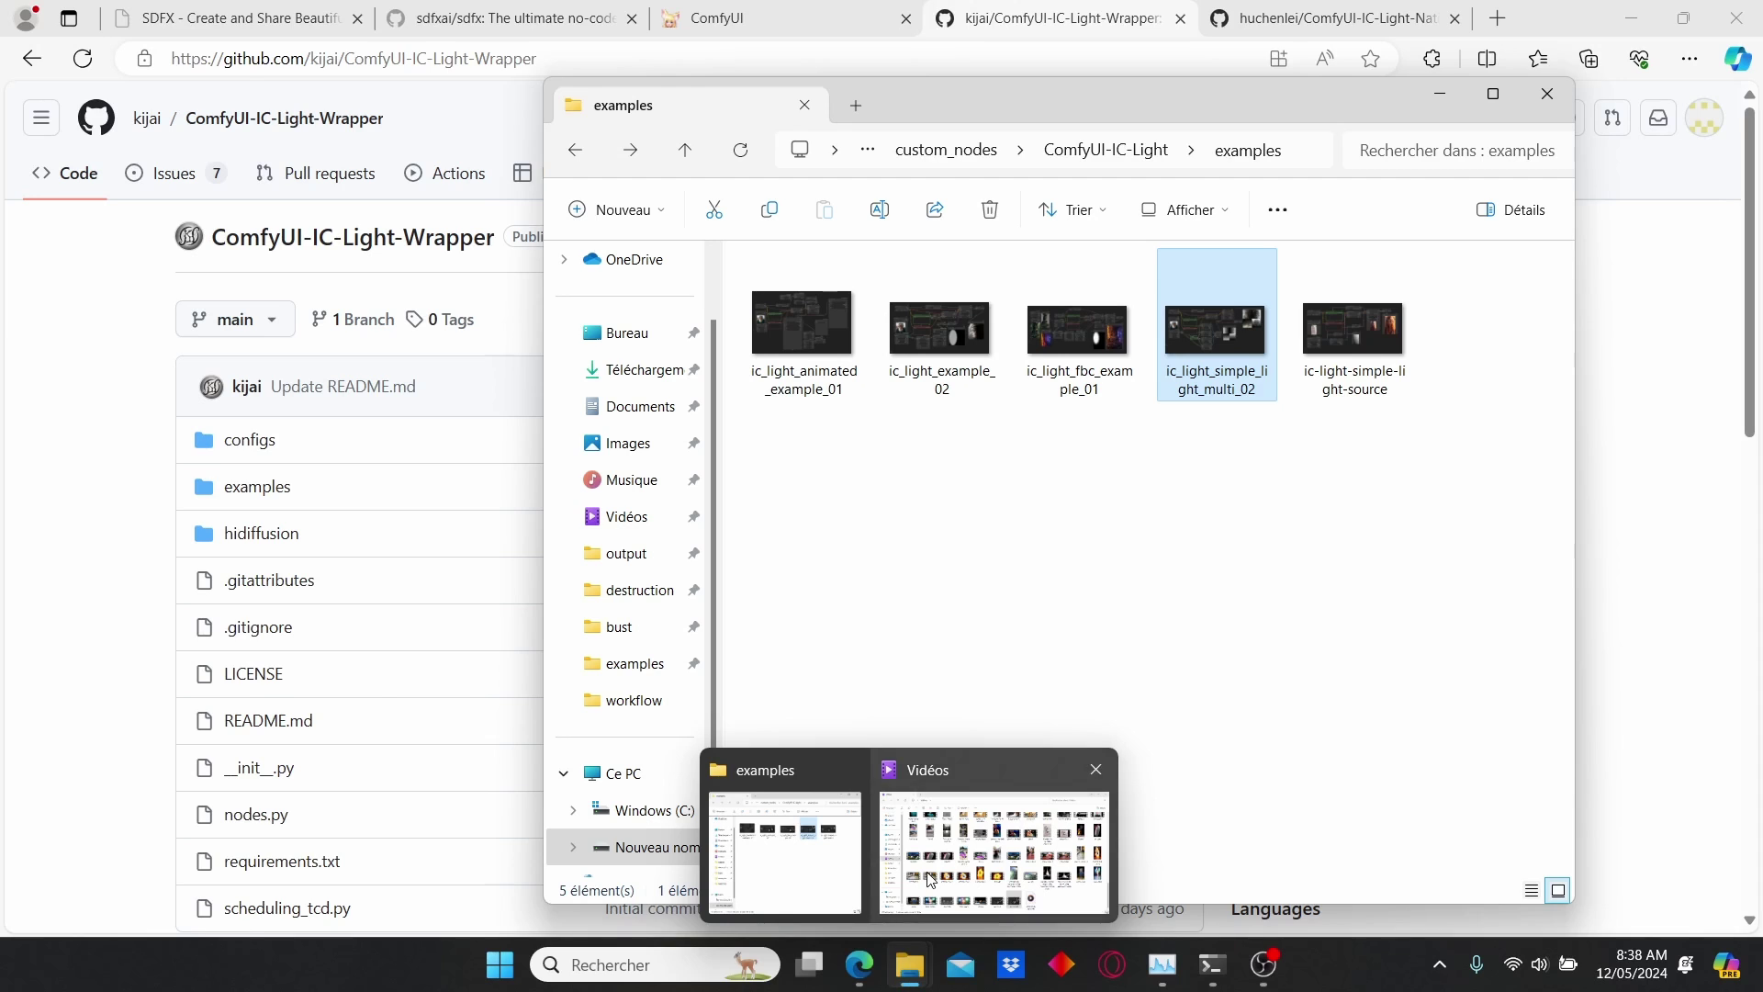
pyautogui.click(930, 880)
pyautogui.click(83, 549)
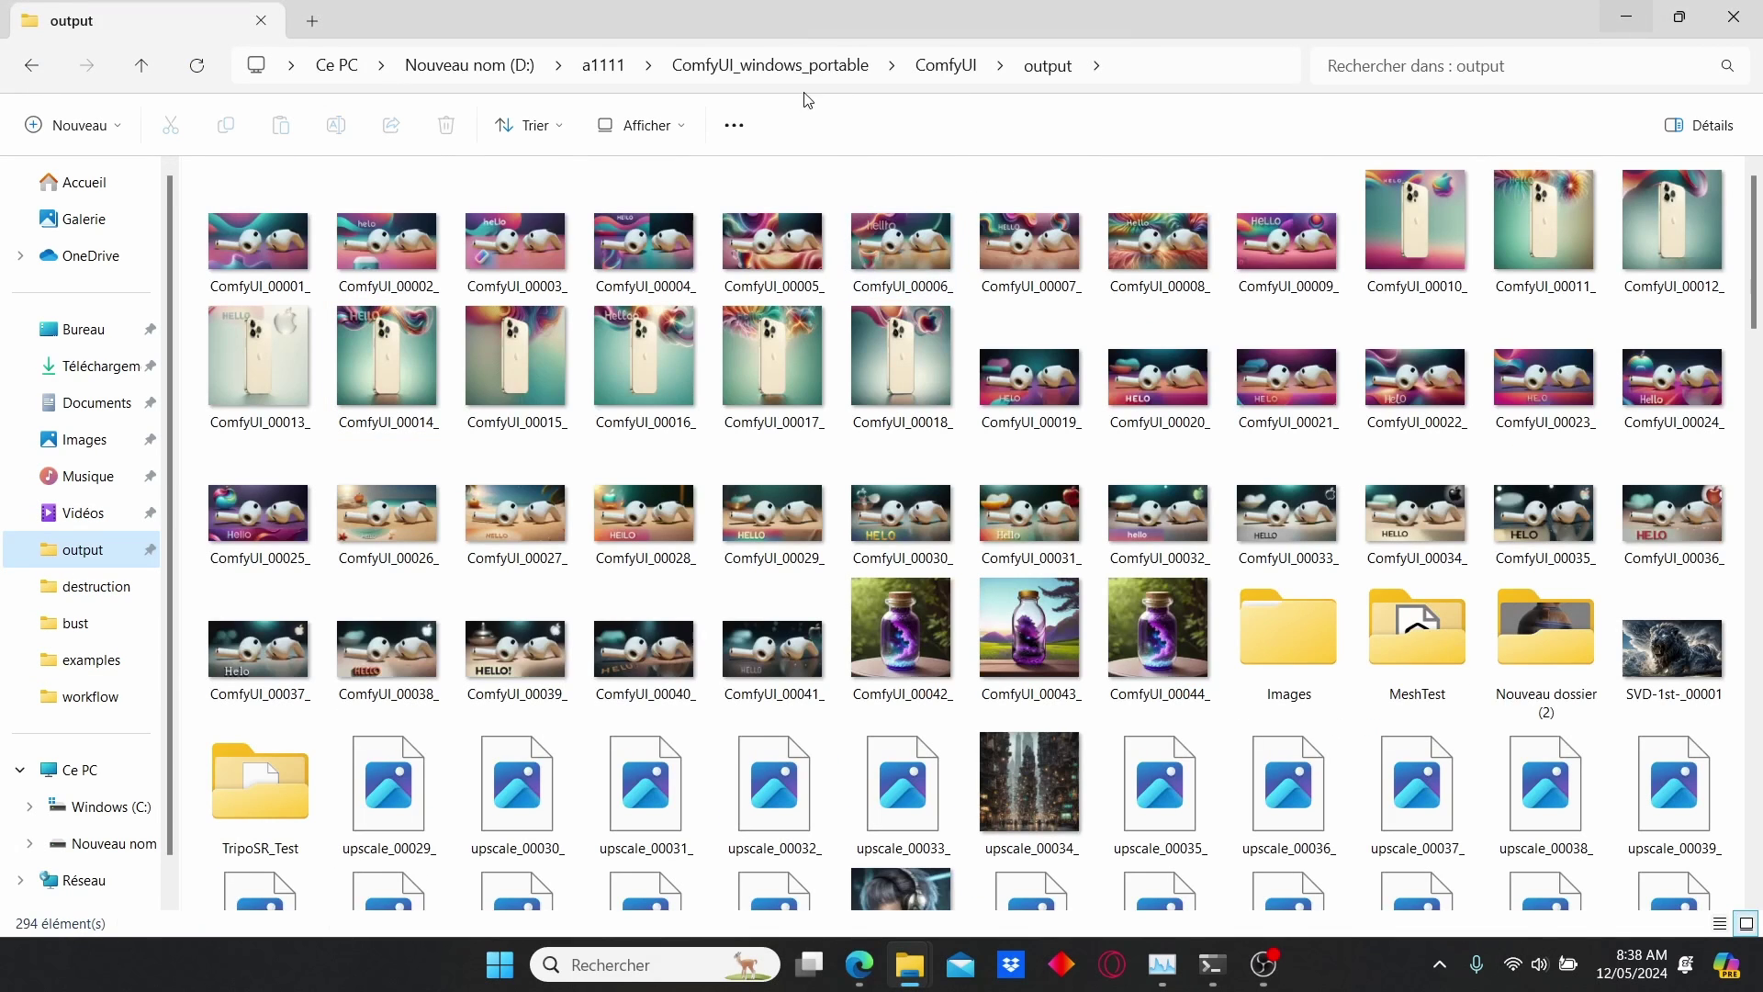
pyautogui.click(808, 66)
pyautogui.doubleClick(335, 208)
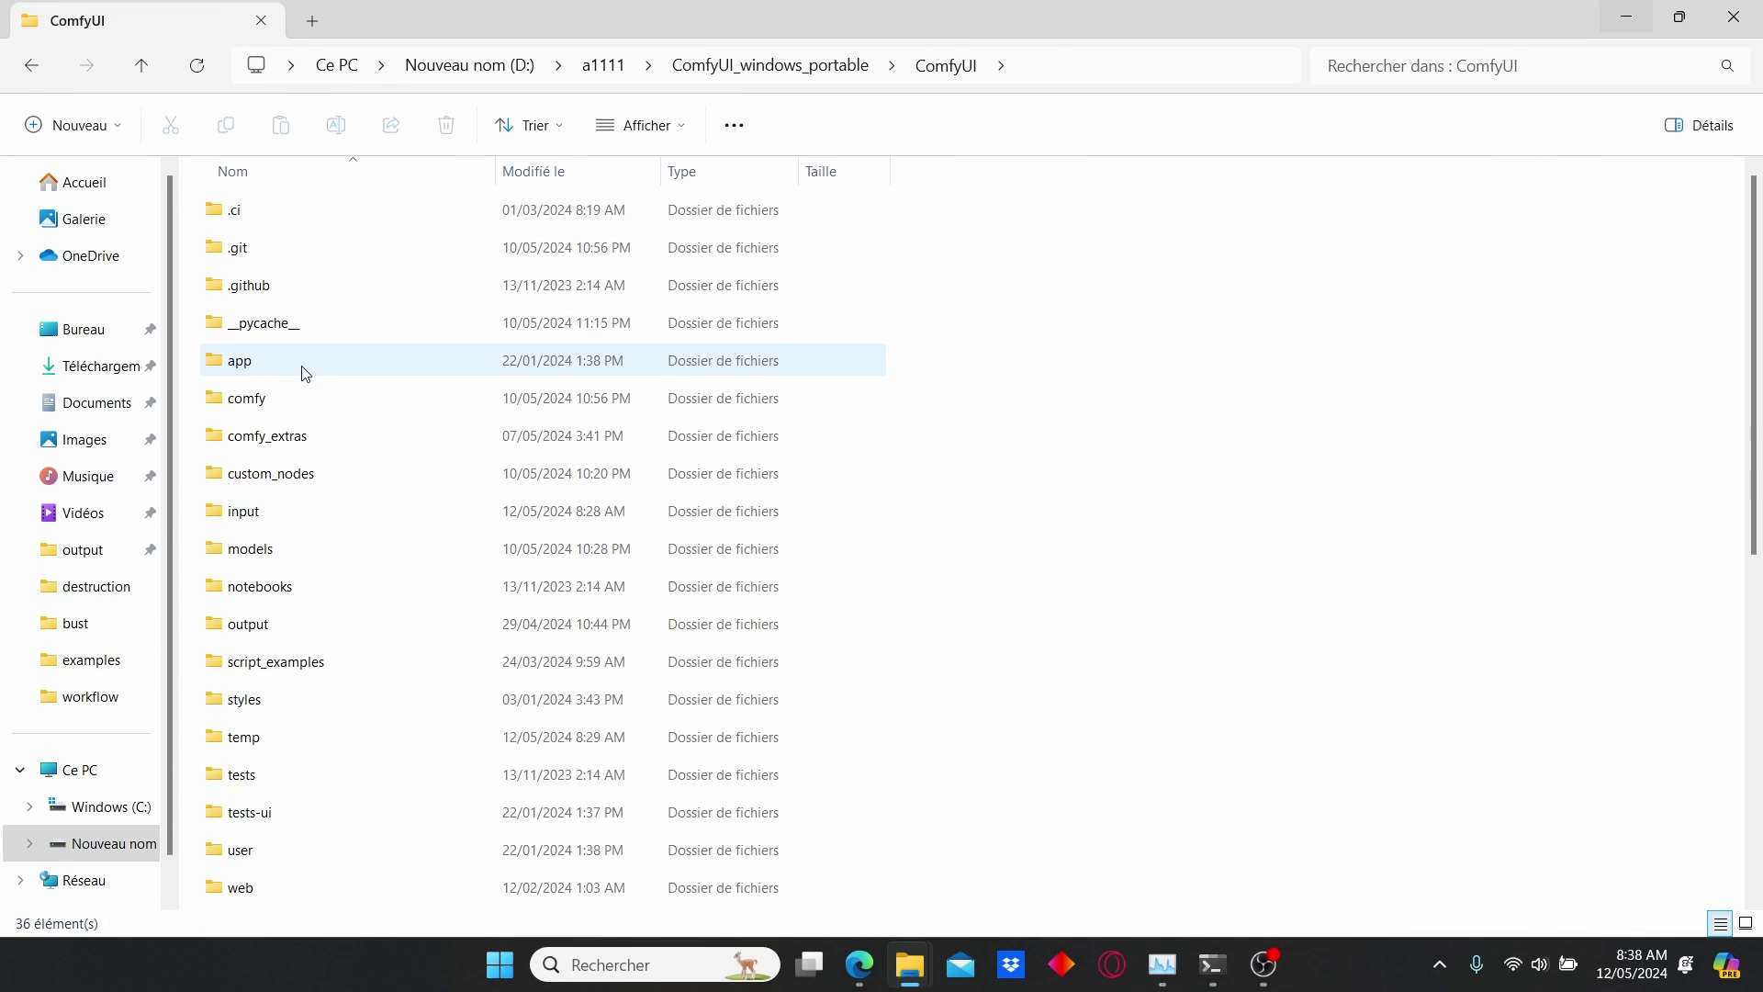
pyautogui.doubleClick(294, 474)
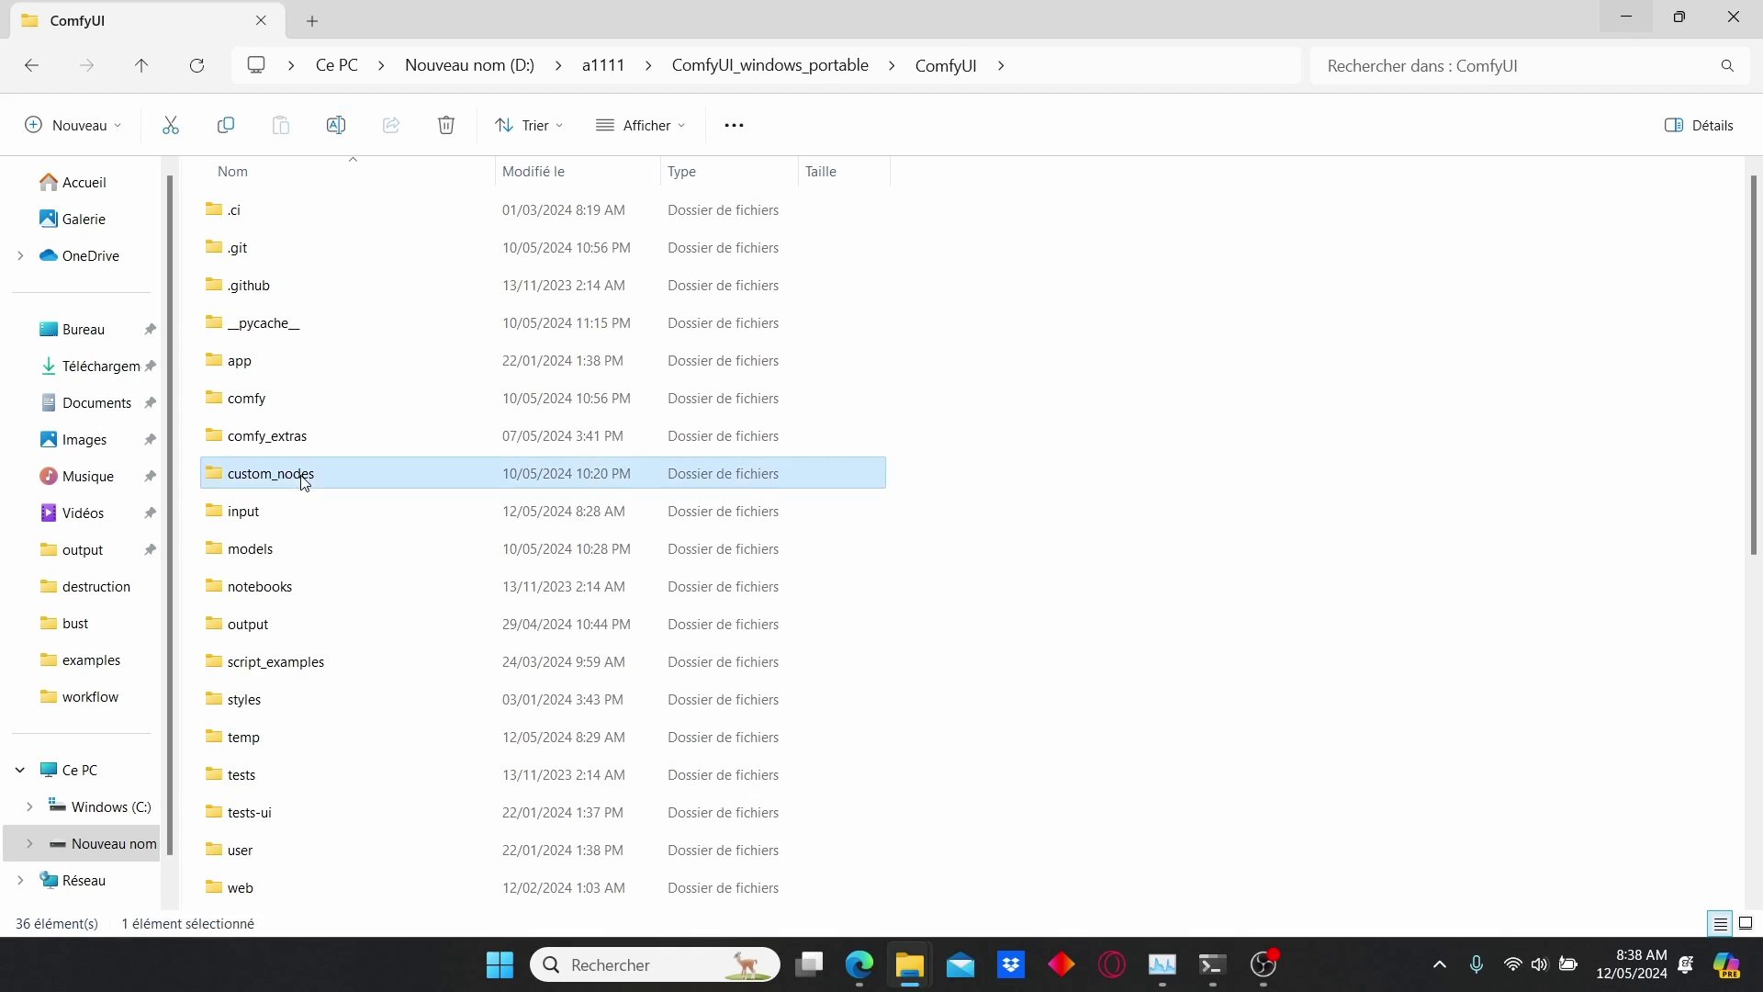
# Open a command prompt in the custom_nodes folder.
pyautogui.click(1260, 77)
pyautogui.write('cm')
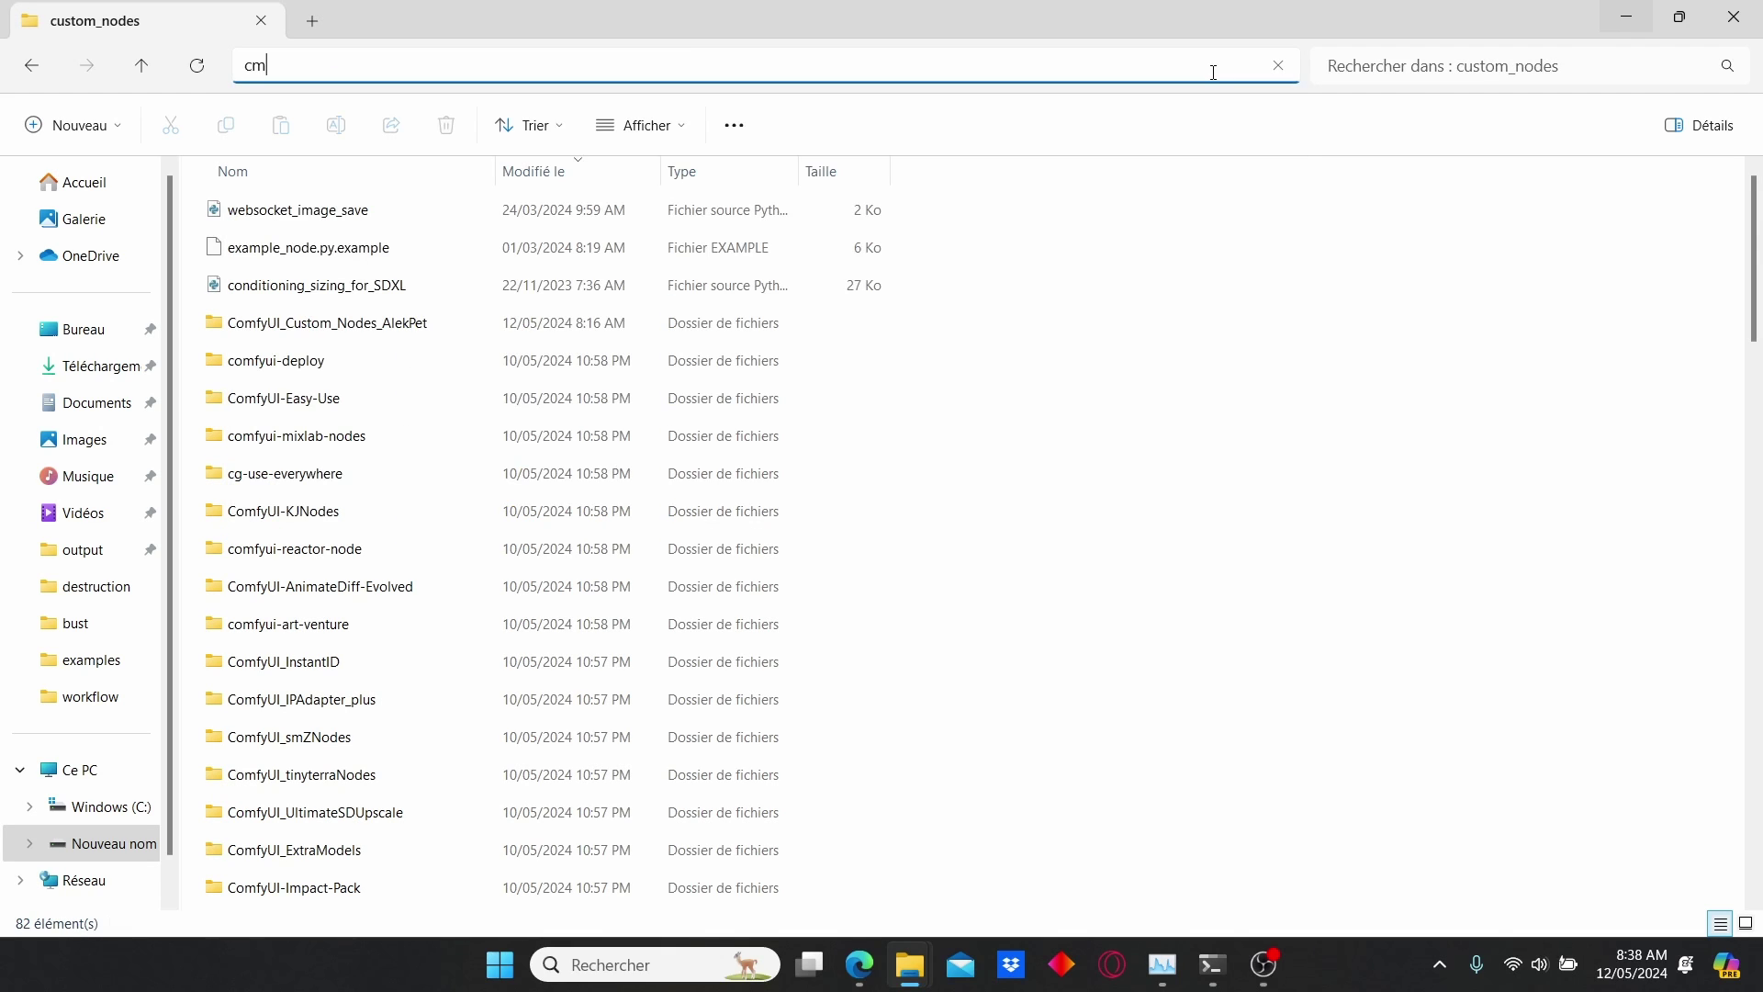
pyautogui.write('d')
pyautogui.press('Return')
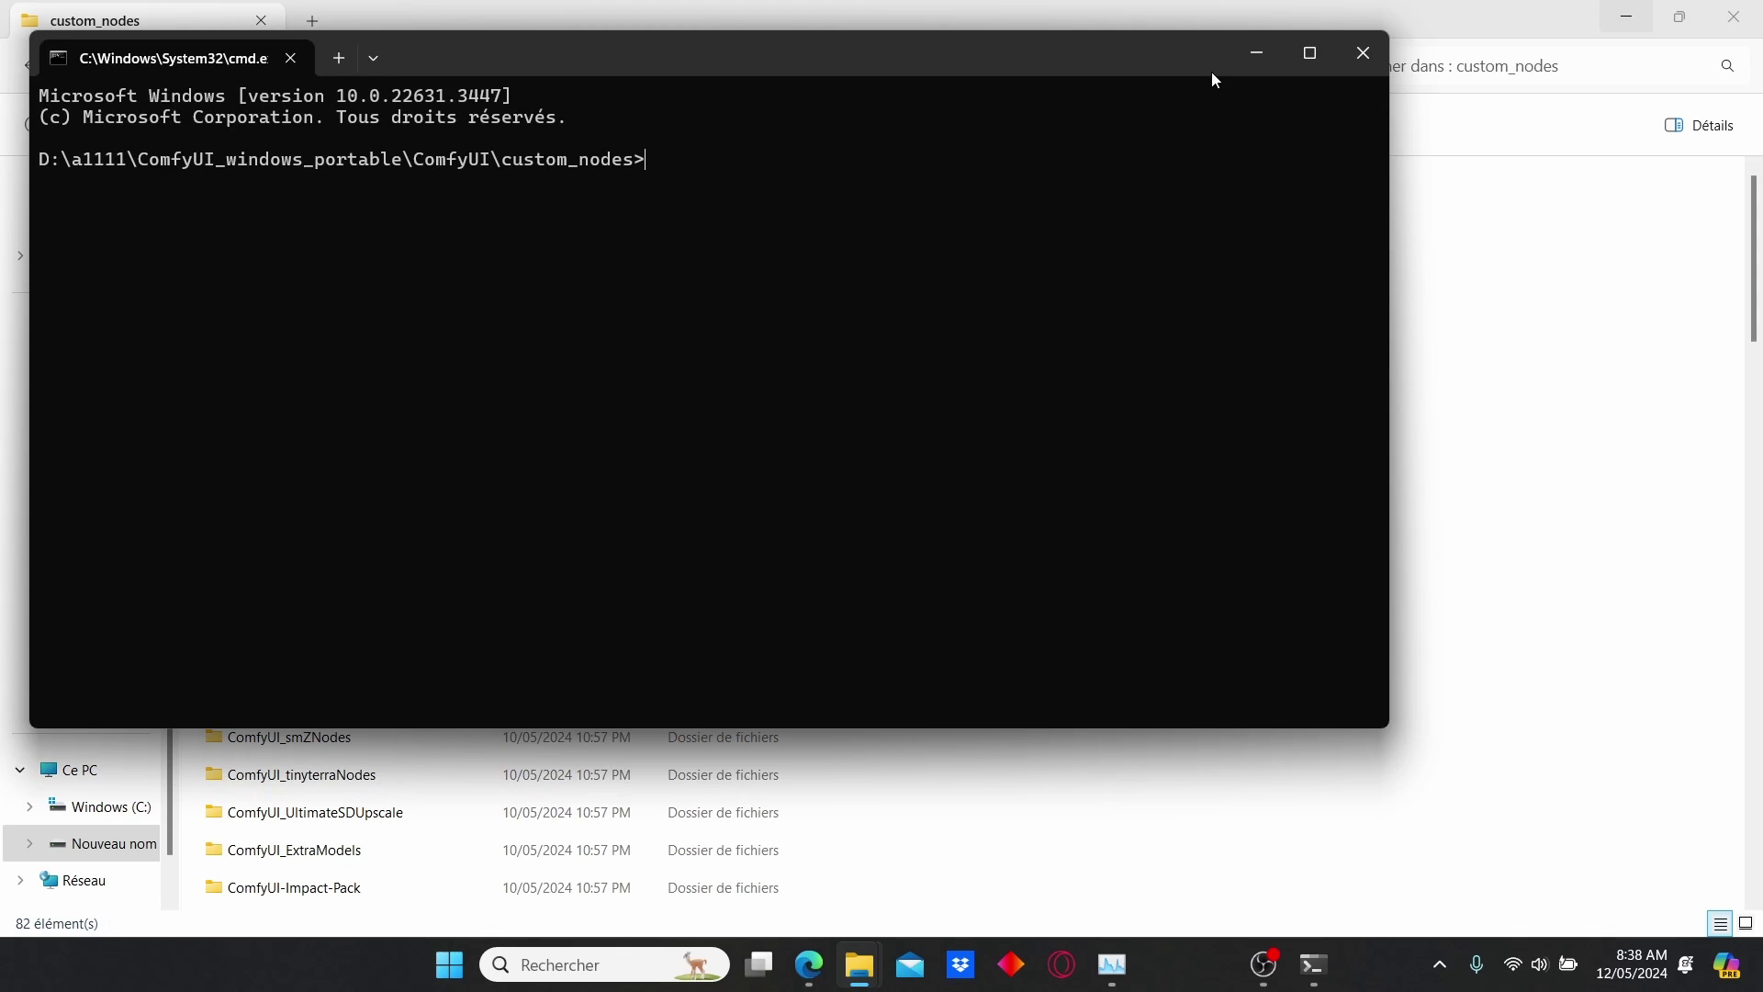
pyautogui.write('git clone')
pyautogui.write('https://github.com/kijai/ComfyUI-IC-Light-Wrapper.git')
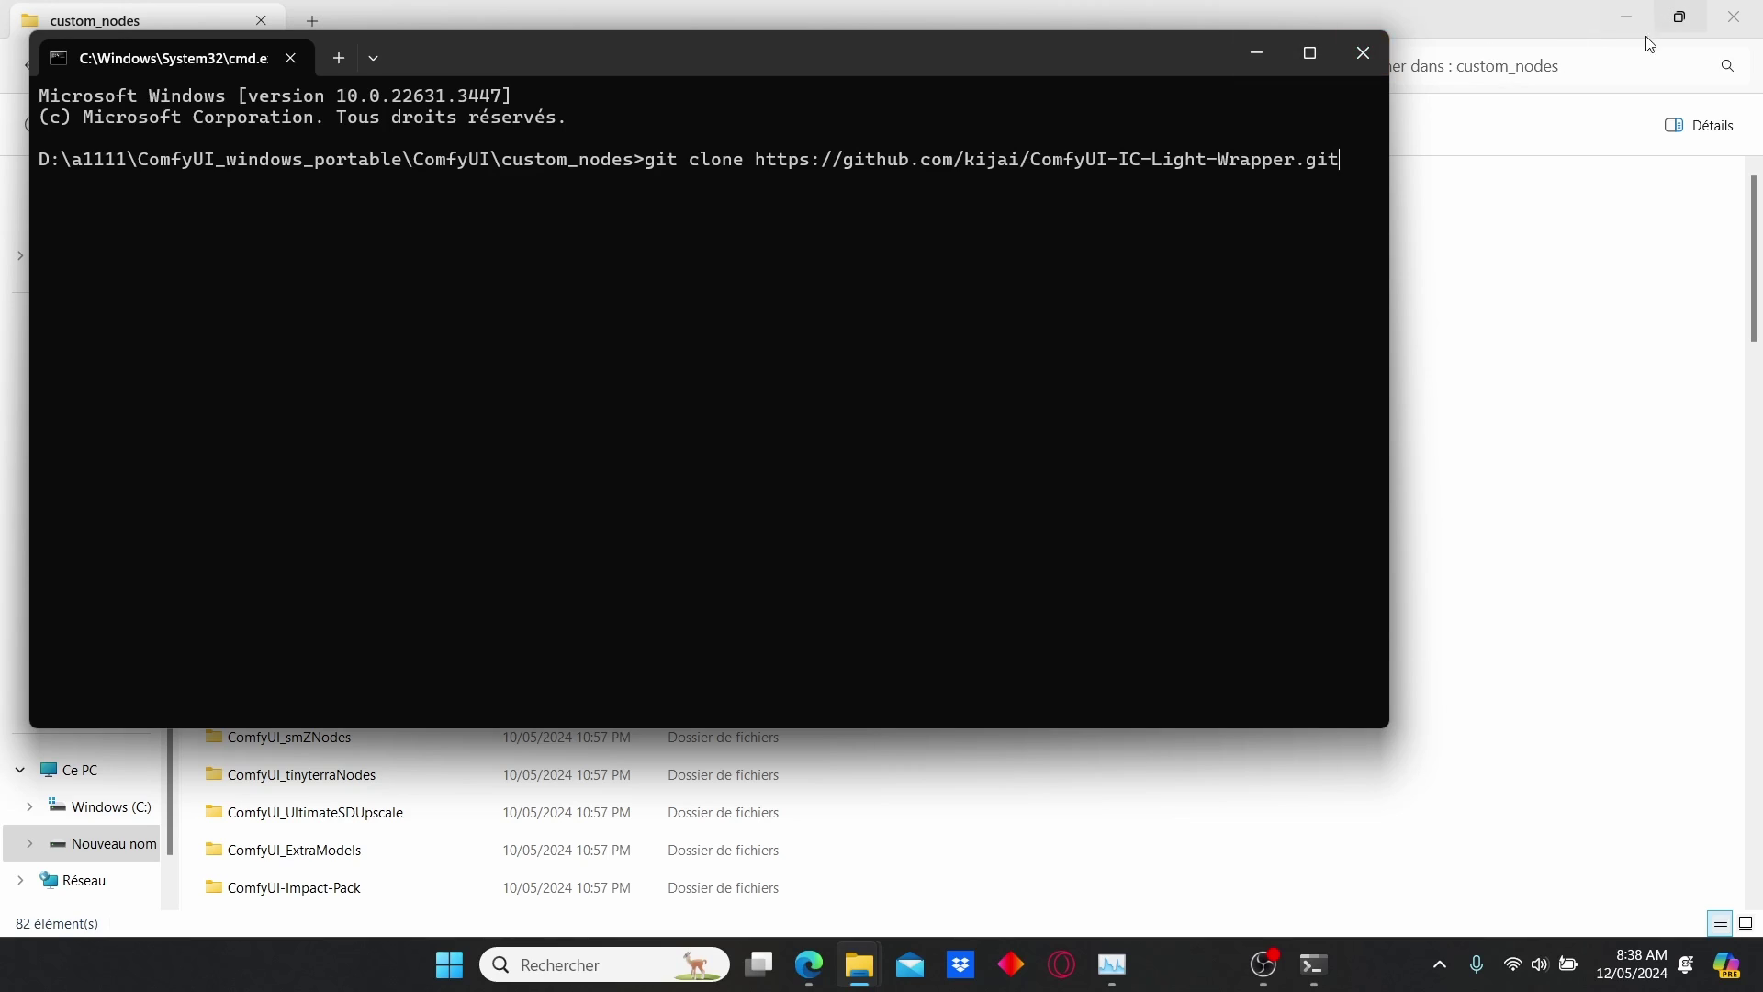
pyautogui.click(1362, 52)
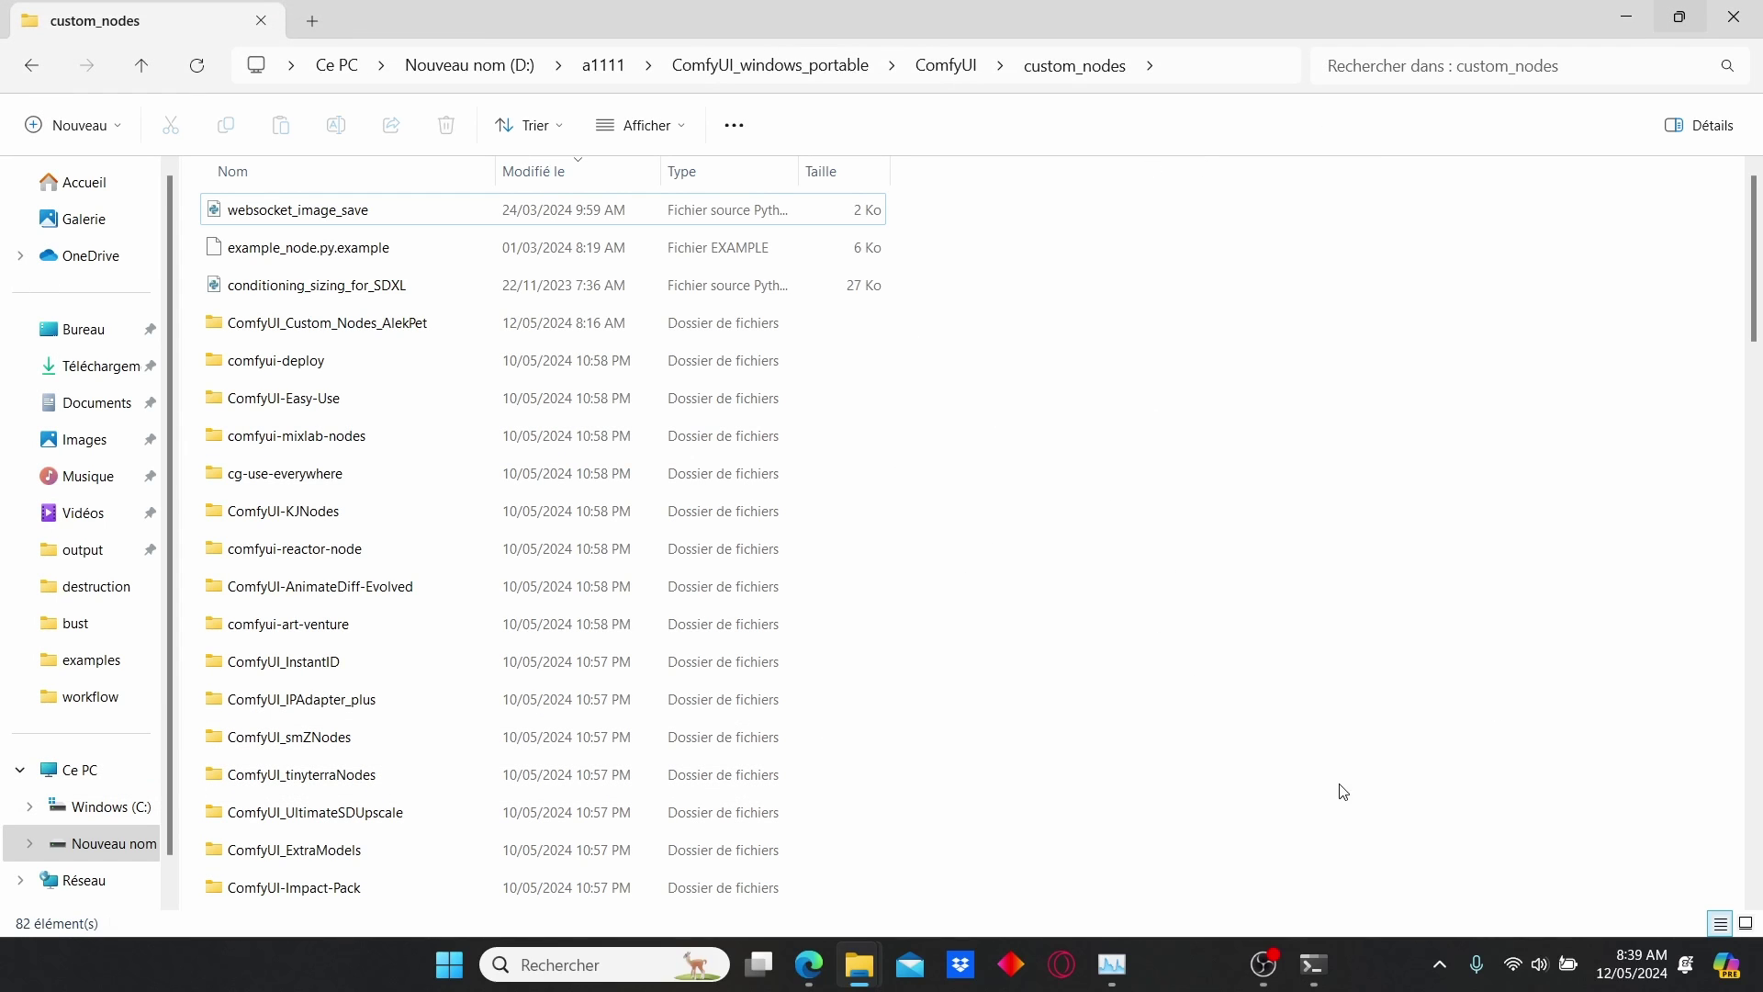
# In ComfyUI, change the green prompt node's text to "moon light, realistic dragon, cinematic" and queue the prompt.
pyautogui.moveTo(1017, 437); pyautogui.dragTo(1017, 306)
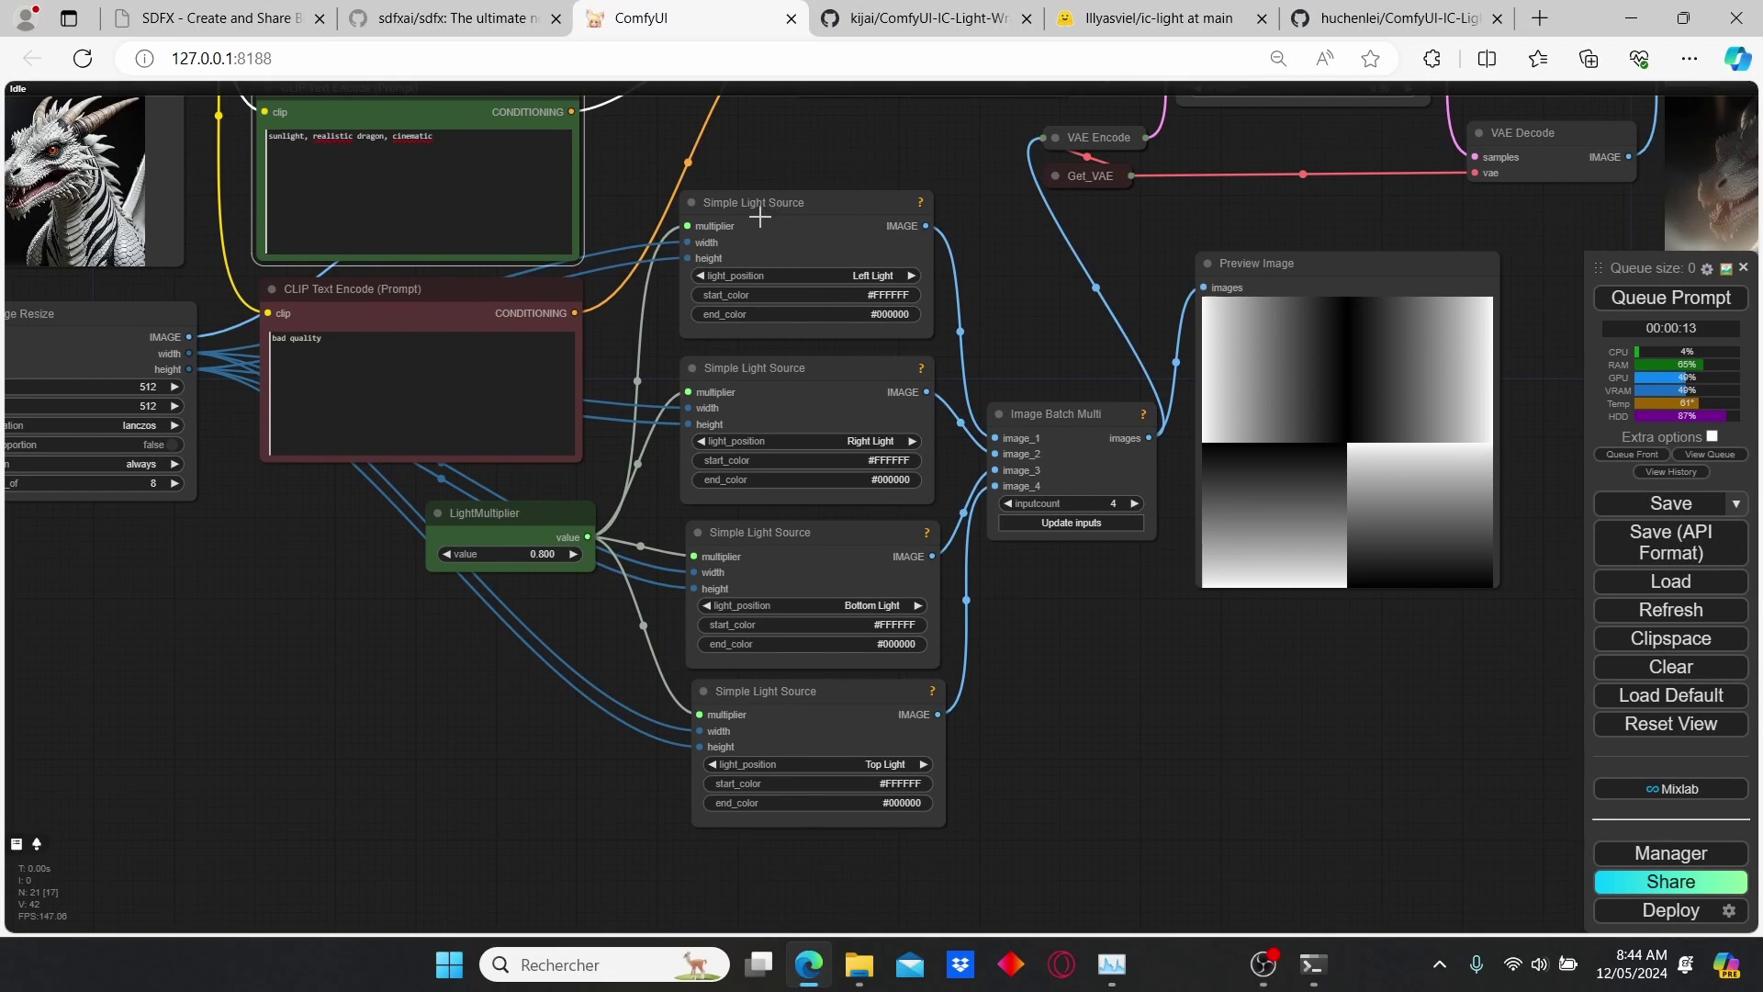
pyautogui.moveTo(1051, 355); pyautogui.dragTo(1203, 463)
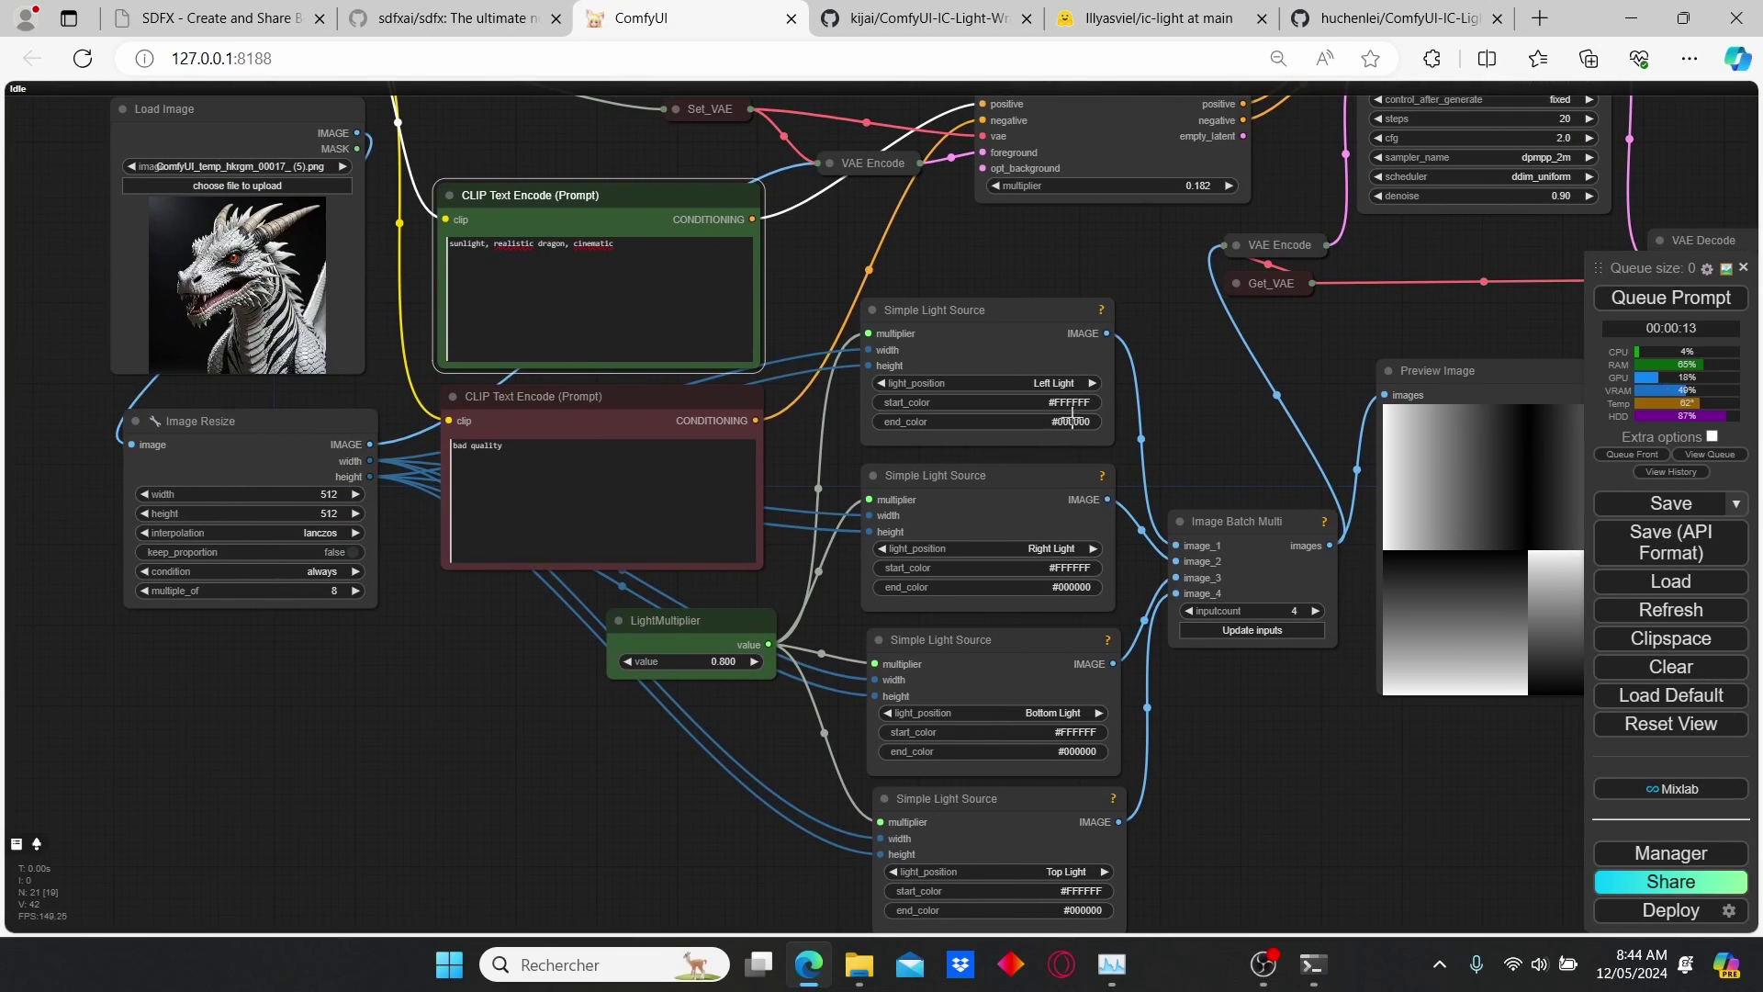
pyautogui.moveTo(1177, 402); pyautogui.dragTo(1034, 425)
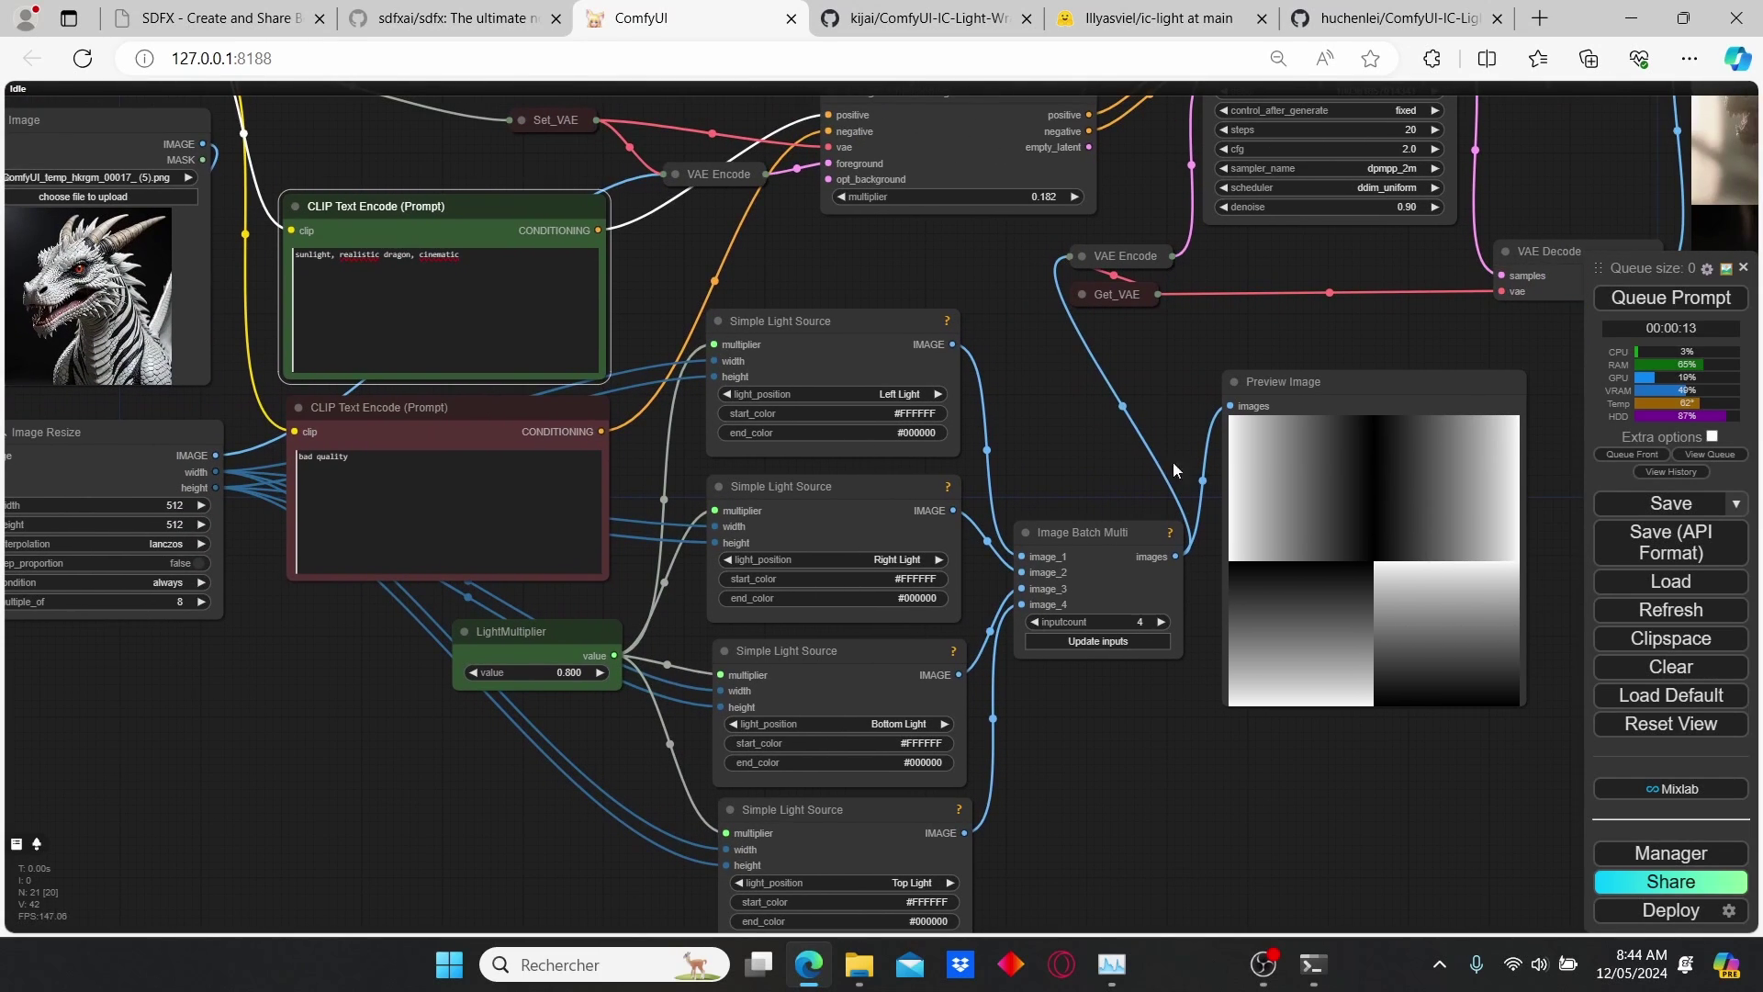
pyautogui.scroll(4, 1172, 461)
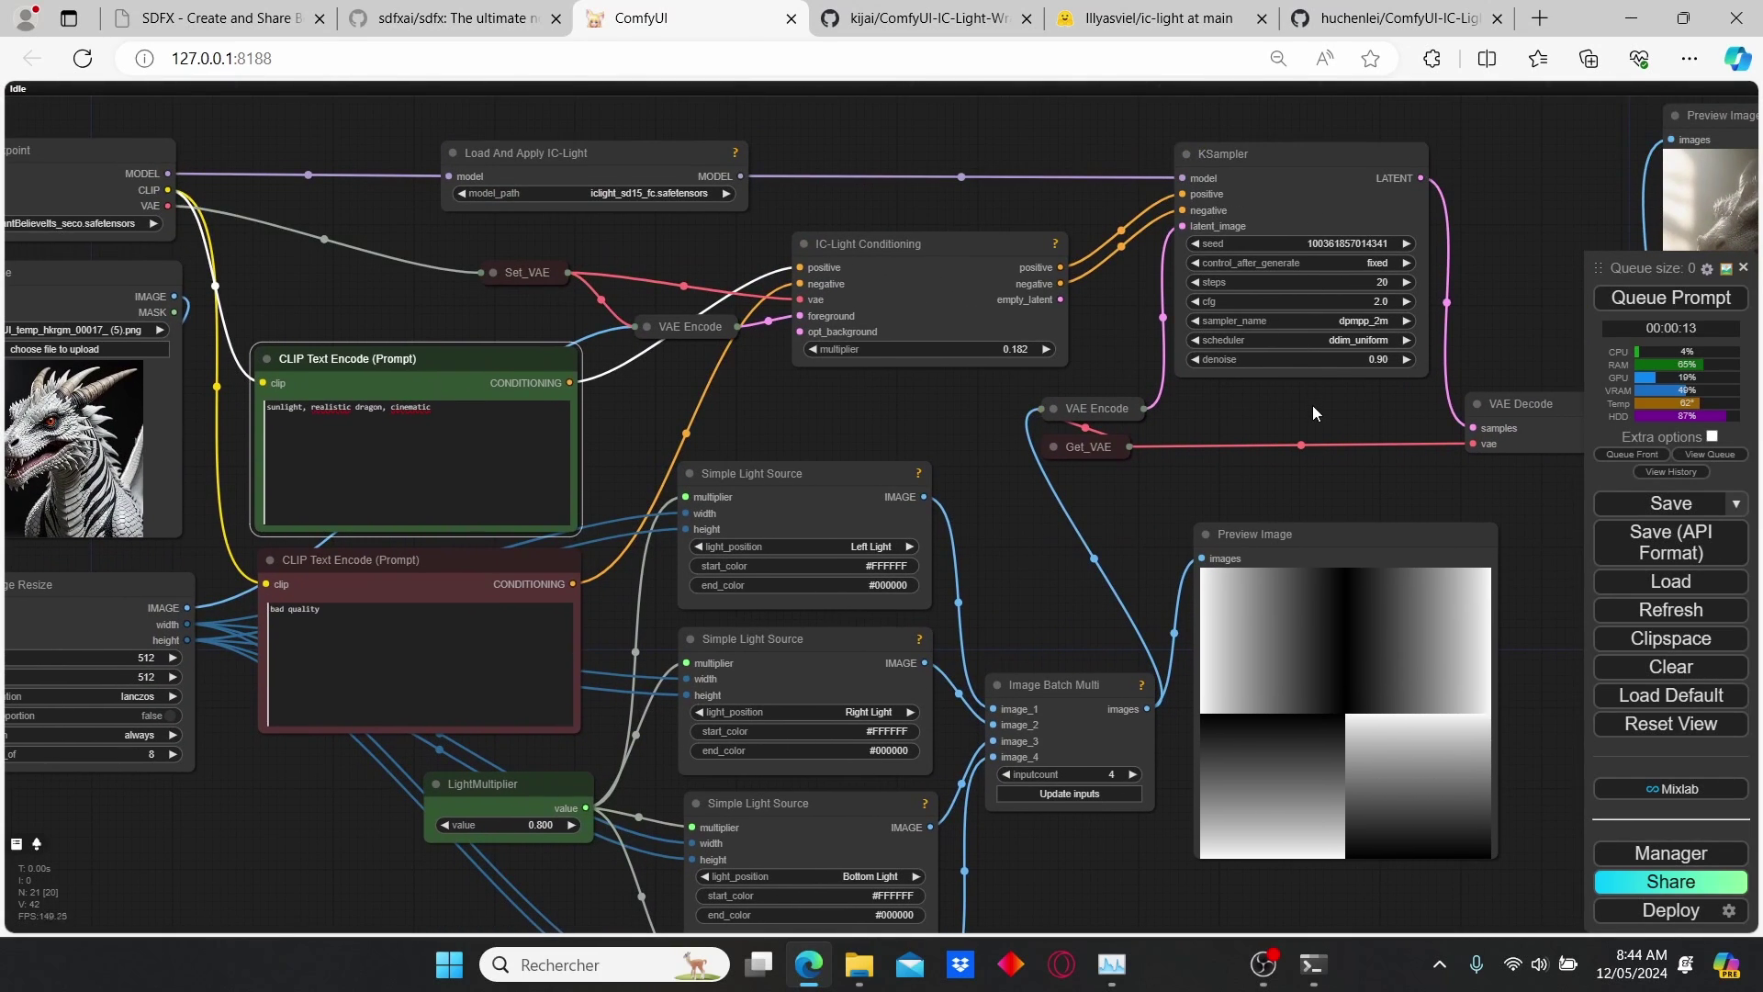
pyautogui.hscroll(10, 1325, 423)
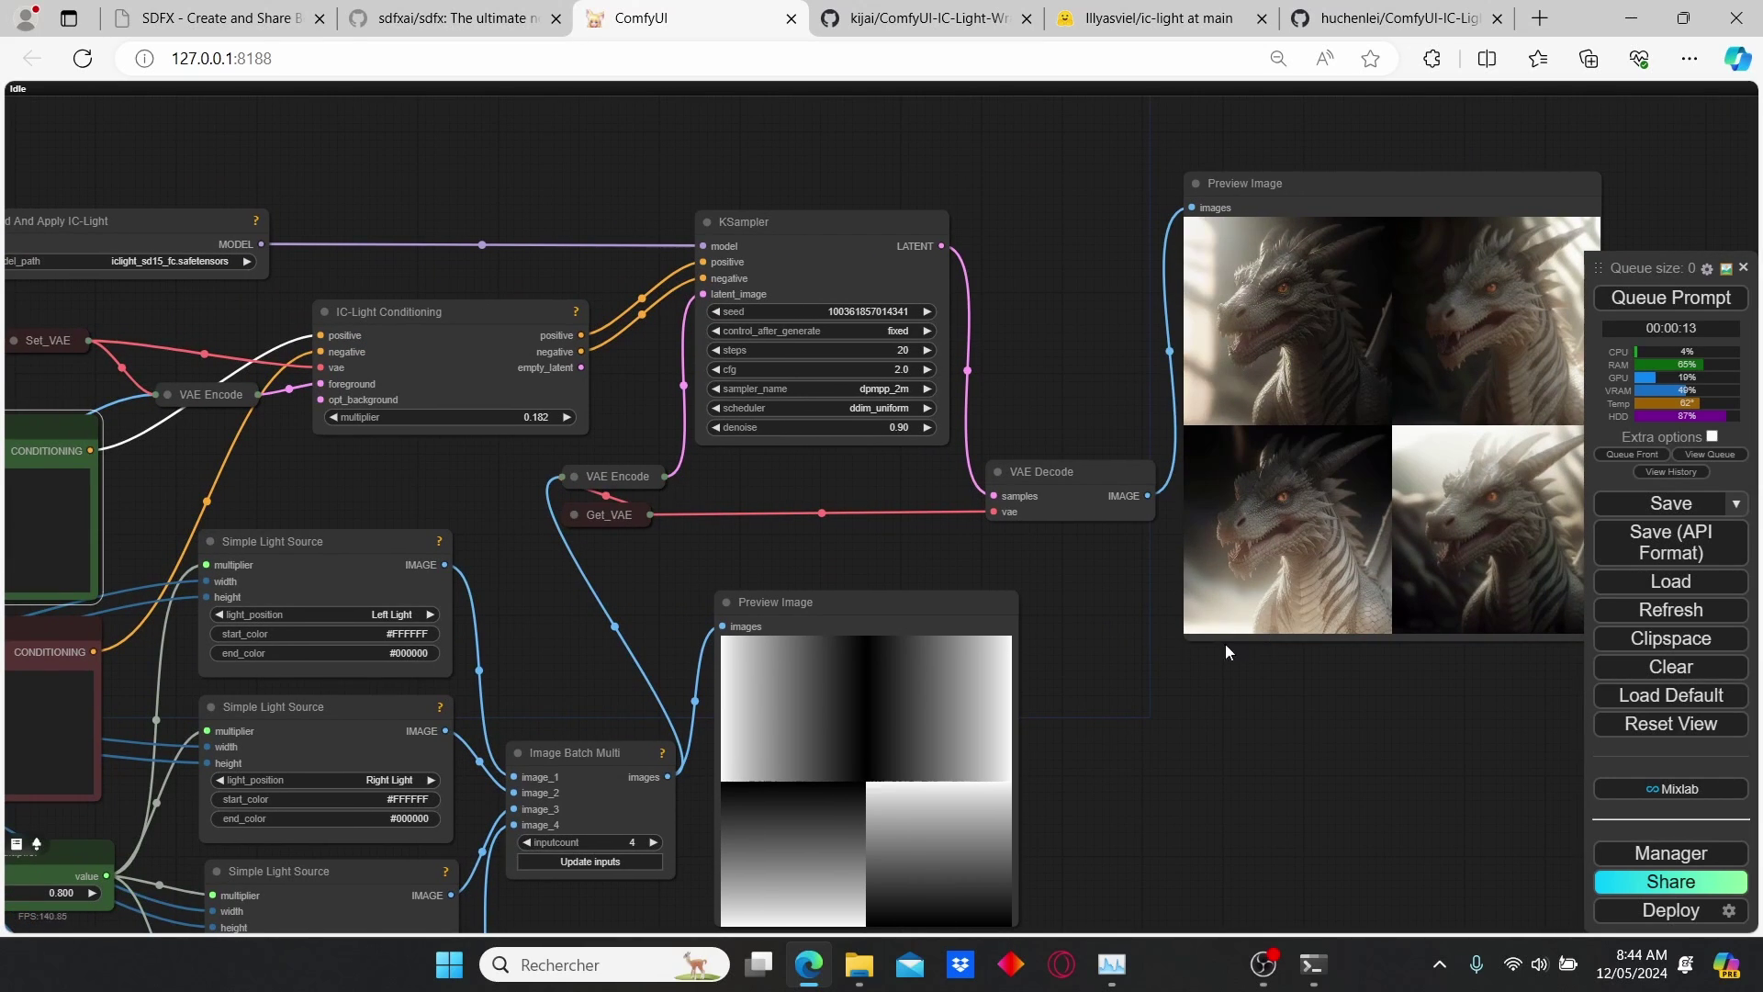
pyautogui.hscroll(-9, 630, 419)
pyautogui.scroll(8, 535, 303)
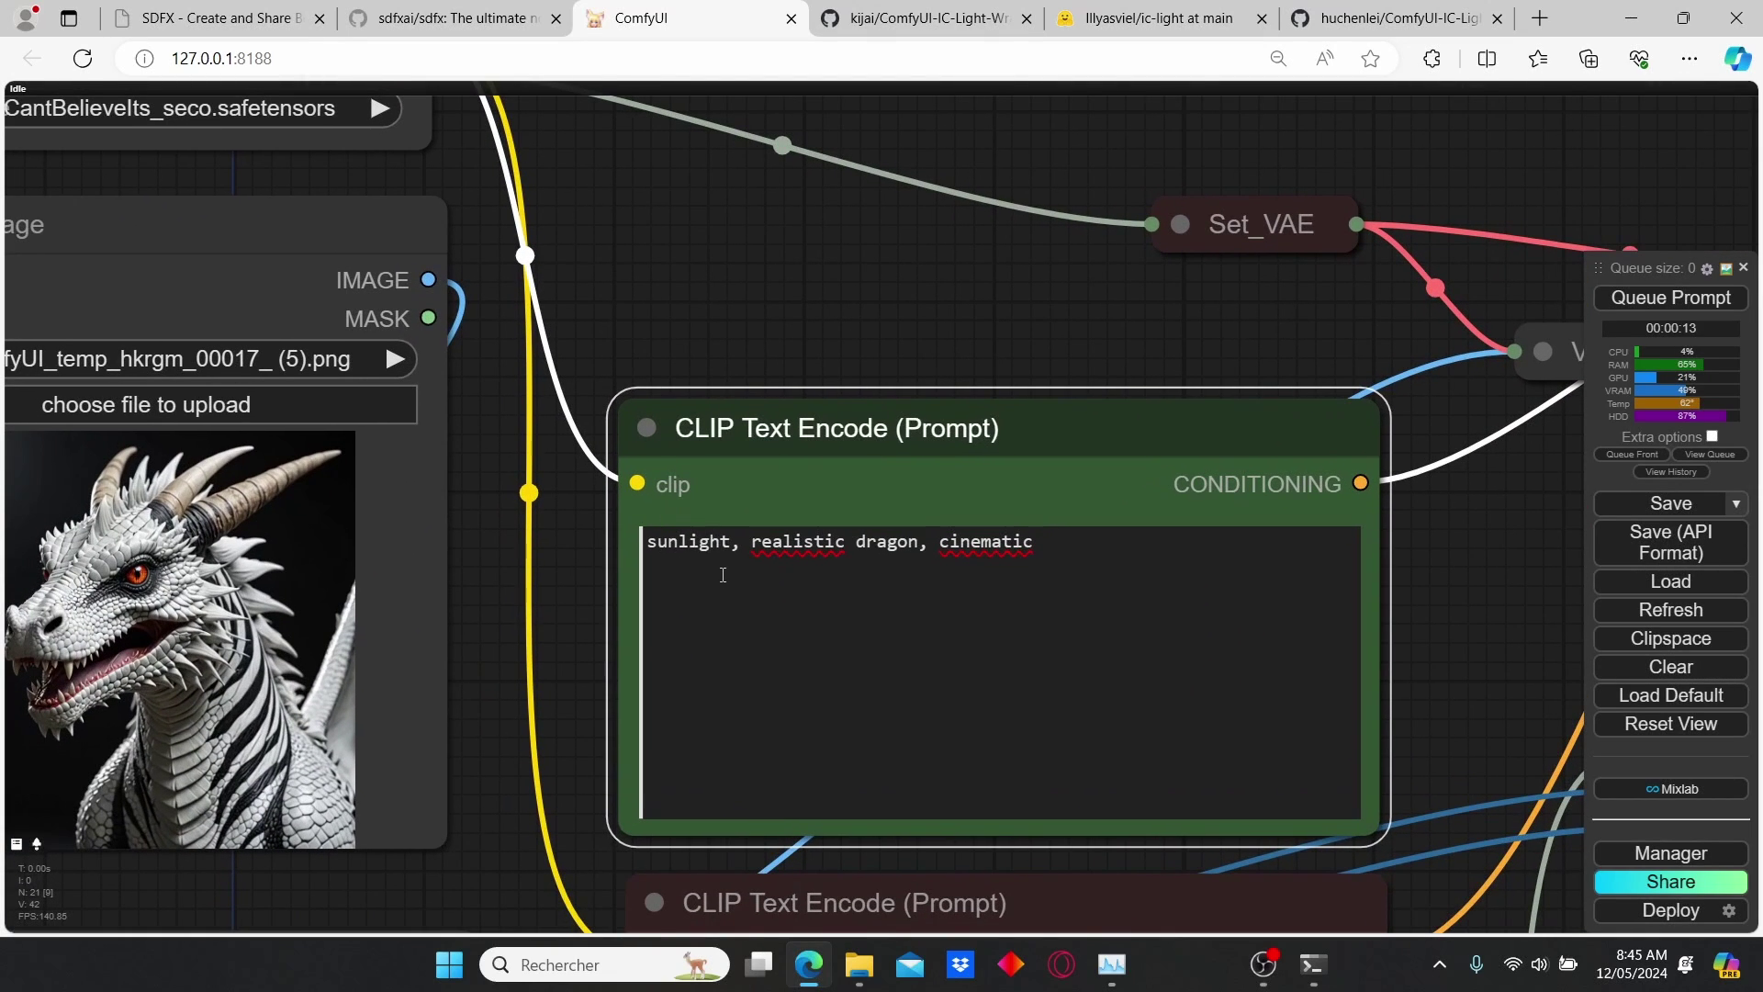
pyautogui.moveTo(683, 547); pyautogui.dragTo(647, 542)
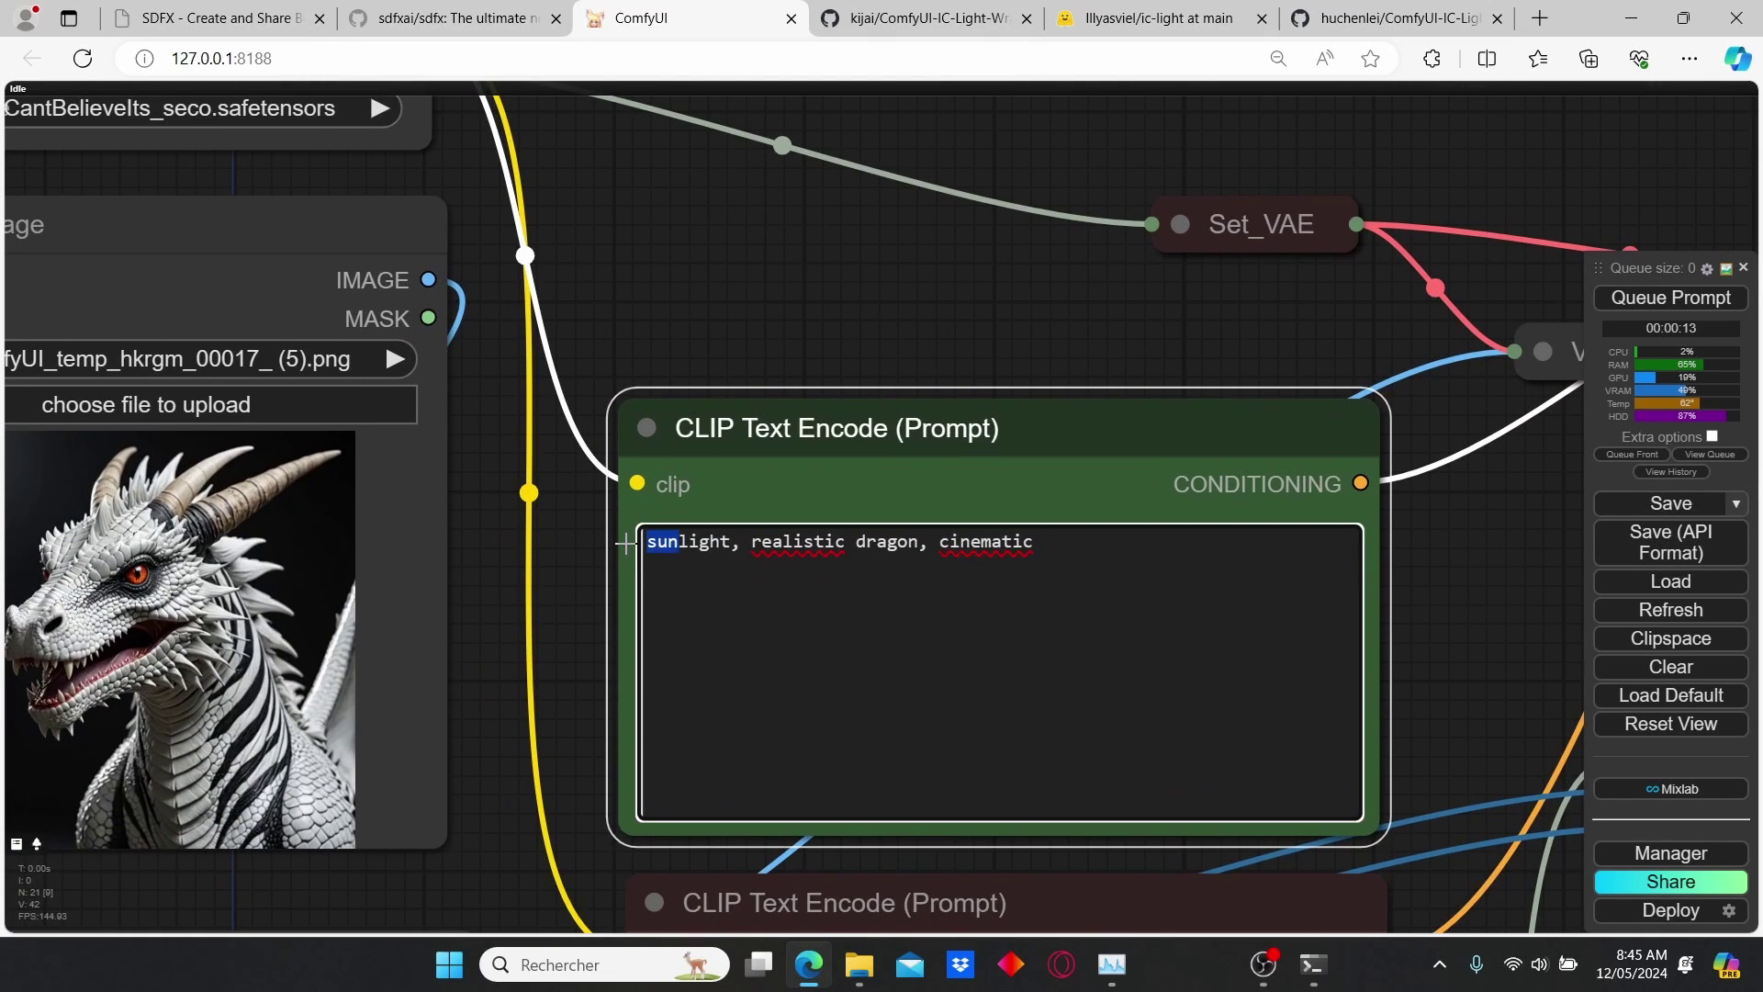
pyautogui.write('moon')
pyautogui.click(1692, 299)
# Examine the moonlit dragon images in the preview node connected to VAE Decode.
pyautogui.scroll(-7, 1436, 578)
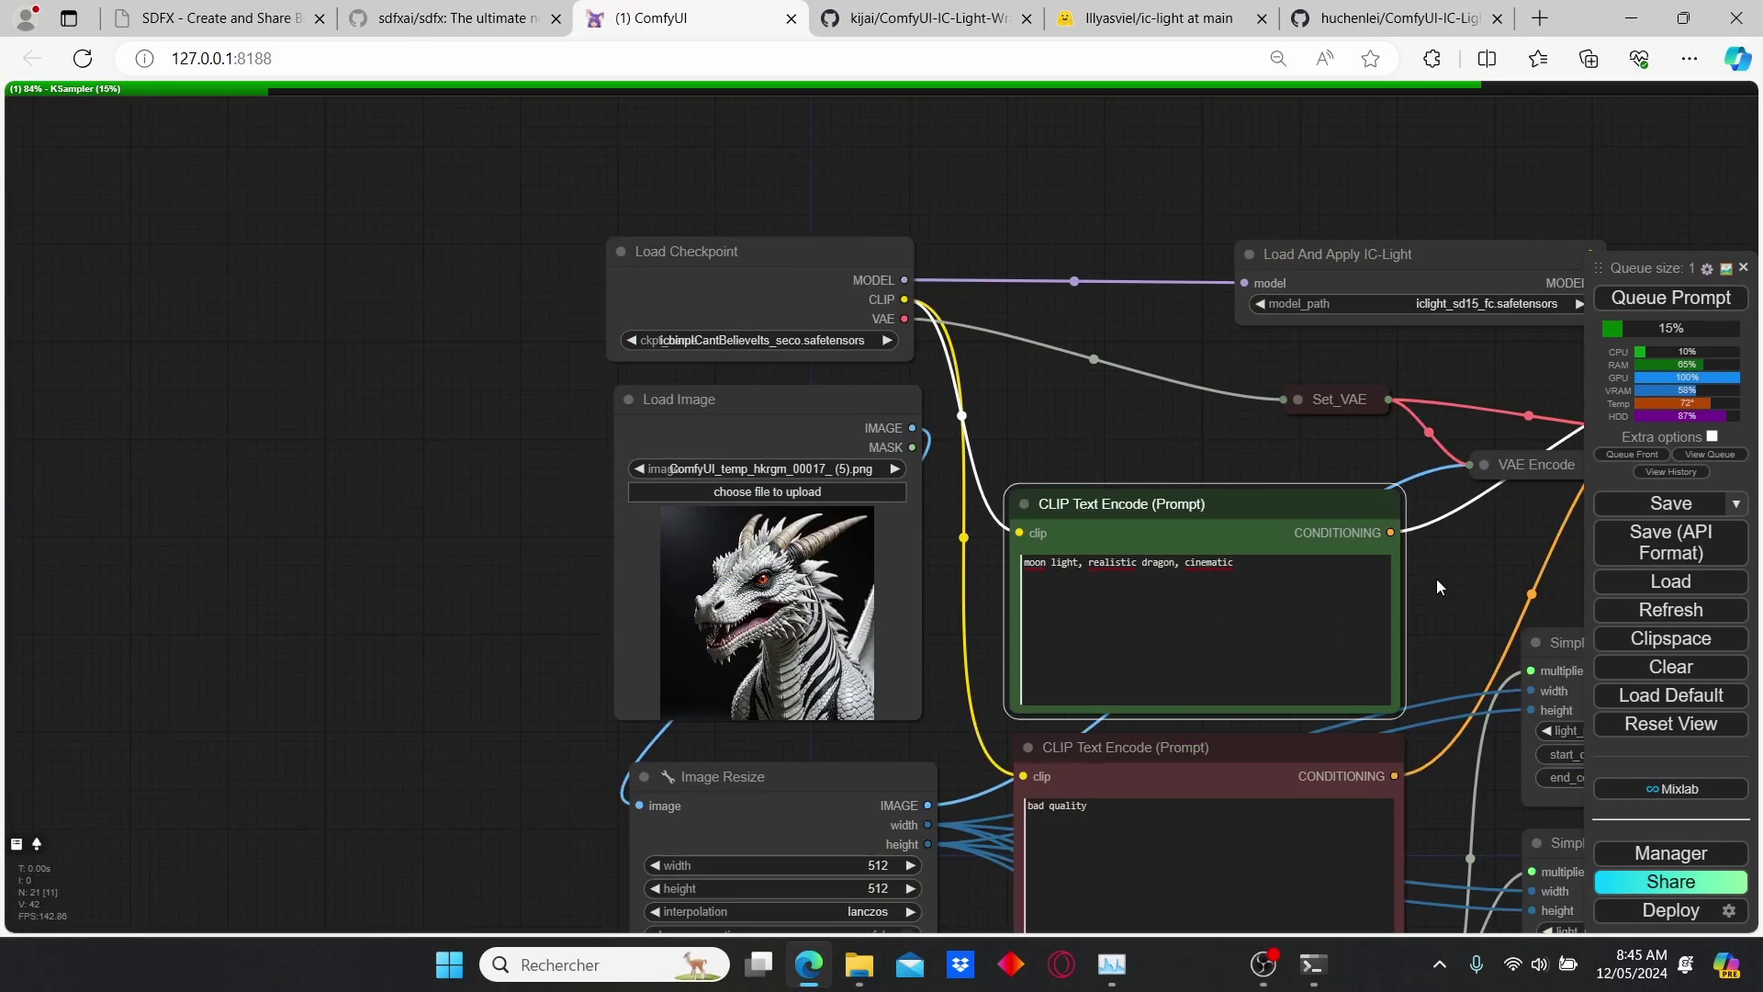
pyautogui.moveTo(1436, 579); pyautogui.dragTo(854, 542)
pyautogui.moveTo(1317, 569); pyautogui.dragTo(651, 514)
pyautogui.moveTo(1059, 516); pyautogui.dragTo(806, 503)
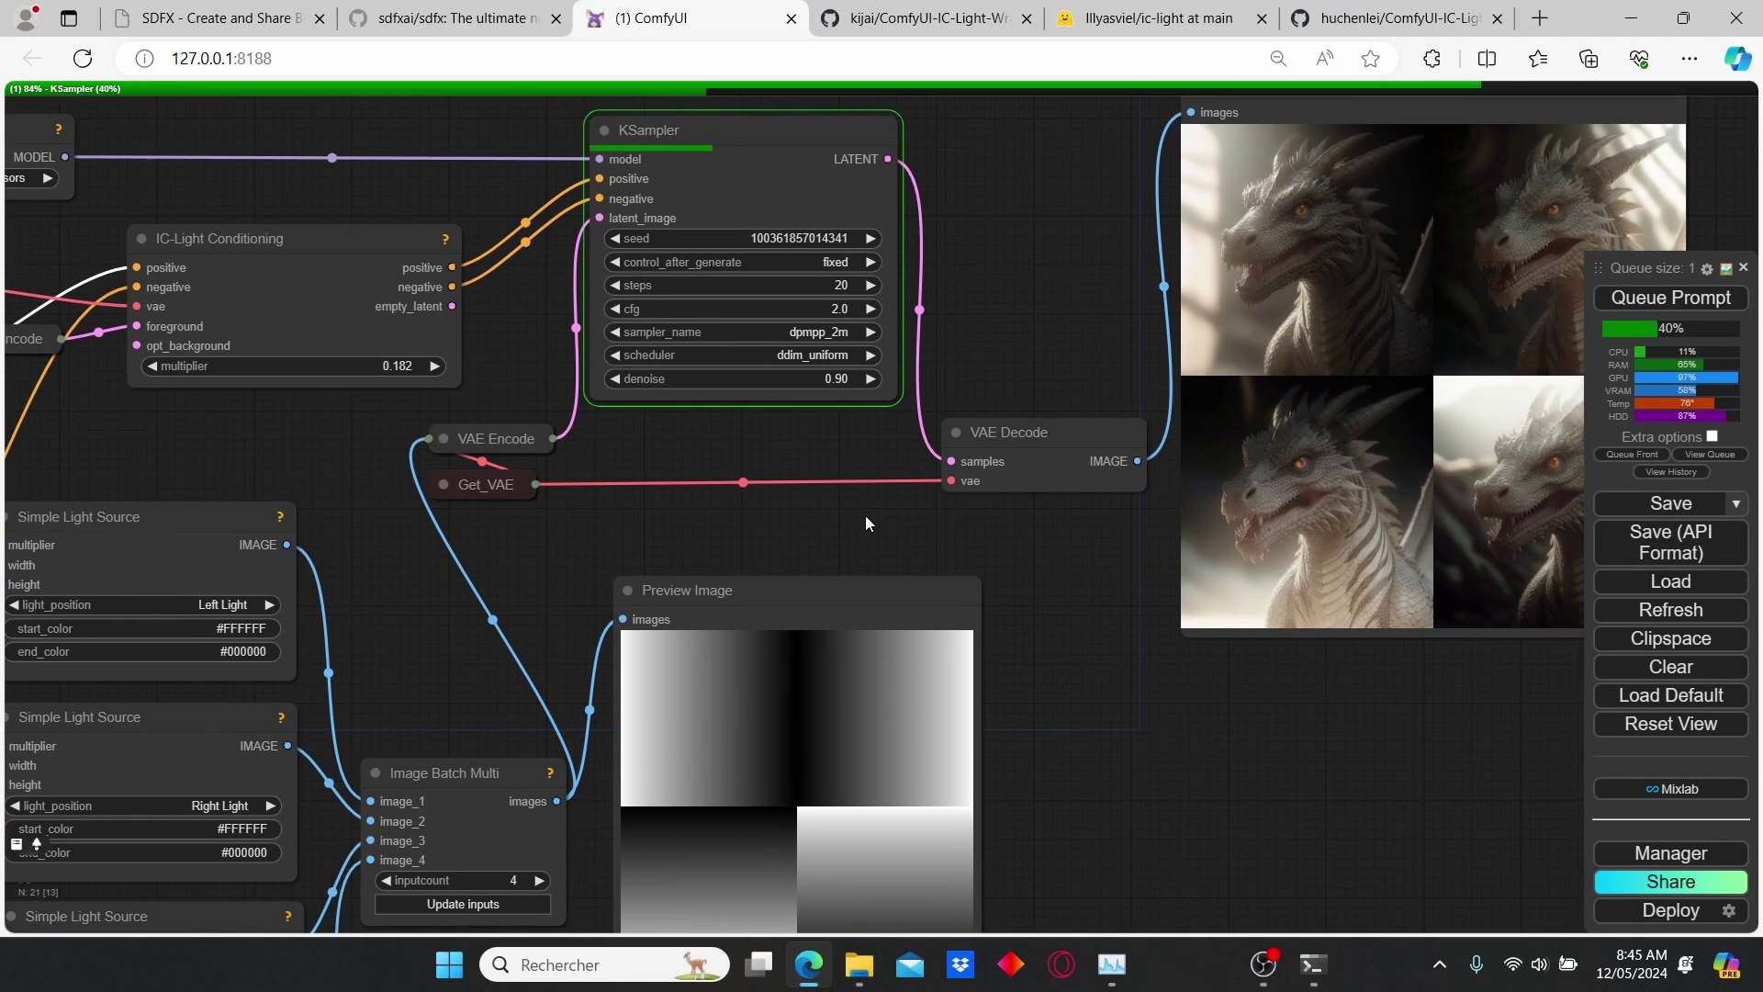
pyautogui.moveTo(1117, 606); pyautogui.dragTo(885, 633)
pyautogui.moveTo(771, 358); pyautogui.dragTo(775, 385)
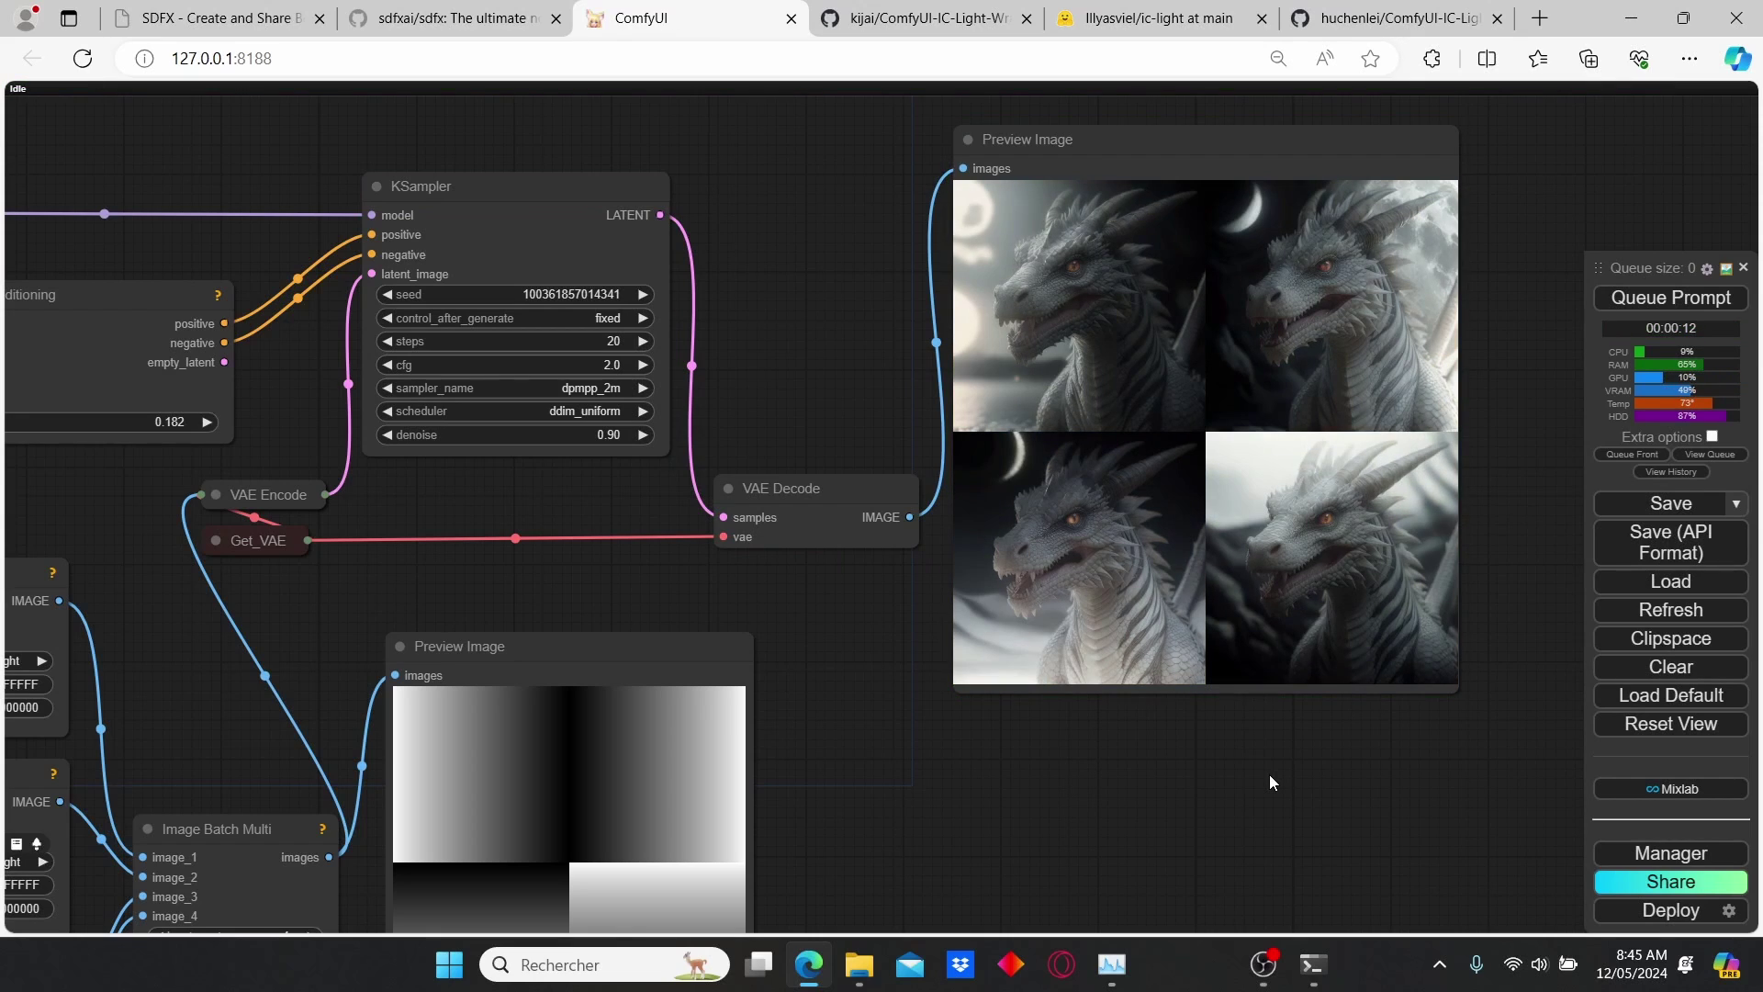
pyautogui.scroll(3, 1494, 357)
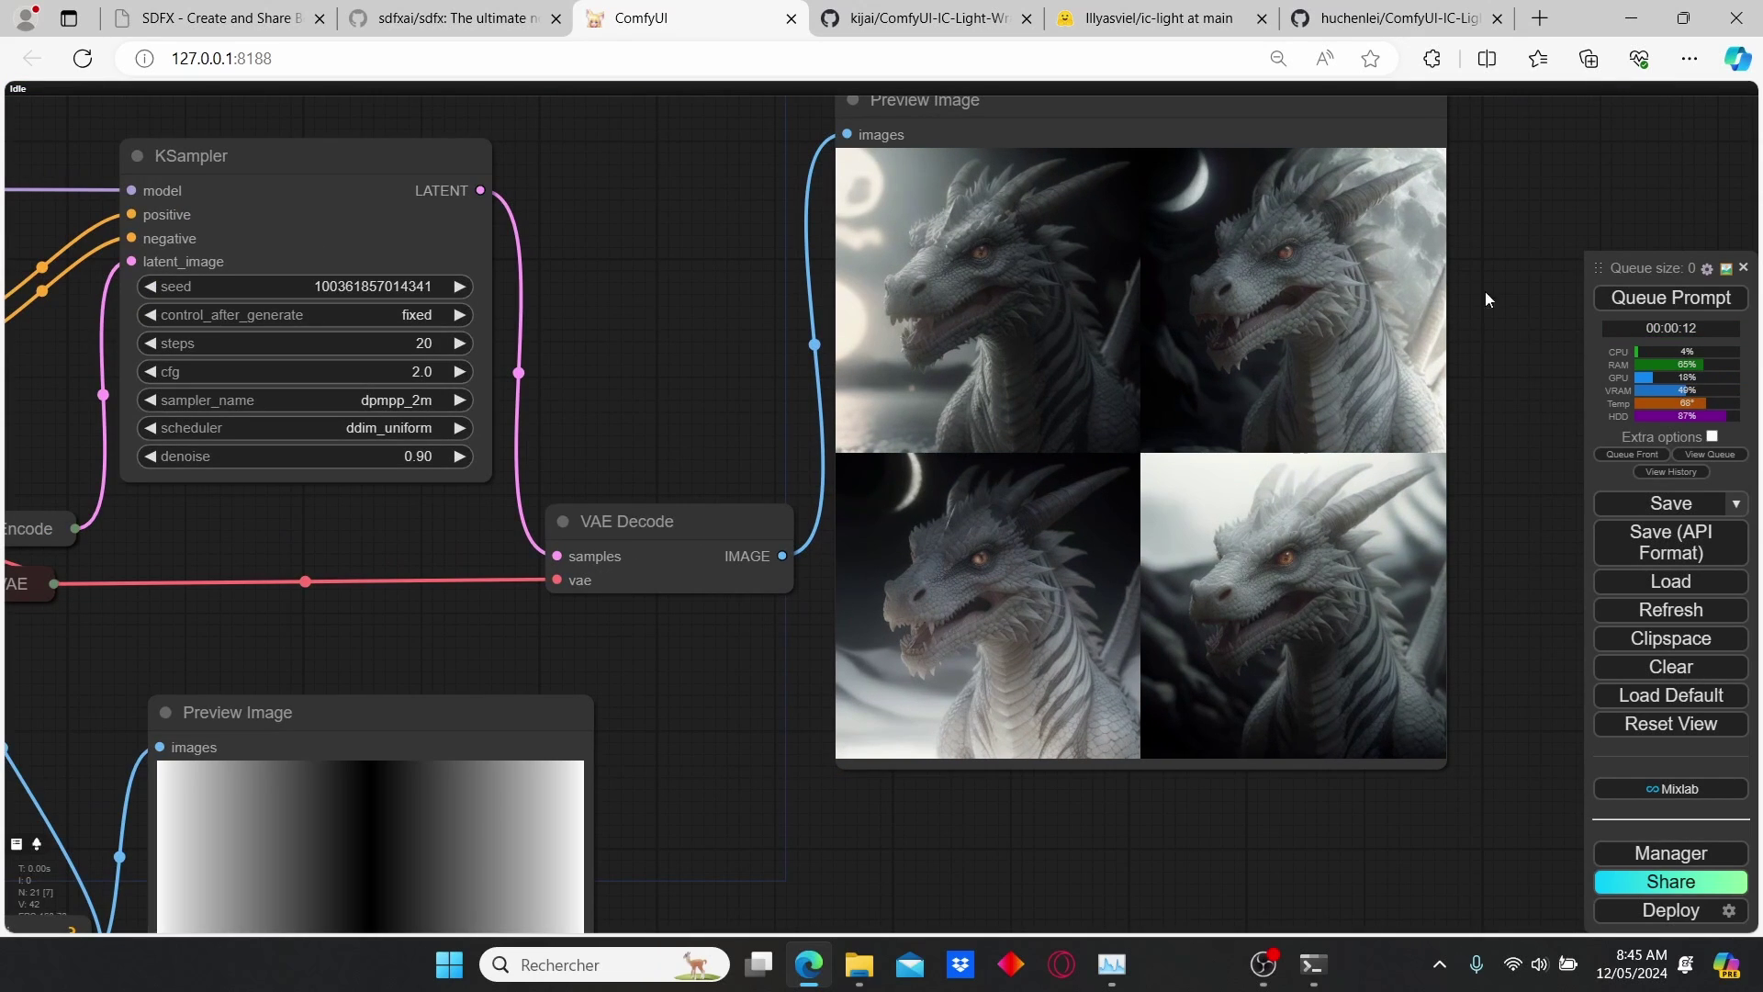
pyautogui.scroll(-2, 1074, 845)
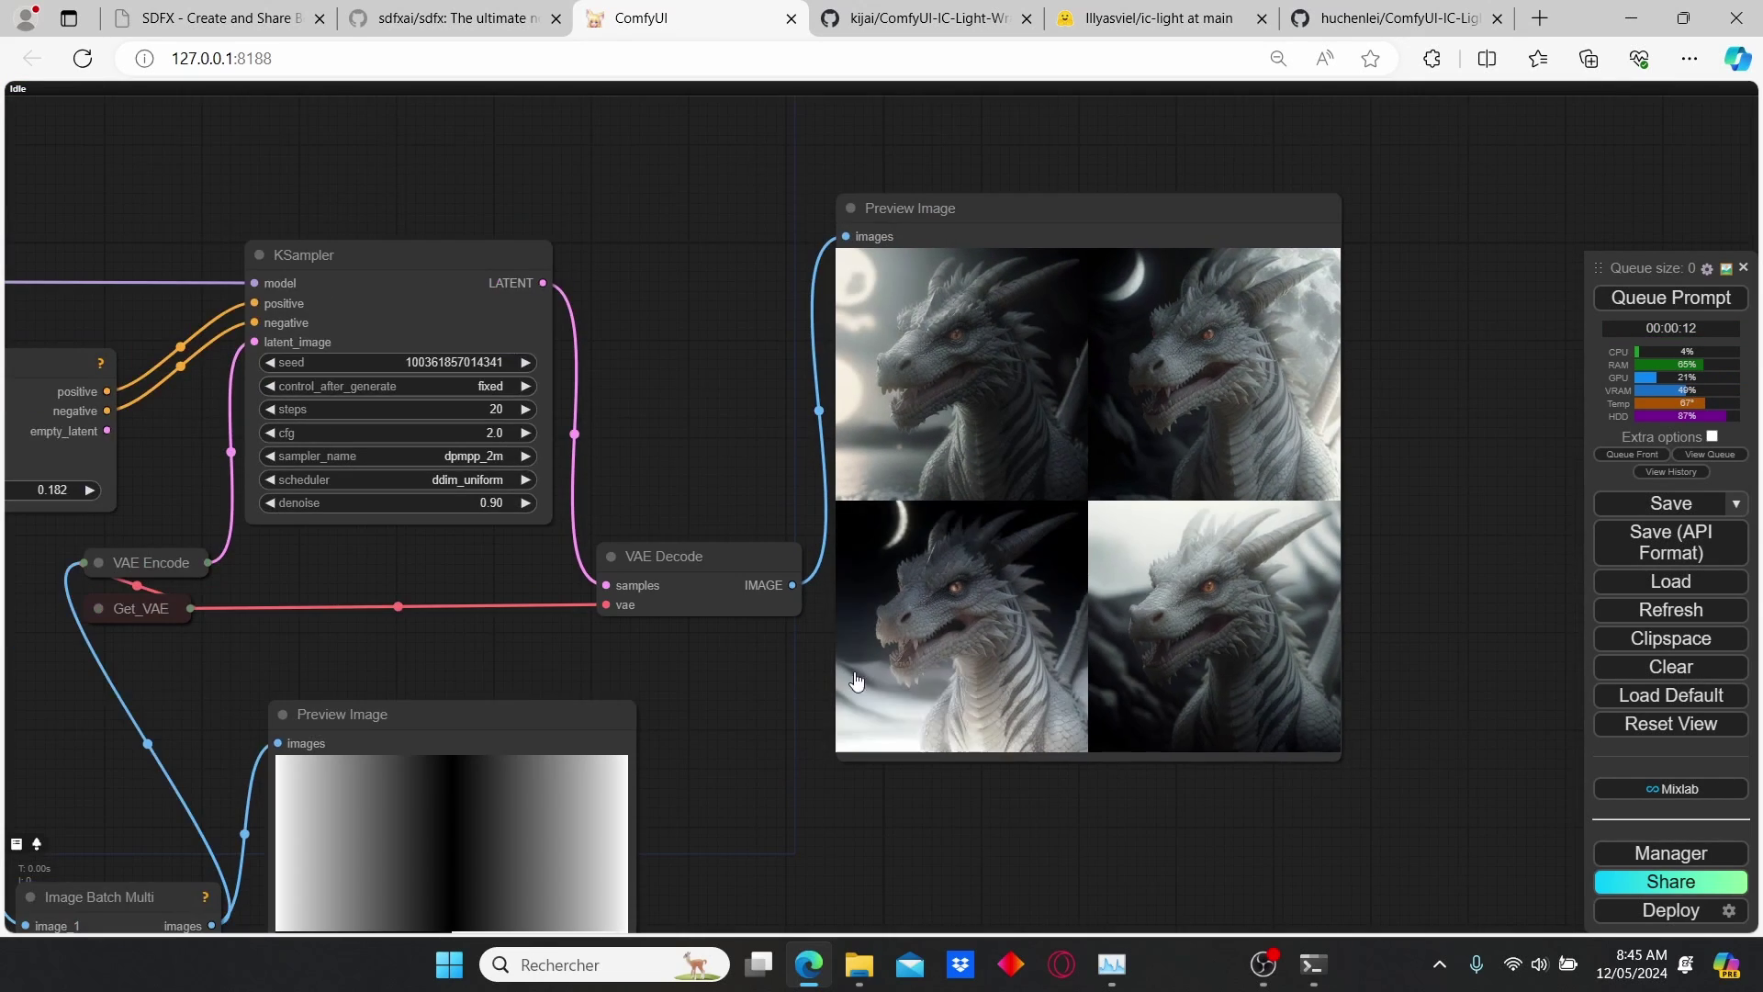
# Replace "moon" with "red neon" in the green prompt node's text and queue the prompt.
pyautogui.scroll(-3, 433, 670)
pyautogui.moveTo(433, 670); pyautogui.dragTo(1520, 574)
pyautogui.scroll(10, 699, 459)
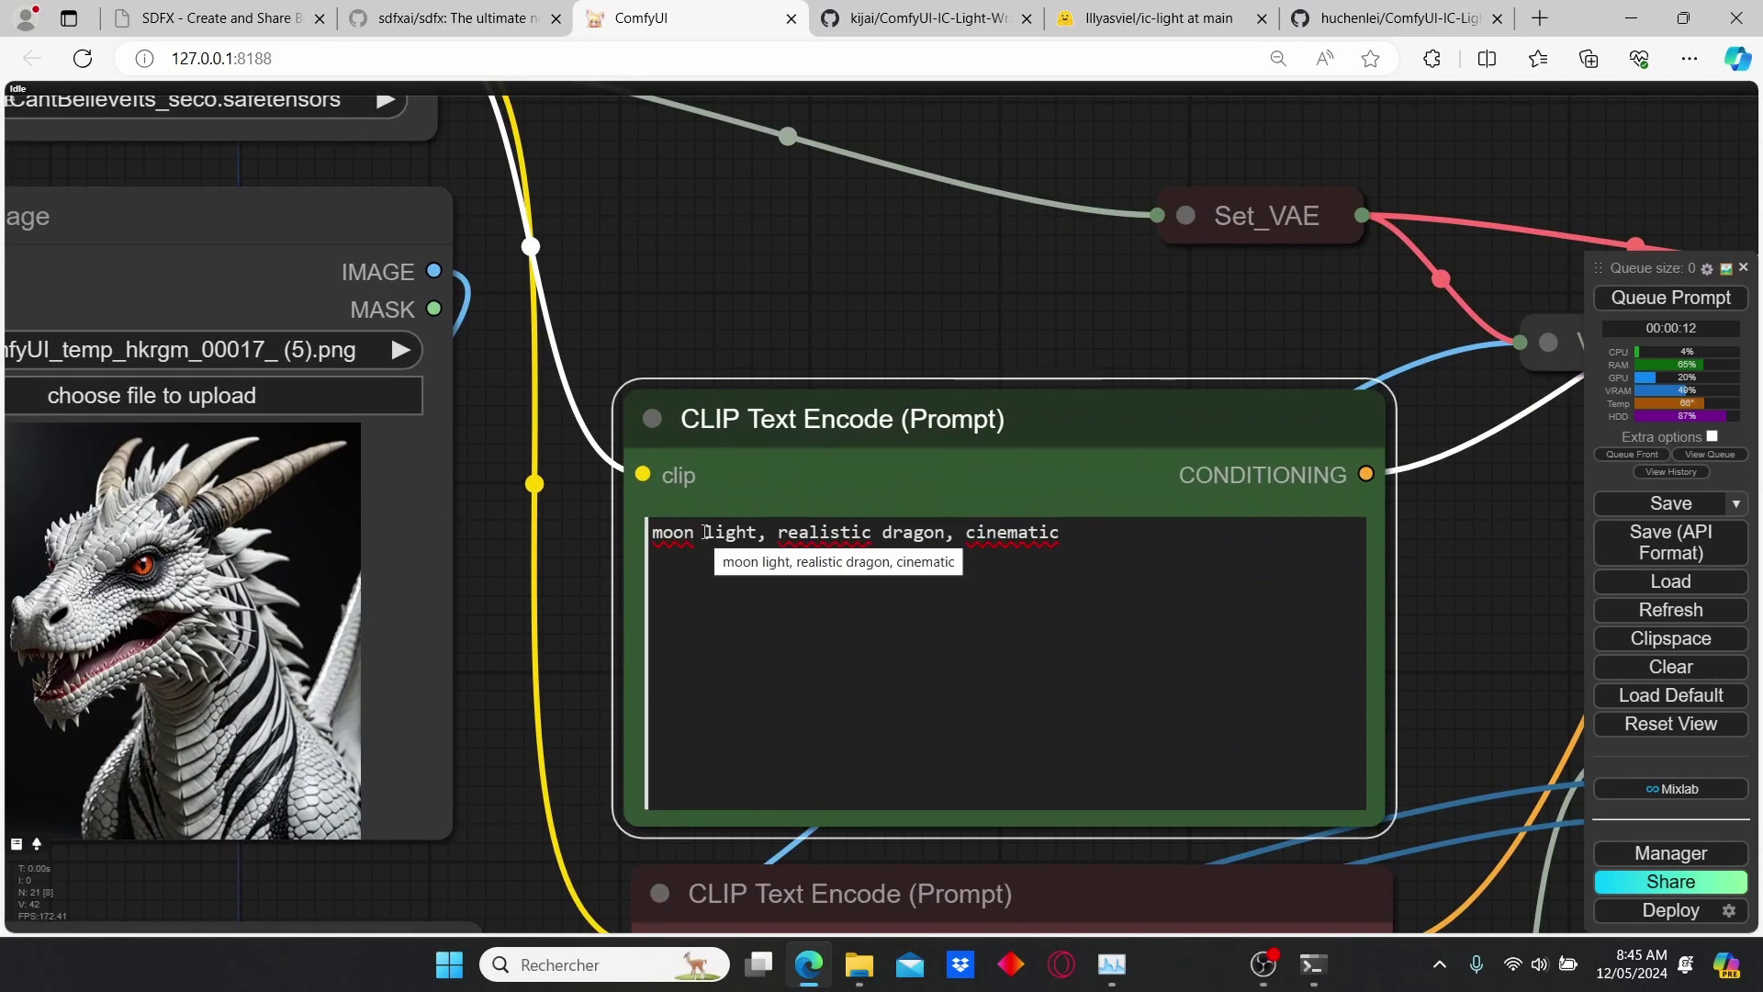
pyautogui.moveTo(704, 533); pyautogui.dragTo(610, 534)
pyautogui.press('BackSpace')
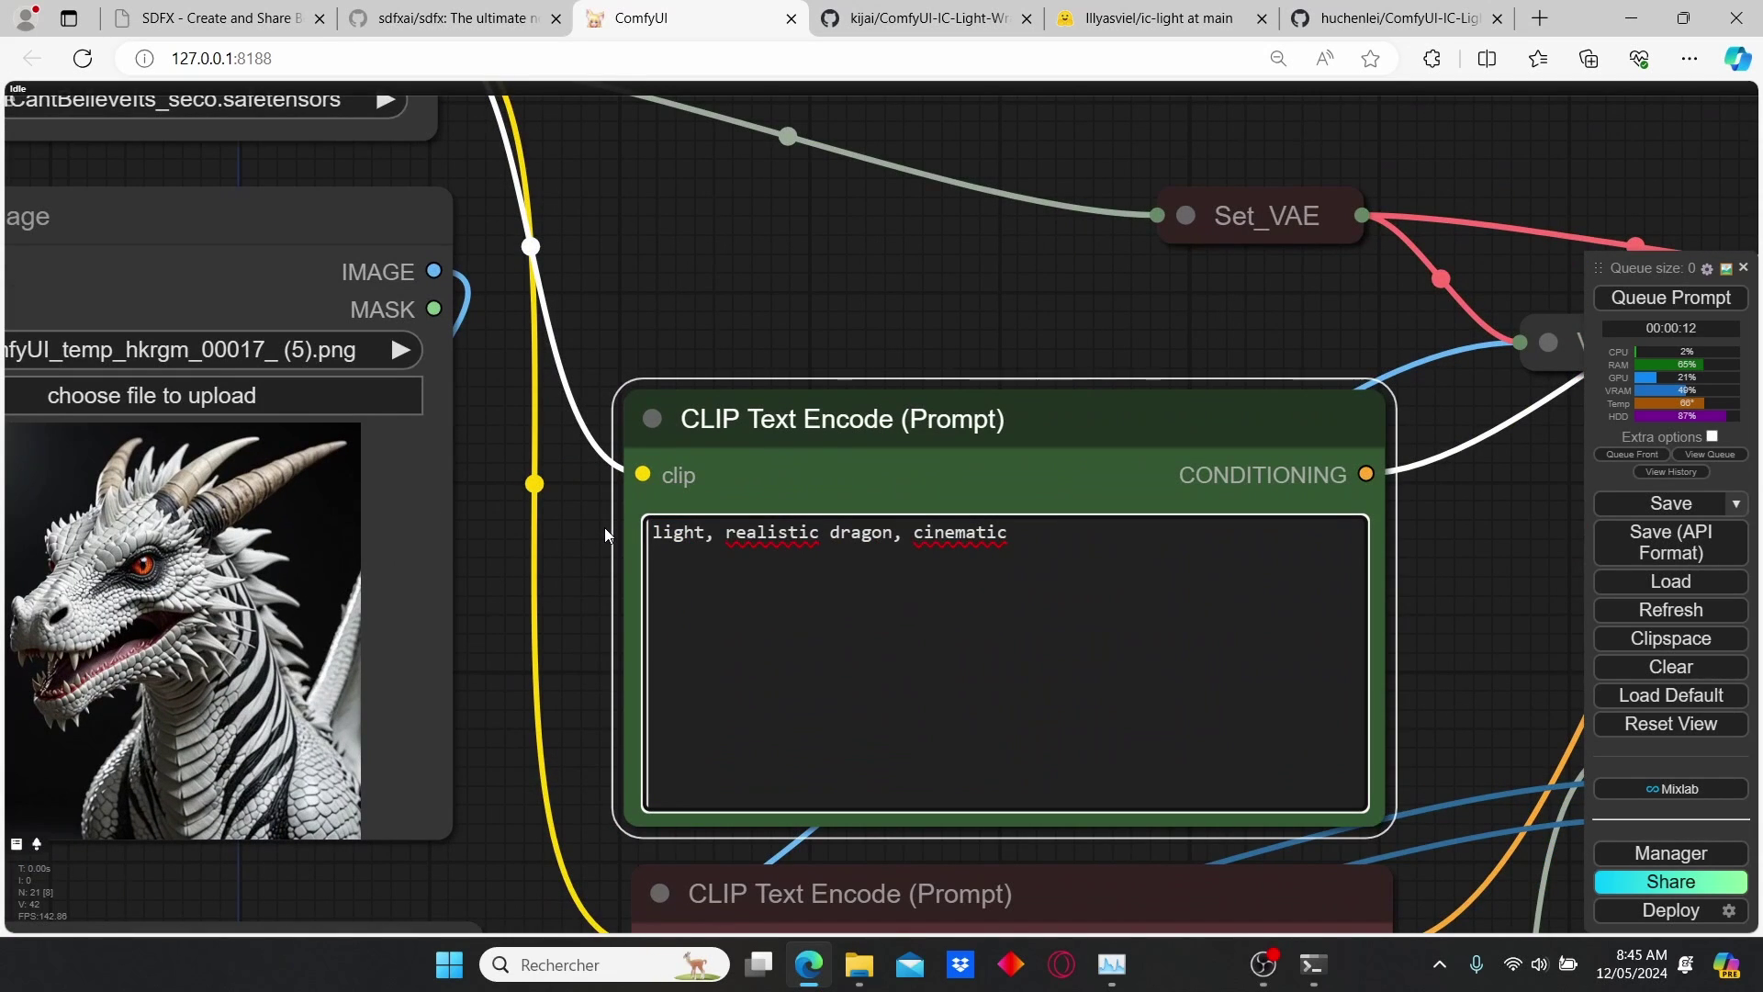
pyautogui.write('red neon')
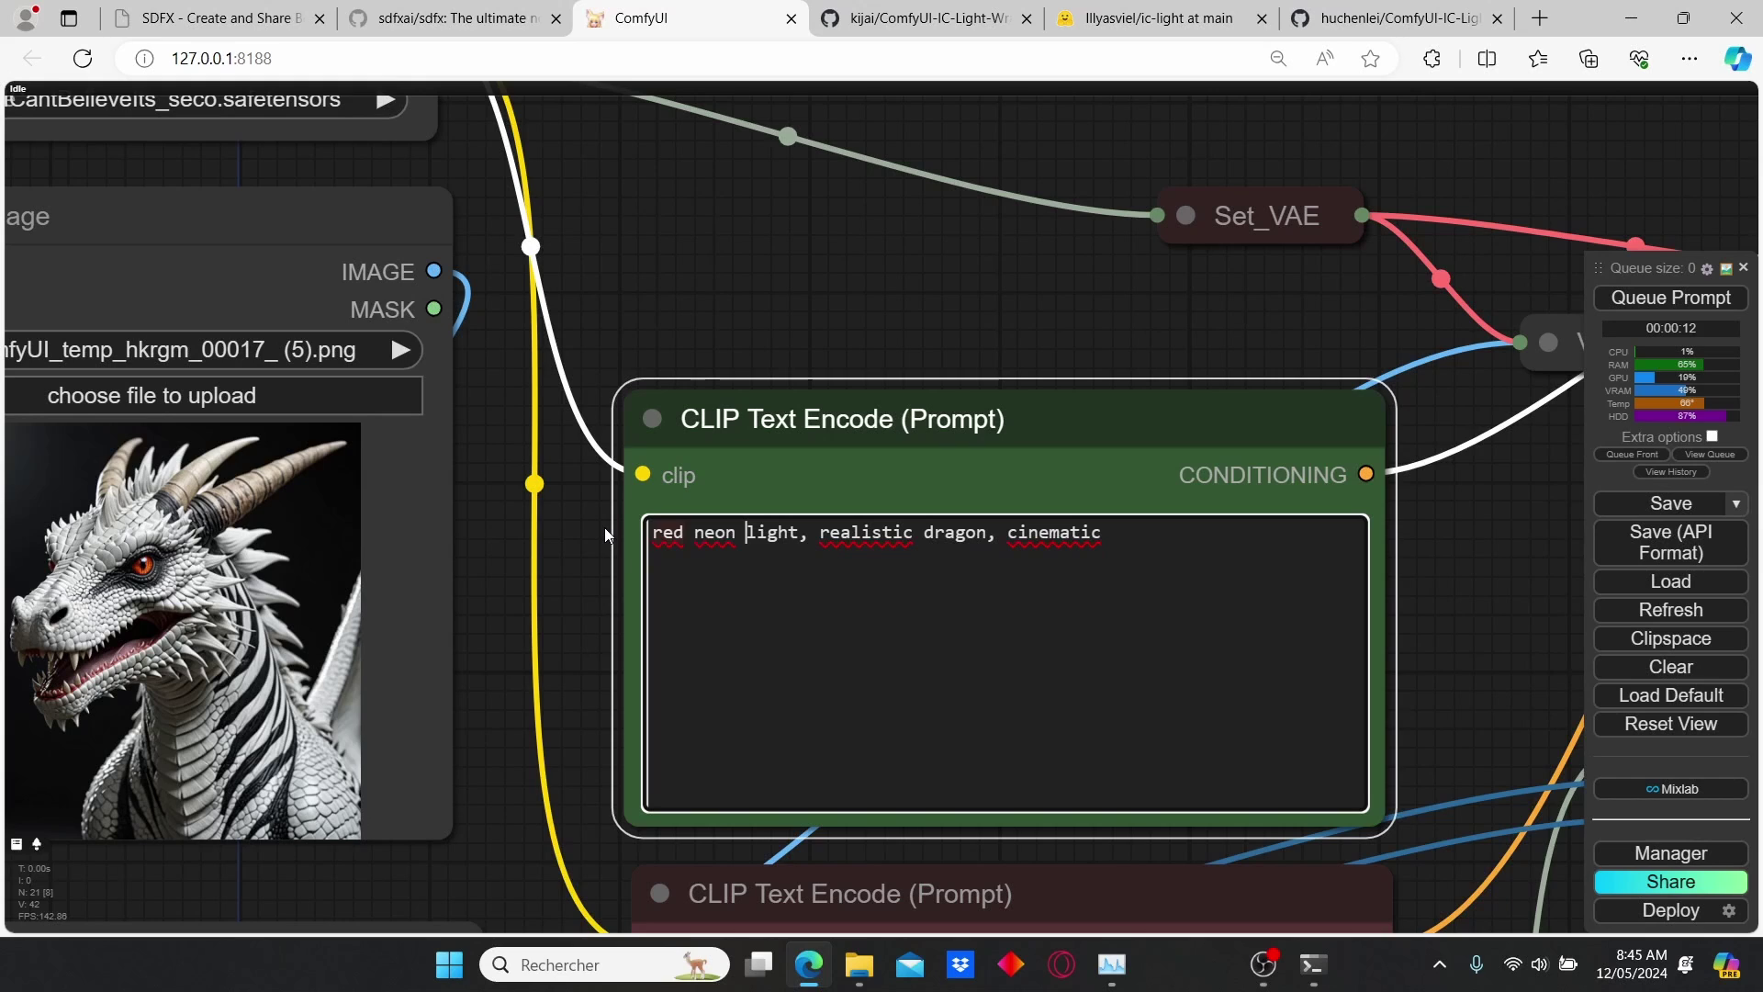
pyautogui.click(1669, 298)
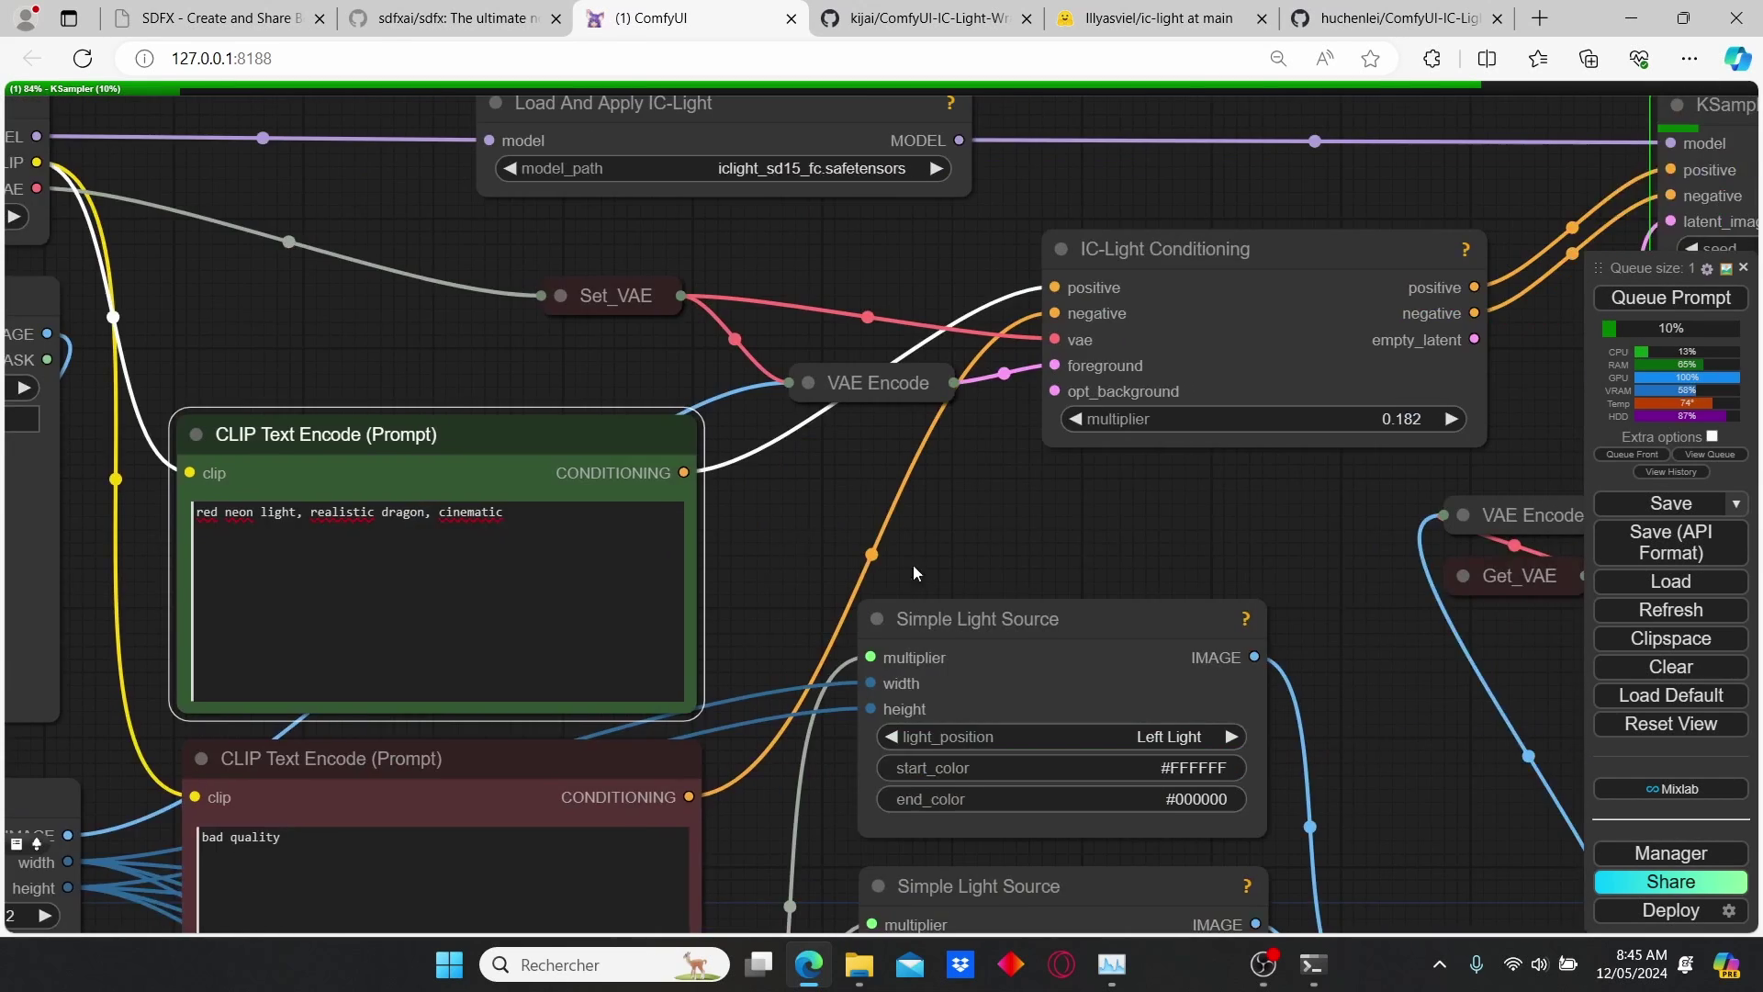
# Set the LightMultiplier node's value to 0.4 and queue the prompt.
pyautogui.scroll(-2, 913, 564)
pyautogui.moveTo(1359, 550); pyautogui.dragTo(338, 537)
pyautogui.moveTo(1066, 618); pyautogui.dragTo(723, 656)
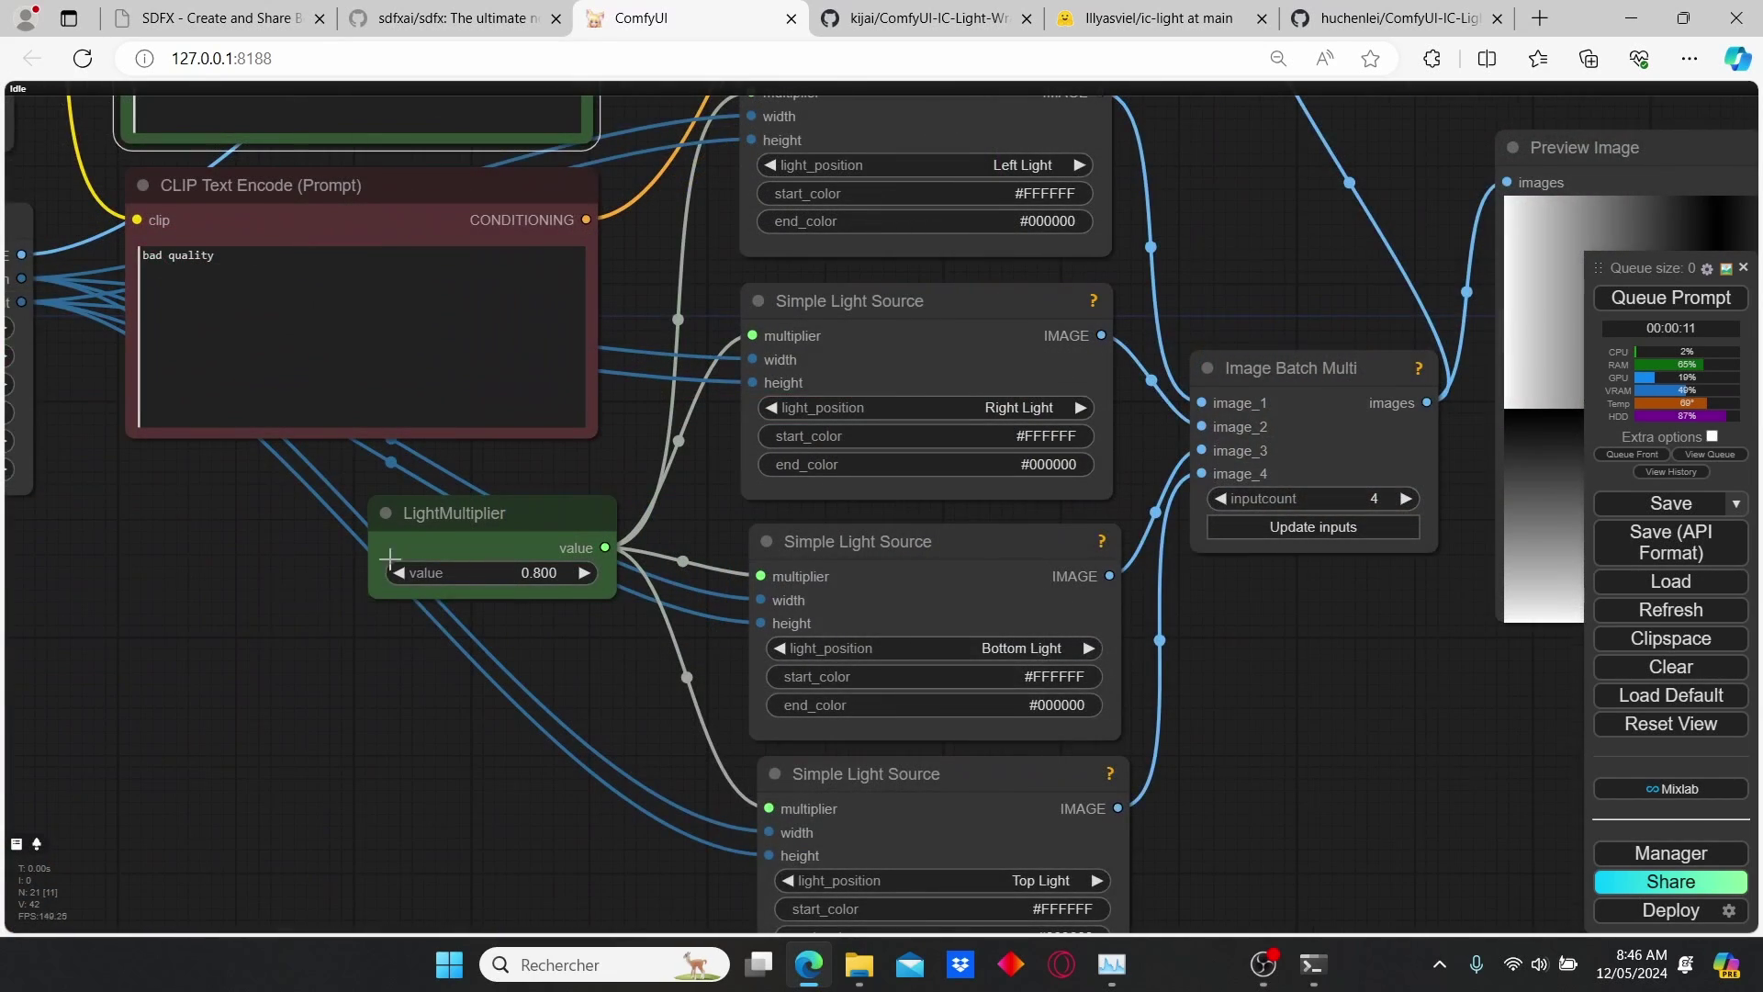
pyautogui.scroll(3, 490, 572)
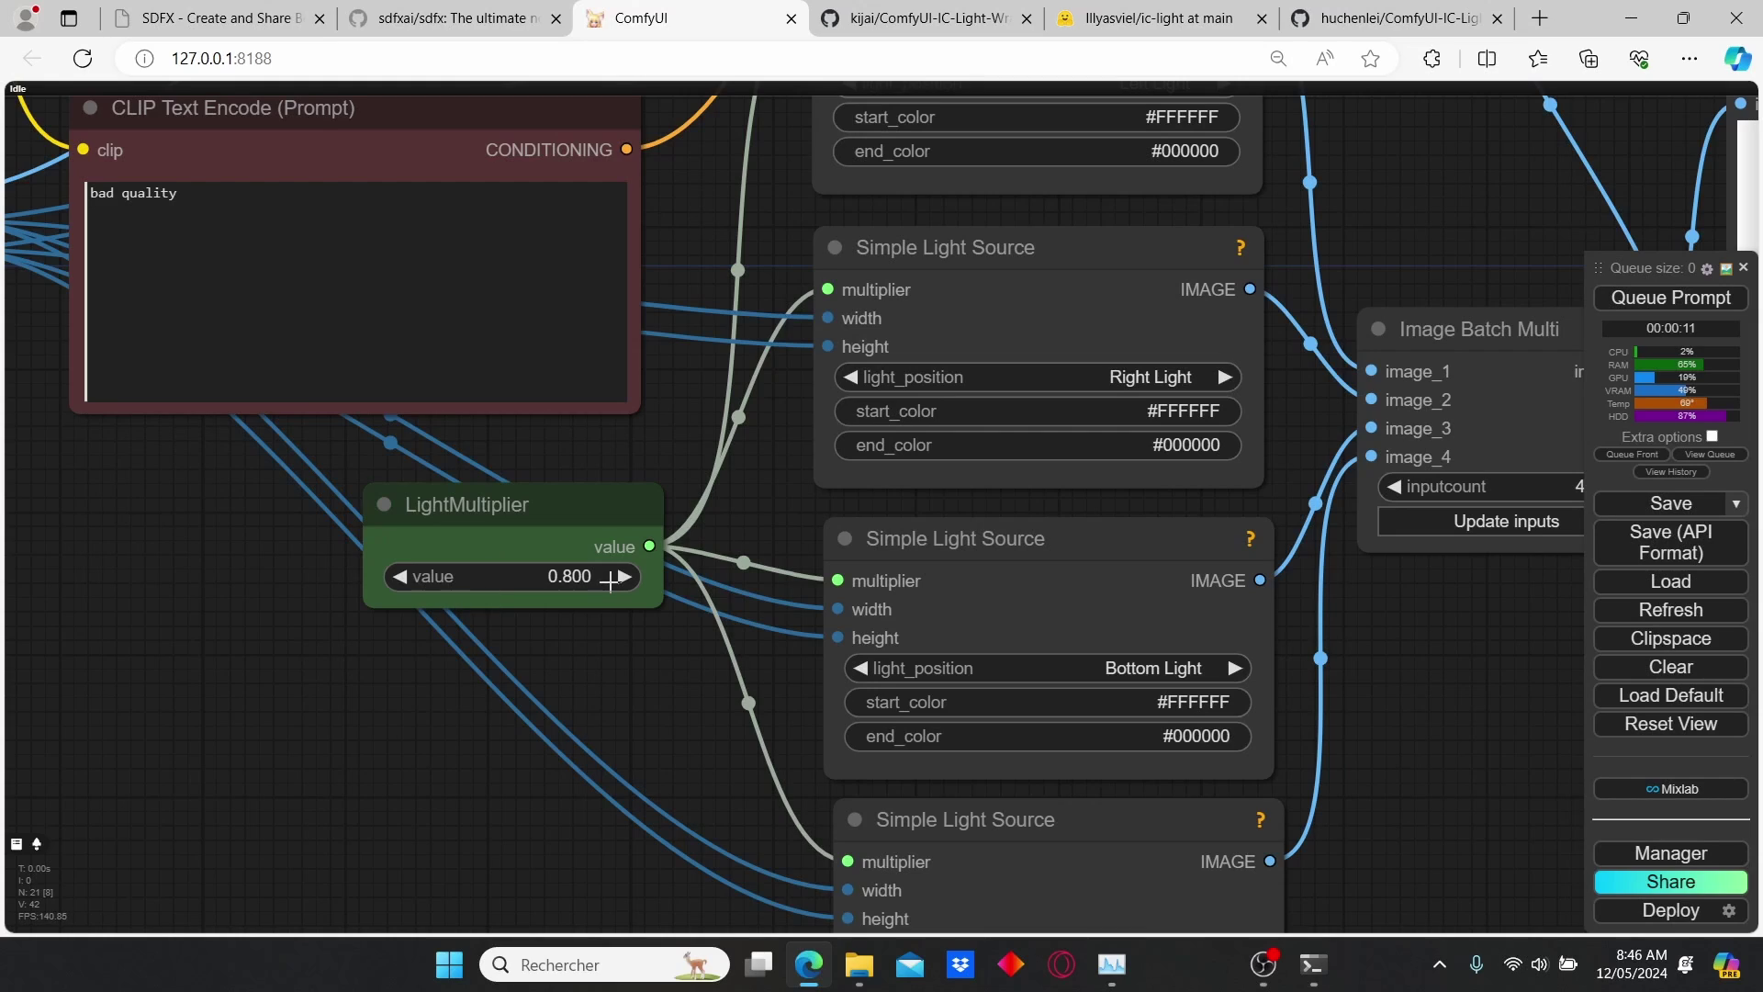
pyautogui.click(397, 576)
pyautogui.click(397, 576)
pyautogui.click(565, 576)
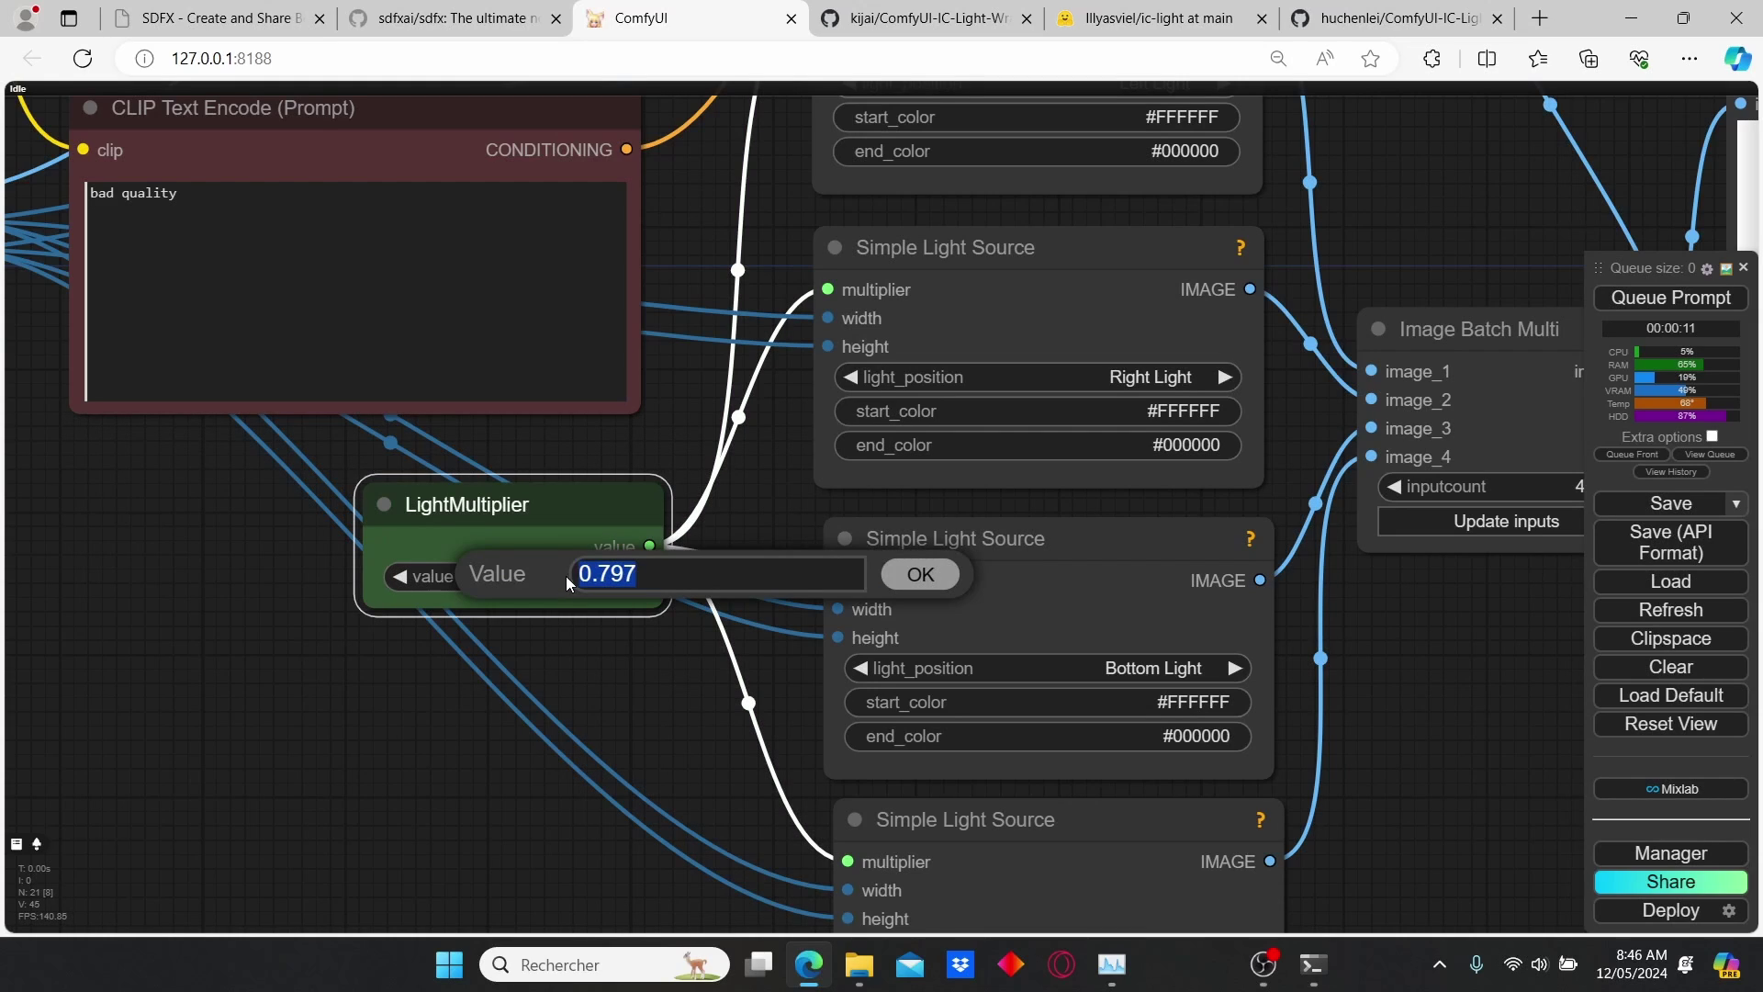
pyautogui.write('.4')
pyautogui.press('Return')
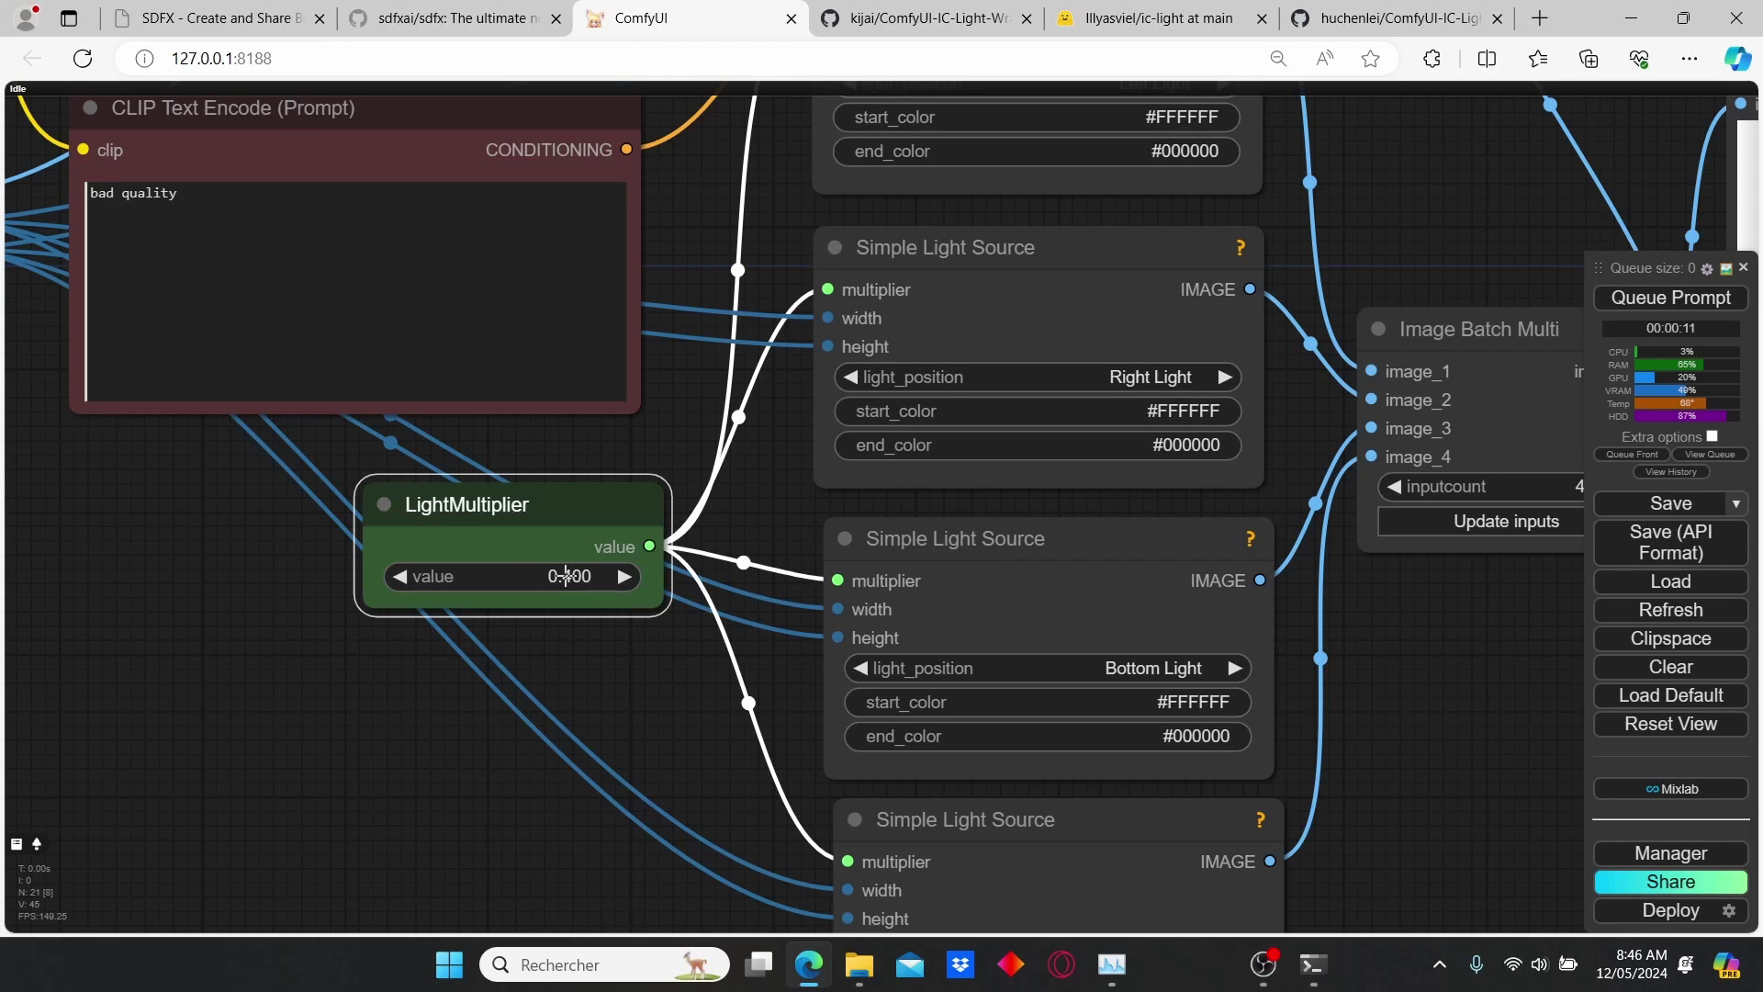
pyautogui.scroll(-6, 780, 588)
pyautogui.click(1620, 298)
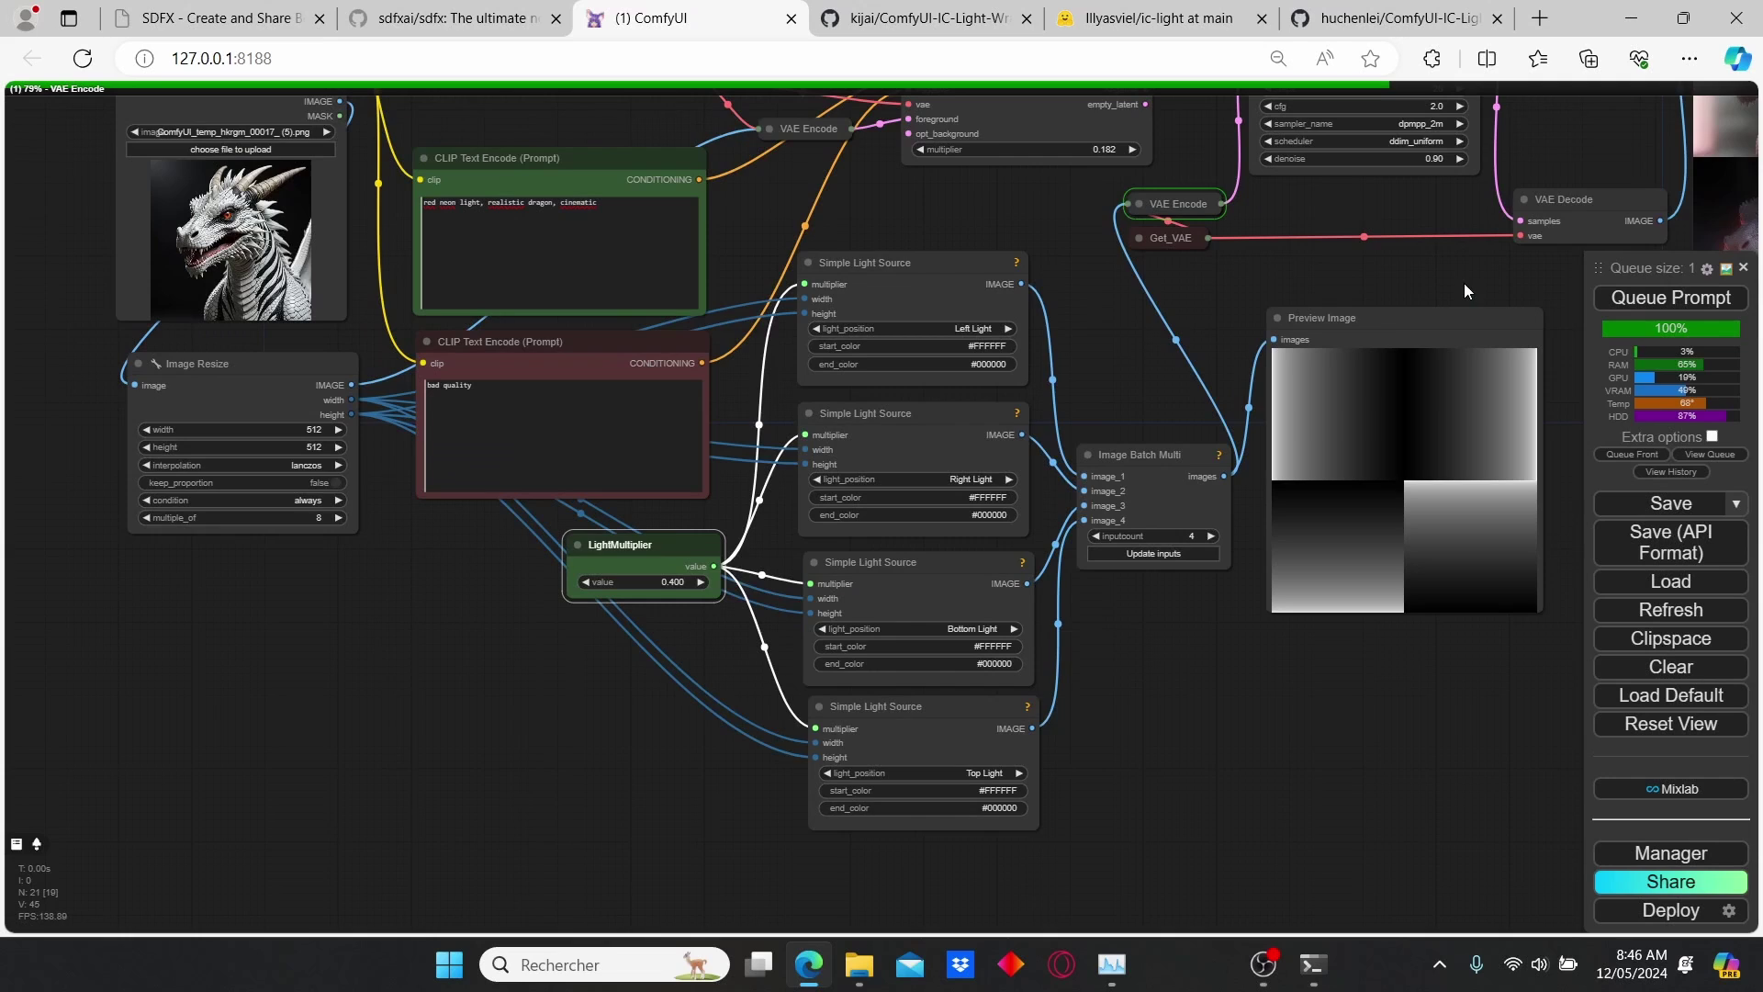
# Examine the red neon dragon images in the preview node connected to VAE Decode and compare them with the light gradient preview.
pyautogui.moveTo(1463, 283); pyautogui.dragTo(723, 476)
pyautogui.moveTo(872, 246); pyautogui.dragTo(434, 389)
pyautogui.scroll(4, 684, 359)
pyautogui.scroll(4, 432, 367)
pyautogui.scroll(-3, 361, 354)
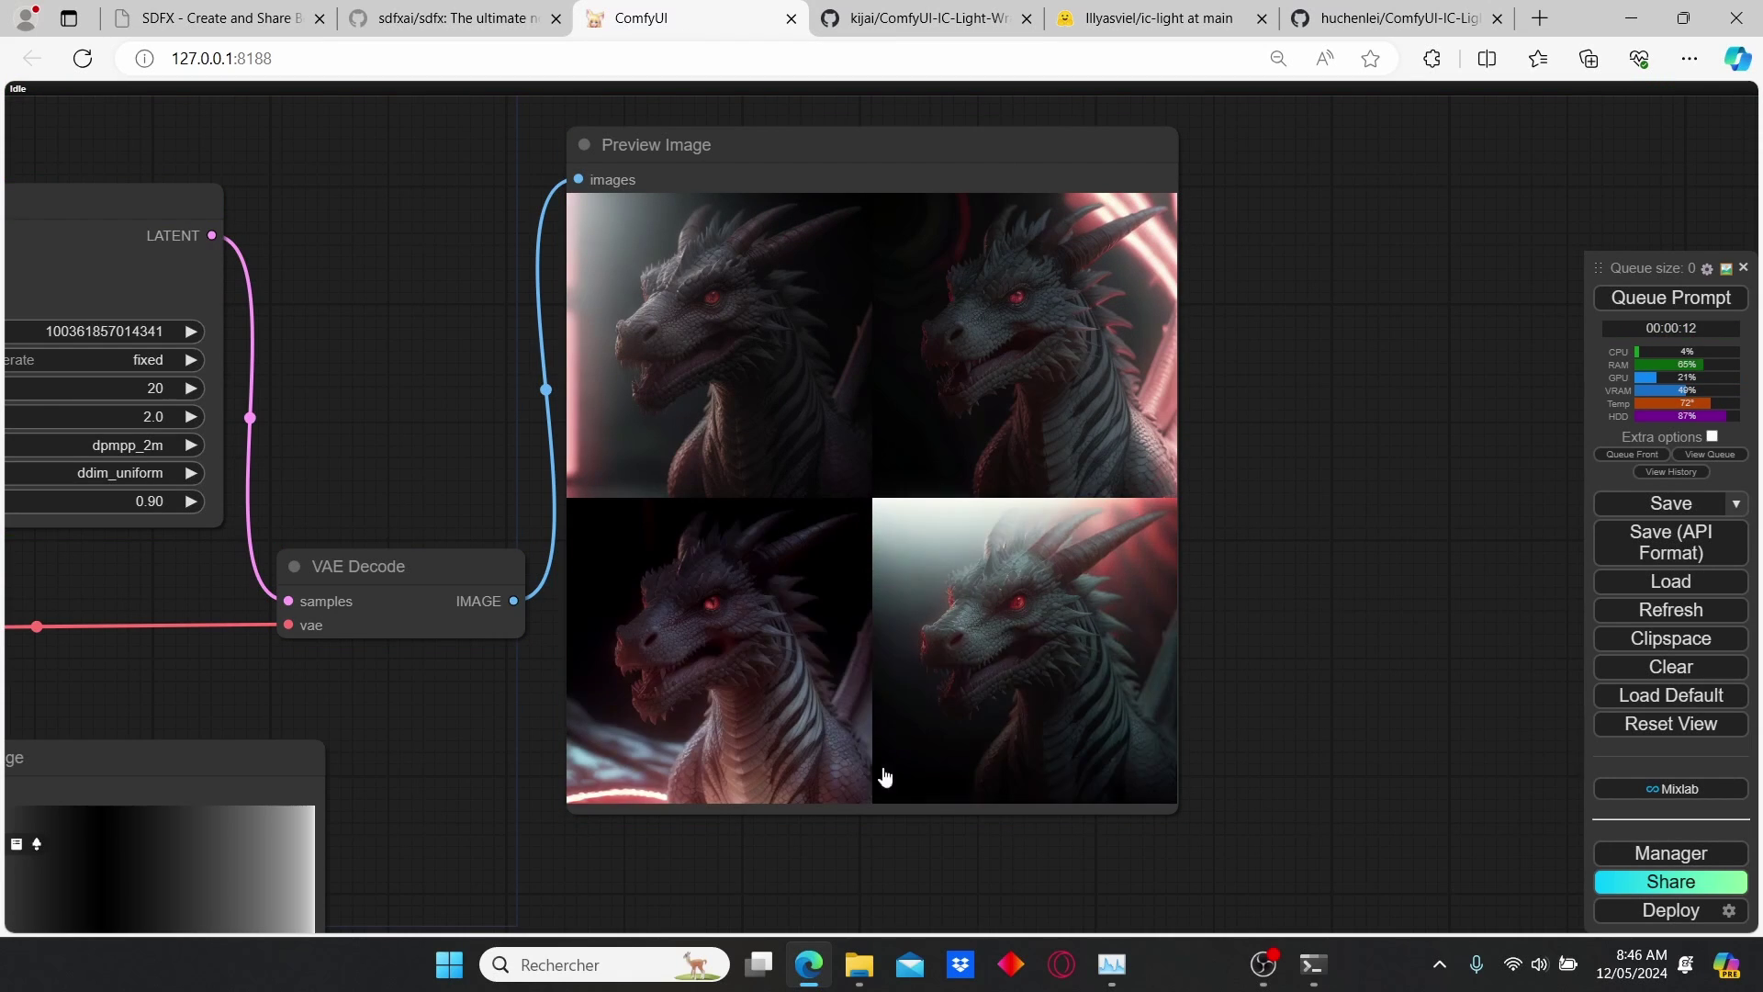
pyautogui.scroll(-4, 523, 852)
pyautogui.moveTo(524, 852); pyautogui.dragTo(591, 735)
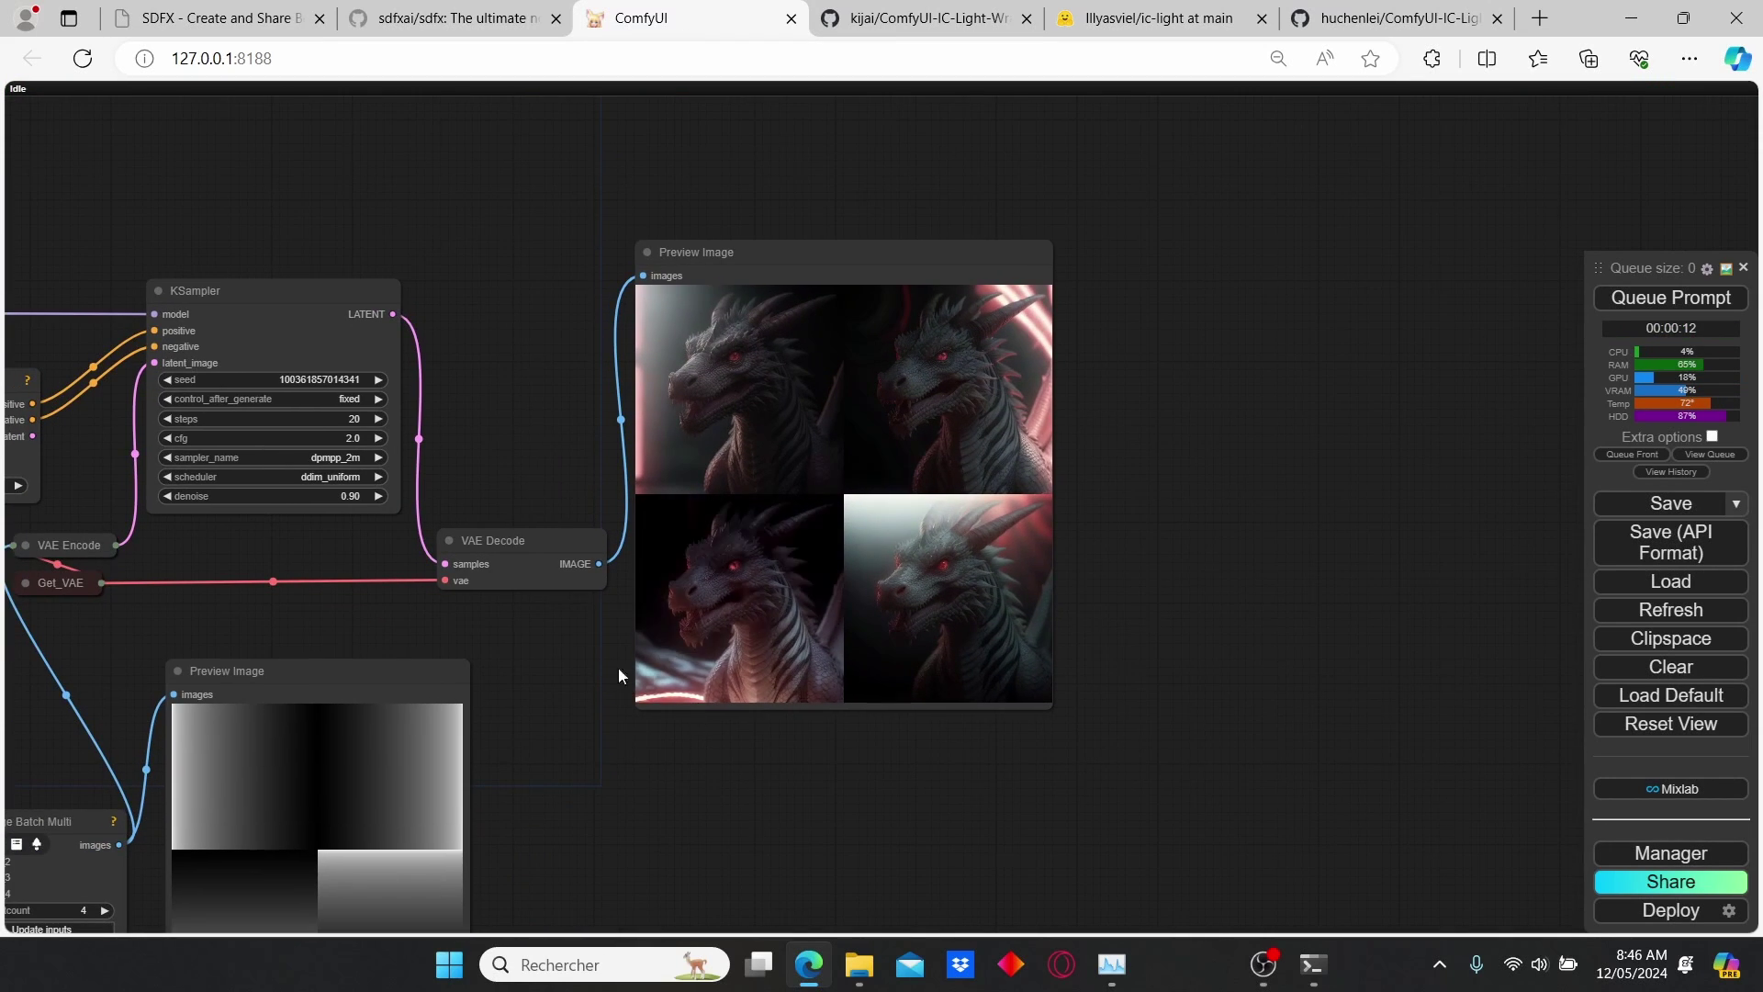
pyautogui.scroll(4, 606, 778)
pyautogui.moveTo(249, 776); pyautogui.dragTo(406, 745)
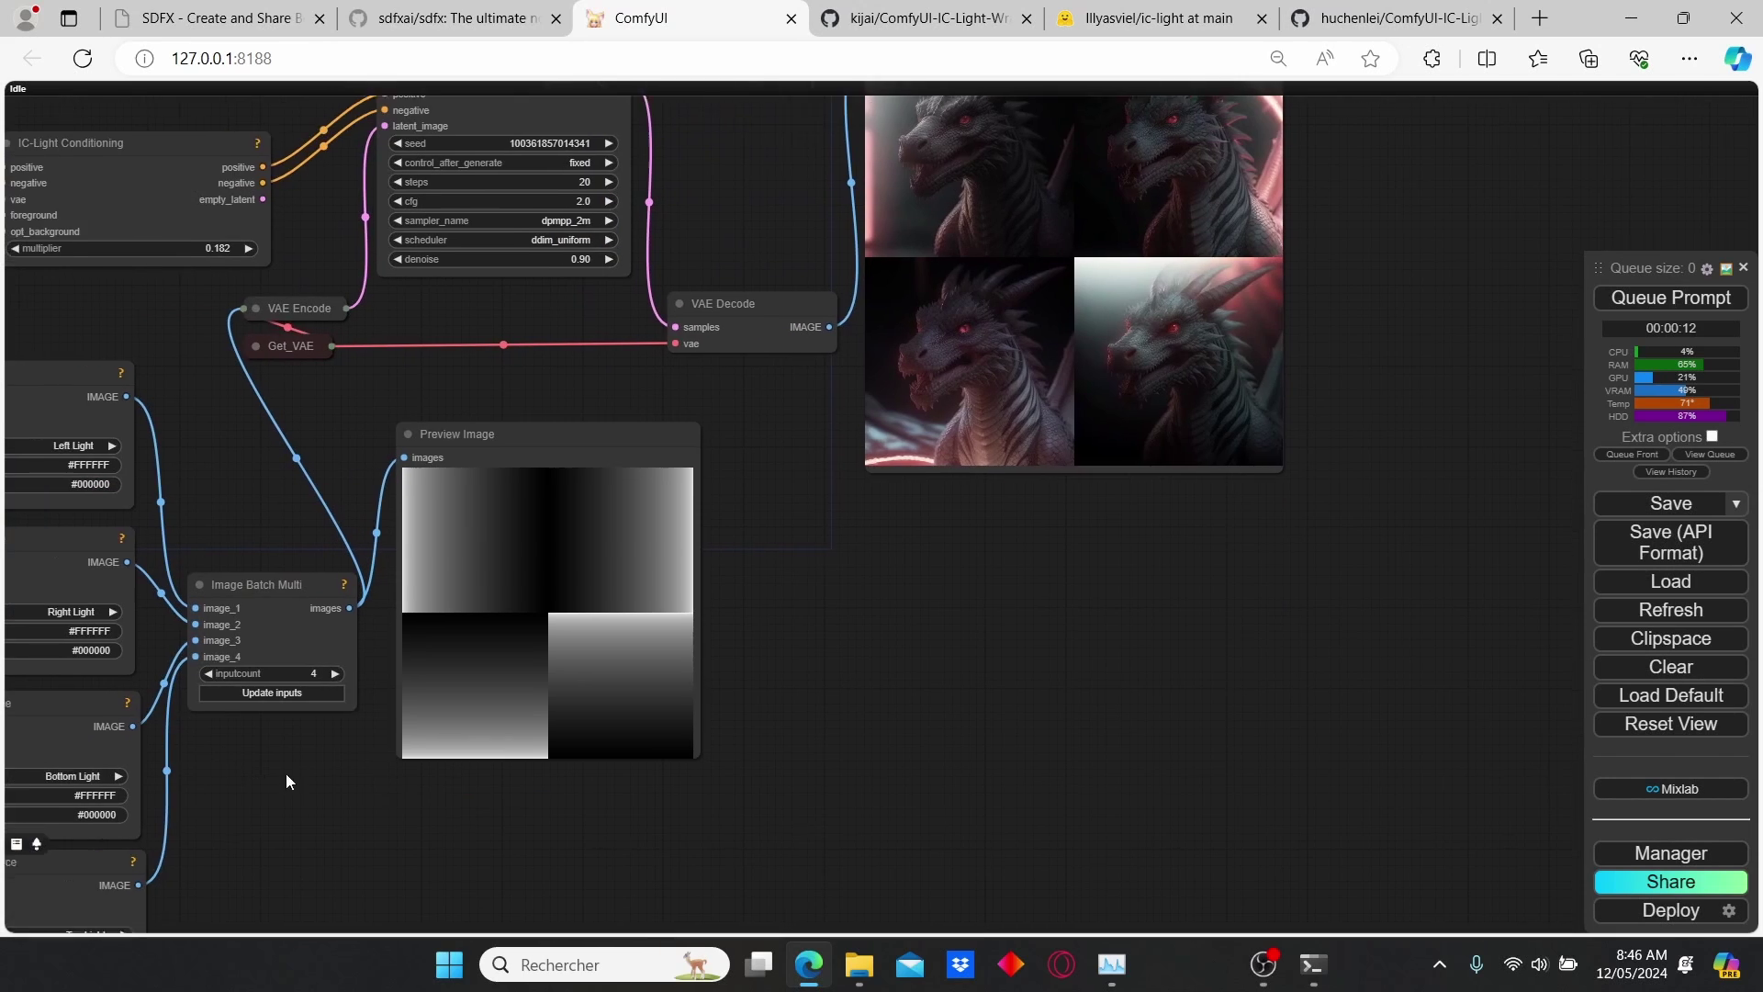
pyautogui.moveTo(931, 405); pyautogui.dragTo(661, 533)
pyautogui.scroll(2, 739, 601)
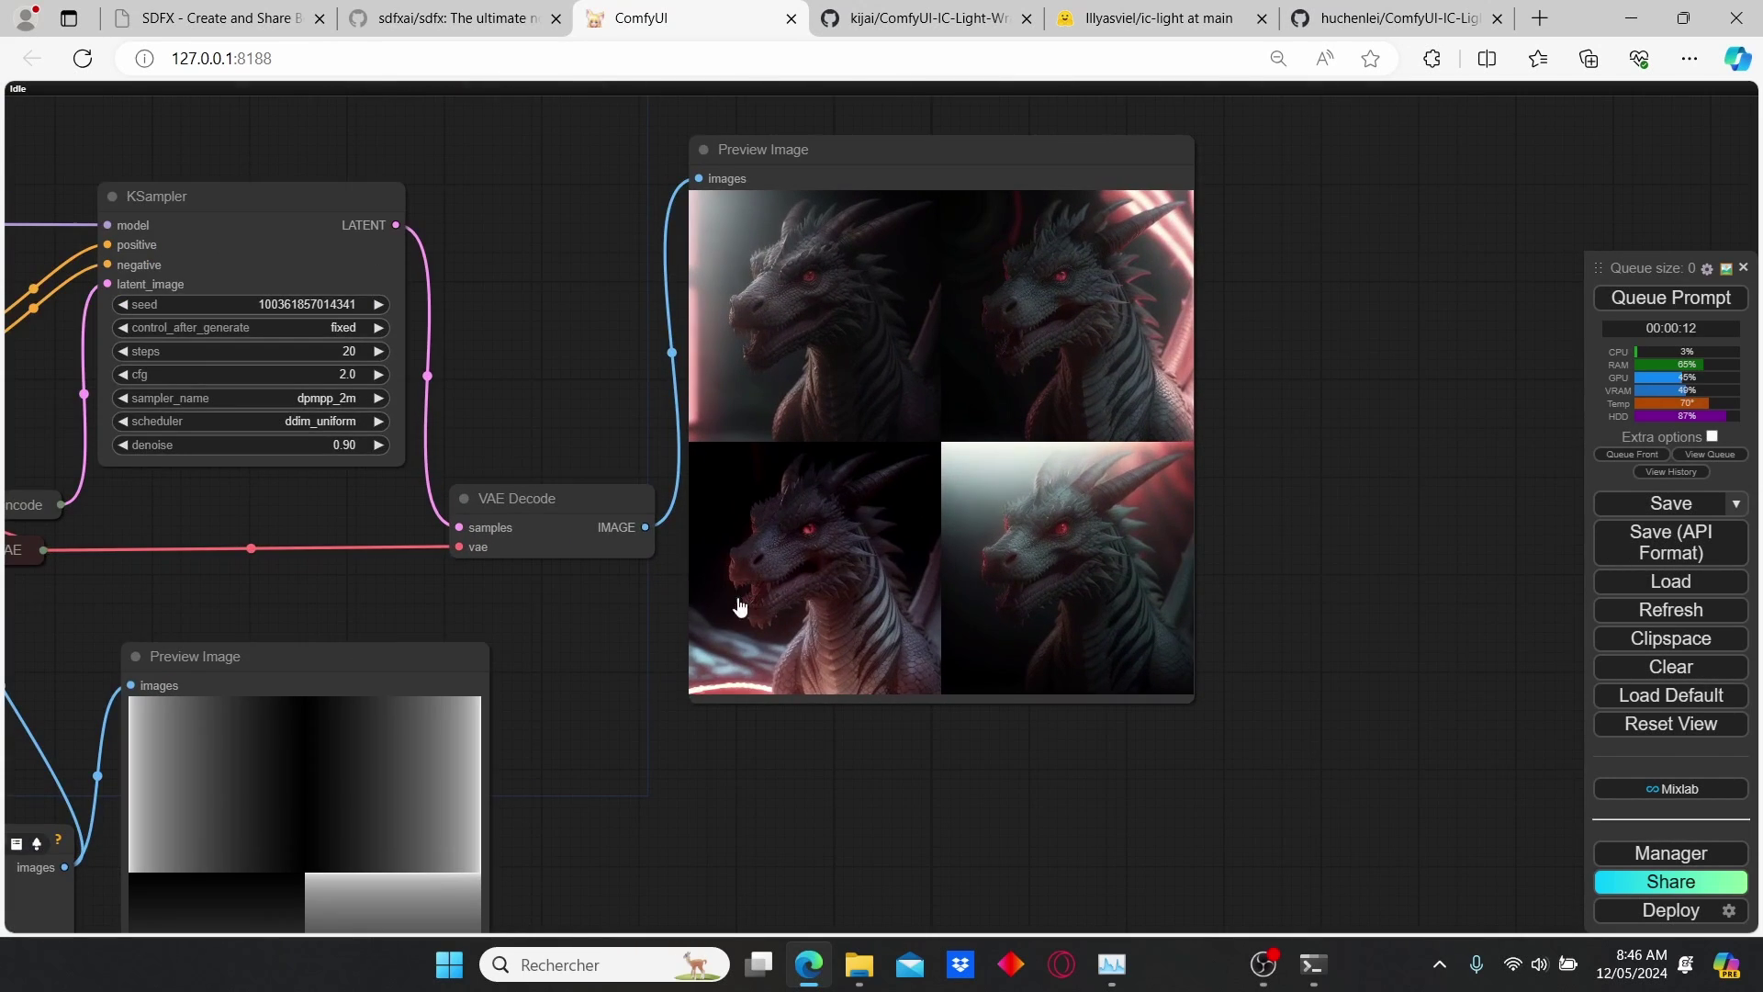
pyautogui.moveTo(140, 603); pyautogui.dragTo(427, 580)
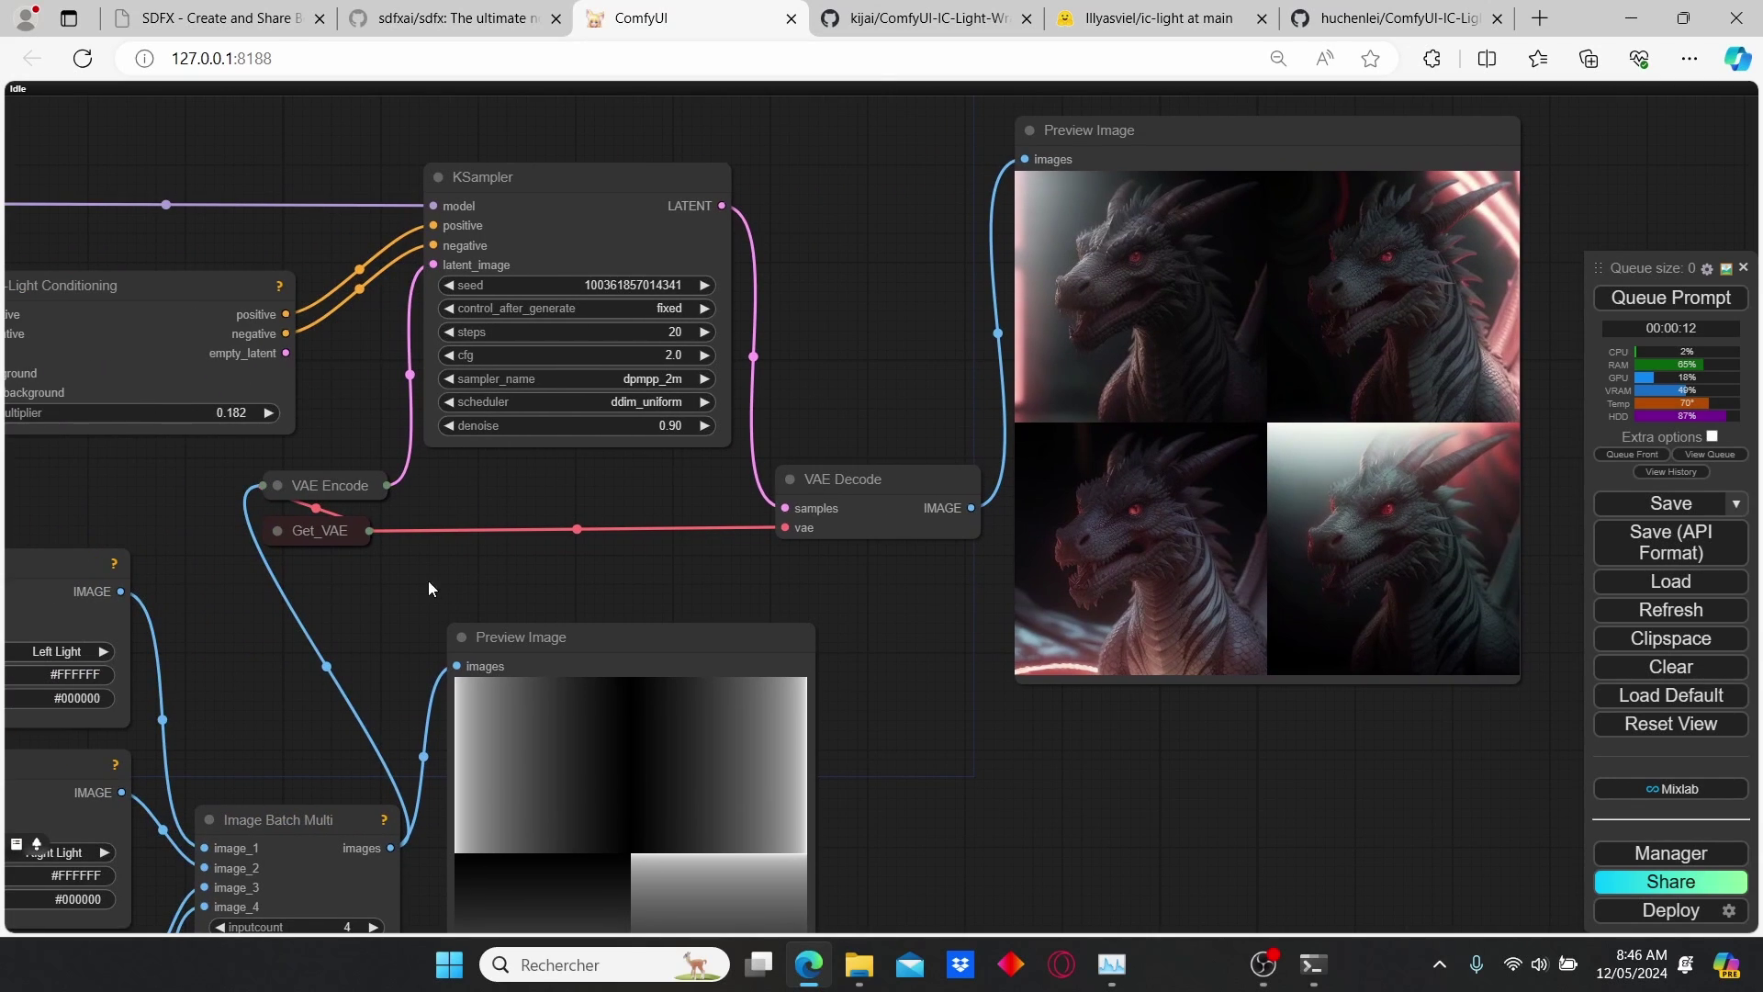
# Replace "red" with "blue" in the green prompt node's text.
pyautogui.scroll(-2, 634, 569)
pyautogui.scroll(-1, 292, 591)
pyautogui.moveTo(292, 591); pyautogui.dragTo(1014, 604)
pyautogui.scroll(8, 386, 479)
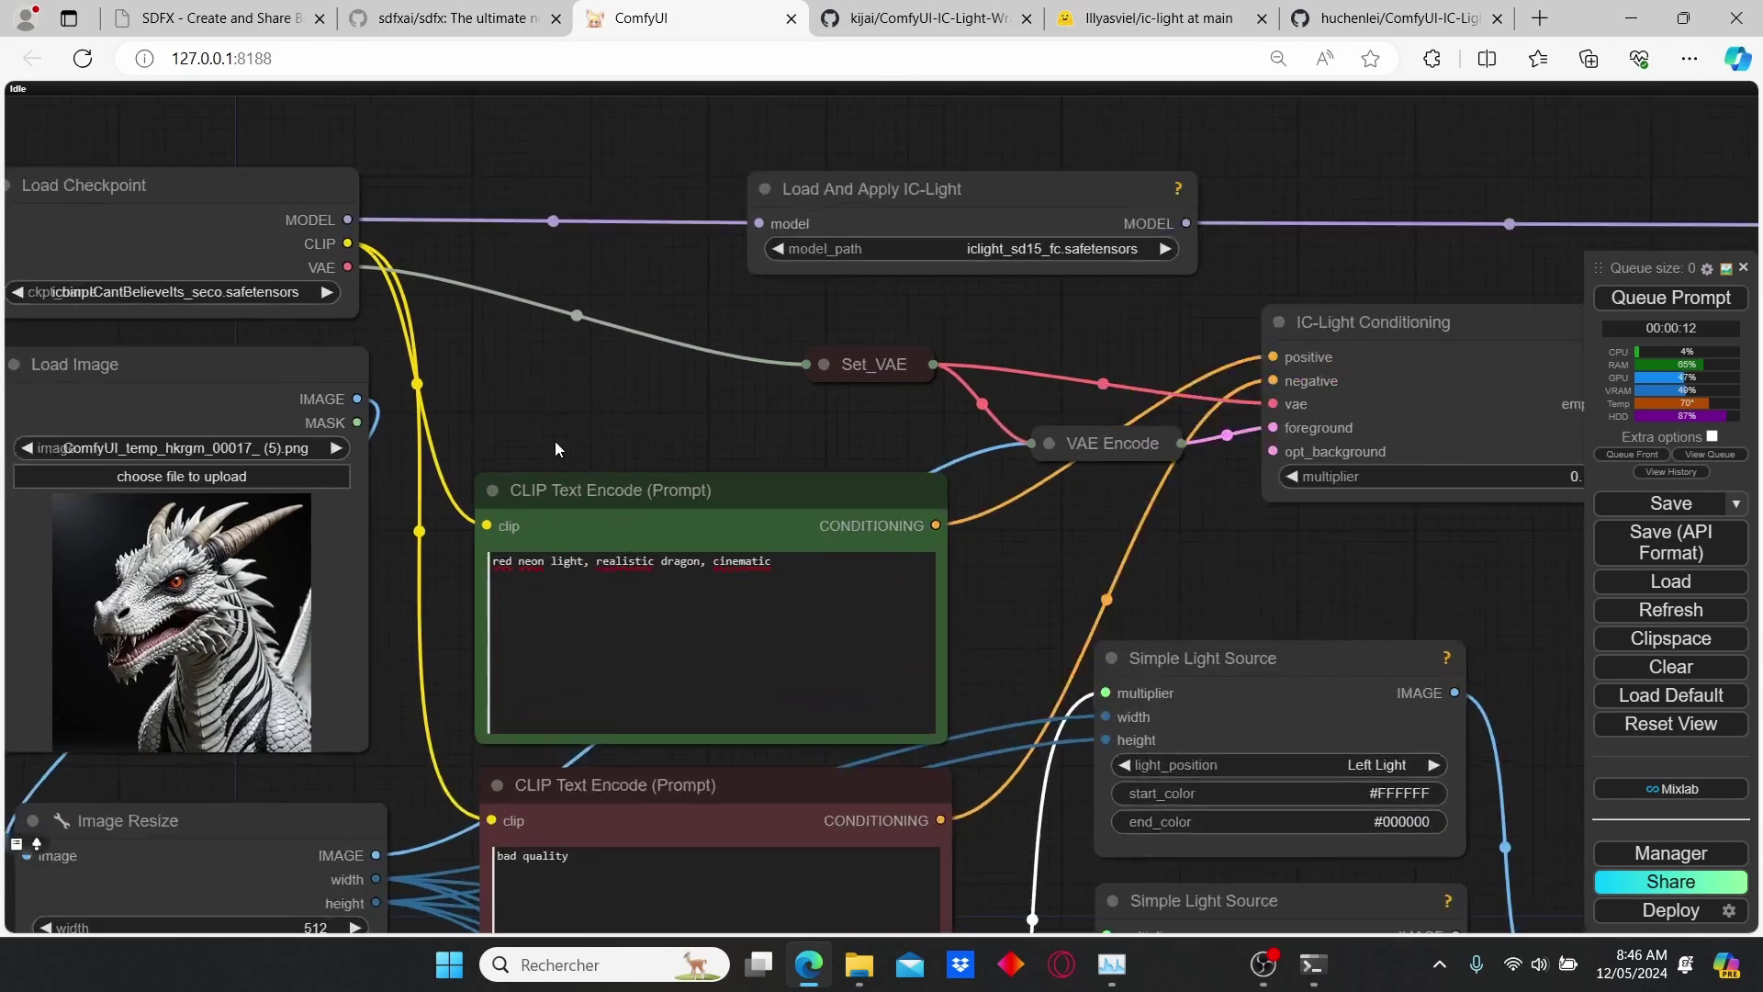
pyautogui.click(545, 590)
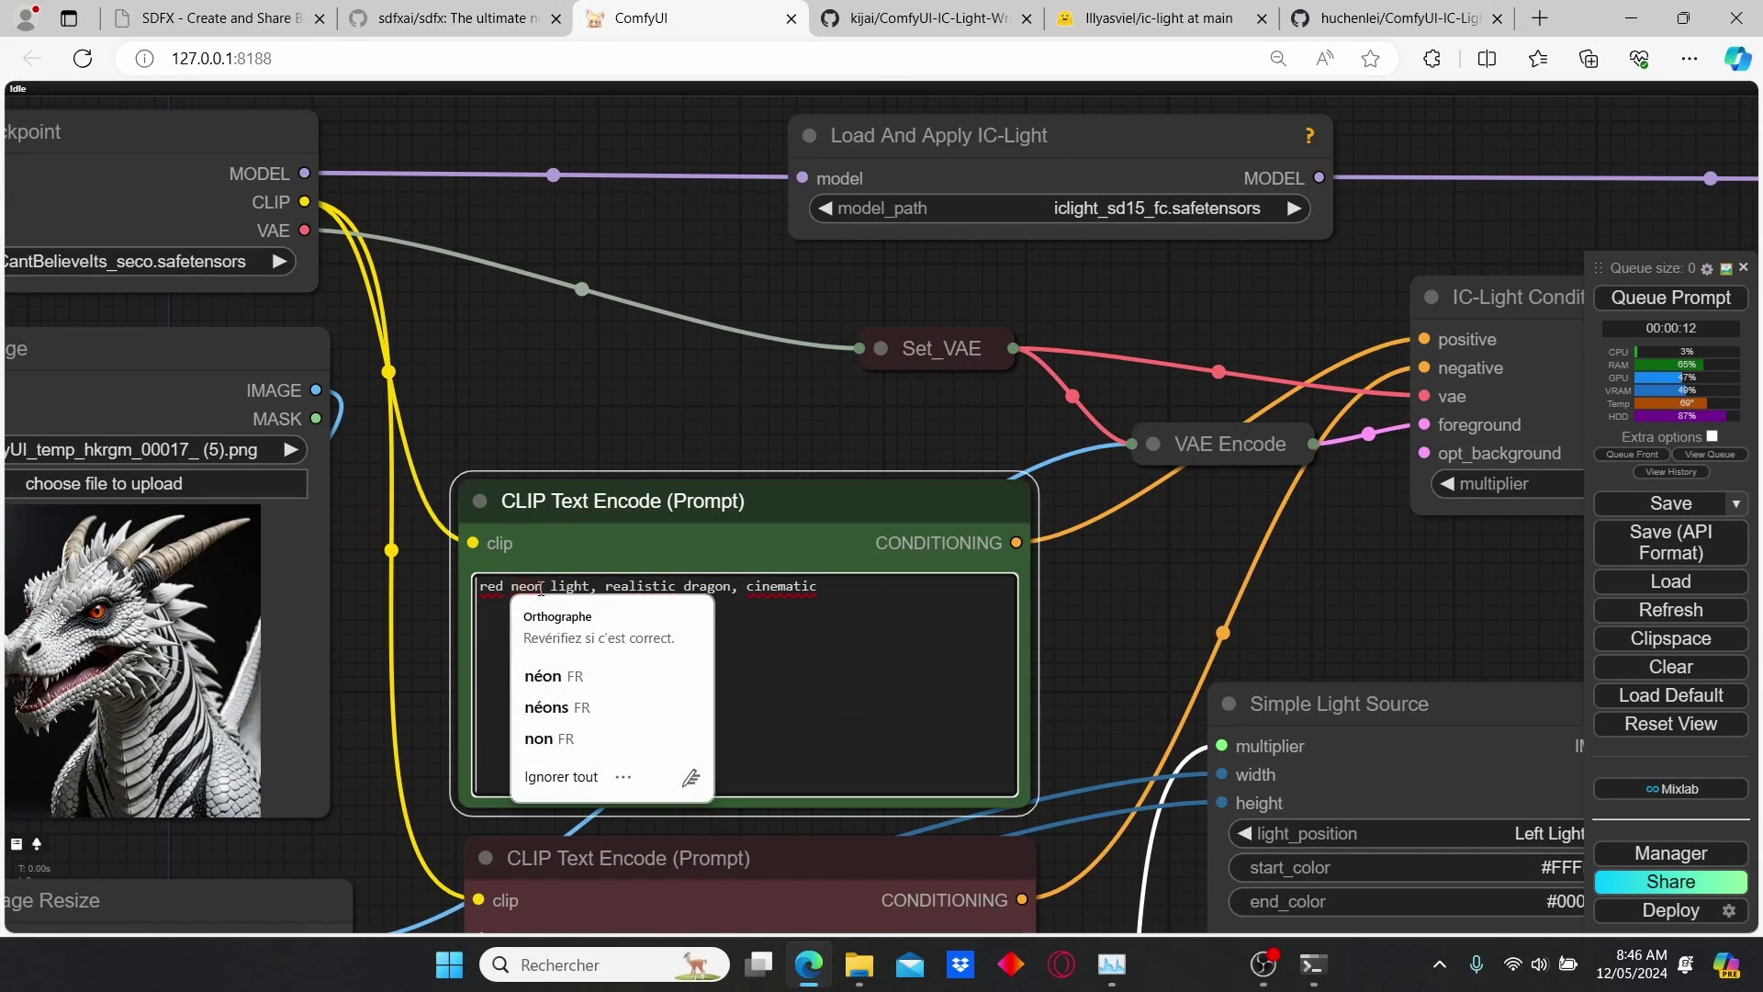
pyautogui.moveTo(504, 588); pyautogui.dragTo(465, 587)
pyautogui.write('blue')
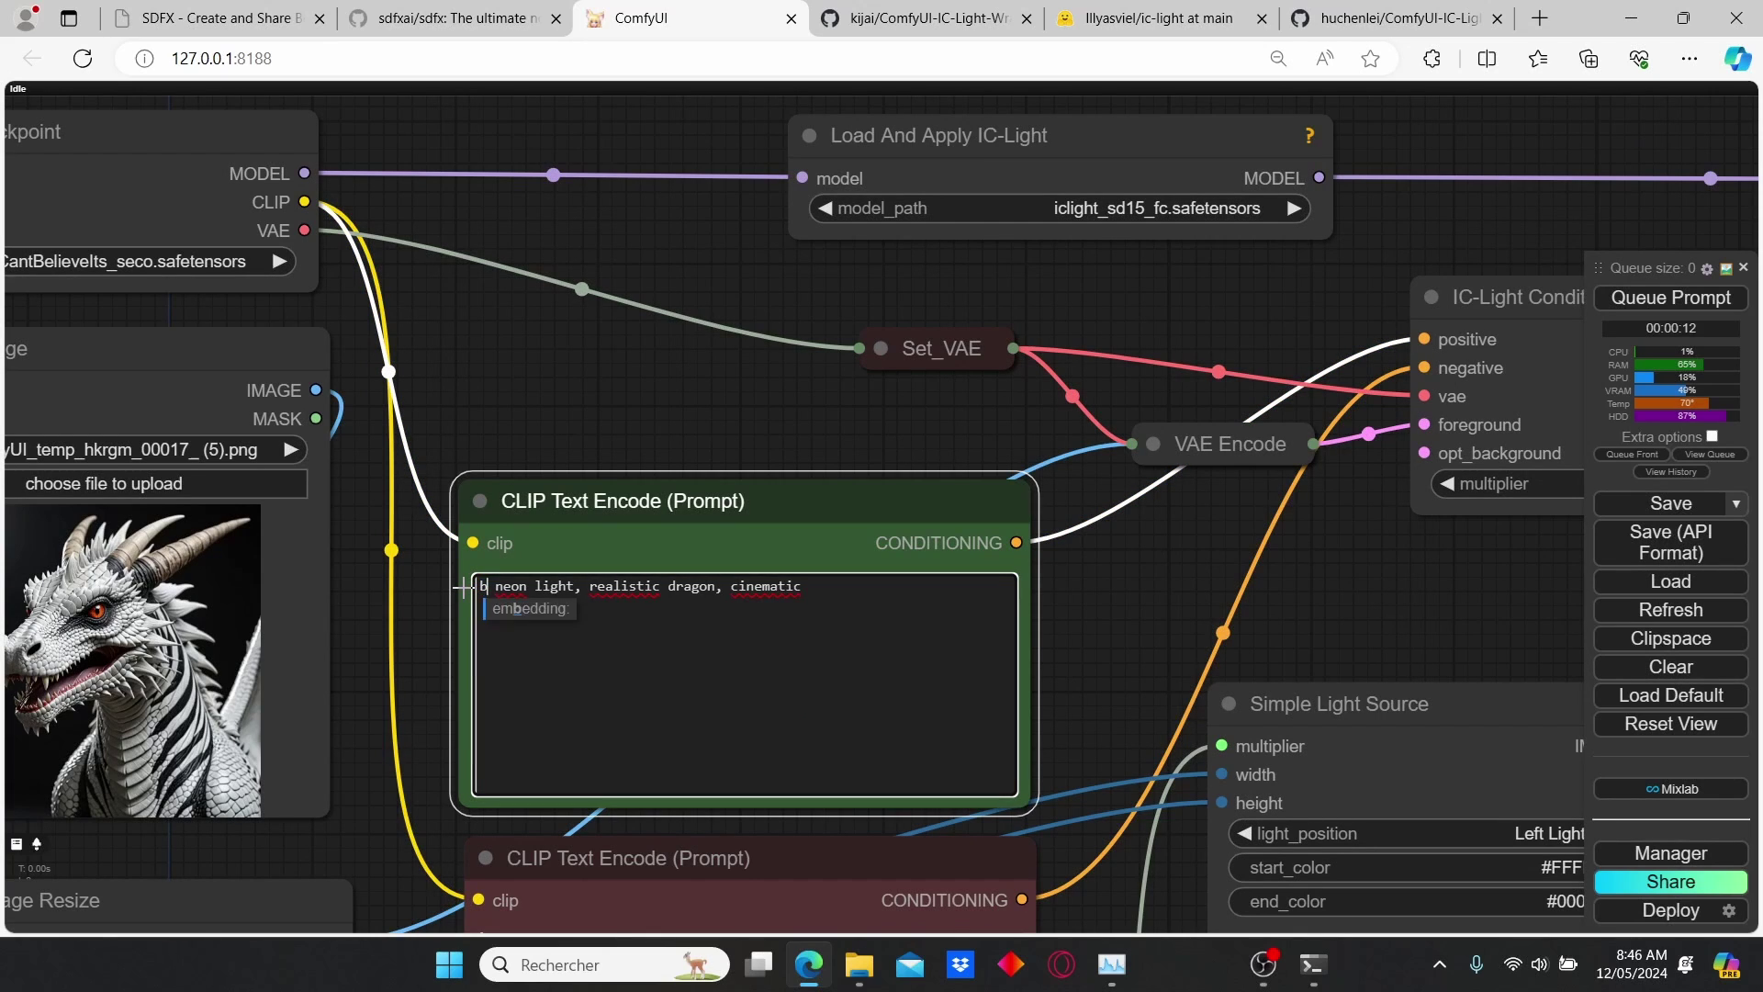
# Set the LightMultiplier node's value to 0.6 and queue the prompt.
pyautogui.scroll(-3, 1389, 520)
pyautogui.moveTo(1328, 611); pyautogui.dragTo(881, 588)
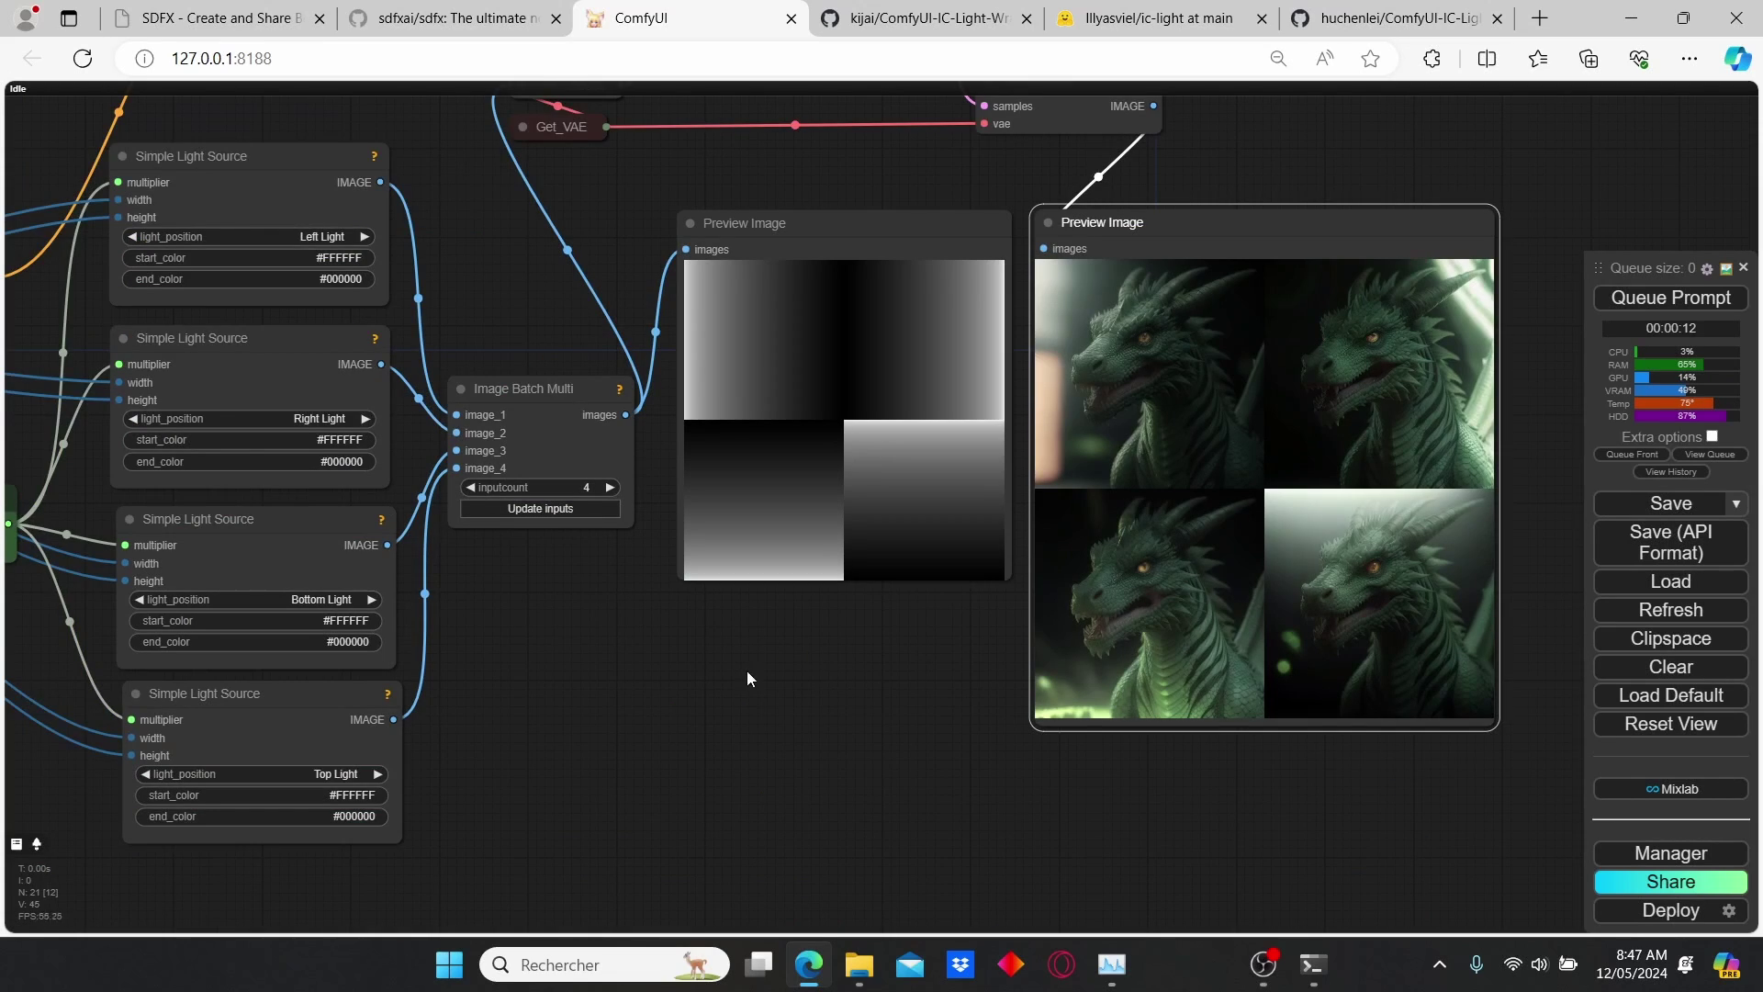
pyautogui.moveTo(747, 670); pyautogui.dragTo(710, 685)
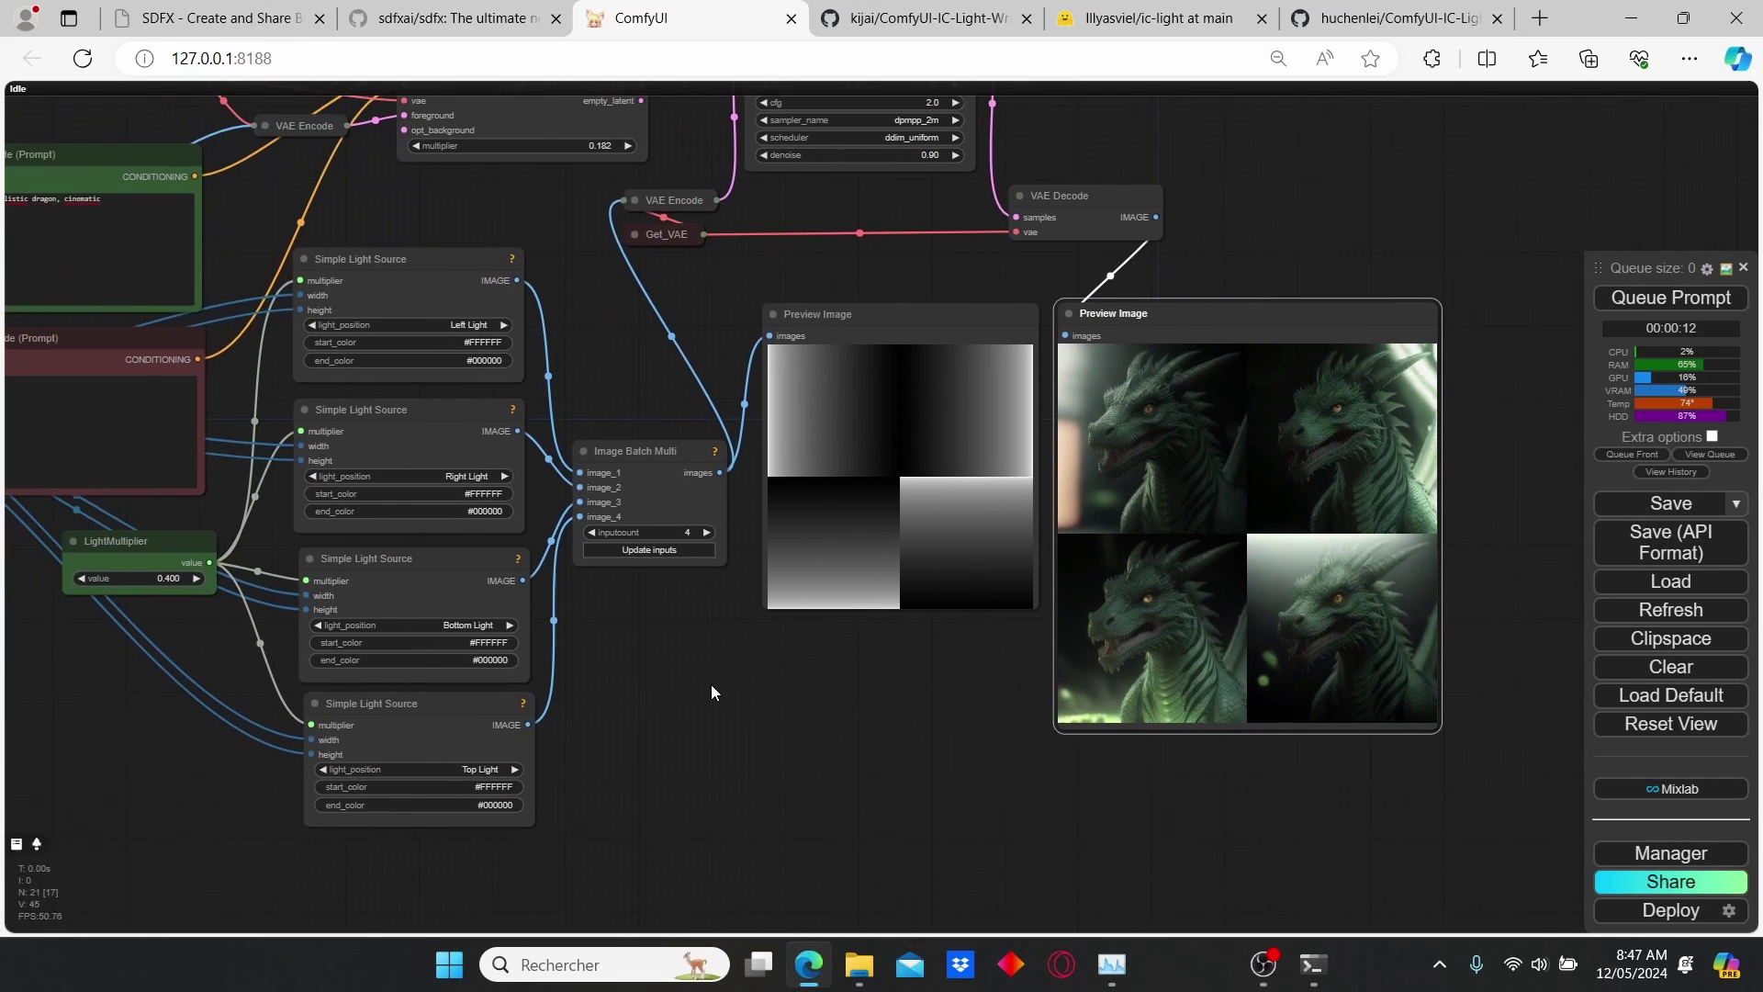
pyautogui.click(138, 576)
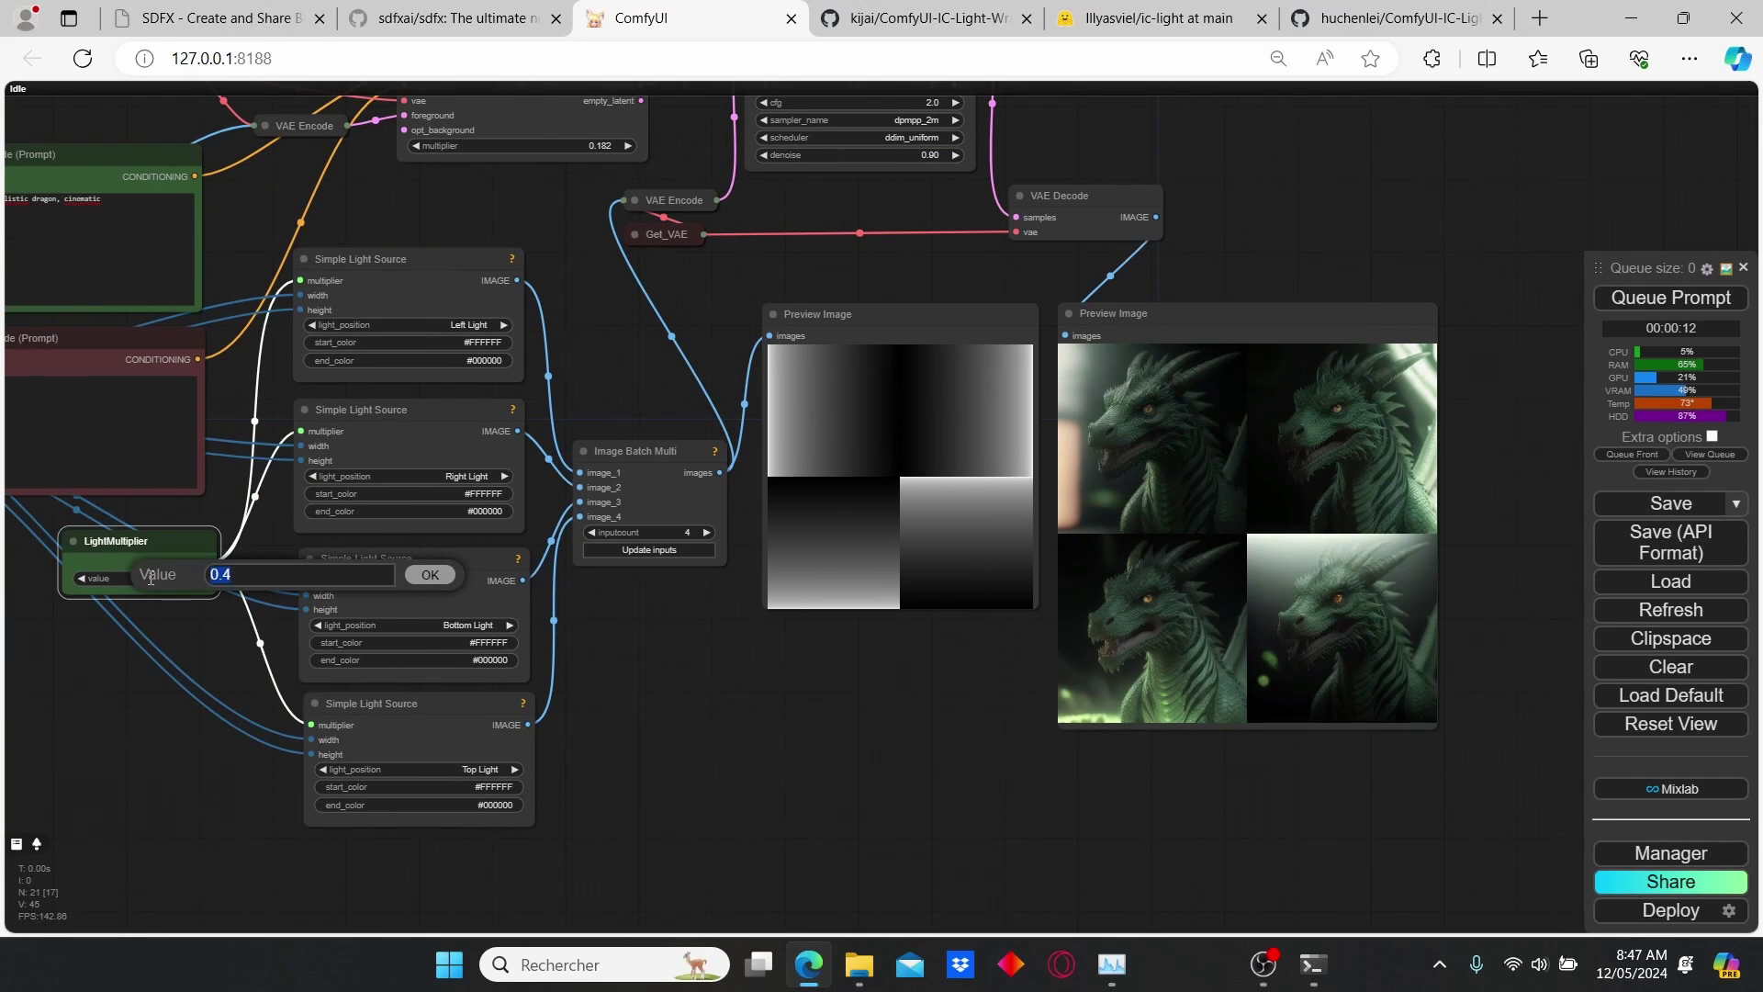
pyautogui.press('Return')
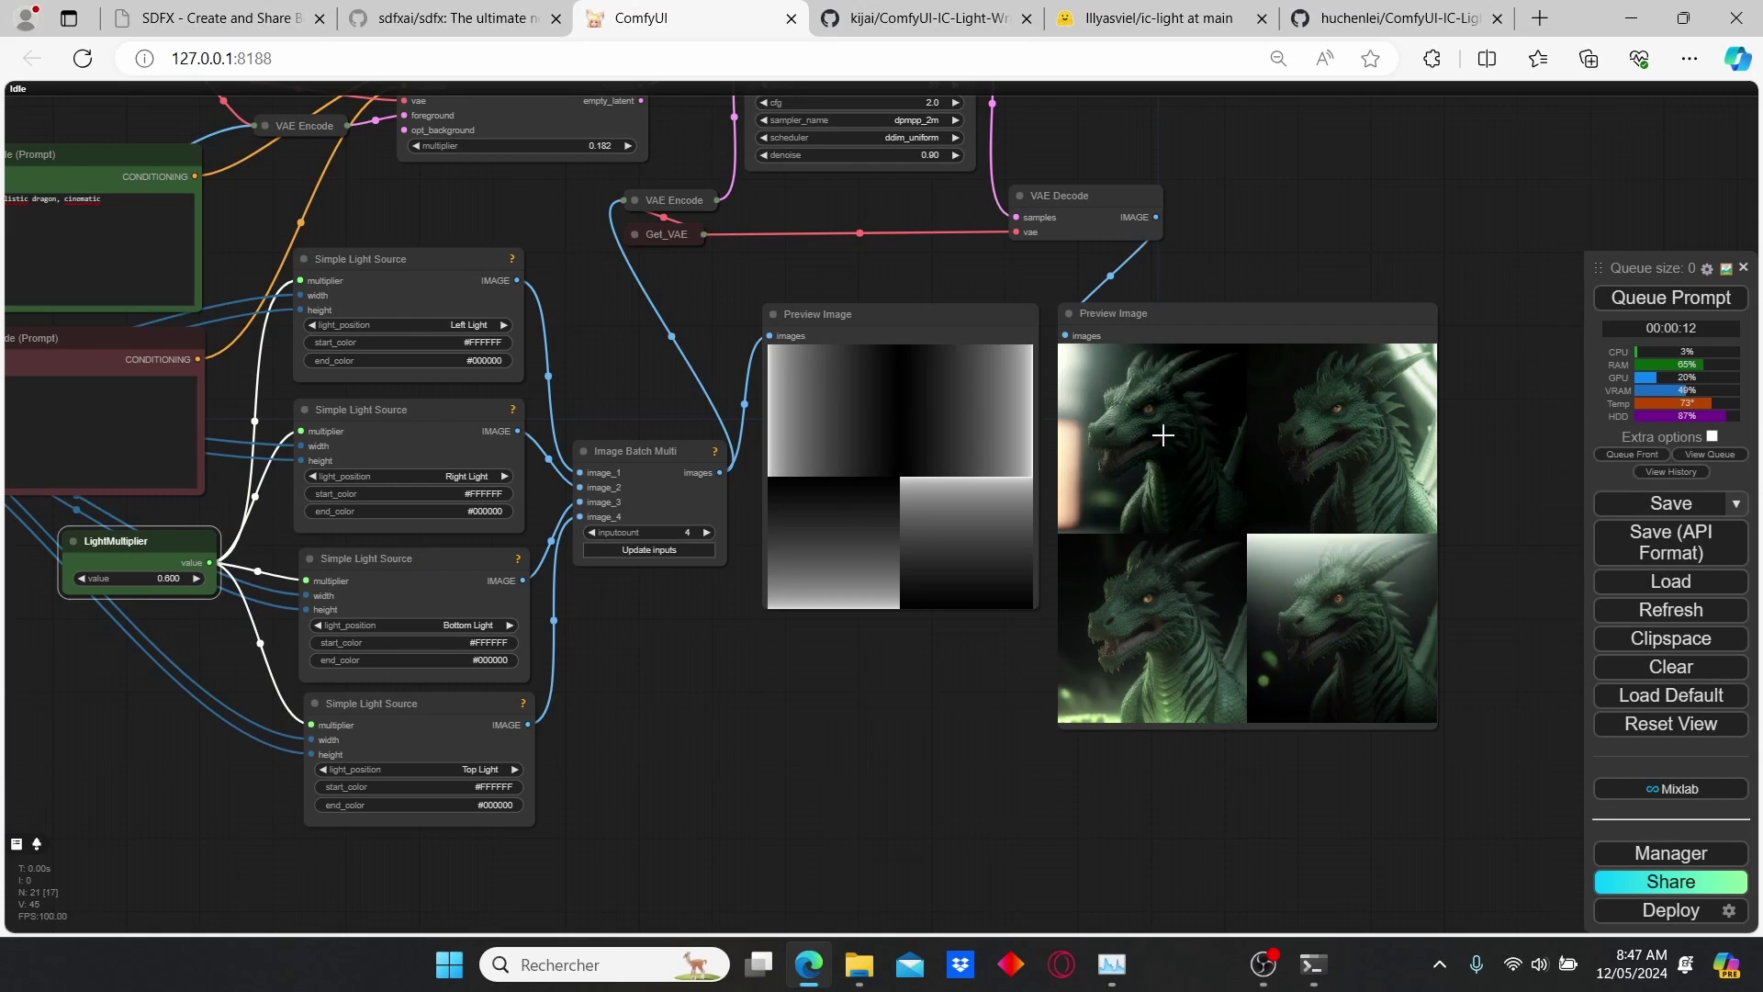
pyautogui.click(1633, 294)
pyautogui.moveTo(836, 657); pyautogui.dragTo(636, 632)
pyautogui.scroll(2, 1313, 548)
pyautogui.moveTo(1299, 465); pyautogui.dragTo(1315, 529)
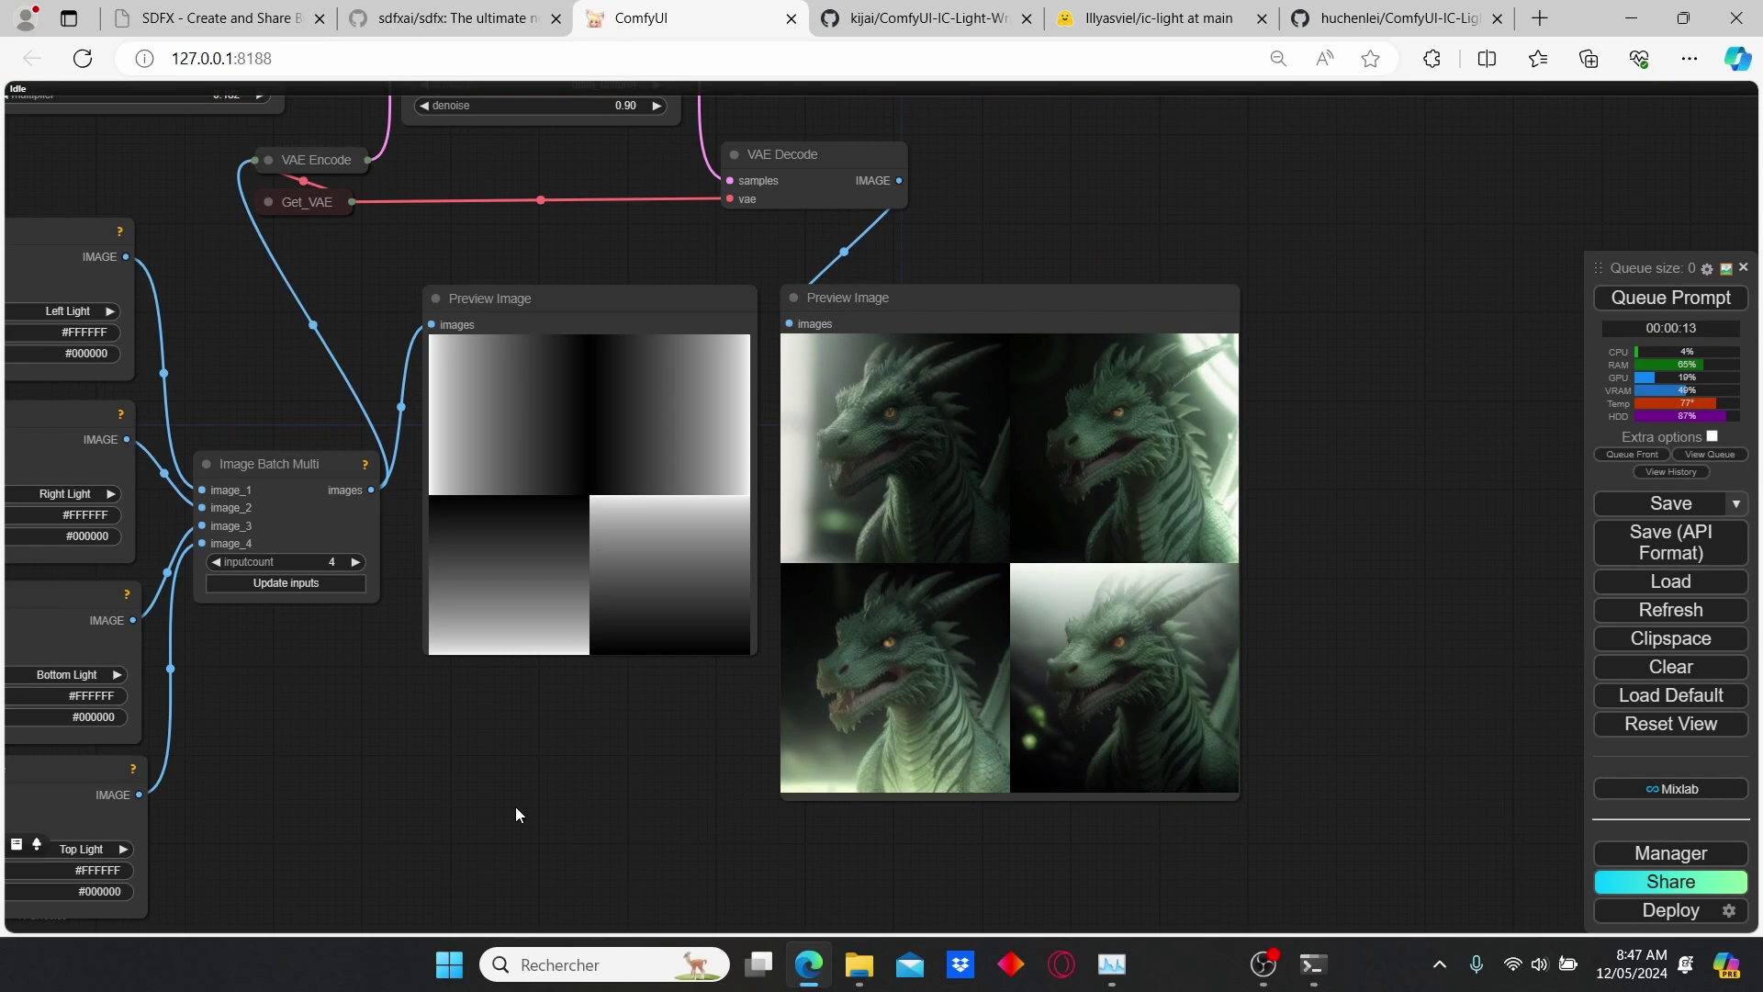
pyautogui.scroll(-1, 467, 803)
pyautogui.scroll(2, 444, 791)
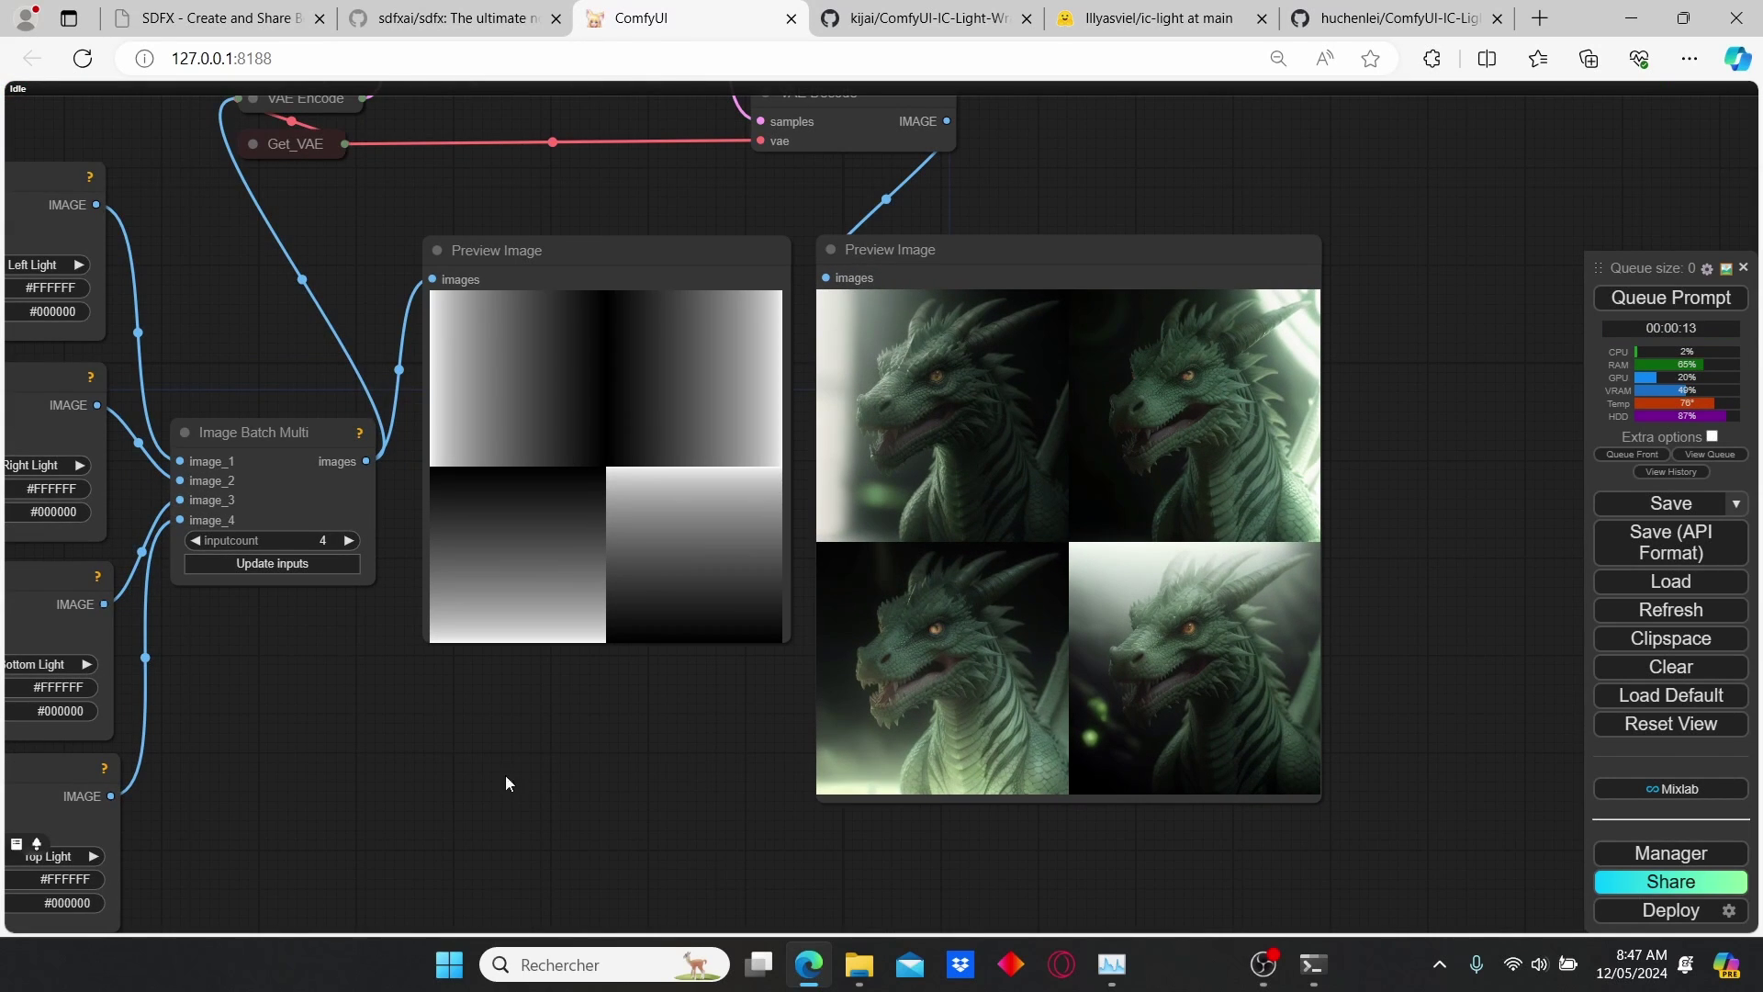
# Load the curly-haired woman picture ComfyUI_temp_rfvcu_00035_ (2).png into the Load Image node and queue the prompt.
pyautogui.scroll(-3, 515, 732)
pyautogui.moveTo(515, 732); pyautogui.dragTo(1235, 675)
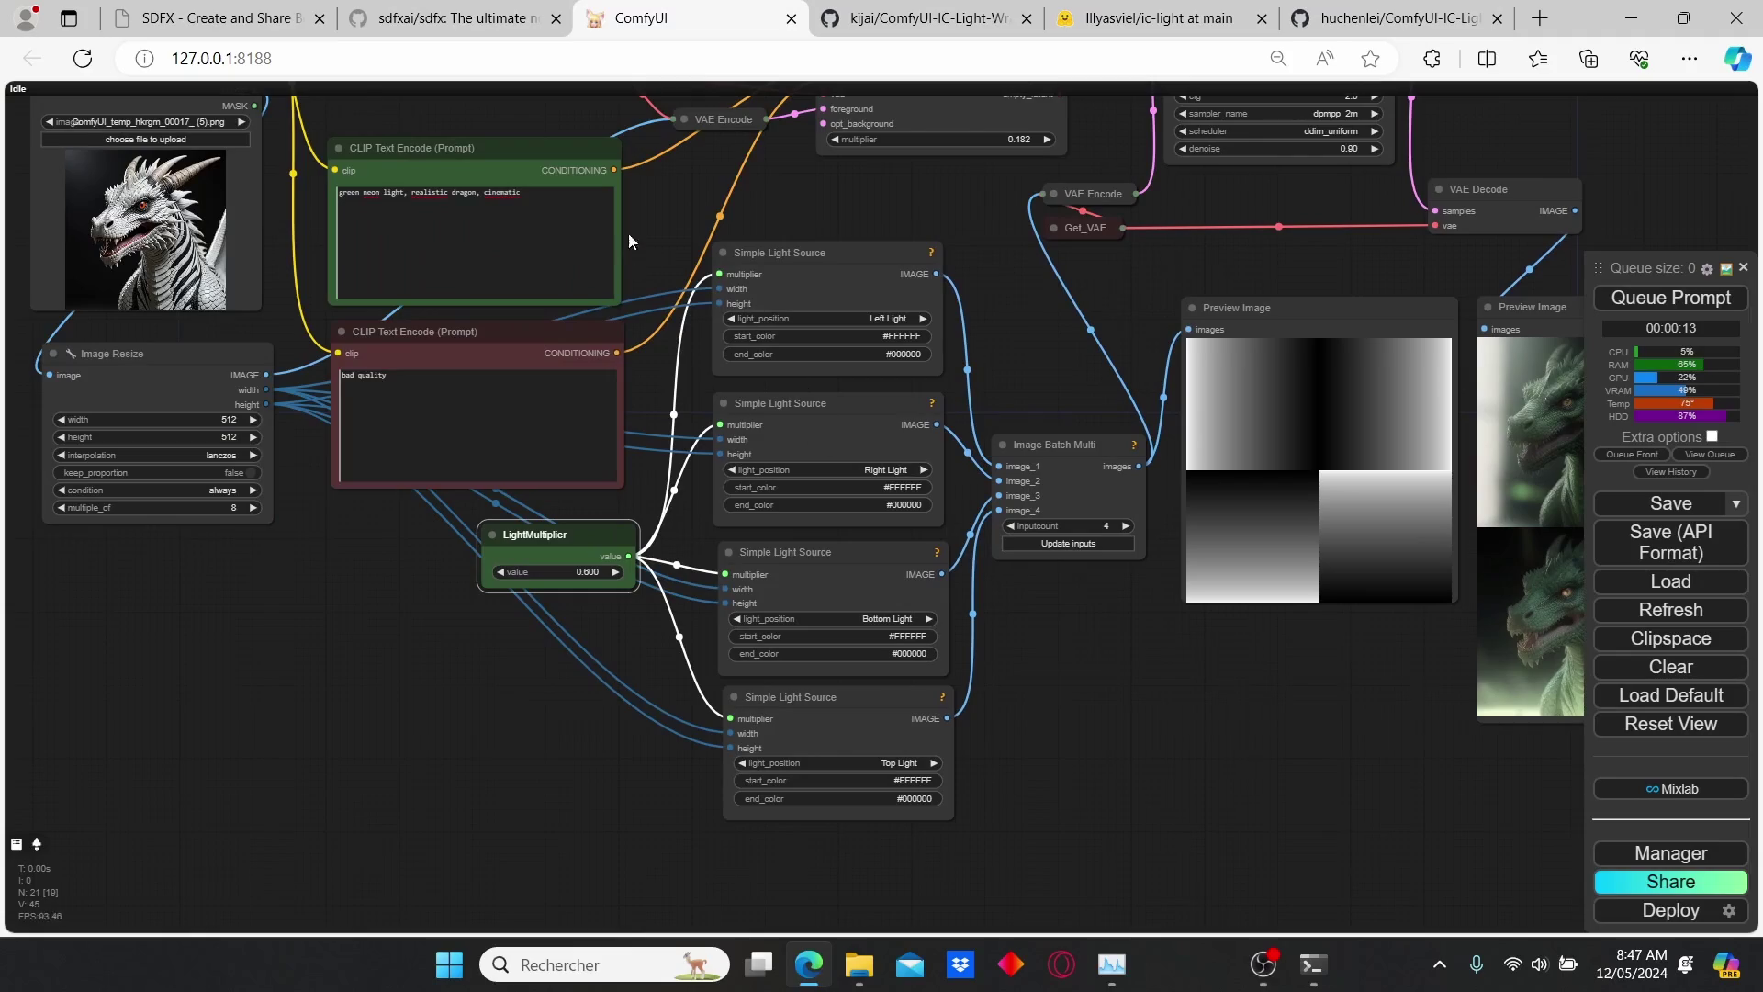
pyautogui.moveTo(628, 234); pyautogui.dragTo(872, 322)
pyautogui.scroll(4, 589, 398)
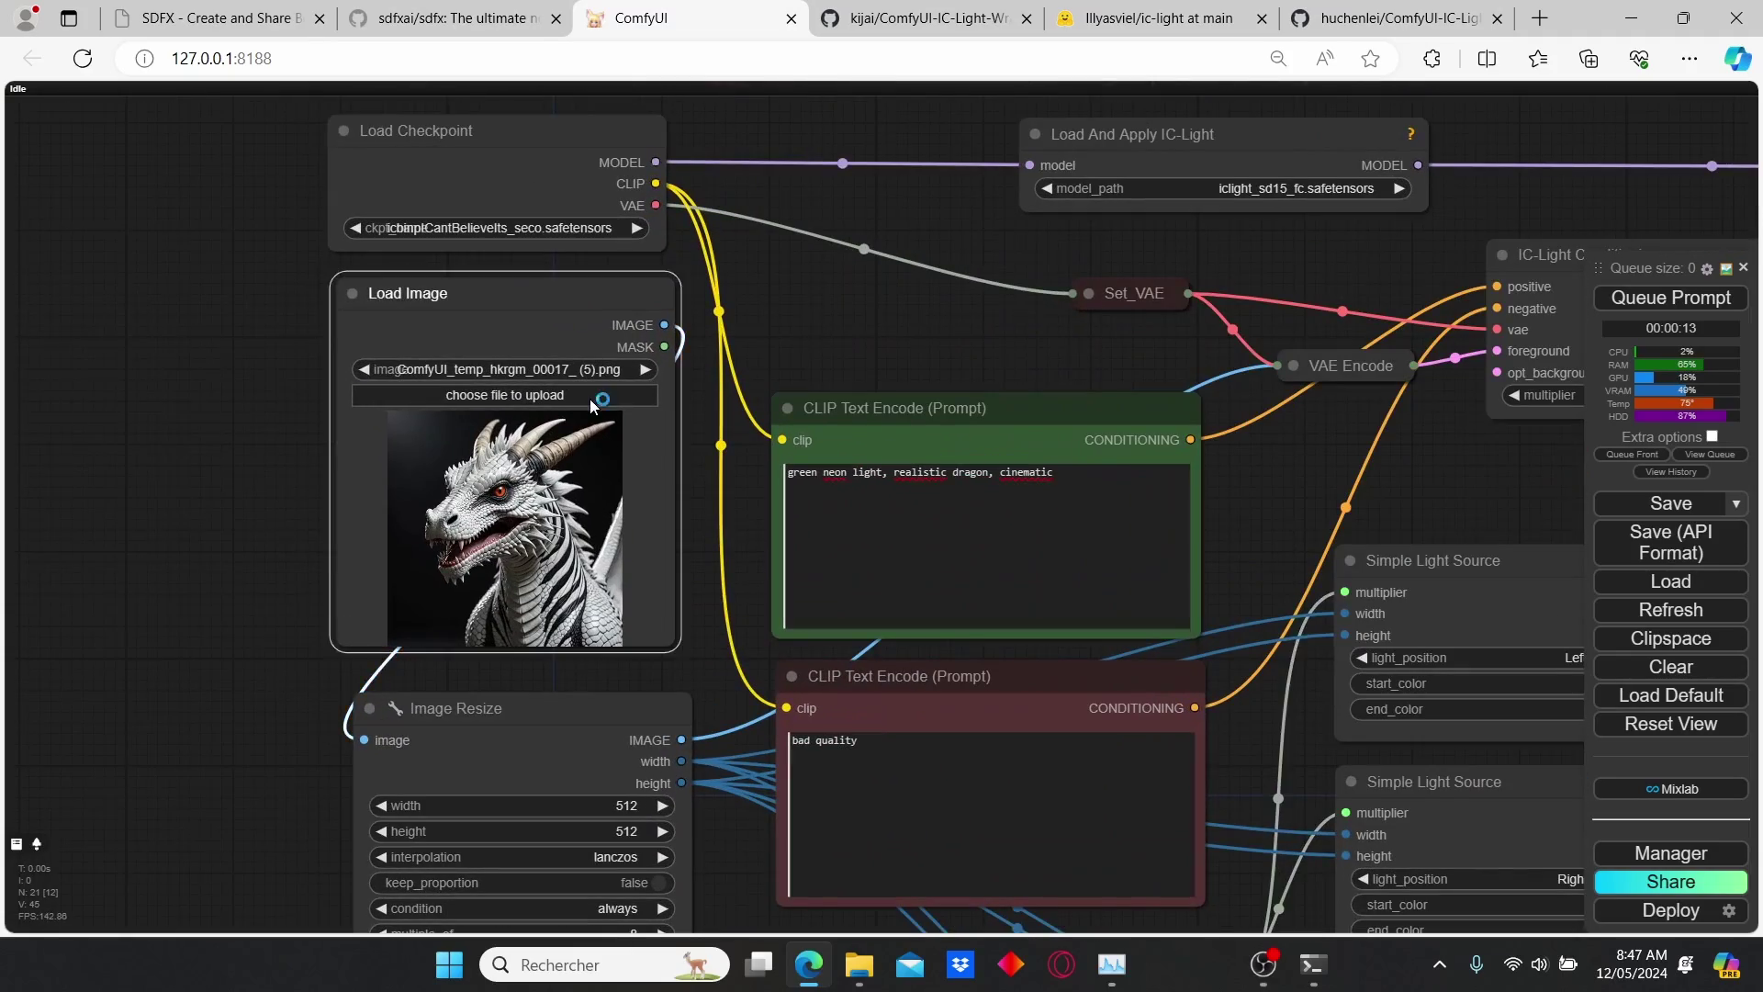
pyautogui.click(590, 399)
pyautogui.scroll(-10, 952, 479)
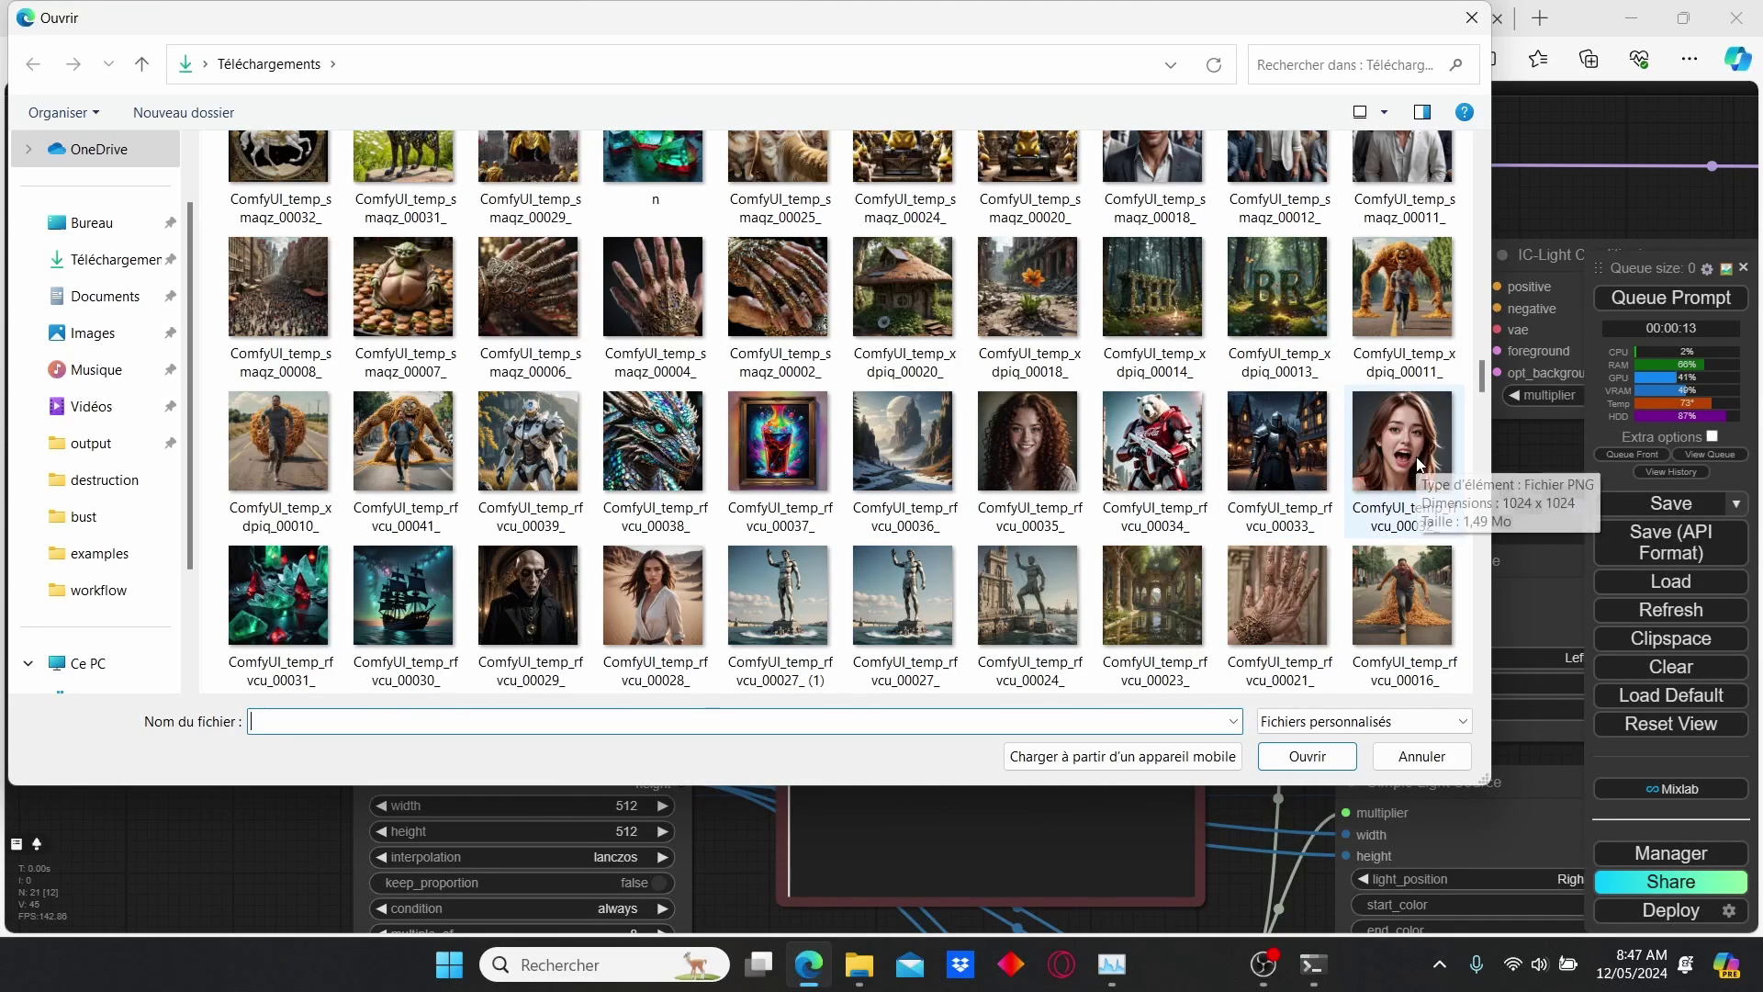
pyautogui.doubleClick(1013, 449)
pyautogui.scroll(-3, 1277, 500)
pyautogui.moveTo(1285, 497); pyautogui.dragTo(429, 326)
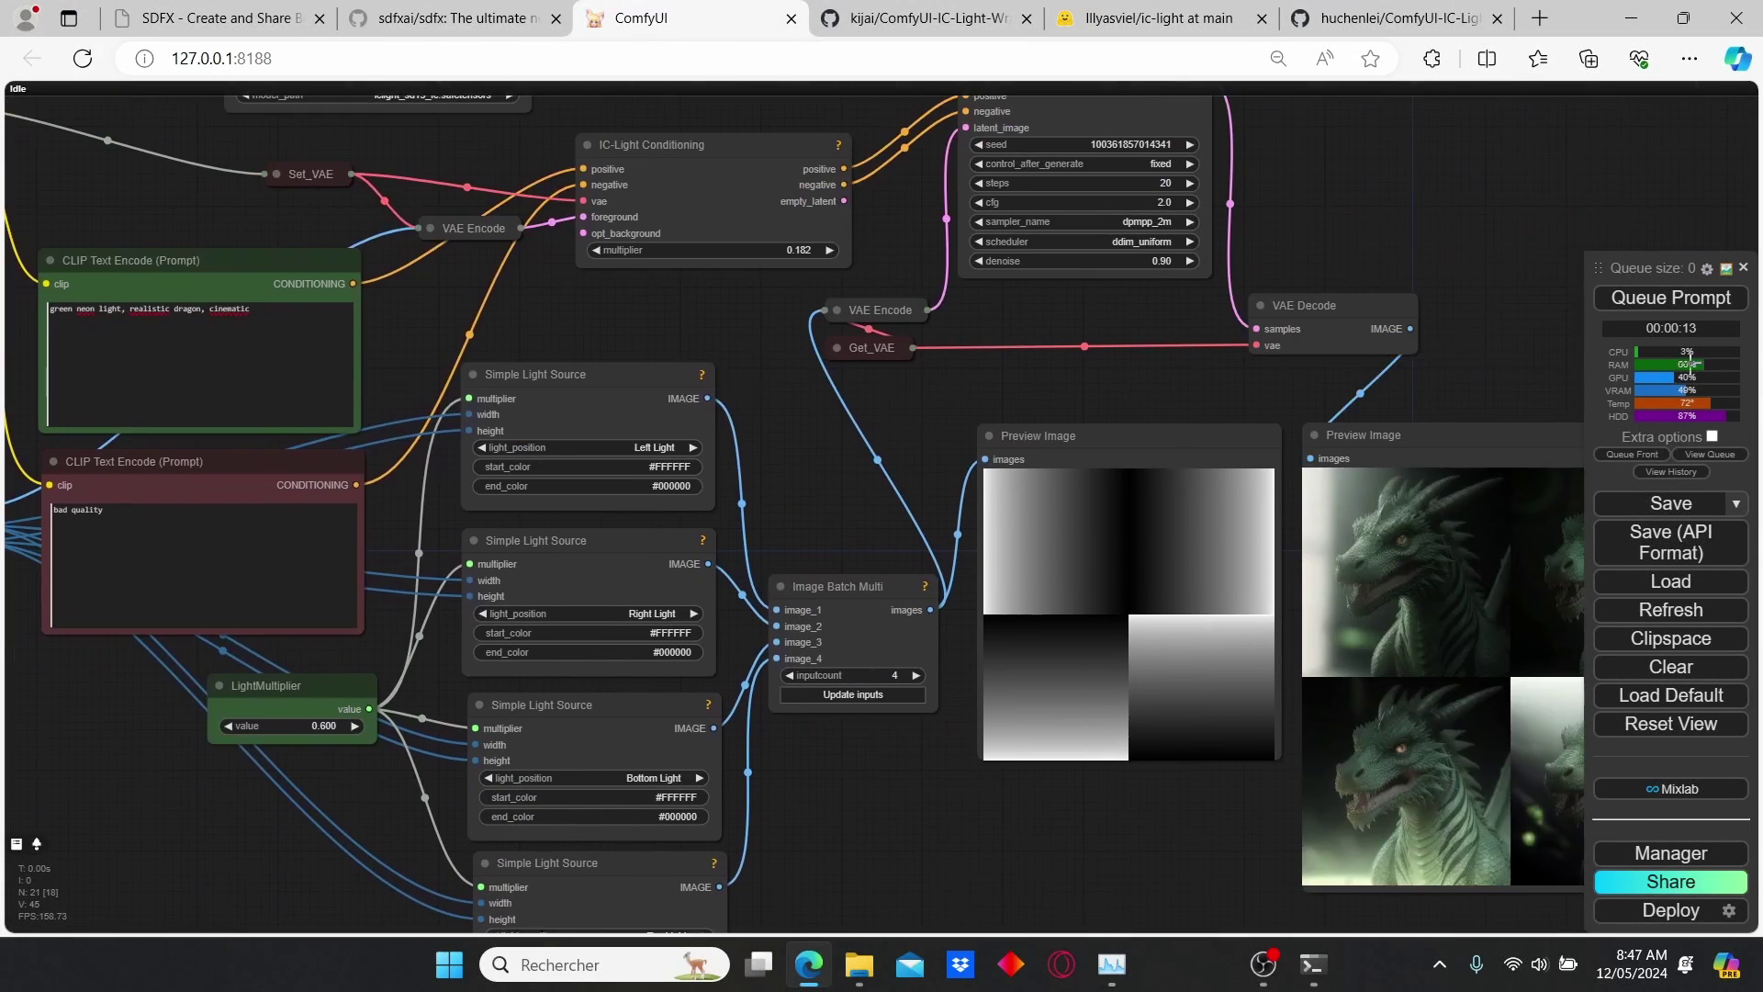
pyautogui.click(1698, 304)
# Move the output Preview Image node slightly upward, closer to the VAE Decode node.
pyautogui.moveTo(1476, 376); pyautogui.dragTo(979, 327)
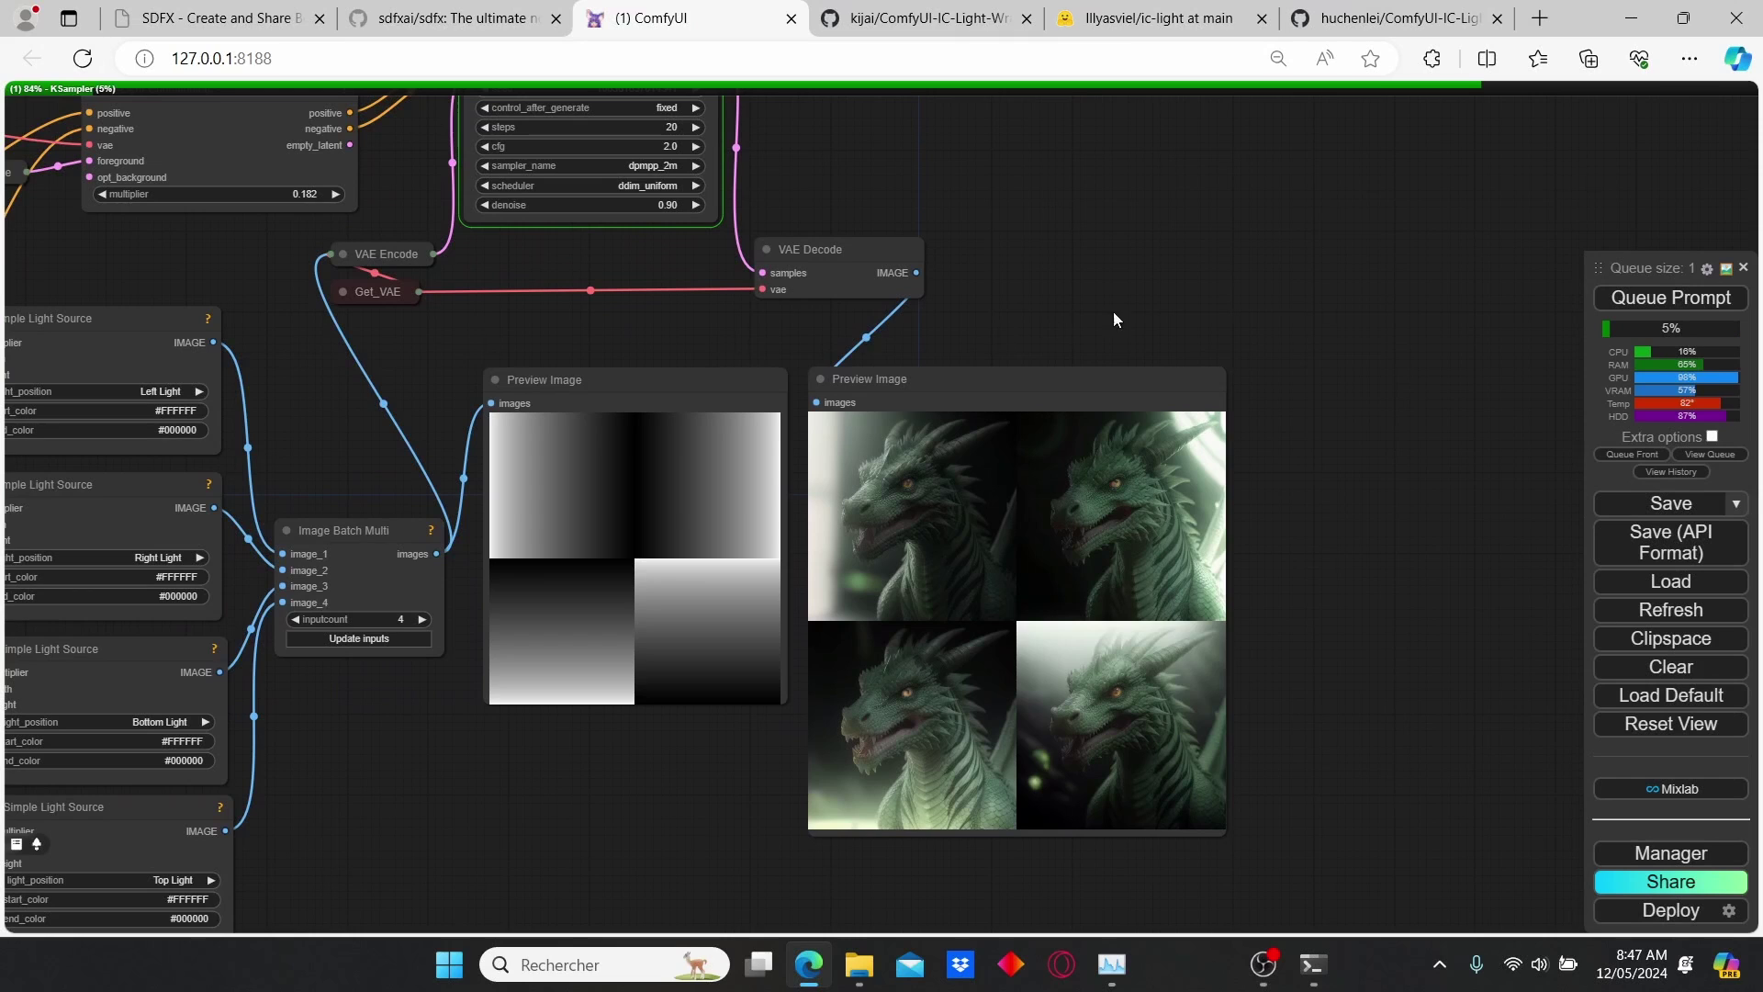
pyautogui.scroll(3, 1117, 338)
pyautogui.moveTo(1116, 338); pyautogui.dragTo(1132, 208)
pyautogui.moveTo(995, 300); pyautogui.dragTo(985, 230)
pyautogui.scroll(-4, 141, 230)
pyautogui.moveTo(130, 338); pyautogui.dragTo(196, 360)
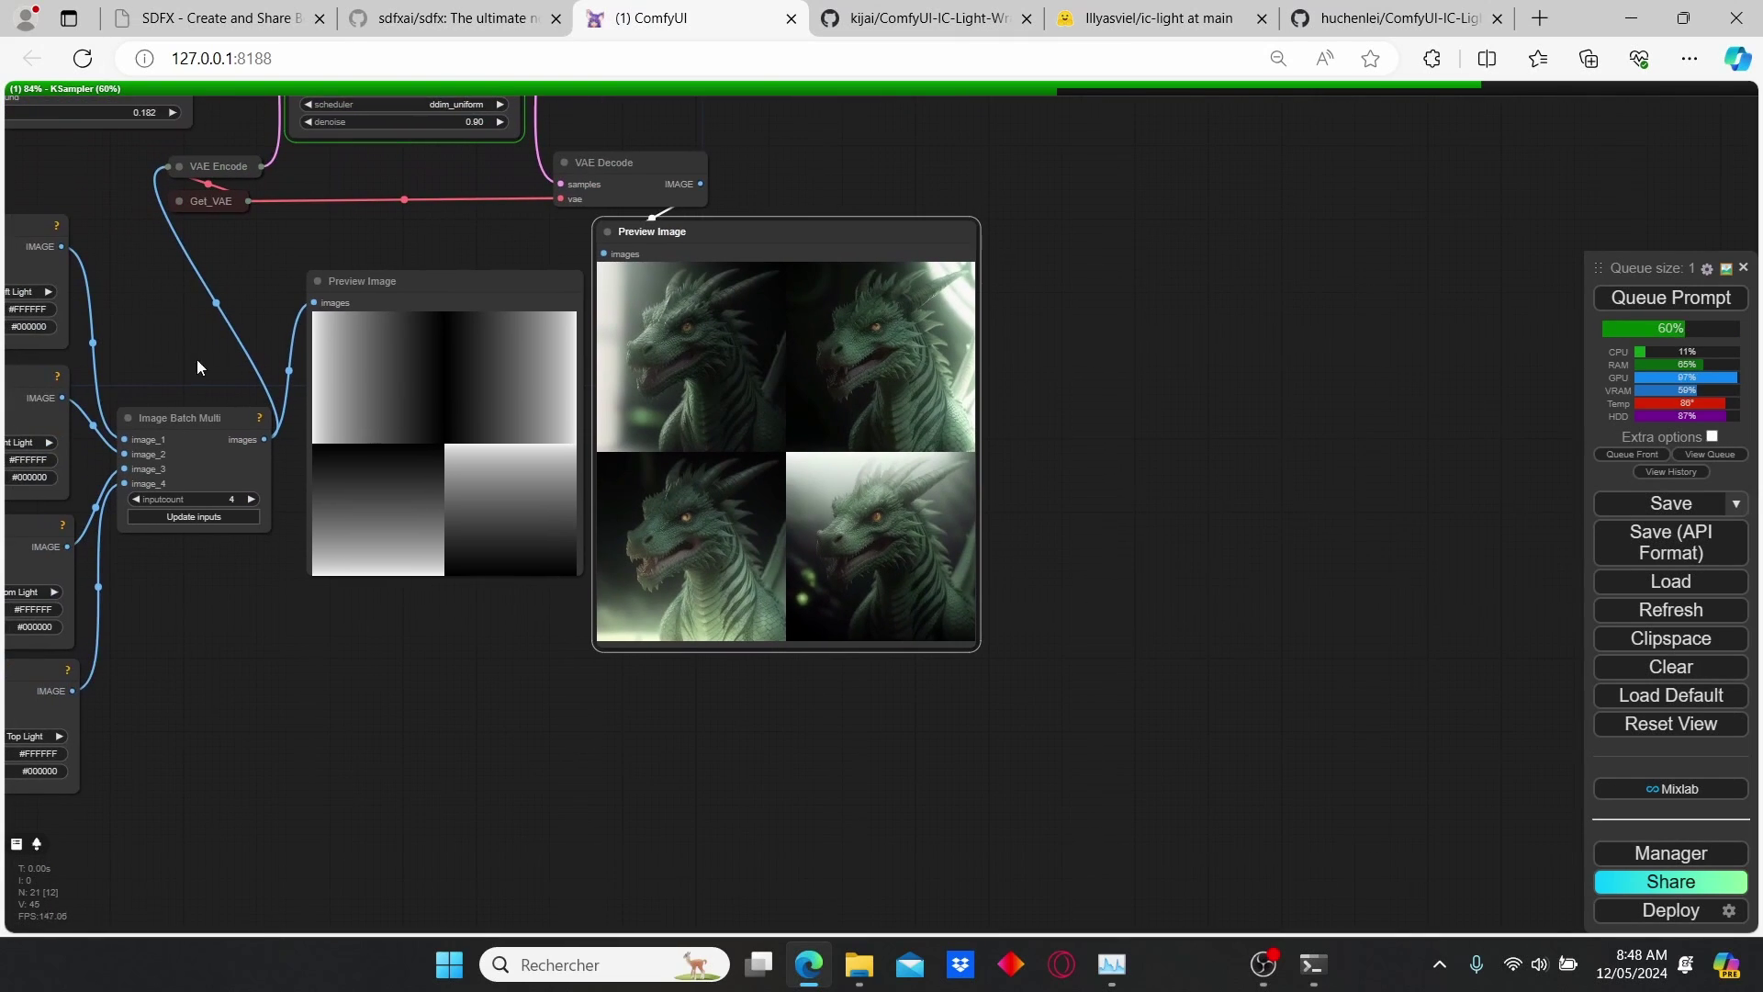
# Examine the four green-lit woman images in the output preview node and compare their light directions with the gradient preview.
pyautogui.scroll(2, 327, 240)
pyautogui.scroll(4, 492, 708)
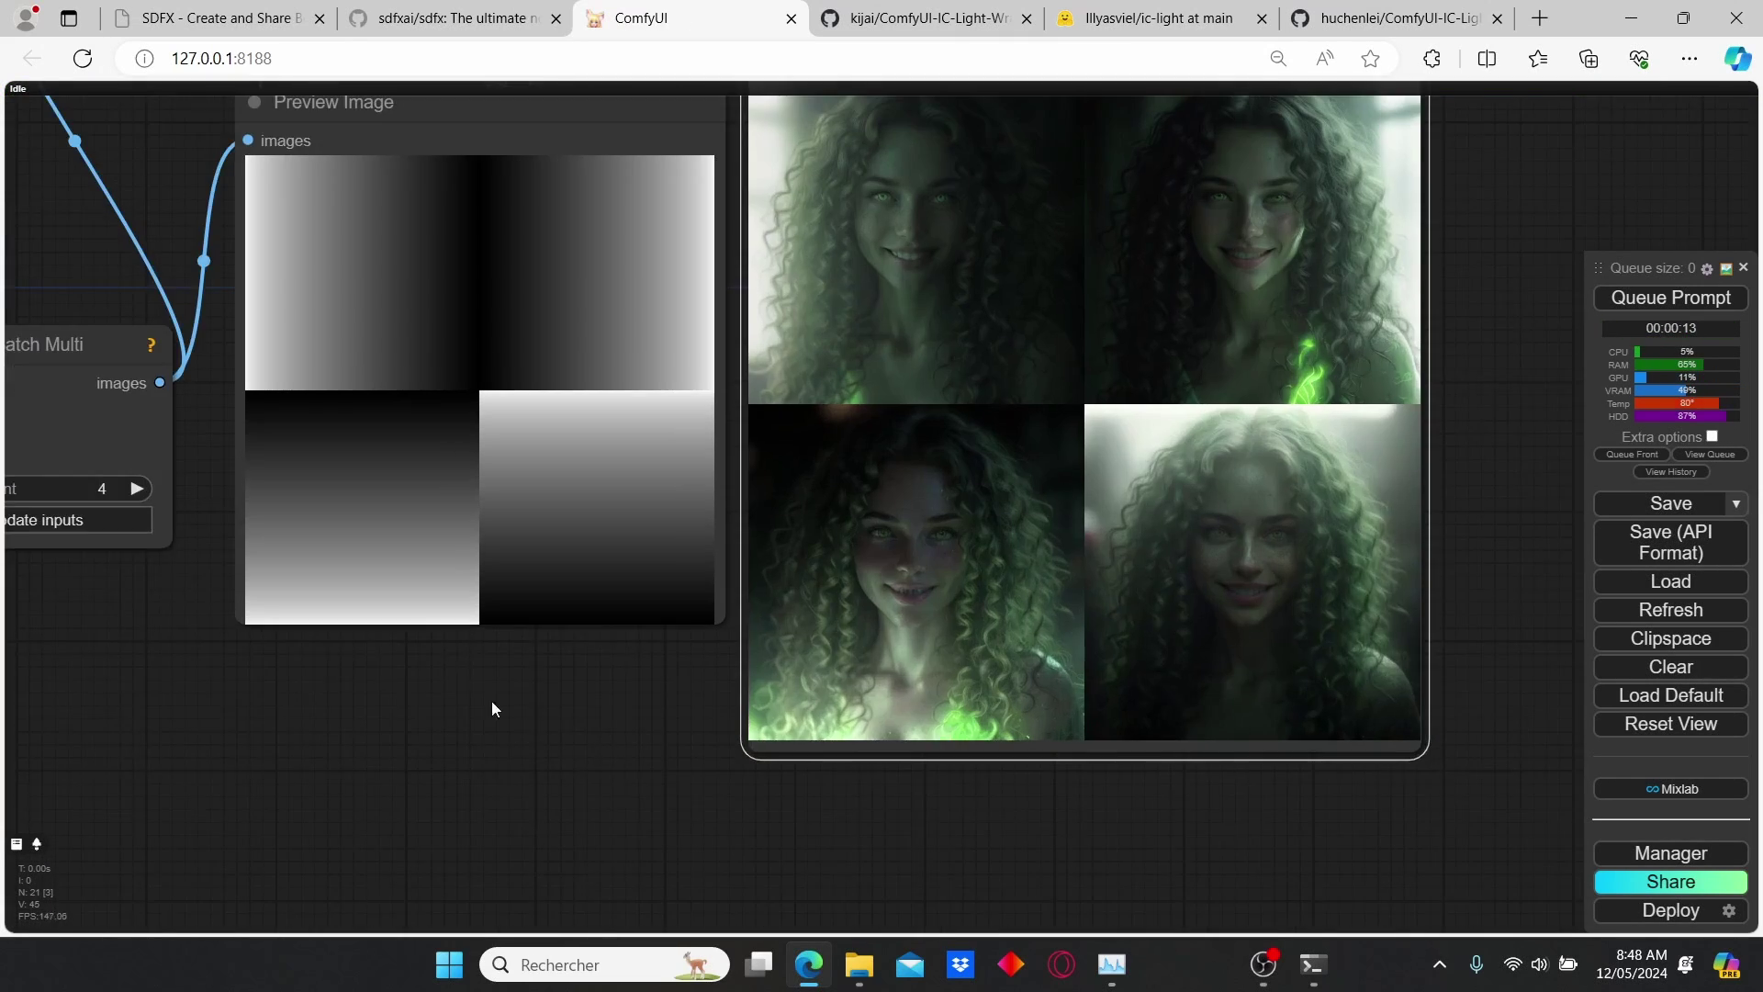
pyautogui.scroll(-2, 595, 682)
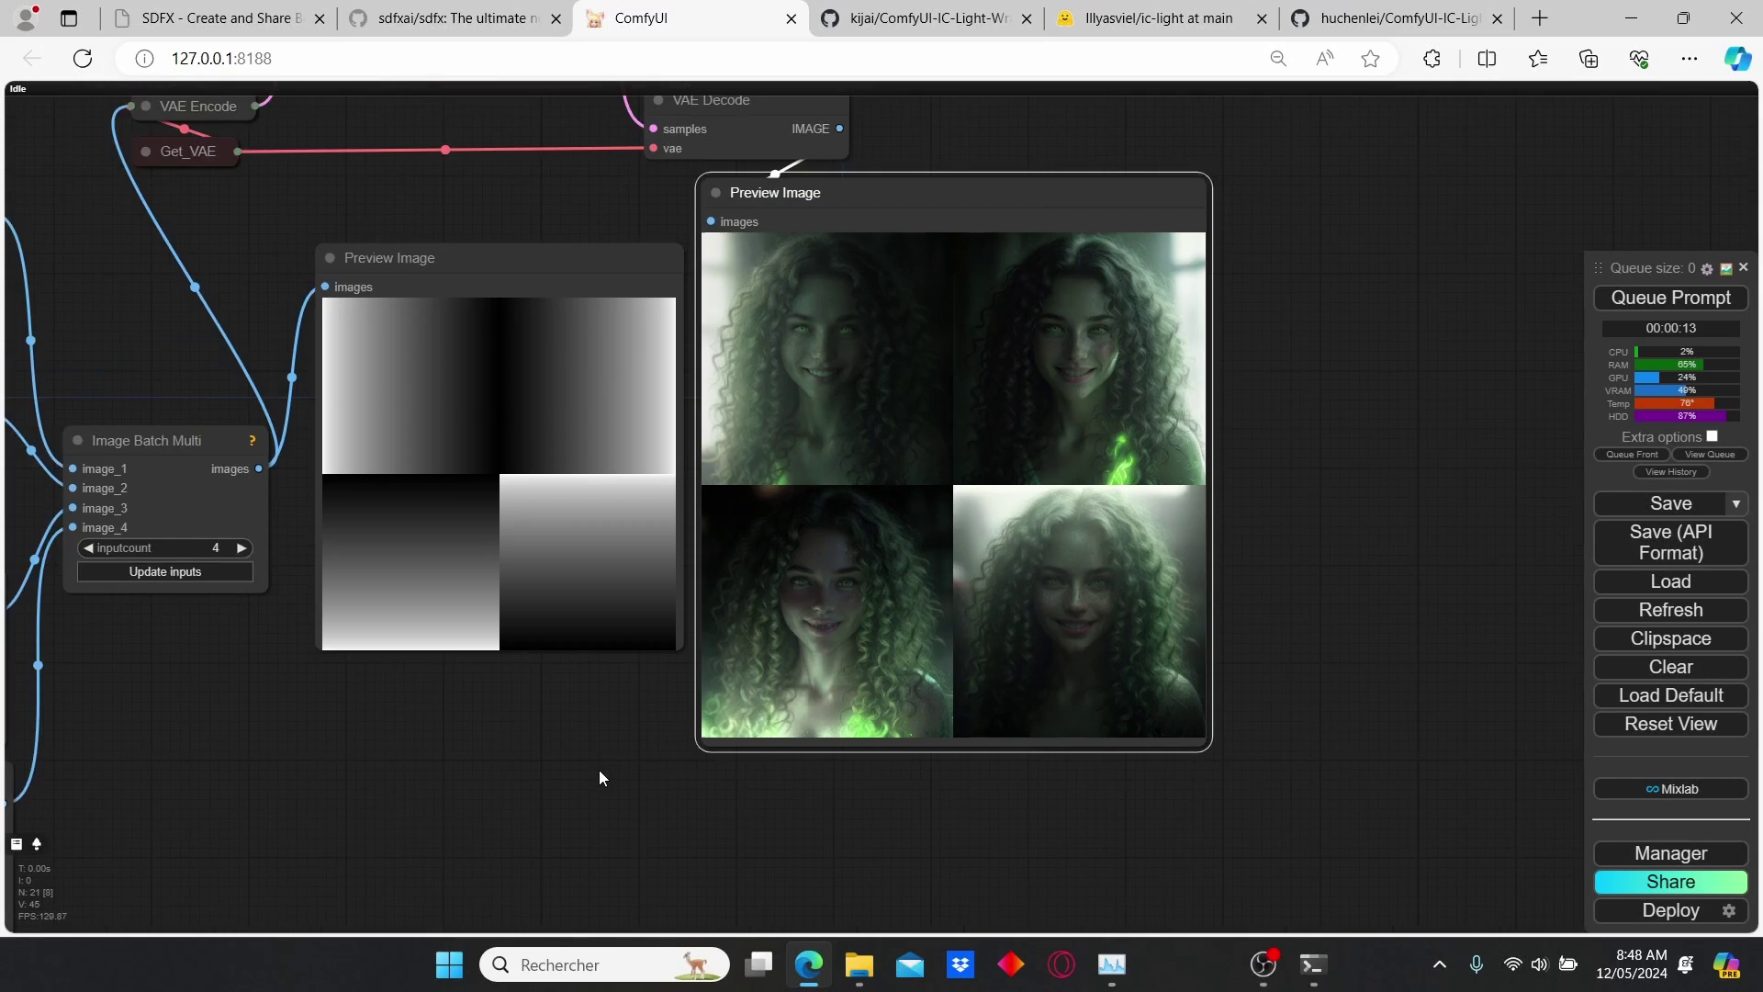
pyautogui.scroll(2, 614, 708)
pyautogui.moveTo(640, 128); pyautogui.dragTo(533, 360)
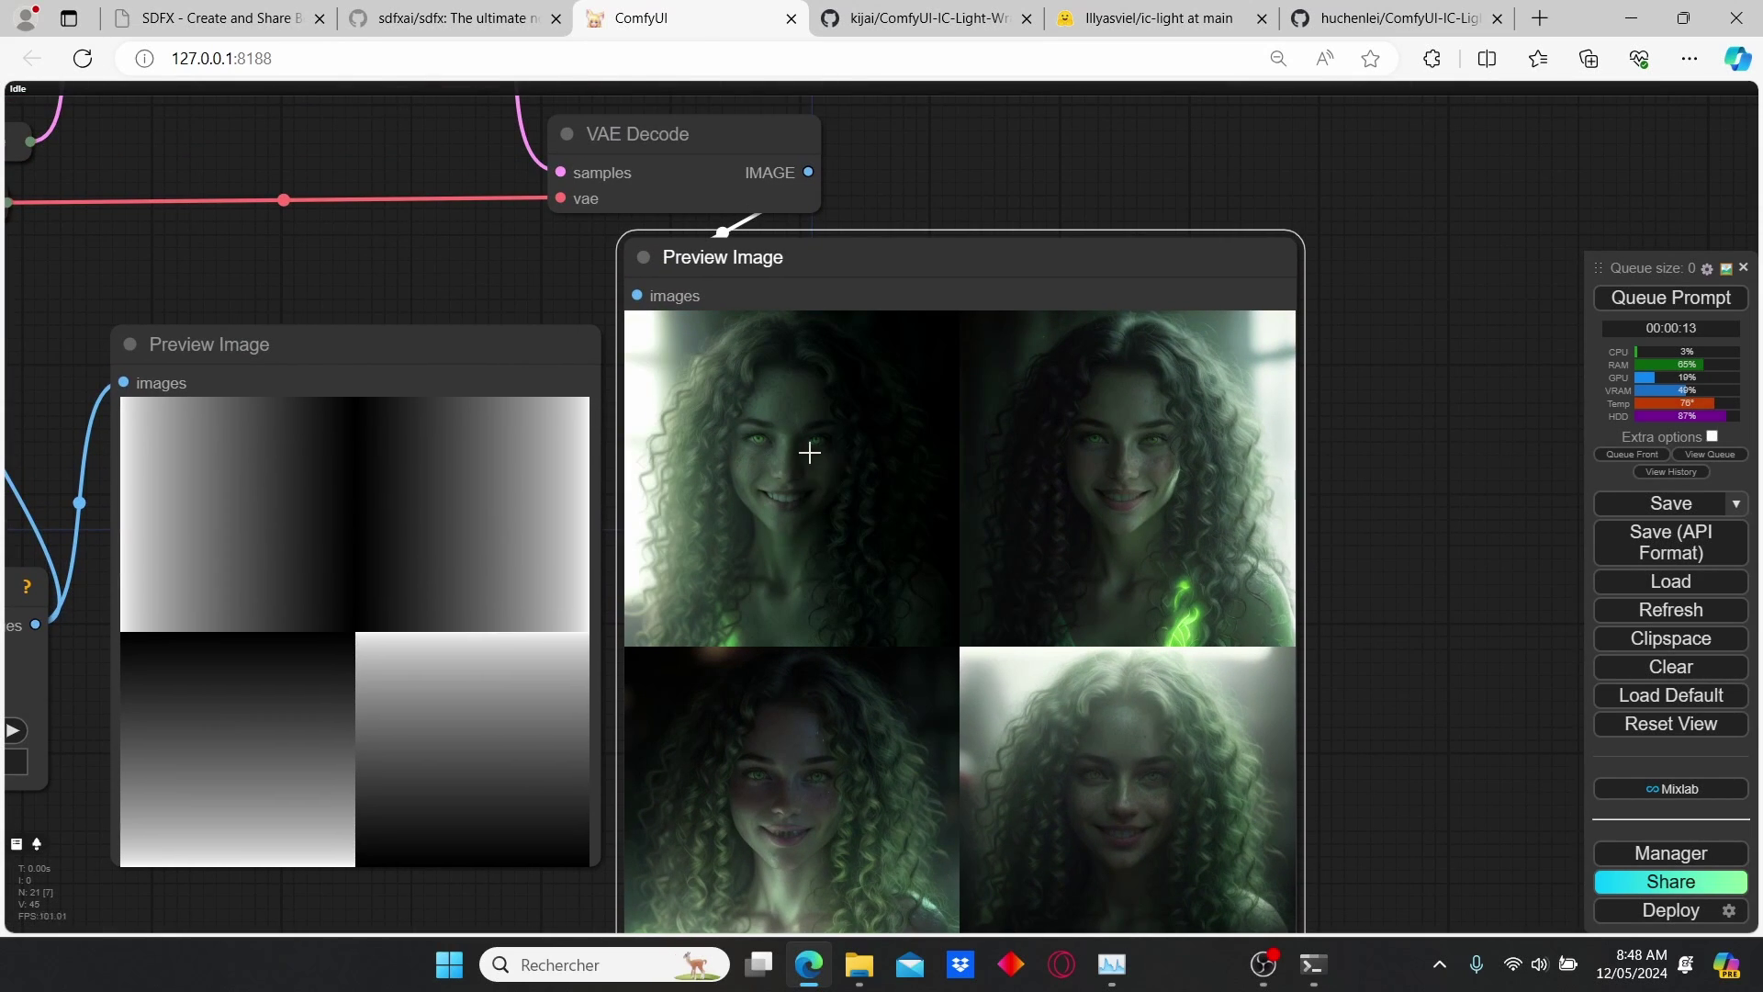
pyautogui.scroll(-1, 829, 480)
pyautogui.scroll(4, 830, 480)
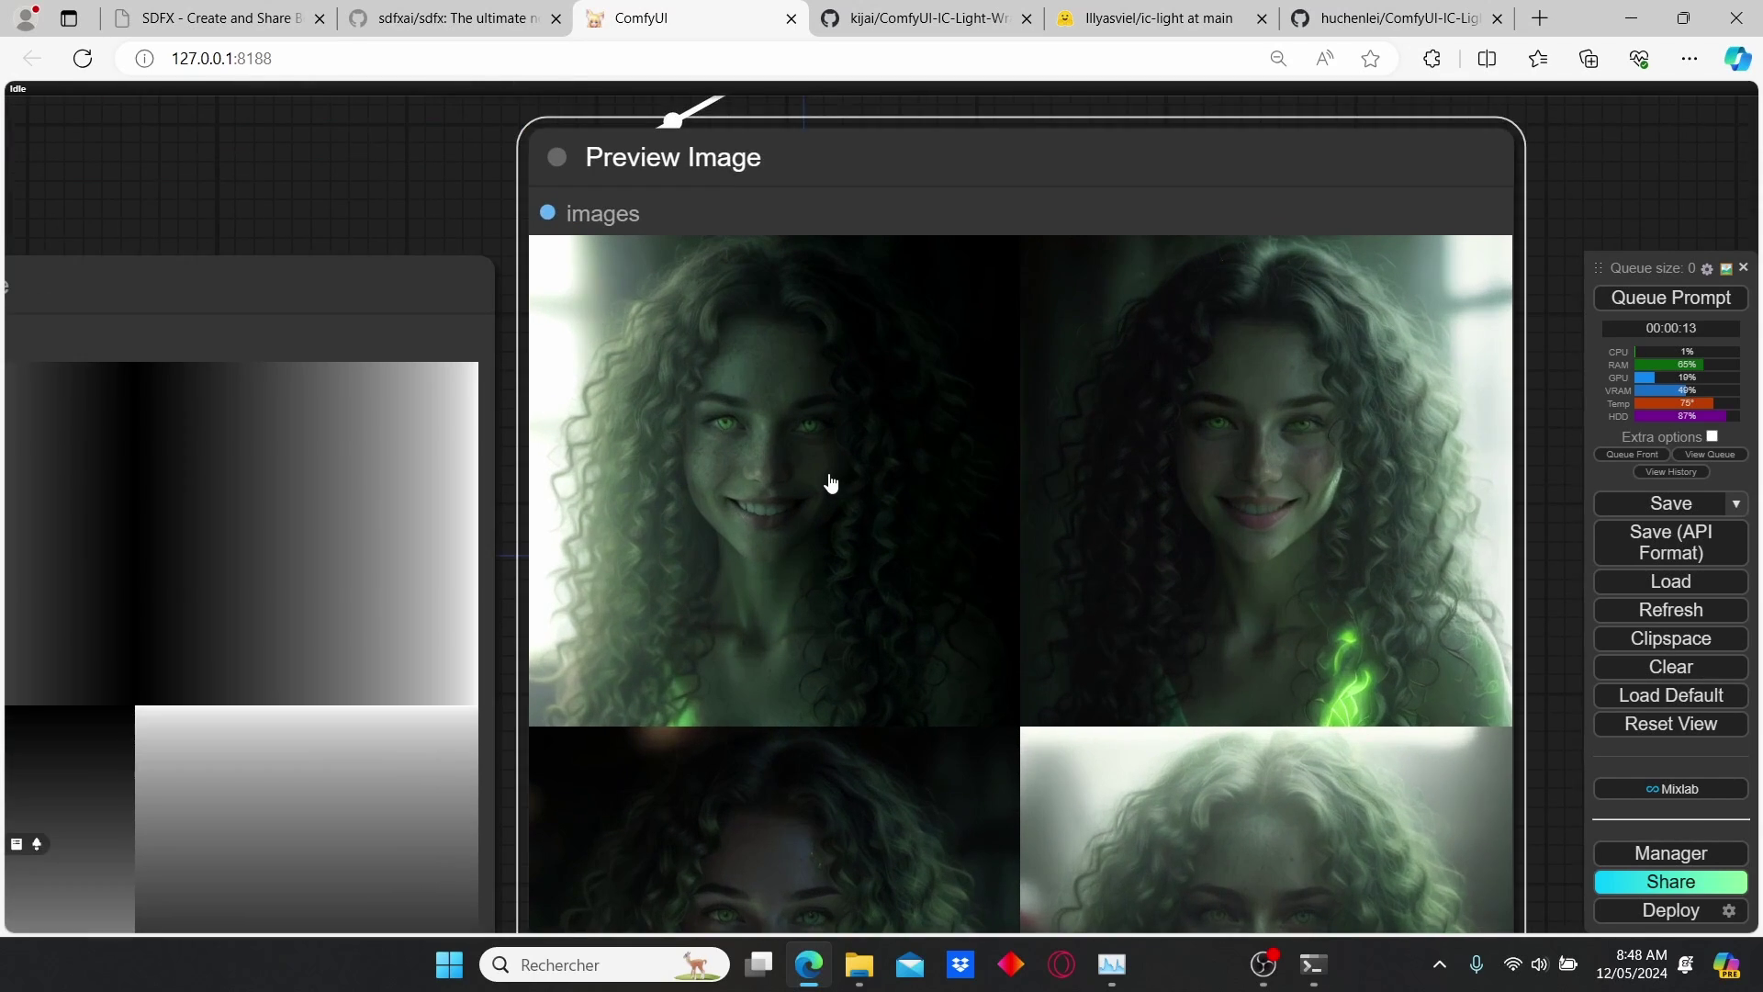
pyautogui.scroll(-5, 830, 480)
# Replace "realistic dragon" with "beautifull woman" in the green prompt node's text.
pyautogui.scroll(1, 470, 395)
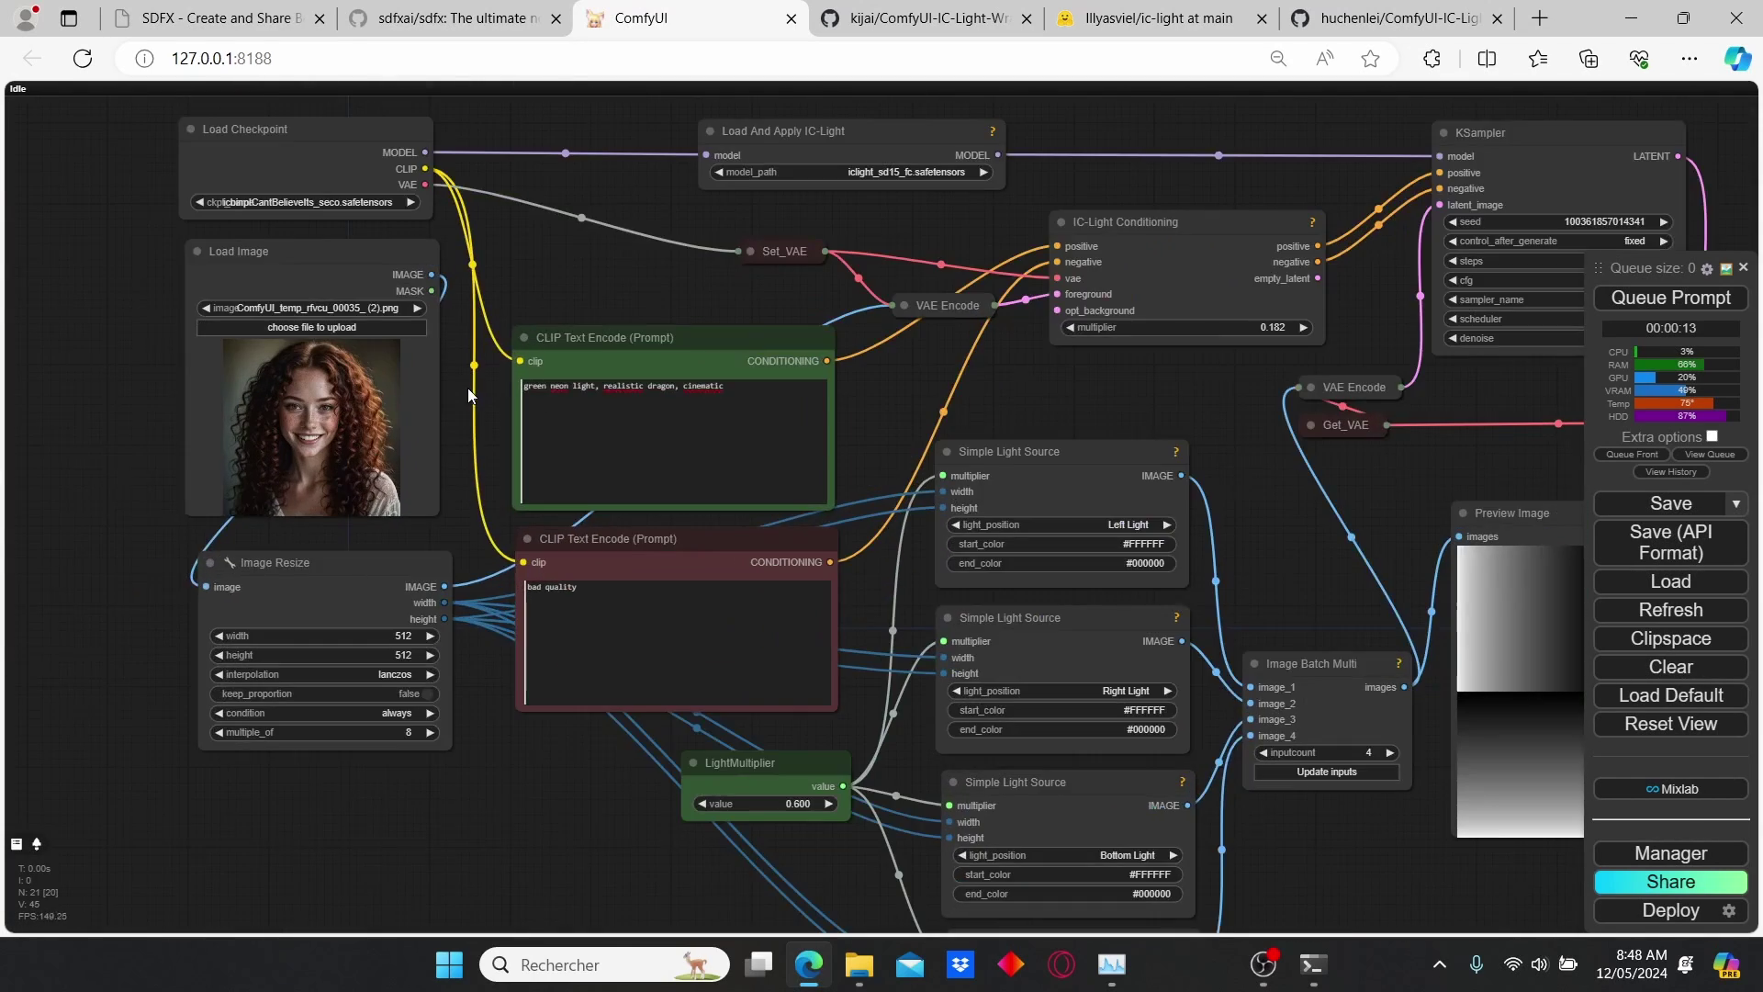
pyautogui.scroll(8, 505, 384)
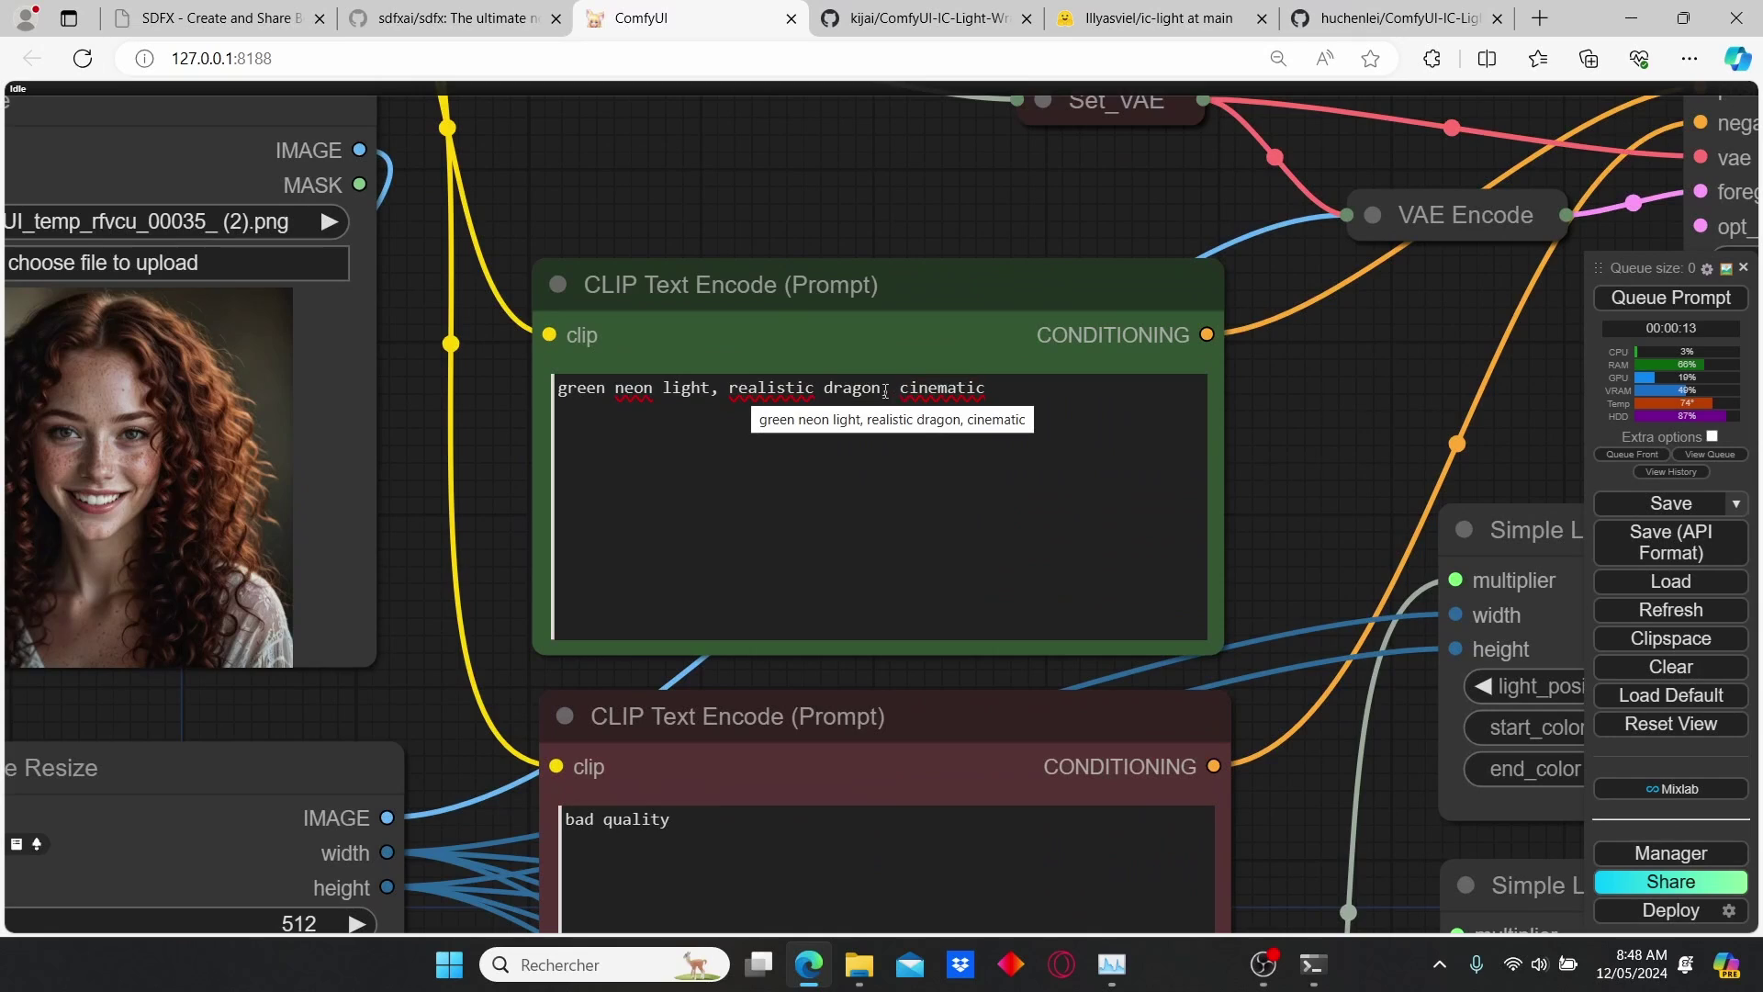
pyautogui.moveTo(884, 390); pyautogui.dragTo(744, 390)
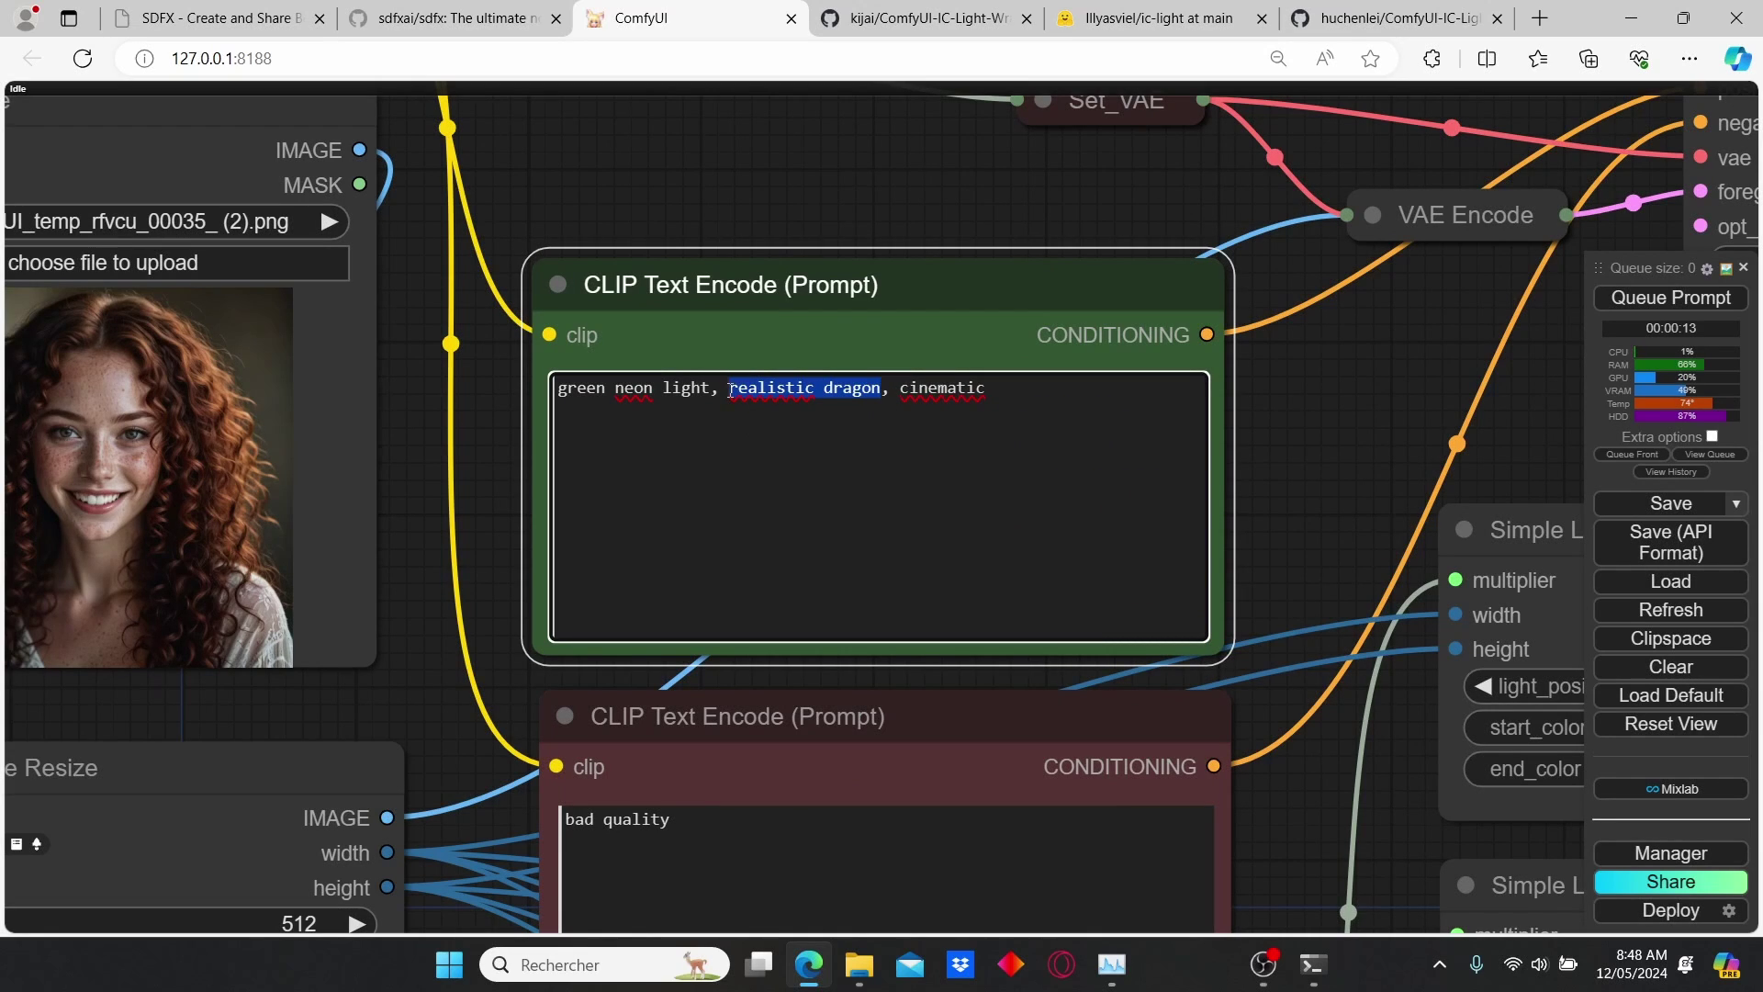
pyautogui.write('be')
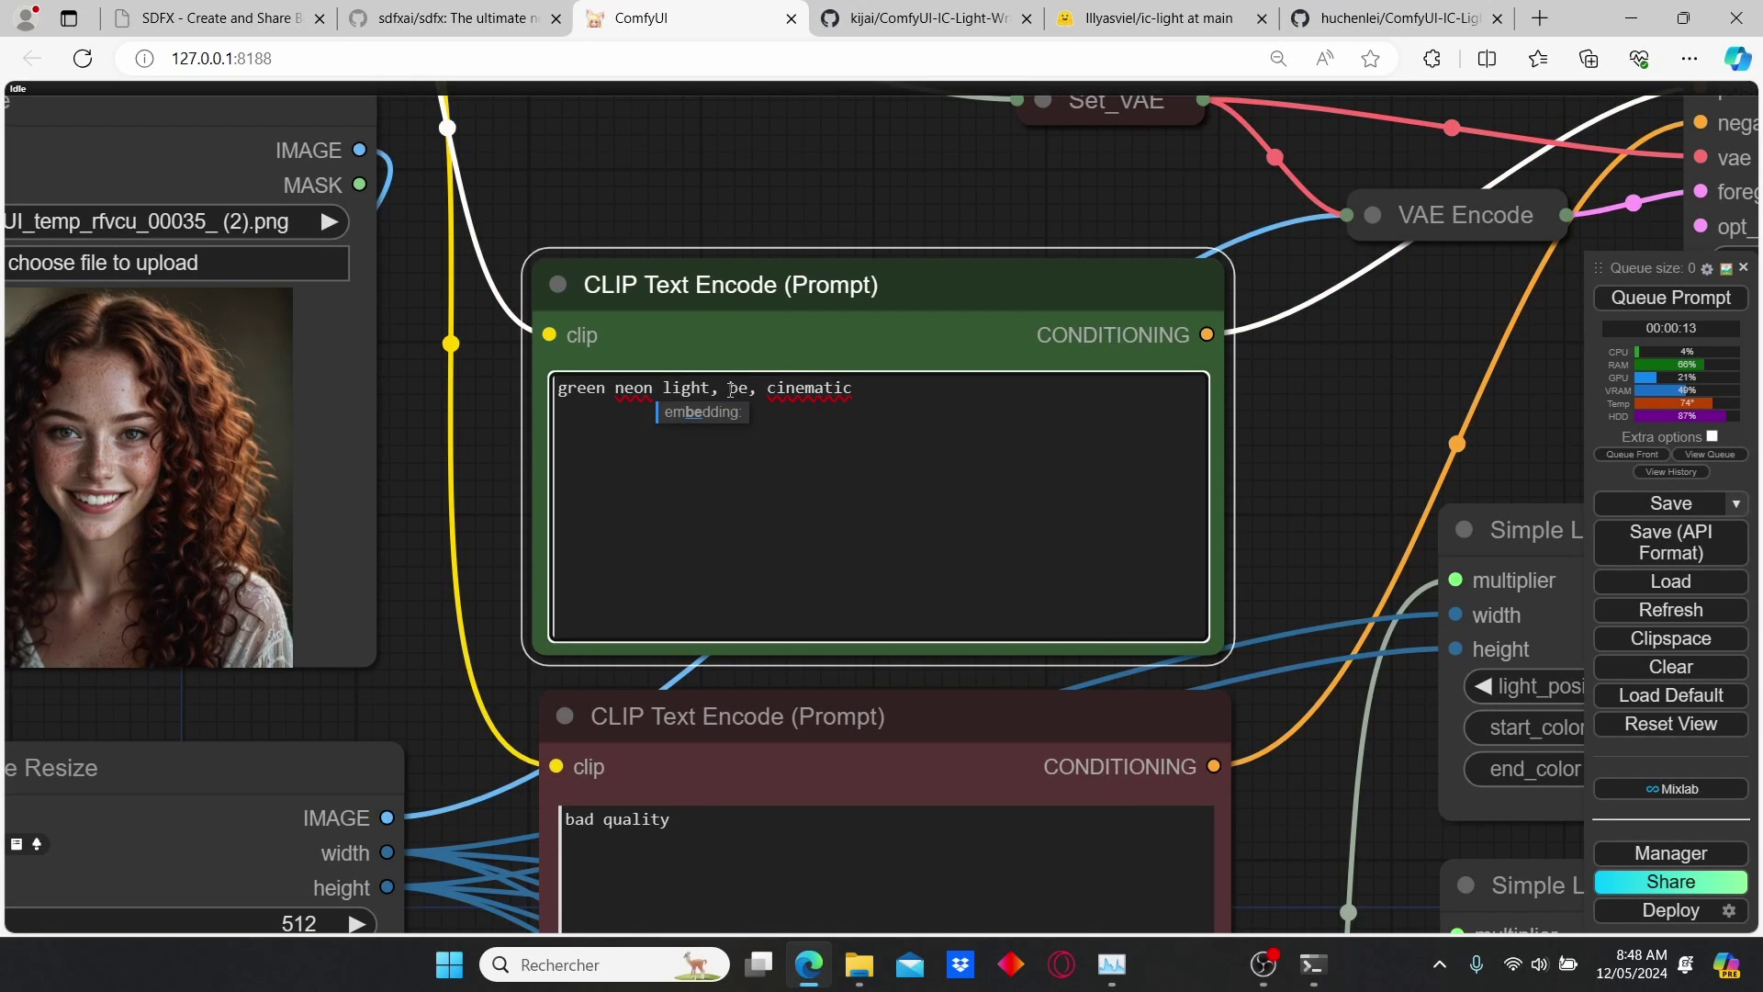
pyautogui.write('autifull woman')
# Set the LightMultiplier node's value to 0.5 and queue the prompt.
pyautogui.scroll(-5, 988, 494)
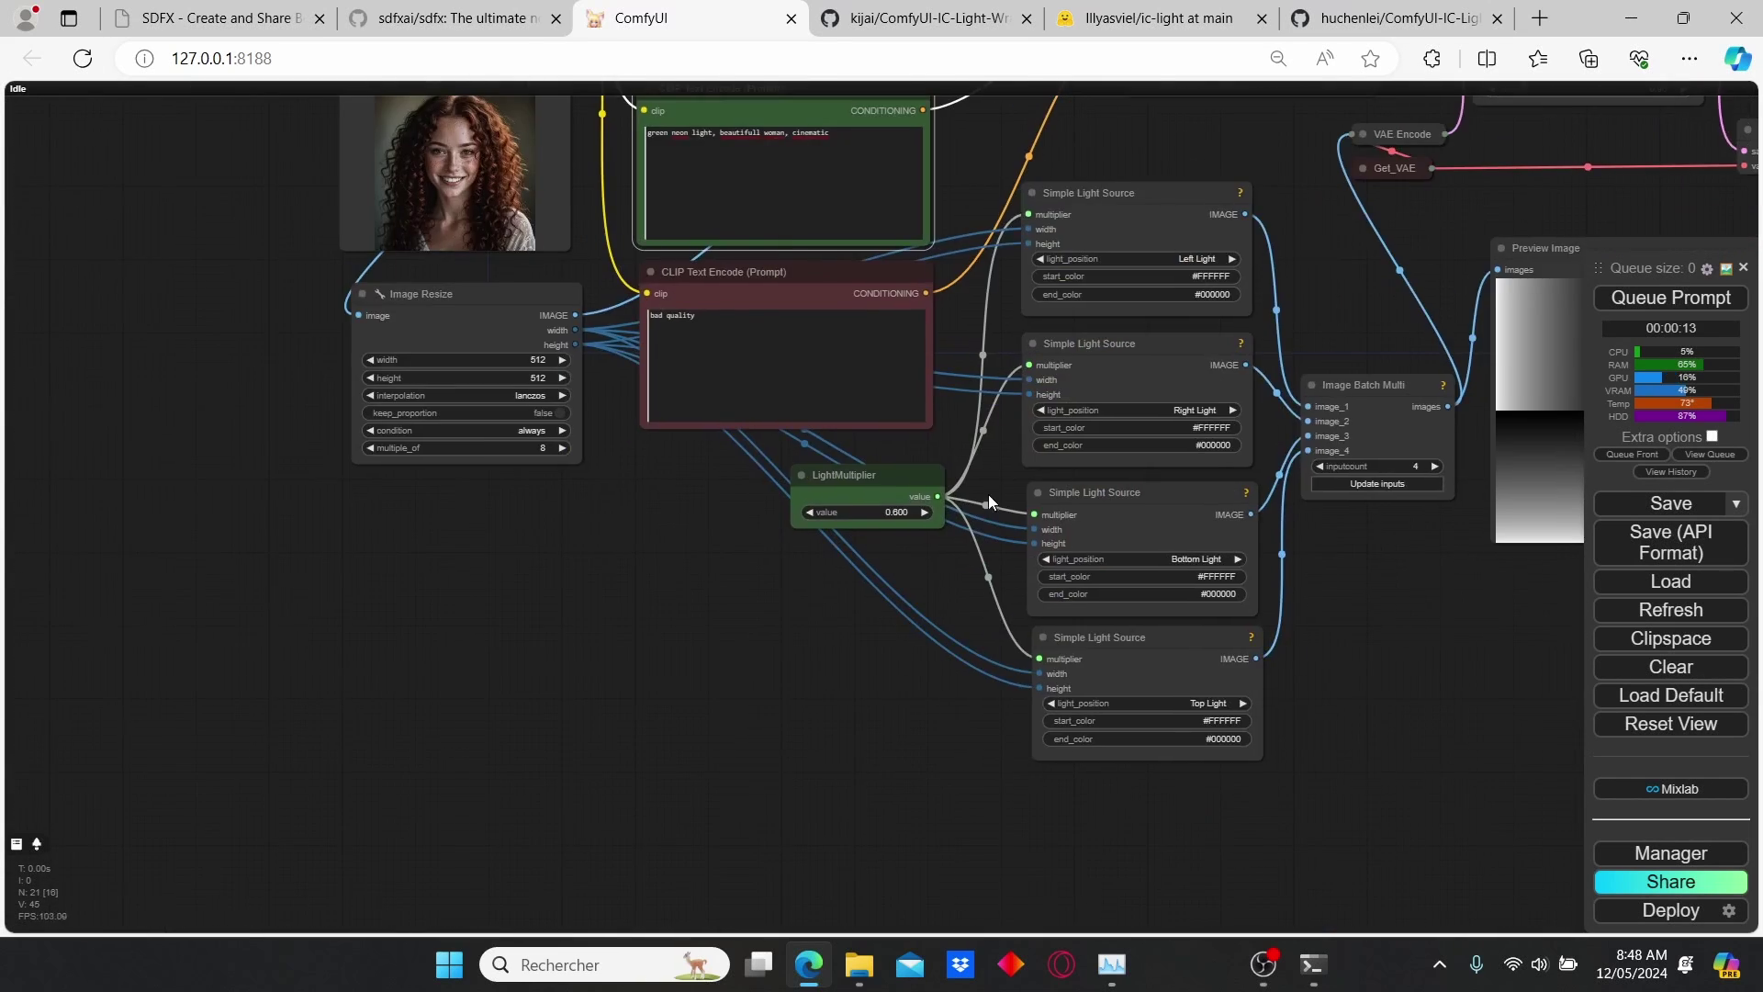
pyautogui.scroll(5, 839, 538)
pyautogui.click(792, 496)
pyautogui.click(950, 503)
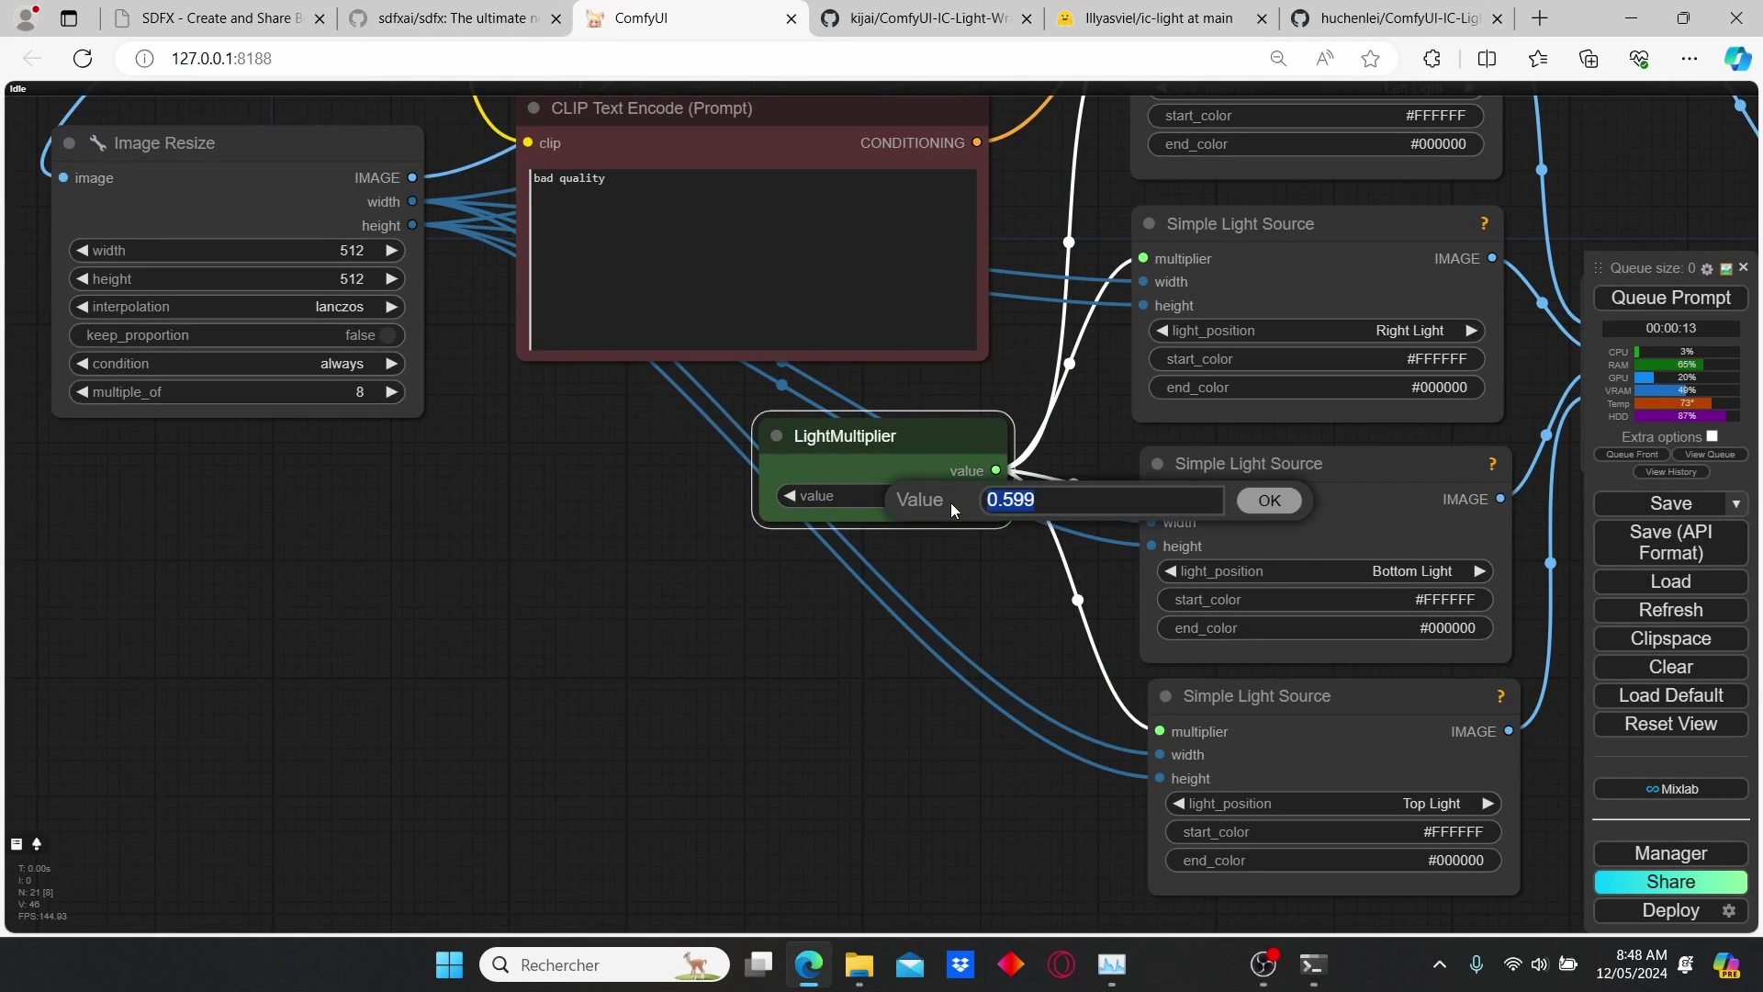
pyautogui.write('.5')
pyautogui.press('Return')
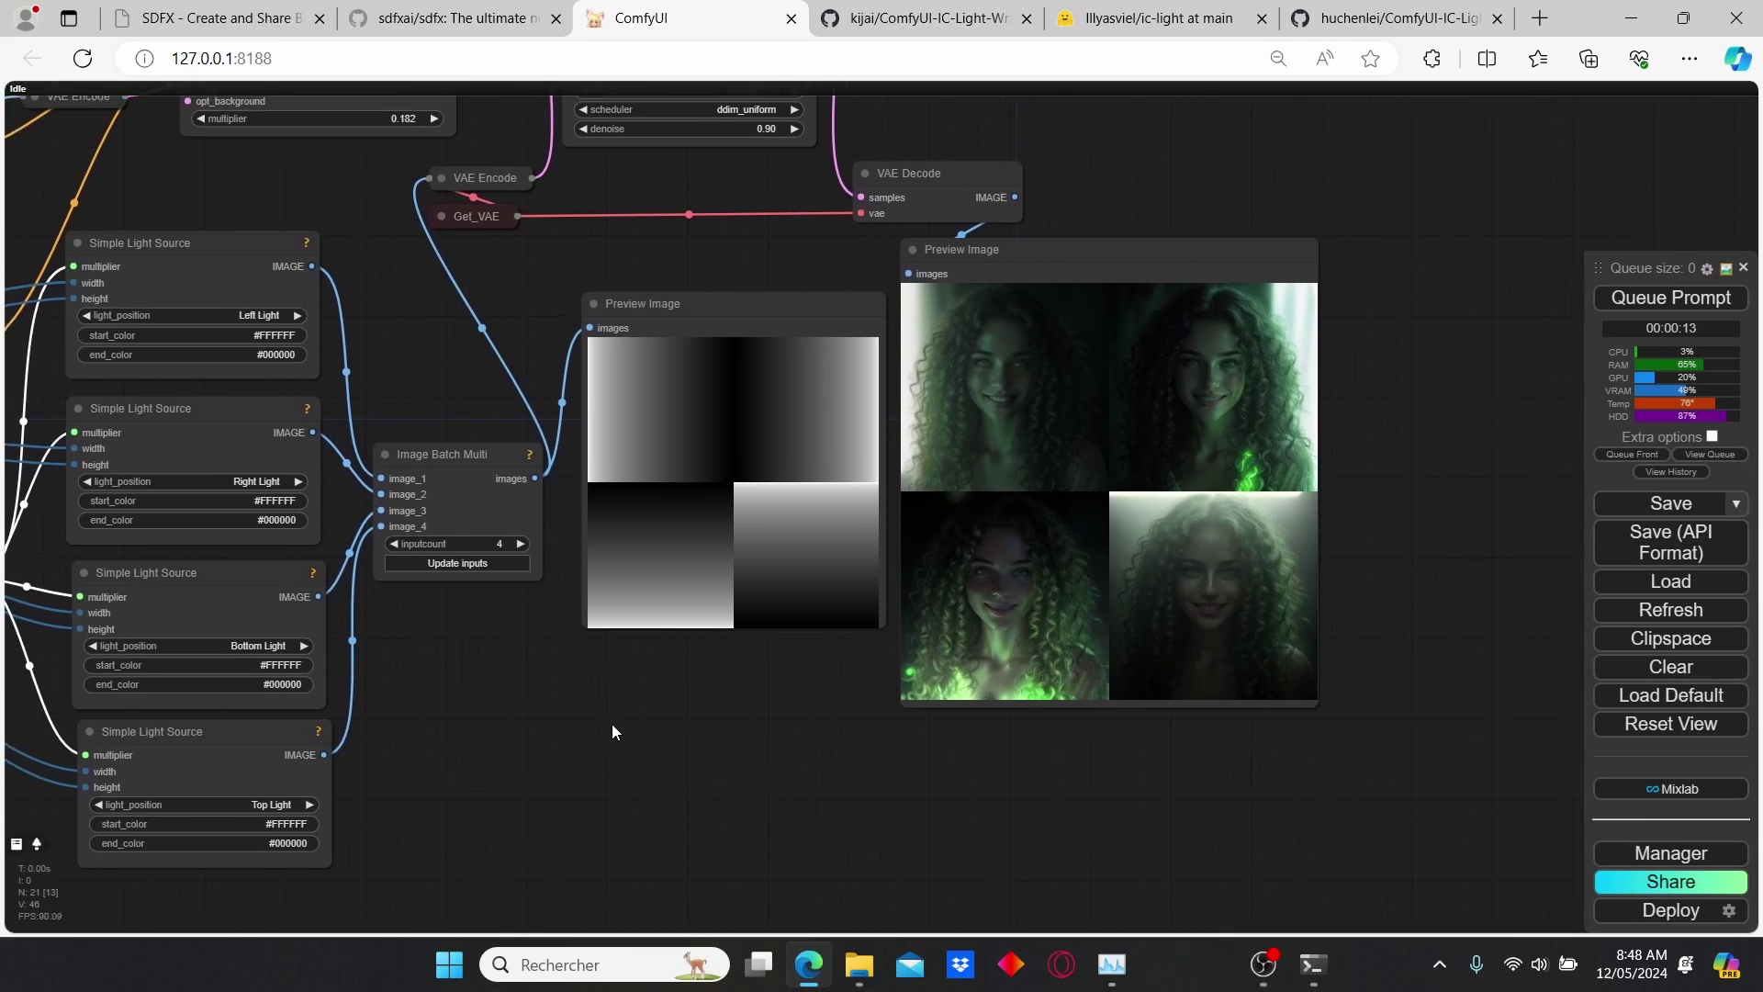
pyautogui.scroll(3, 611, 724)
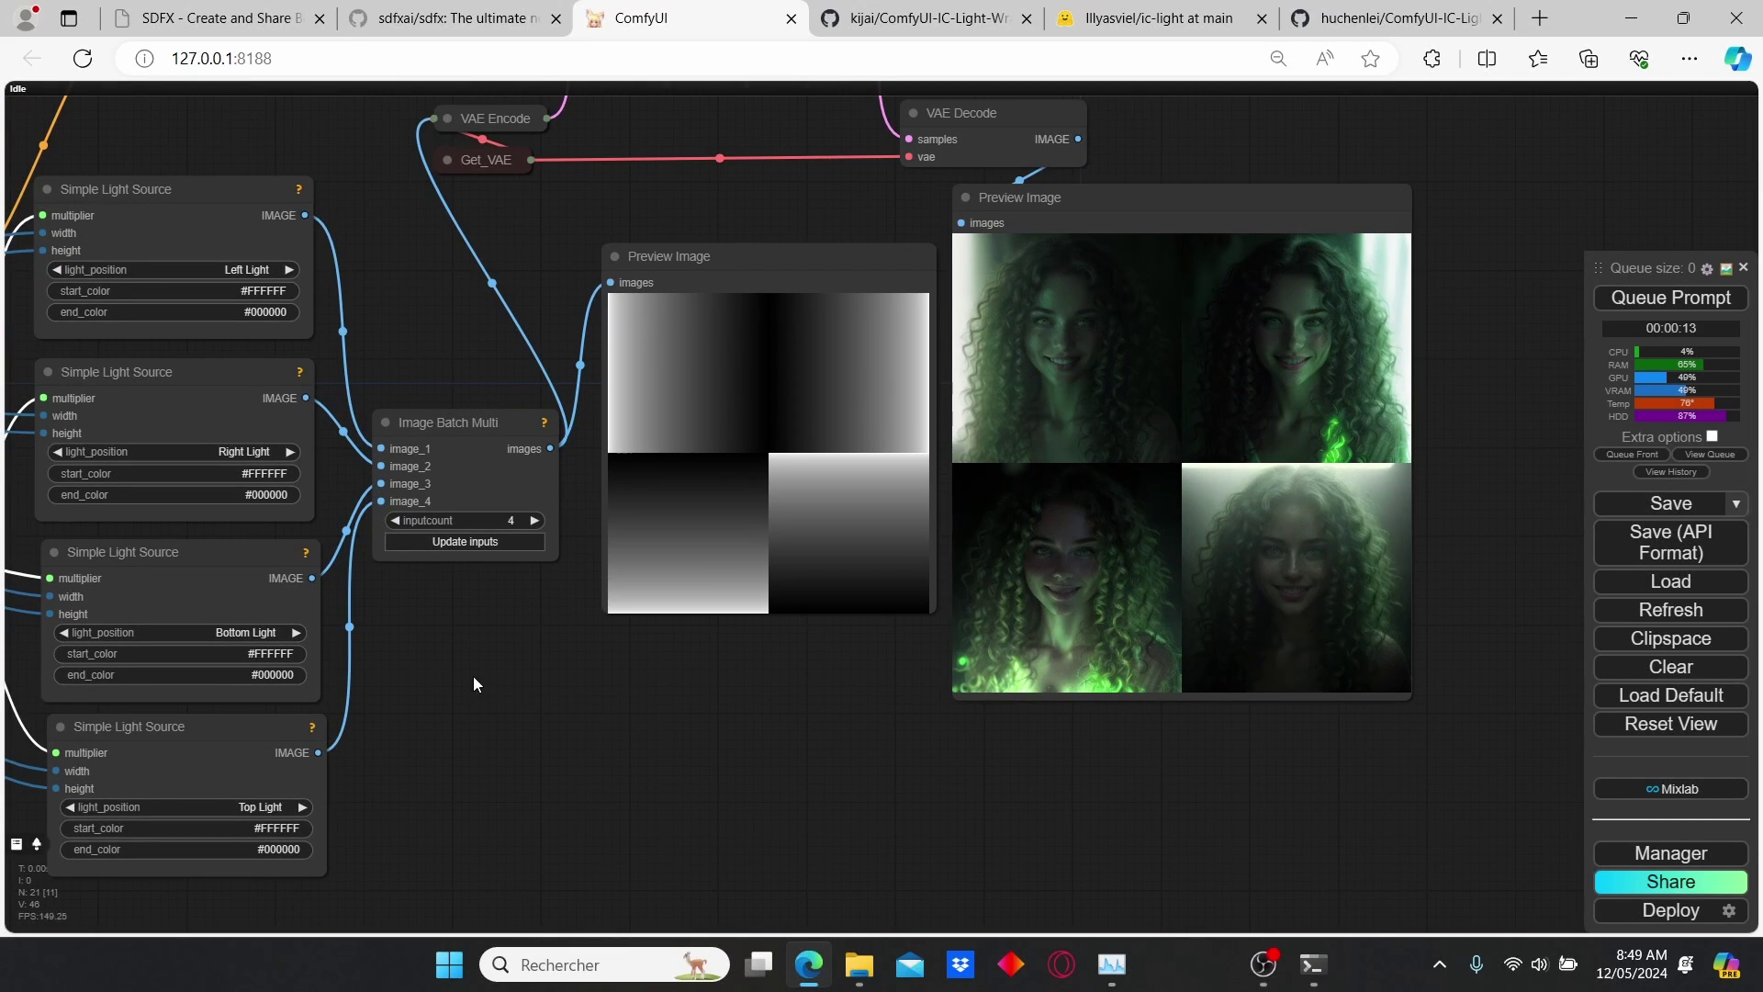
# Set the LightMultiplier node's value to 0.9 and queue the prompt.
pyautogui.moveTo(471, 680); pyautogui.dragTo(1079, 631)
pyautogui.scroll(4, 518, 560)
pyautogui.click(494, 524)
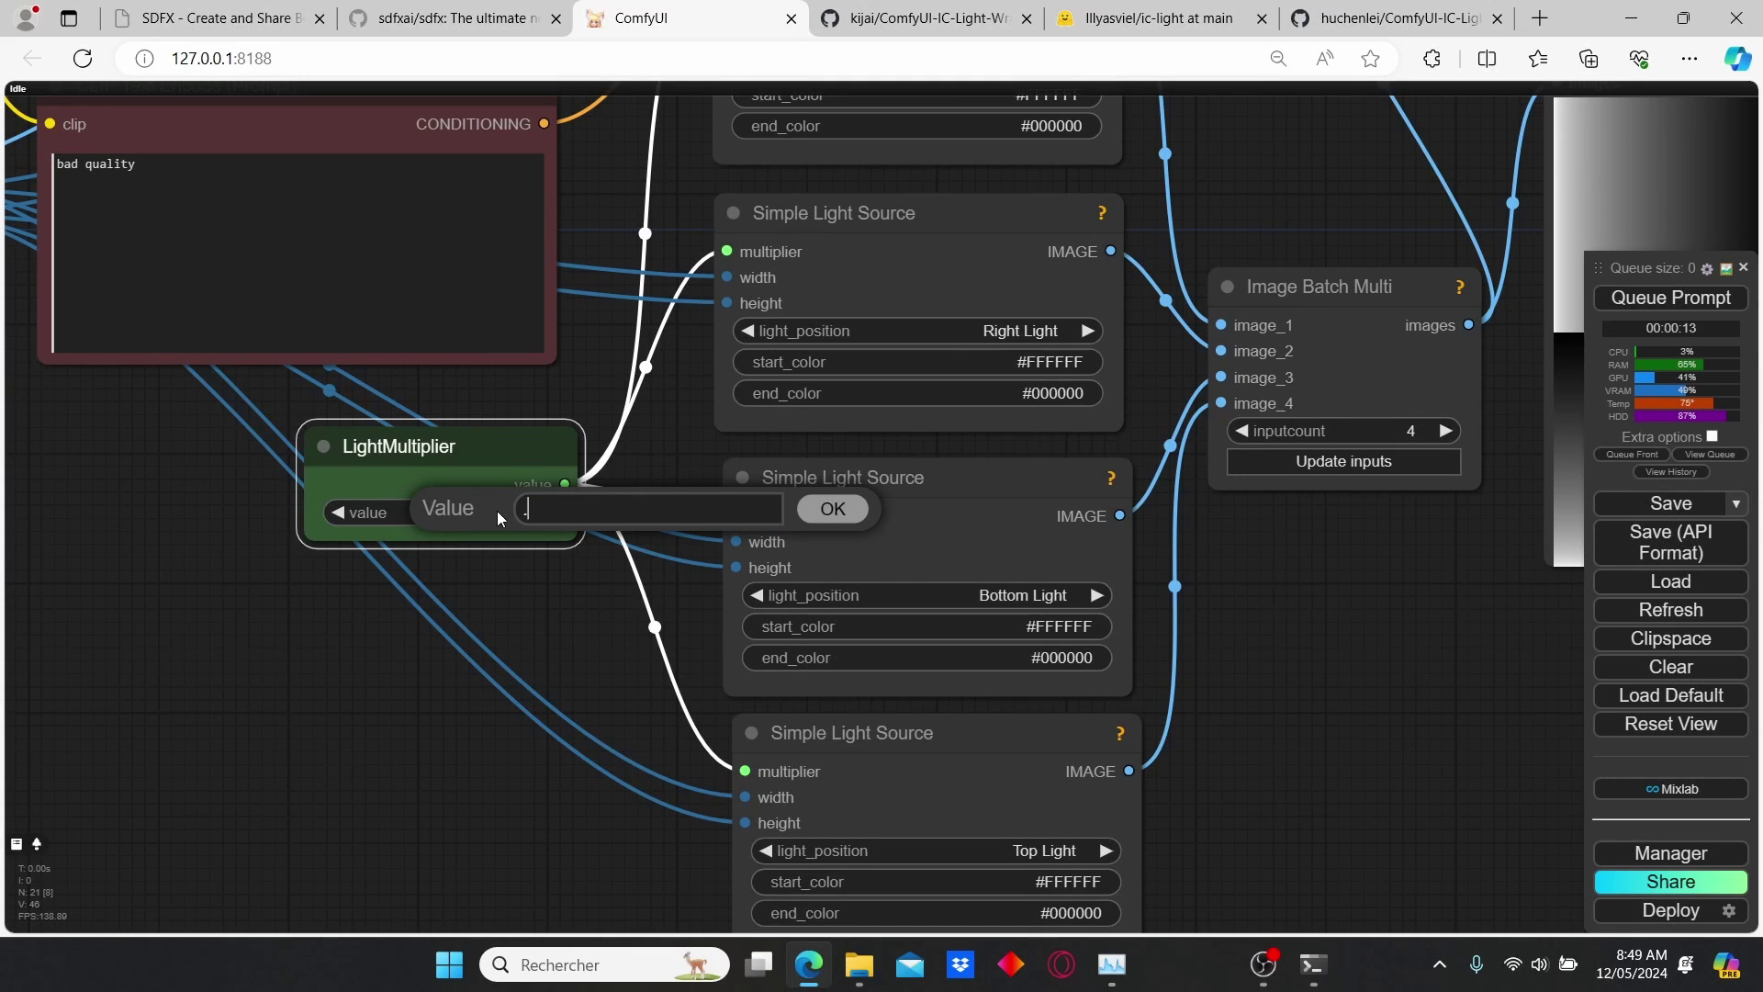
pyautogui.write('.1')
pyautogui.press('Return')
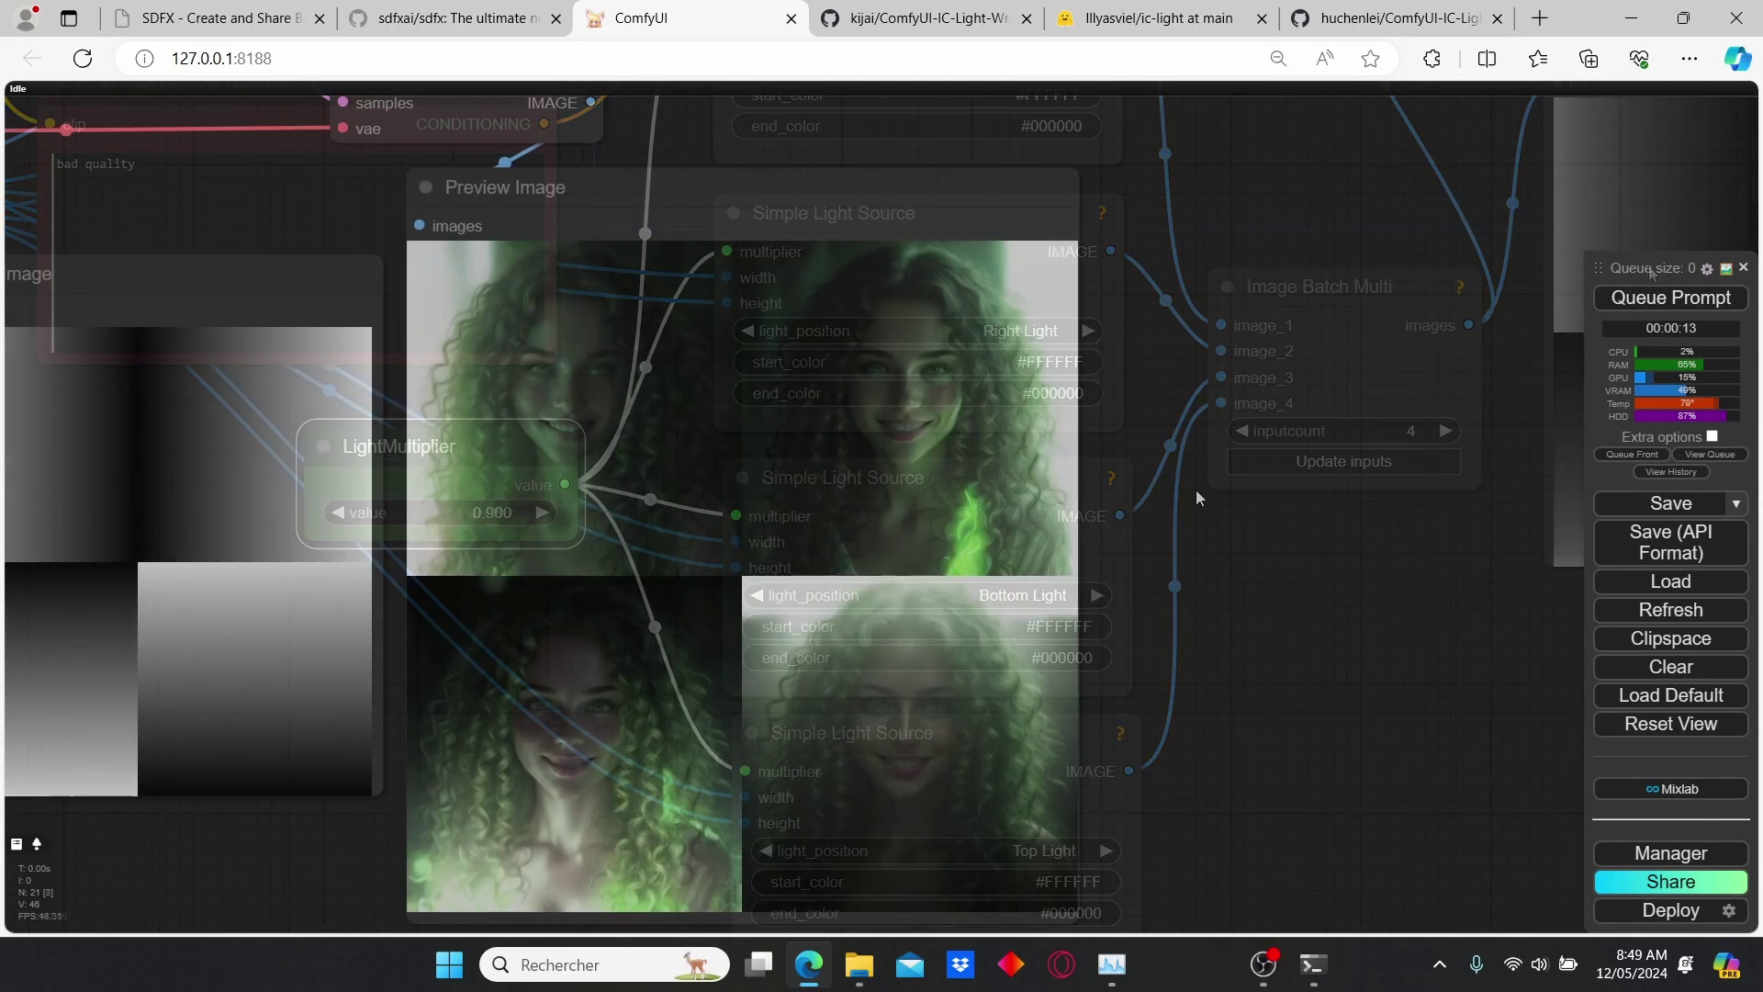
pyautogui.scroll(-3, 1196, 497)
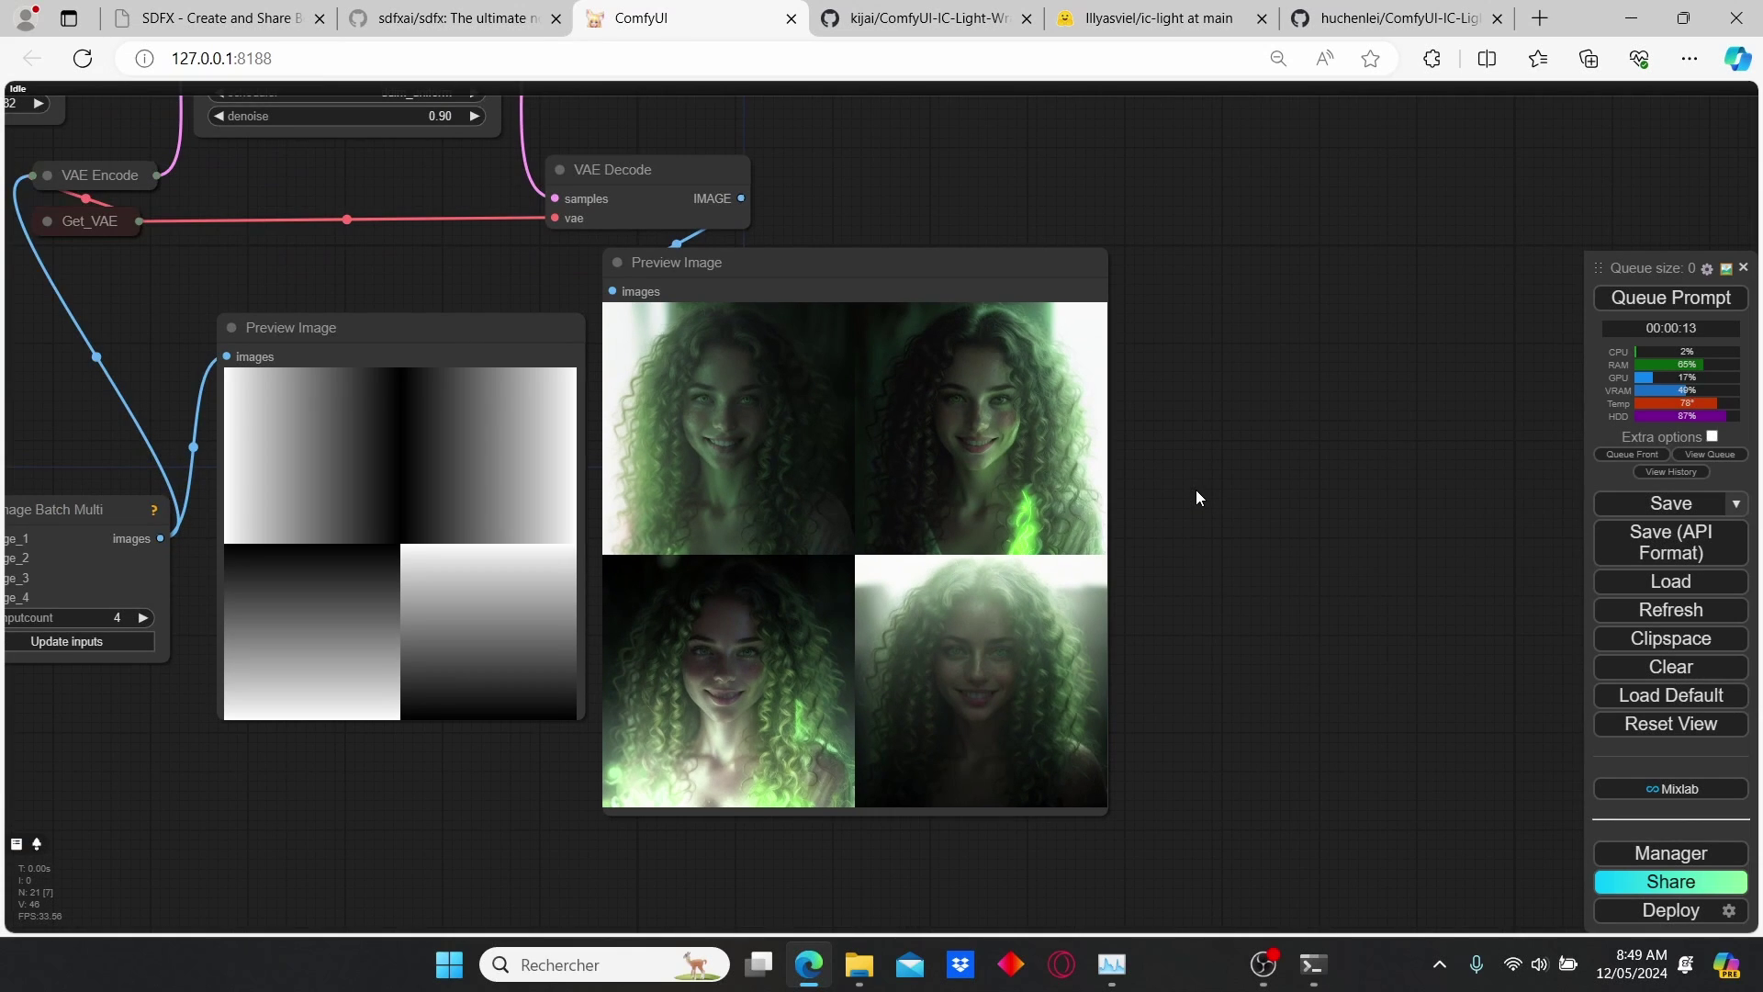
# Replace "green neon light" with "sunlight" in the green prompt node's text and queue the prompt.
pyautogui.moveTo(558, 339); pyautogui.dragTo(586, 351)
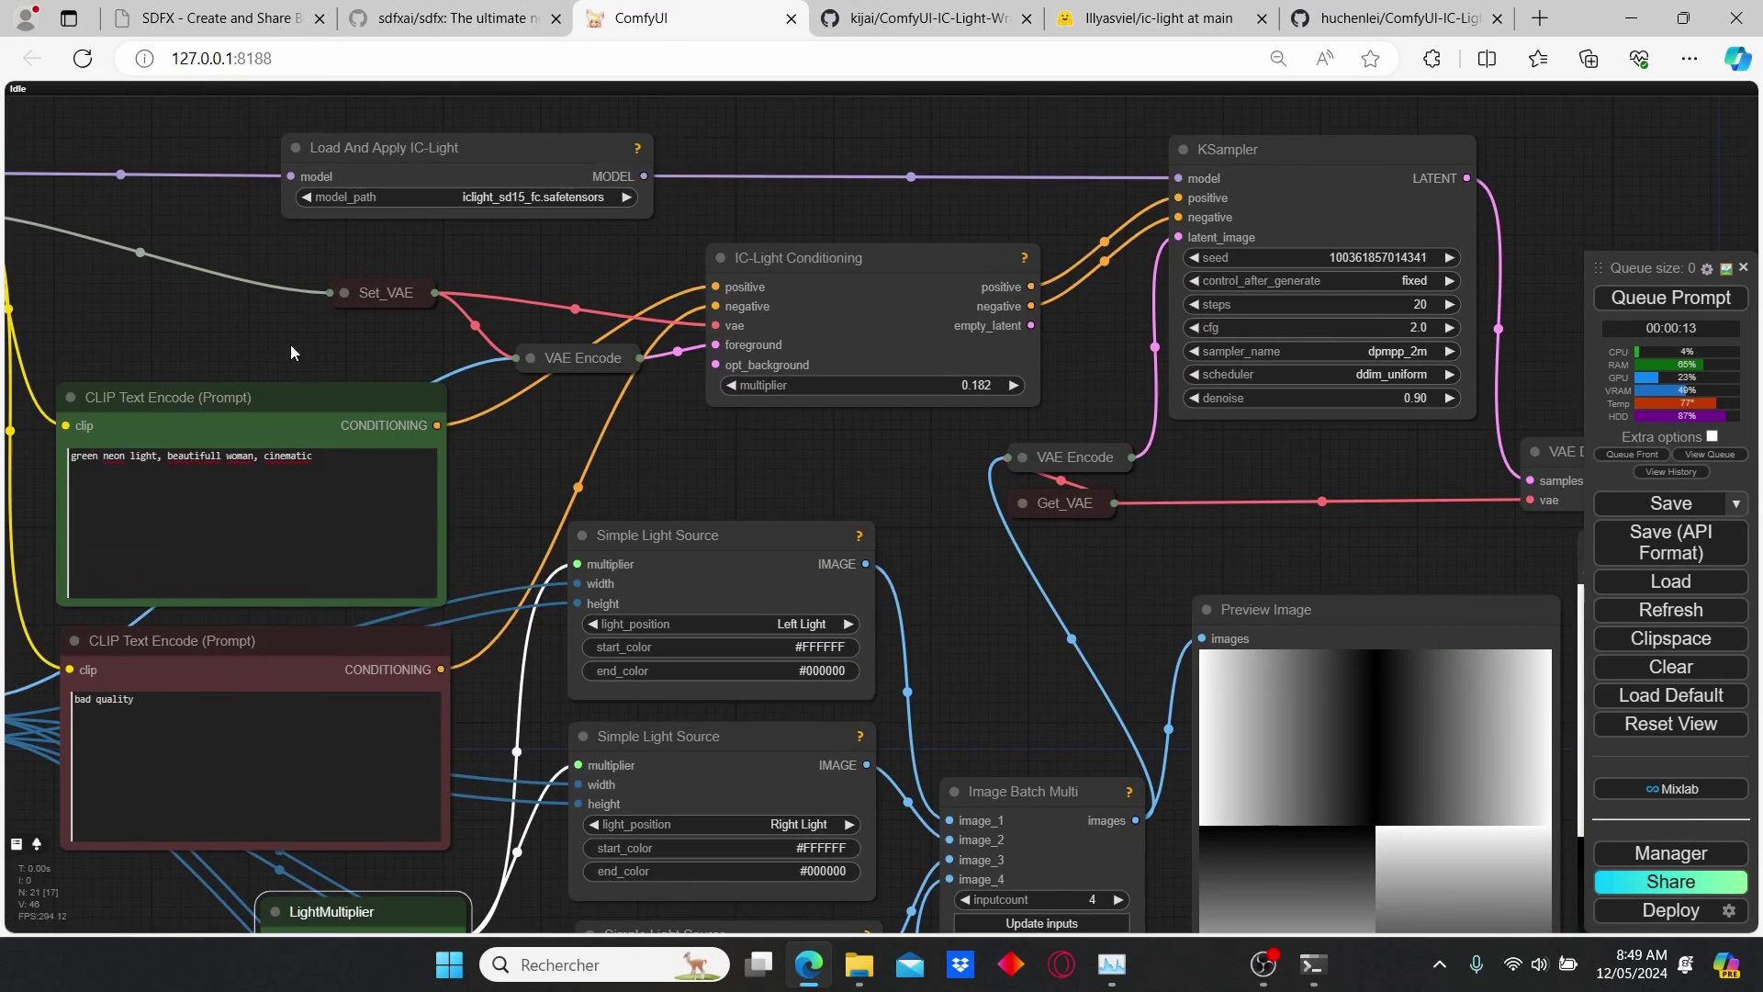
pyautogui.moveTo(290, 344); pyautogui.dragTo(636, 364)
pyautogui.scroll(5, 530, 478)
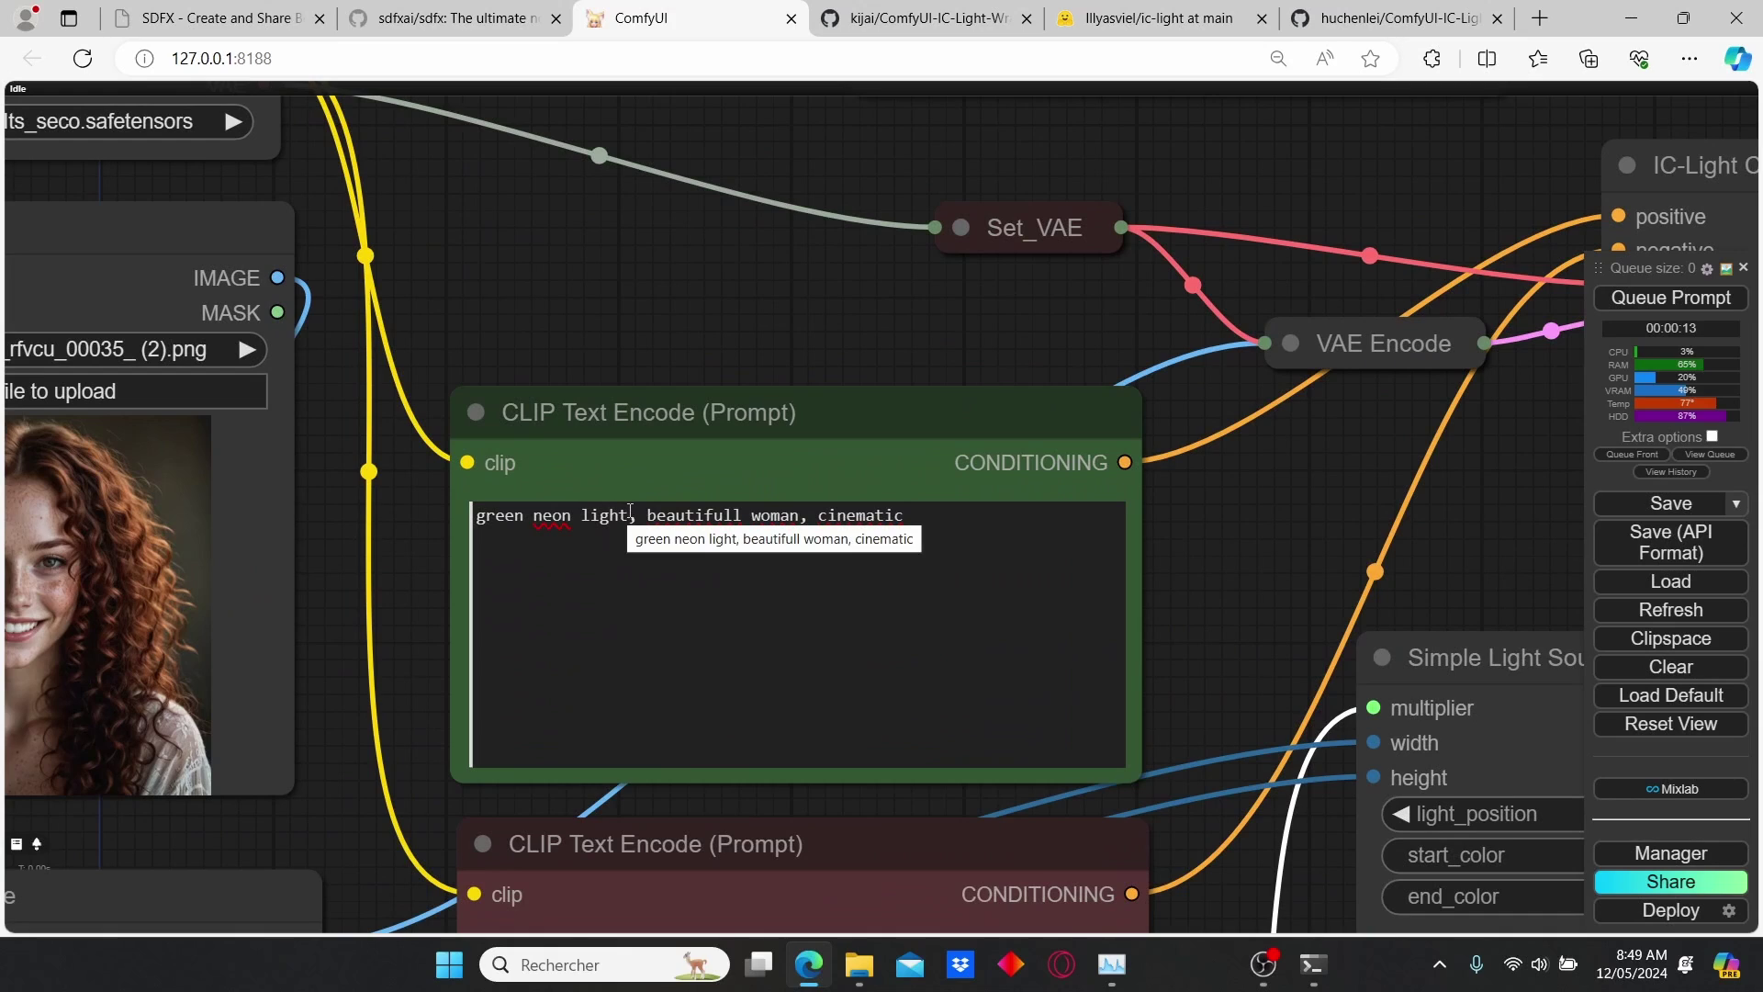
pyautogui.moveTo(630, 511); pyautogui.dragTo(479, 503)
pyautogui.write('sunlight')
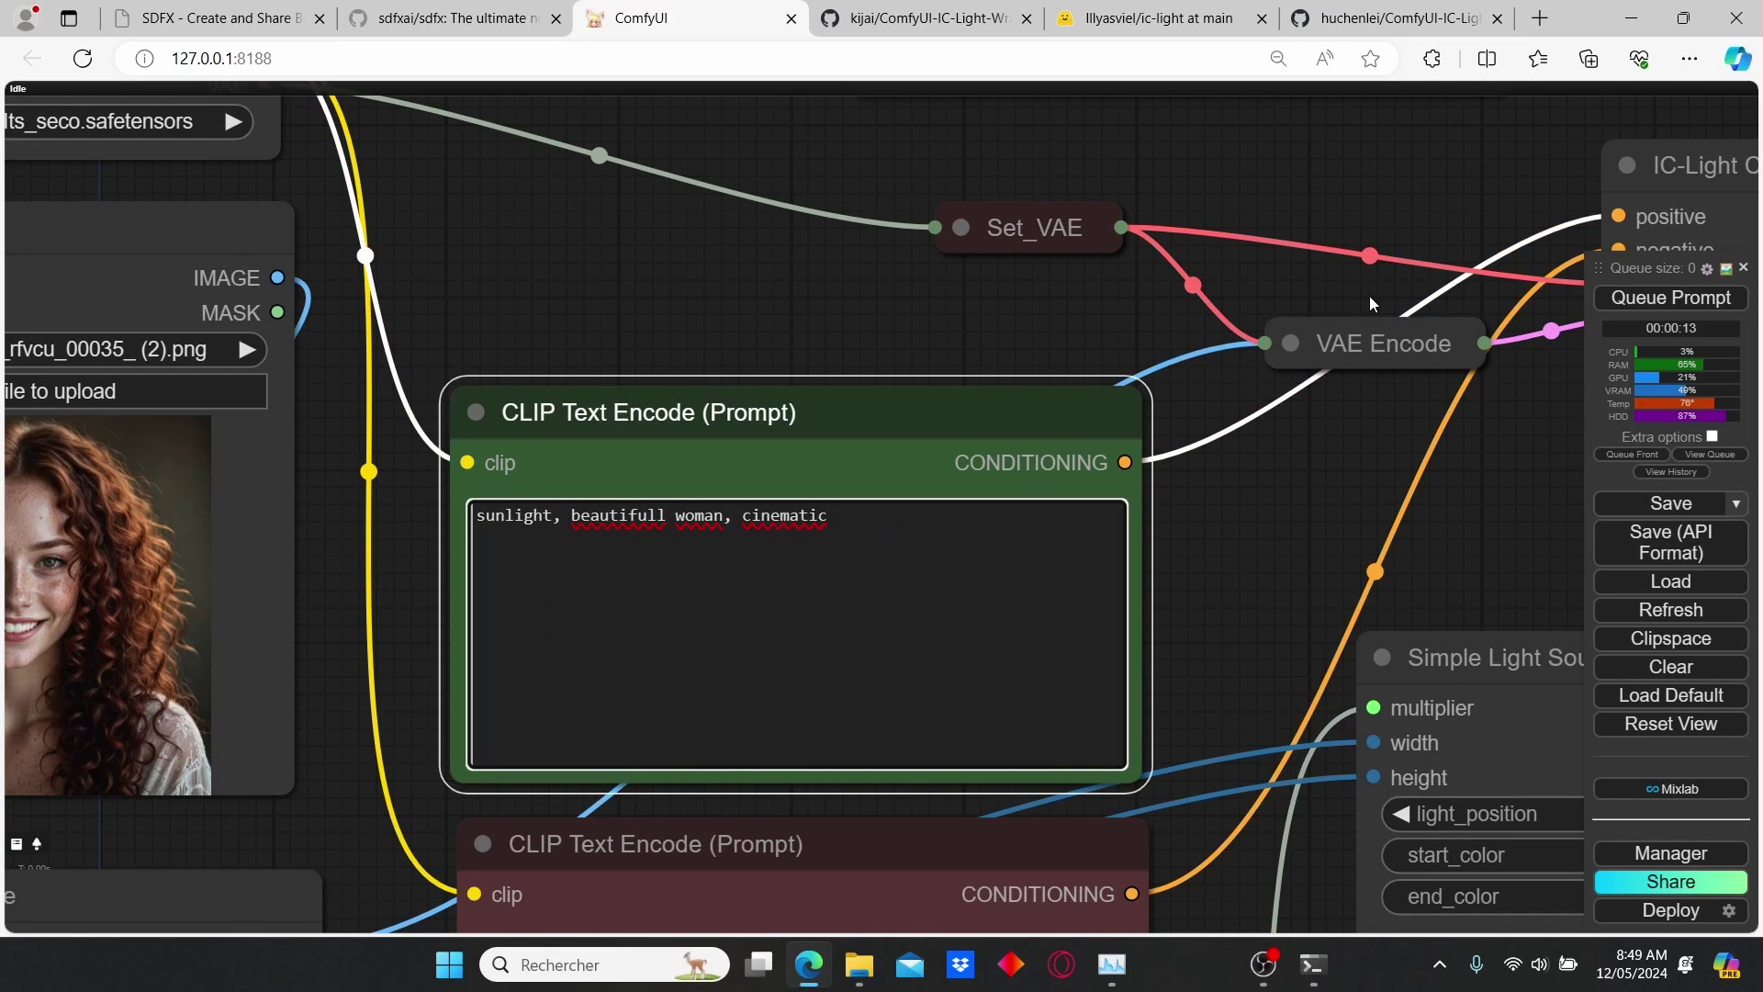
pyautogui.click(1671, 297)
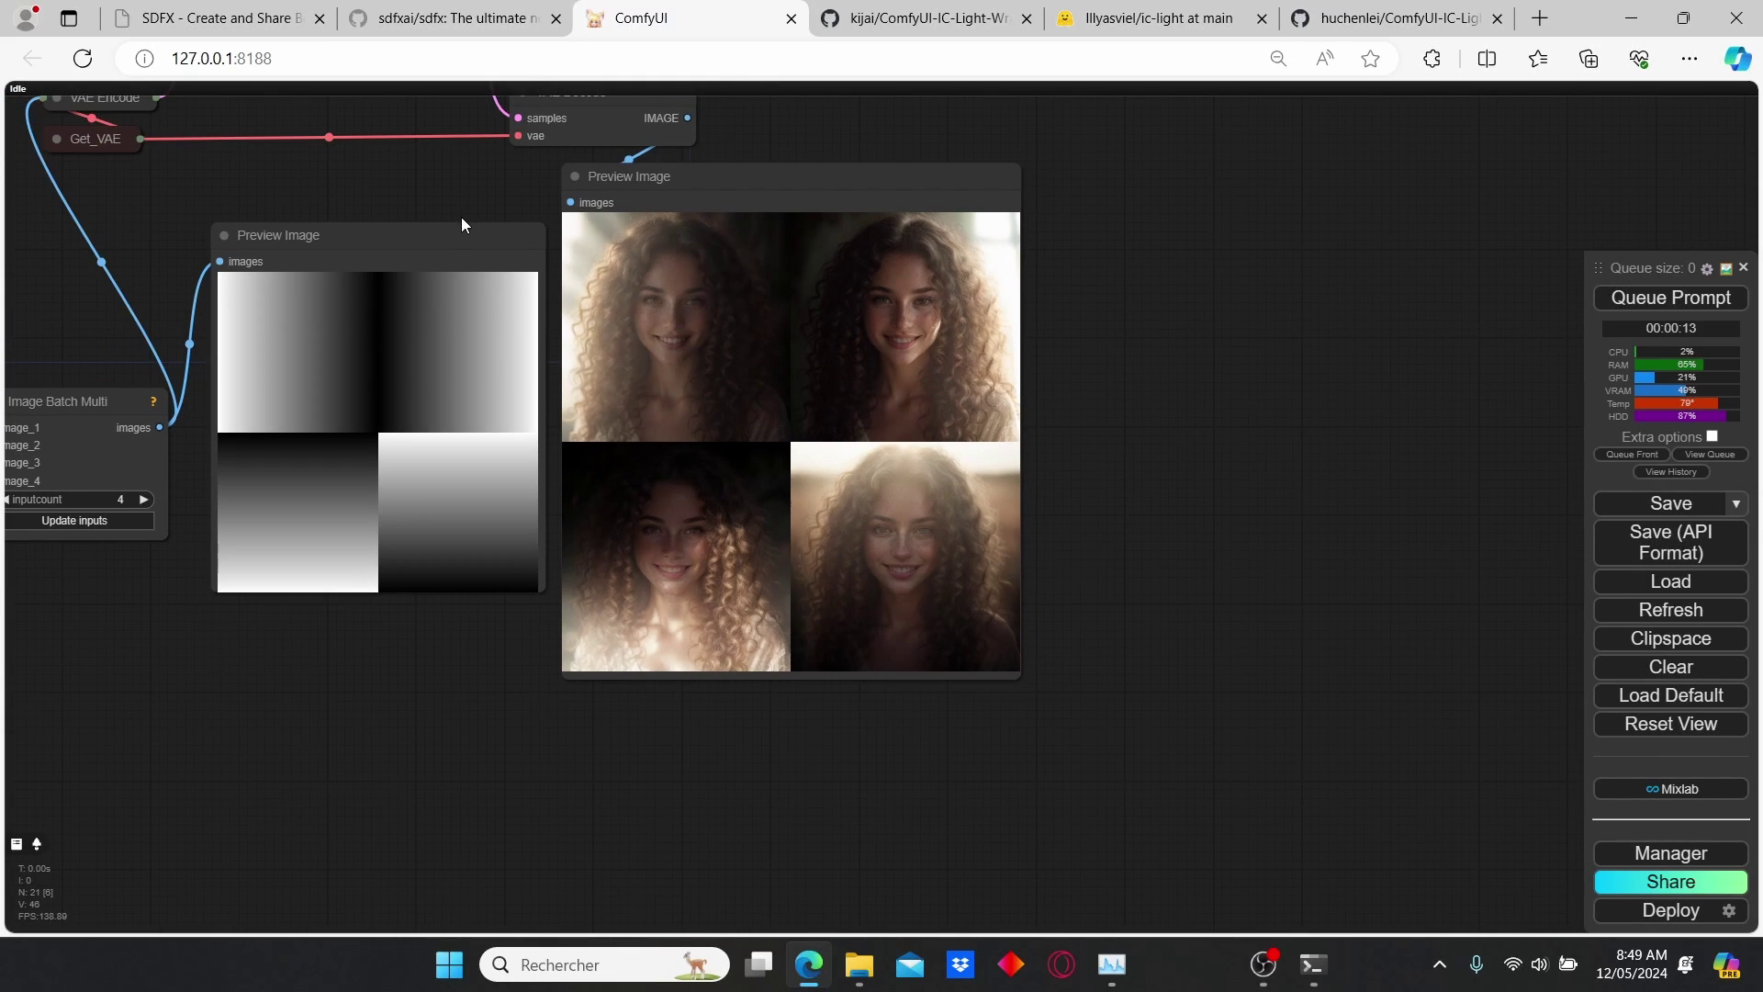
# Compare the four sunlit woman images with the gradient preview and light source nodes, and enlarge the bottom-lit portrait.
pyautogui.moveTo(421, 189); pyautogui.dragTo(558, 295)
pyautogui.moveTo(327, 411); pyautogui.dragTo(873, 375)
pyautogui.scroll(-3, 731, 349)
pyautogui.moveTo(689, 290); pyautogui.dragTo(810, 448)
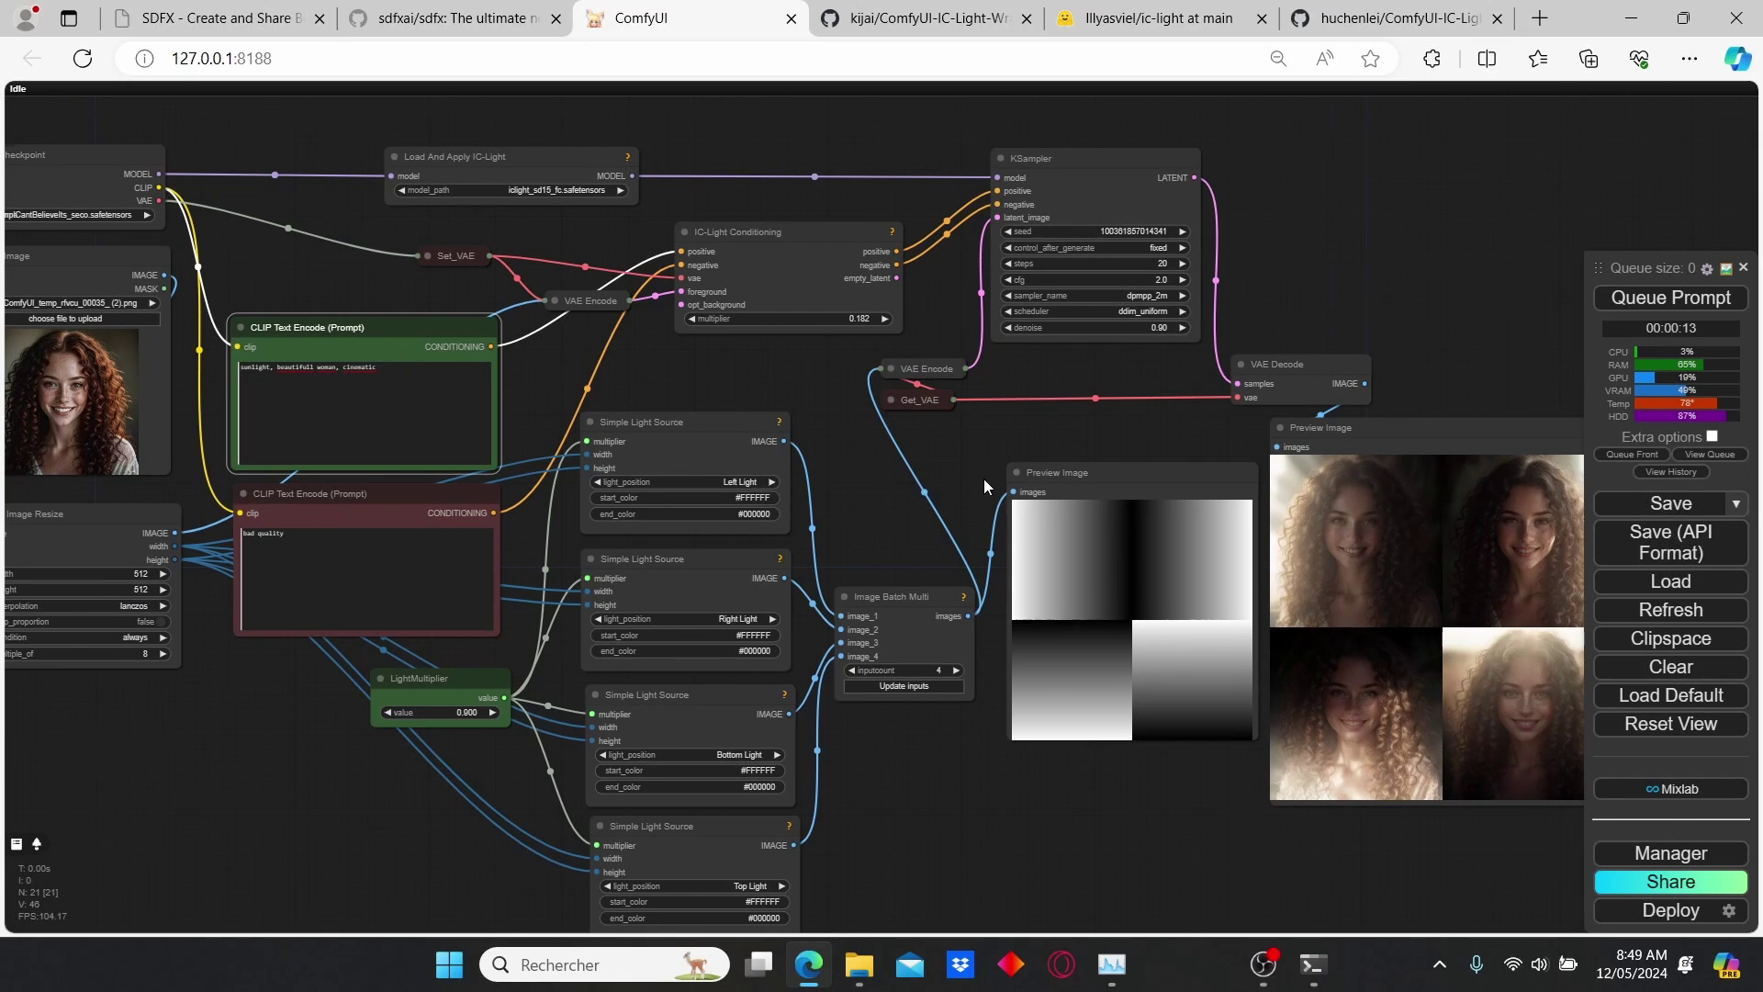
pyautogui.scroll(-1, 983, 477)
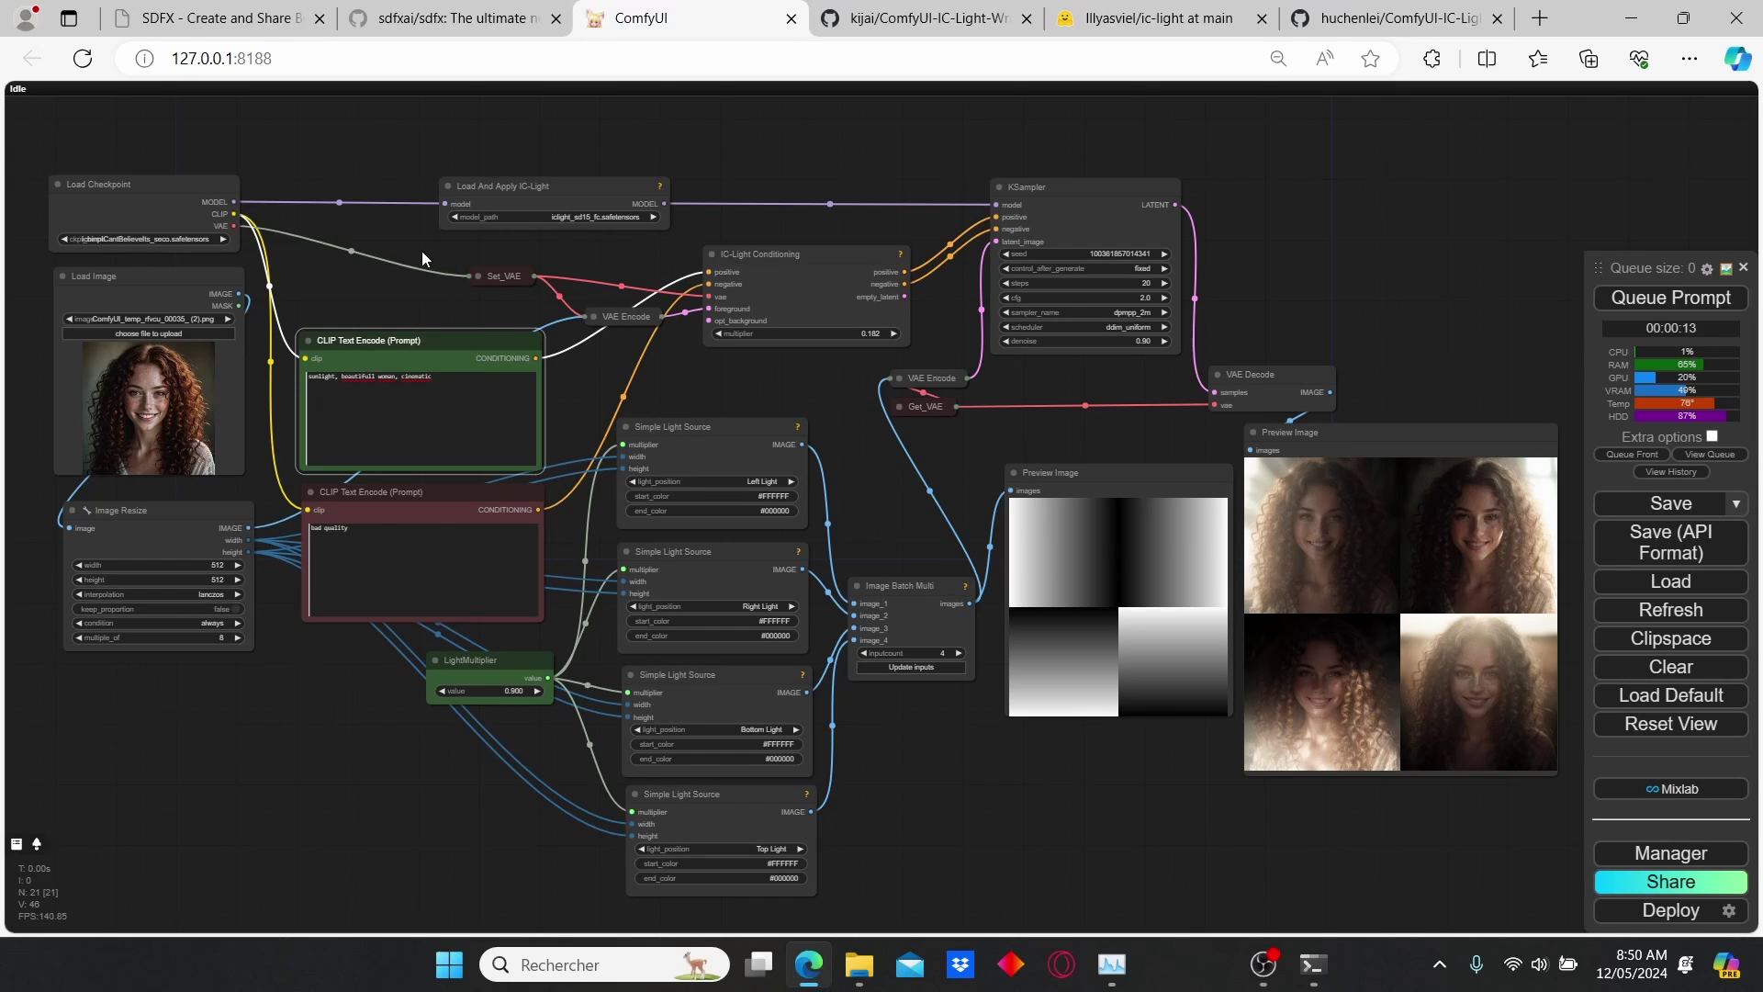
pyautogui.moveTo(1150, 744); pyautogui.dragTo(869, 763)
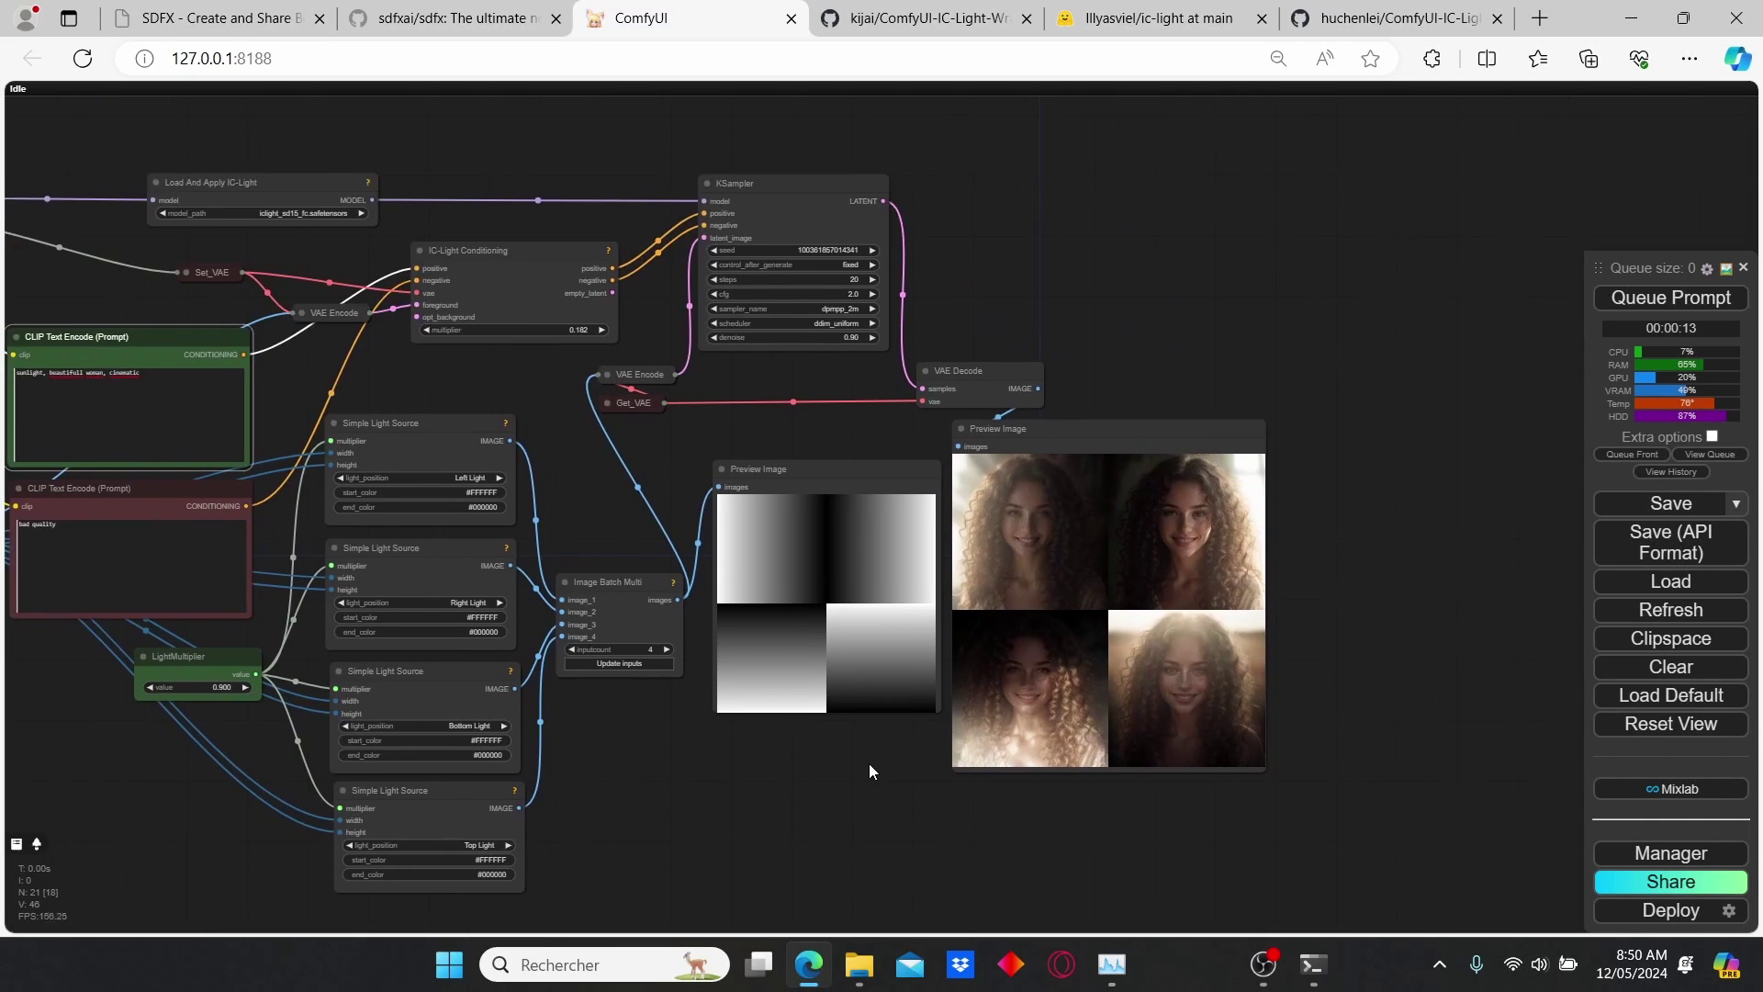
pyautogui.scroll(4, 869, 763)
pyautogui.click(1109, 666)
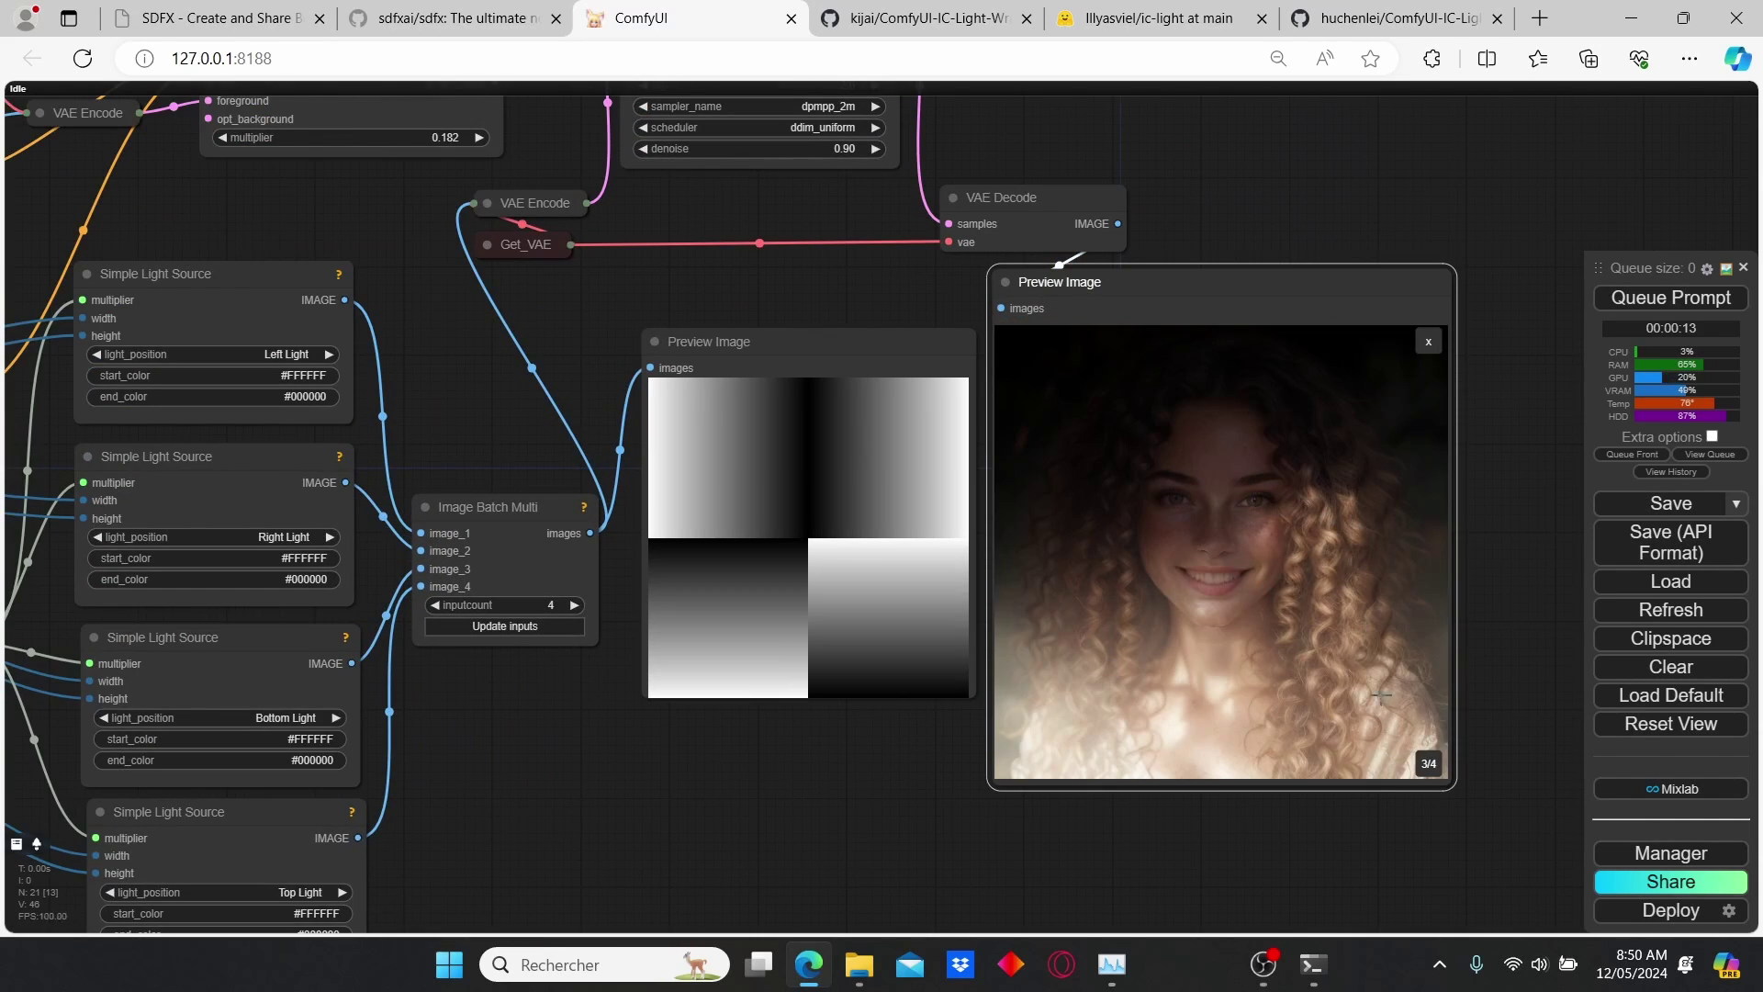
pyautogui.rightClick(1232, 512)
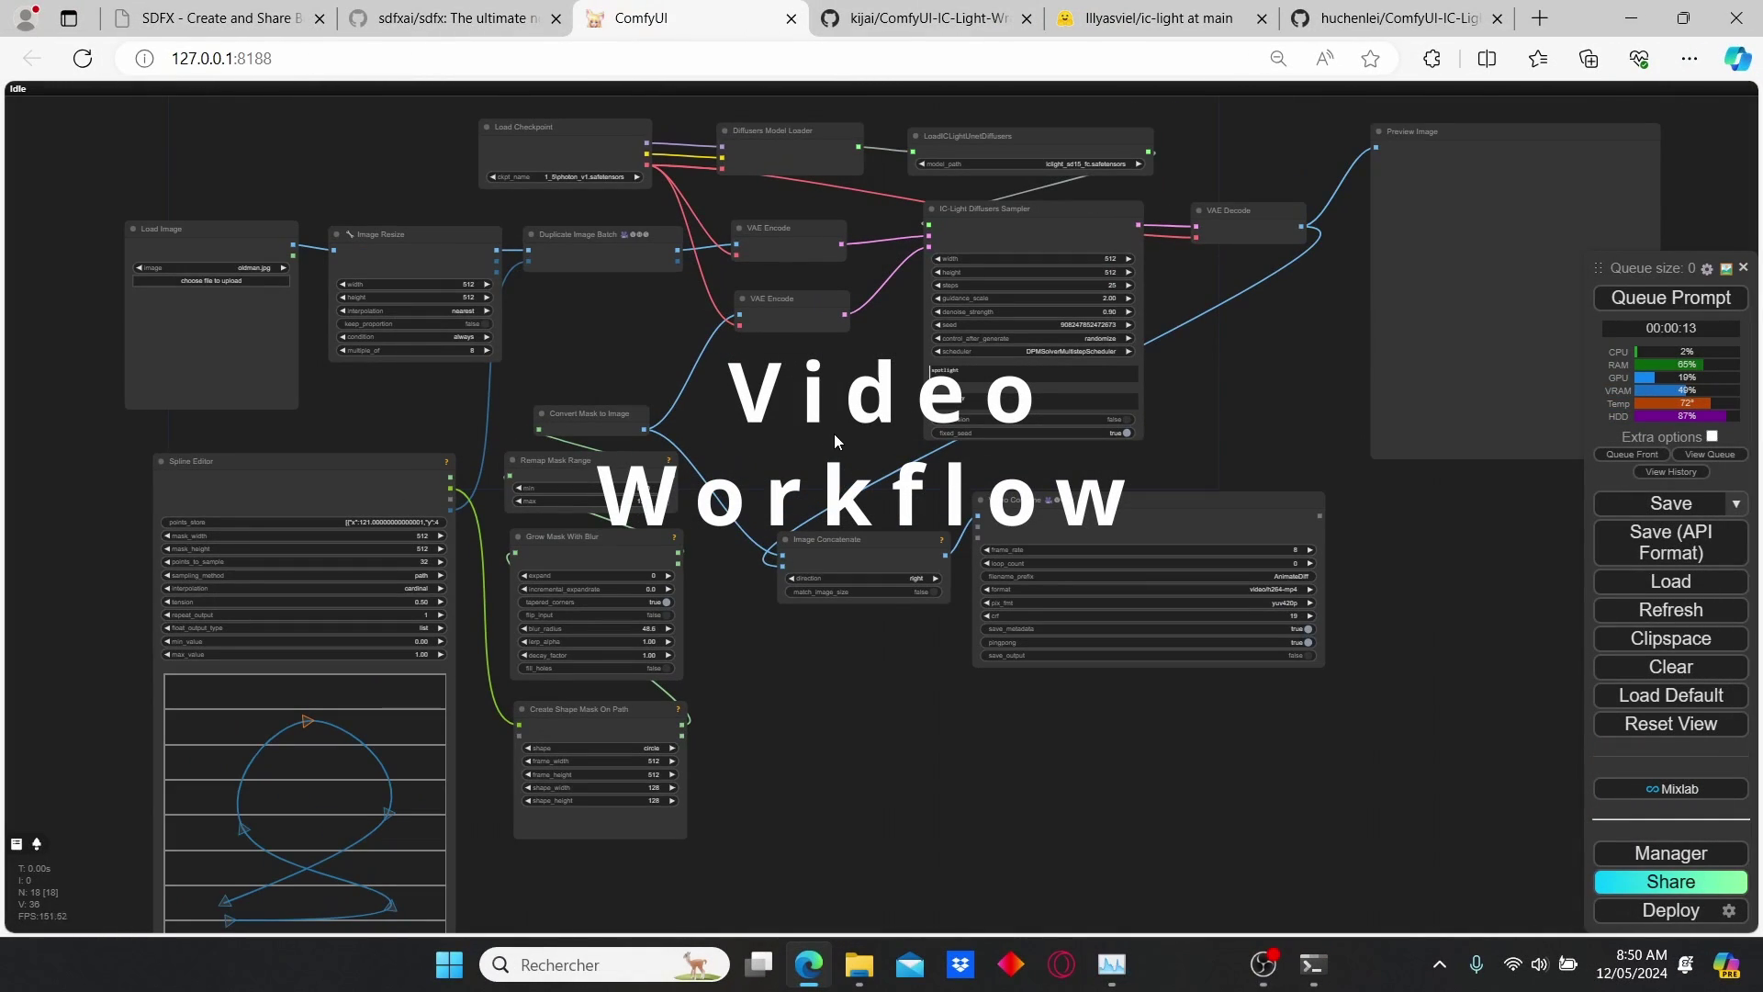
# Examine the video workflow's image input, checkpoint and diffusers model loaders, and the settings of the IC-Light Diffusers Sampler.
pyautogui.moveTo(834, 433); pyautogui.dragTo(795, 436)
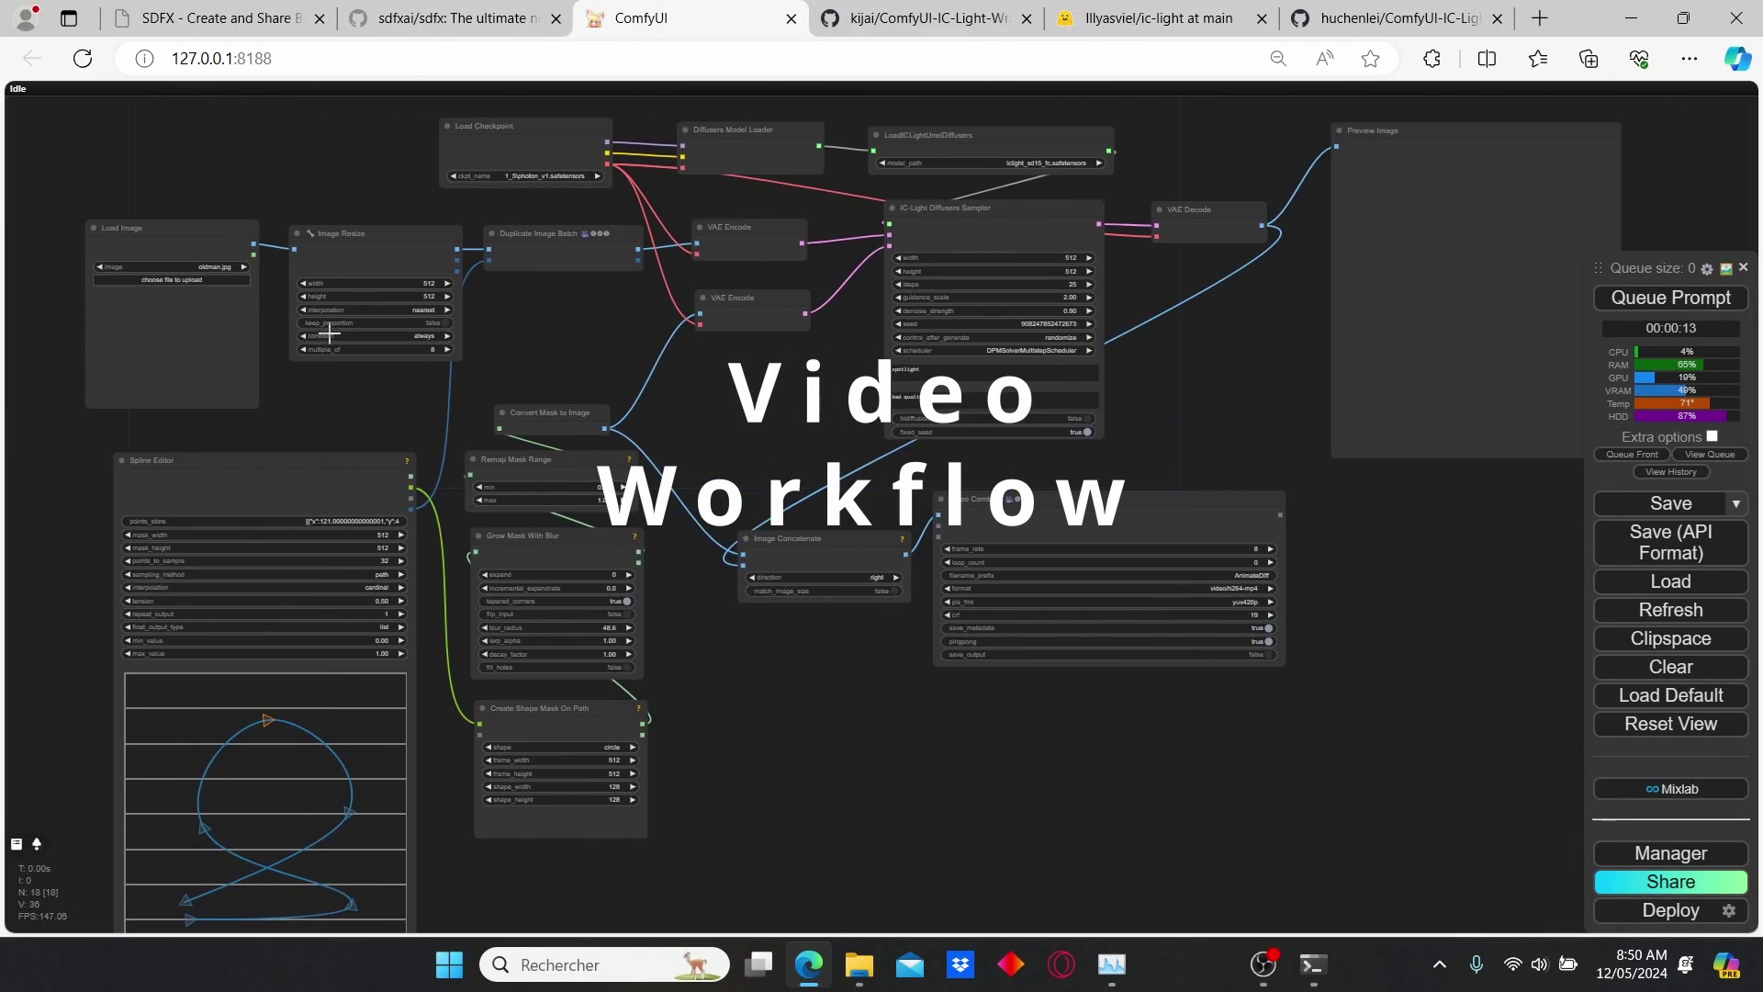
pyautogui.scroll(3, 255, 330)
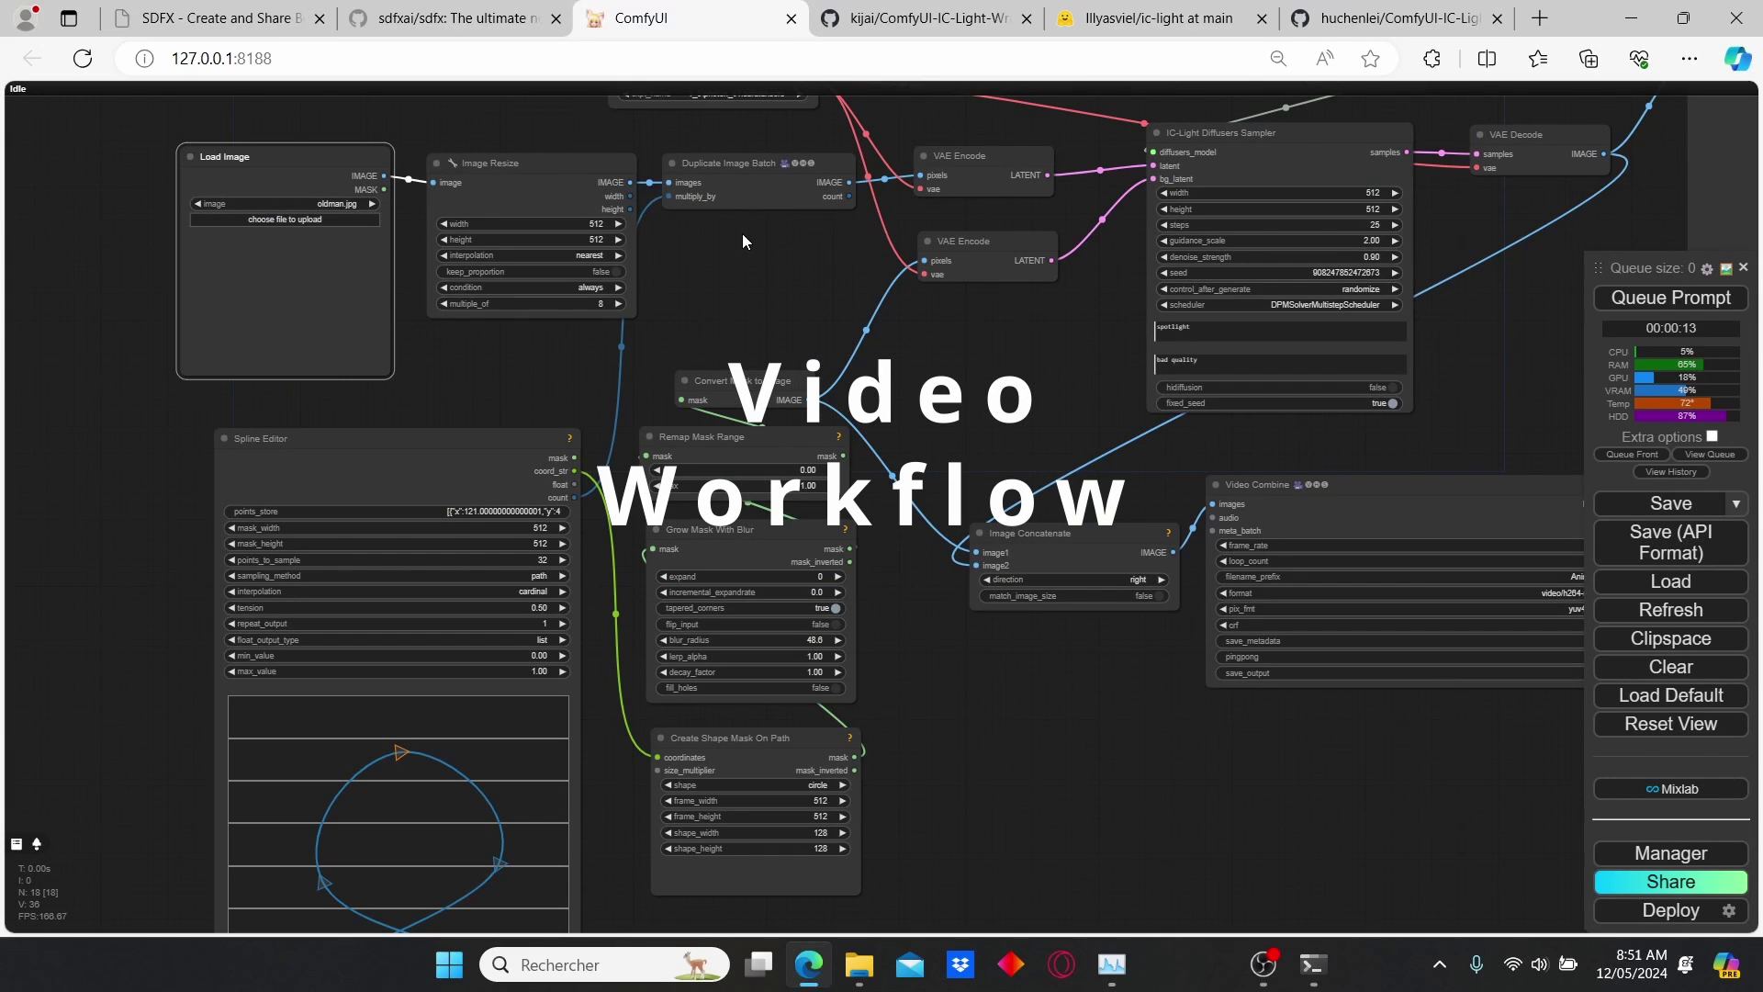
pyautogui.moveTo(742, 233); pyautogui.dragTo(713, 477)
pyautogui.scroll(2, 825, 190)
pyautogui.moveTo(1074, 242); pyautogui.dragTo(917, 201)
pyautogui.scroll(1, 918, 201)
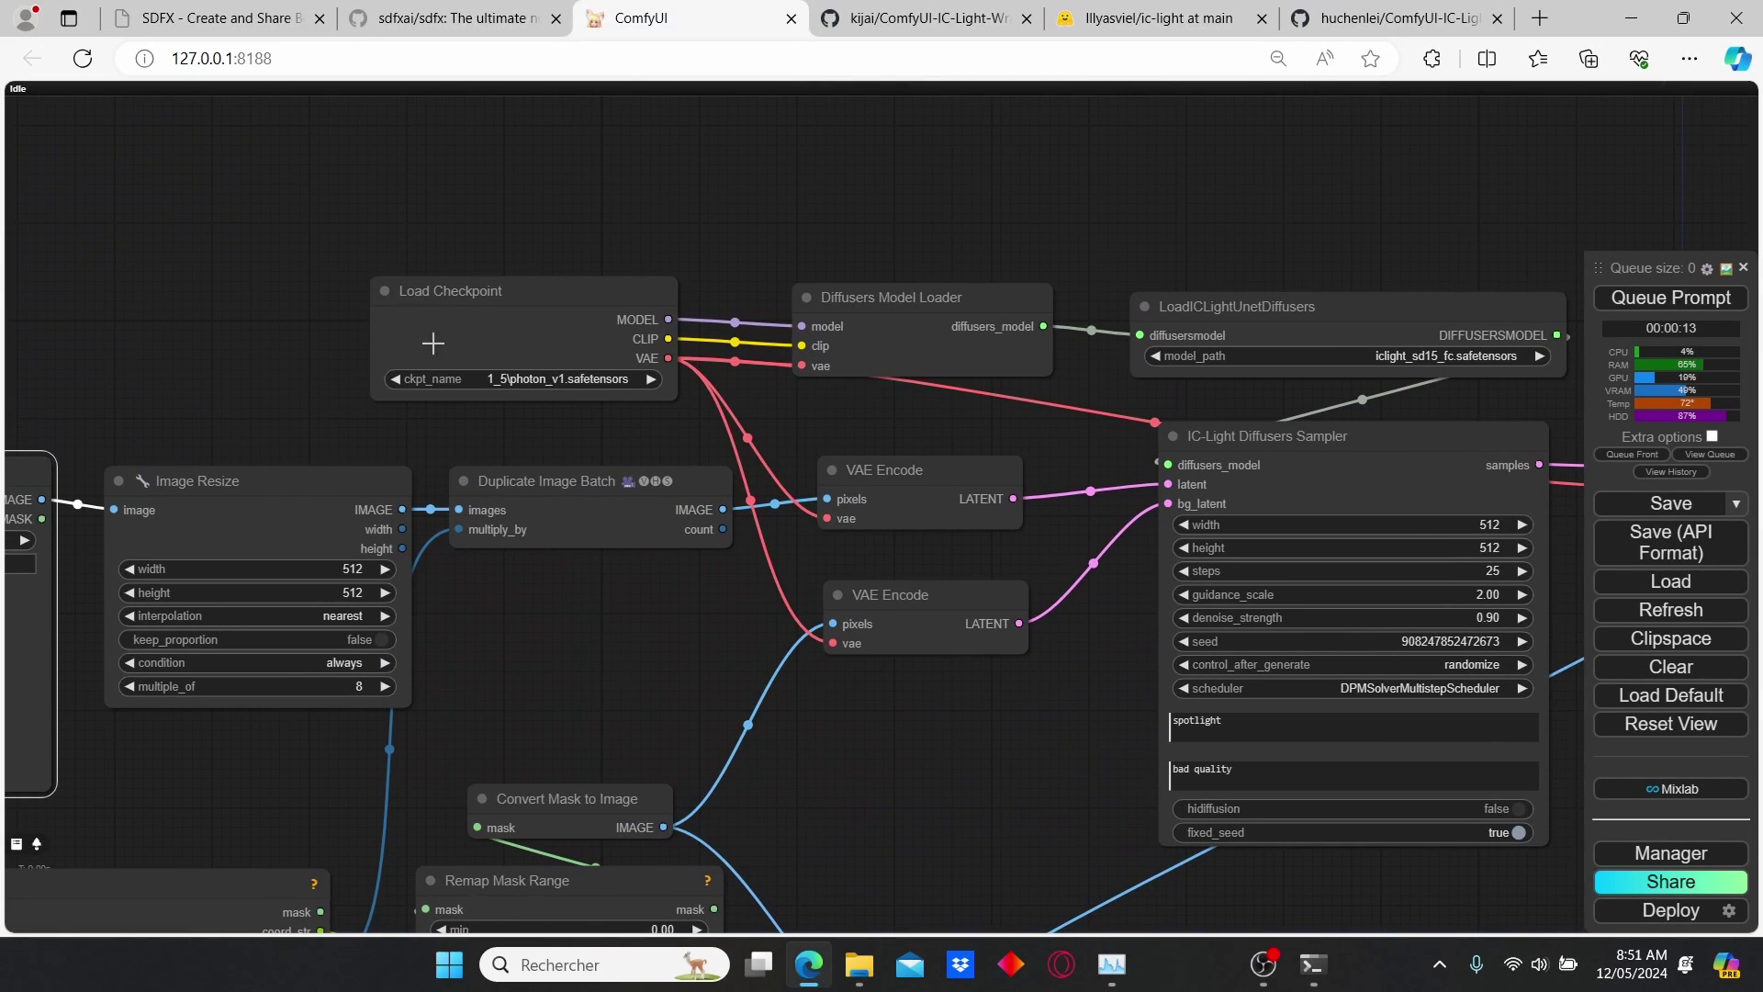
pyautogui.moveTo(1138, 267); pyautogui.dragTo(795, 260)
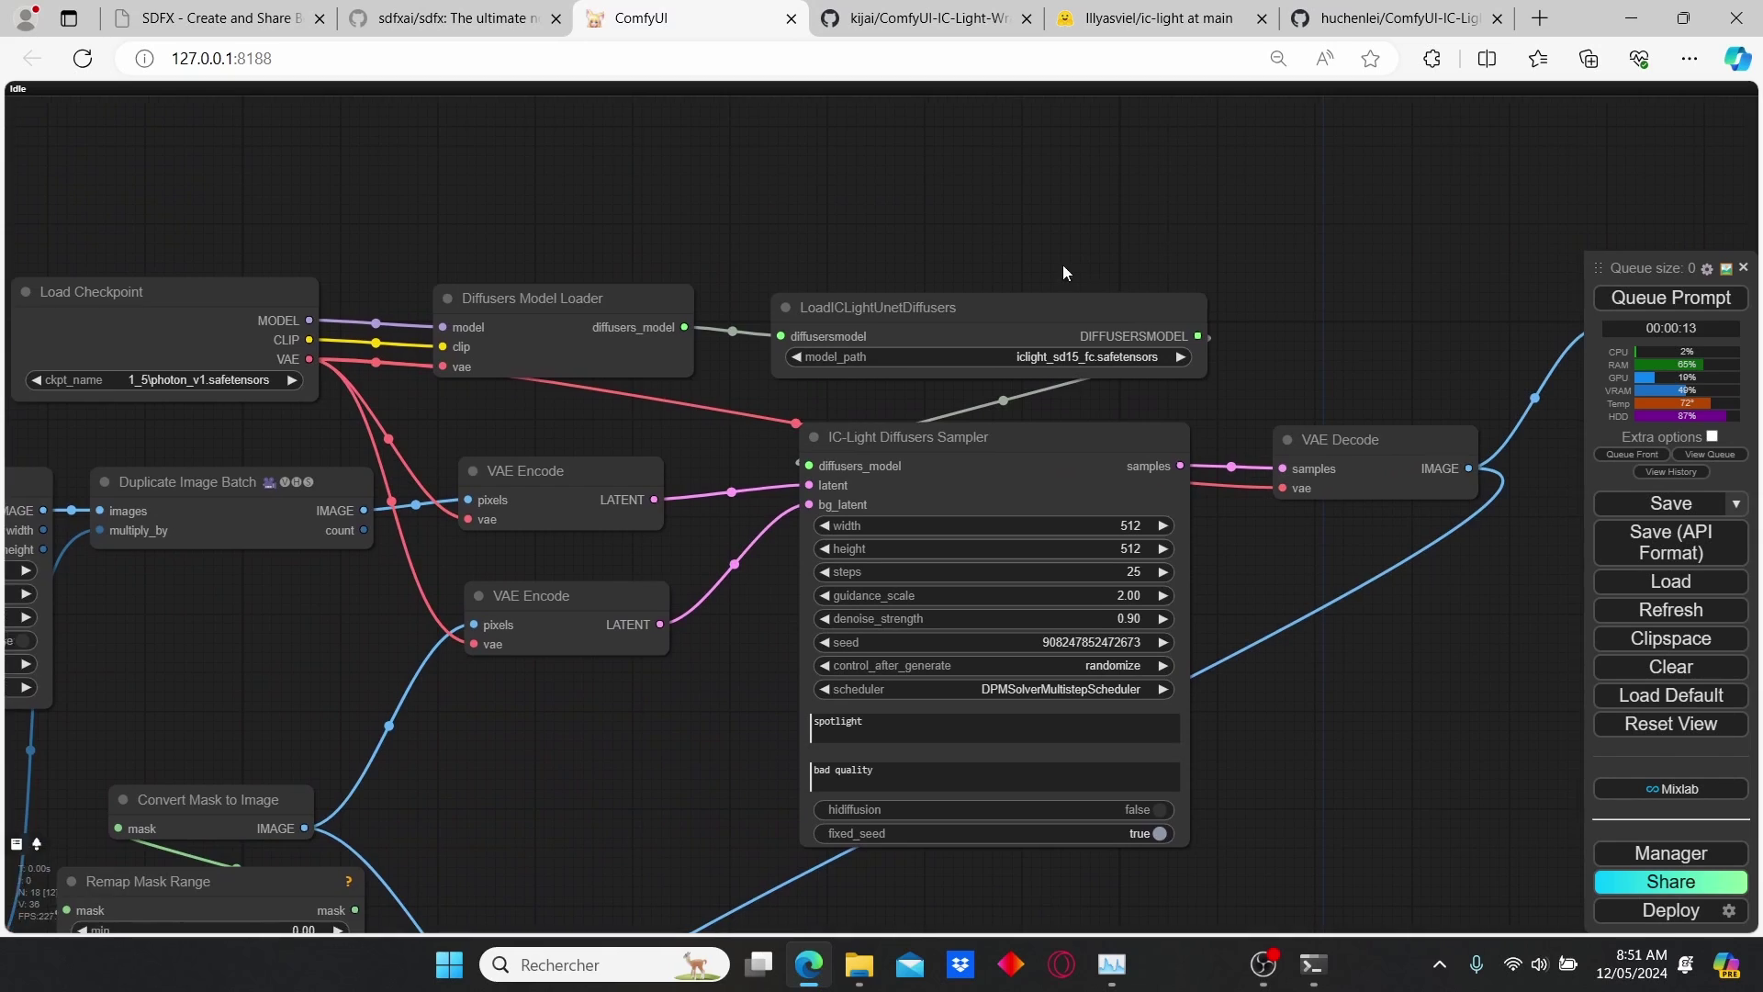
pyautogui.moveTo(1061, 265); pyautogui.dragTo(919, 217)
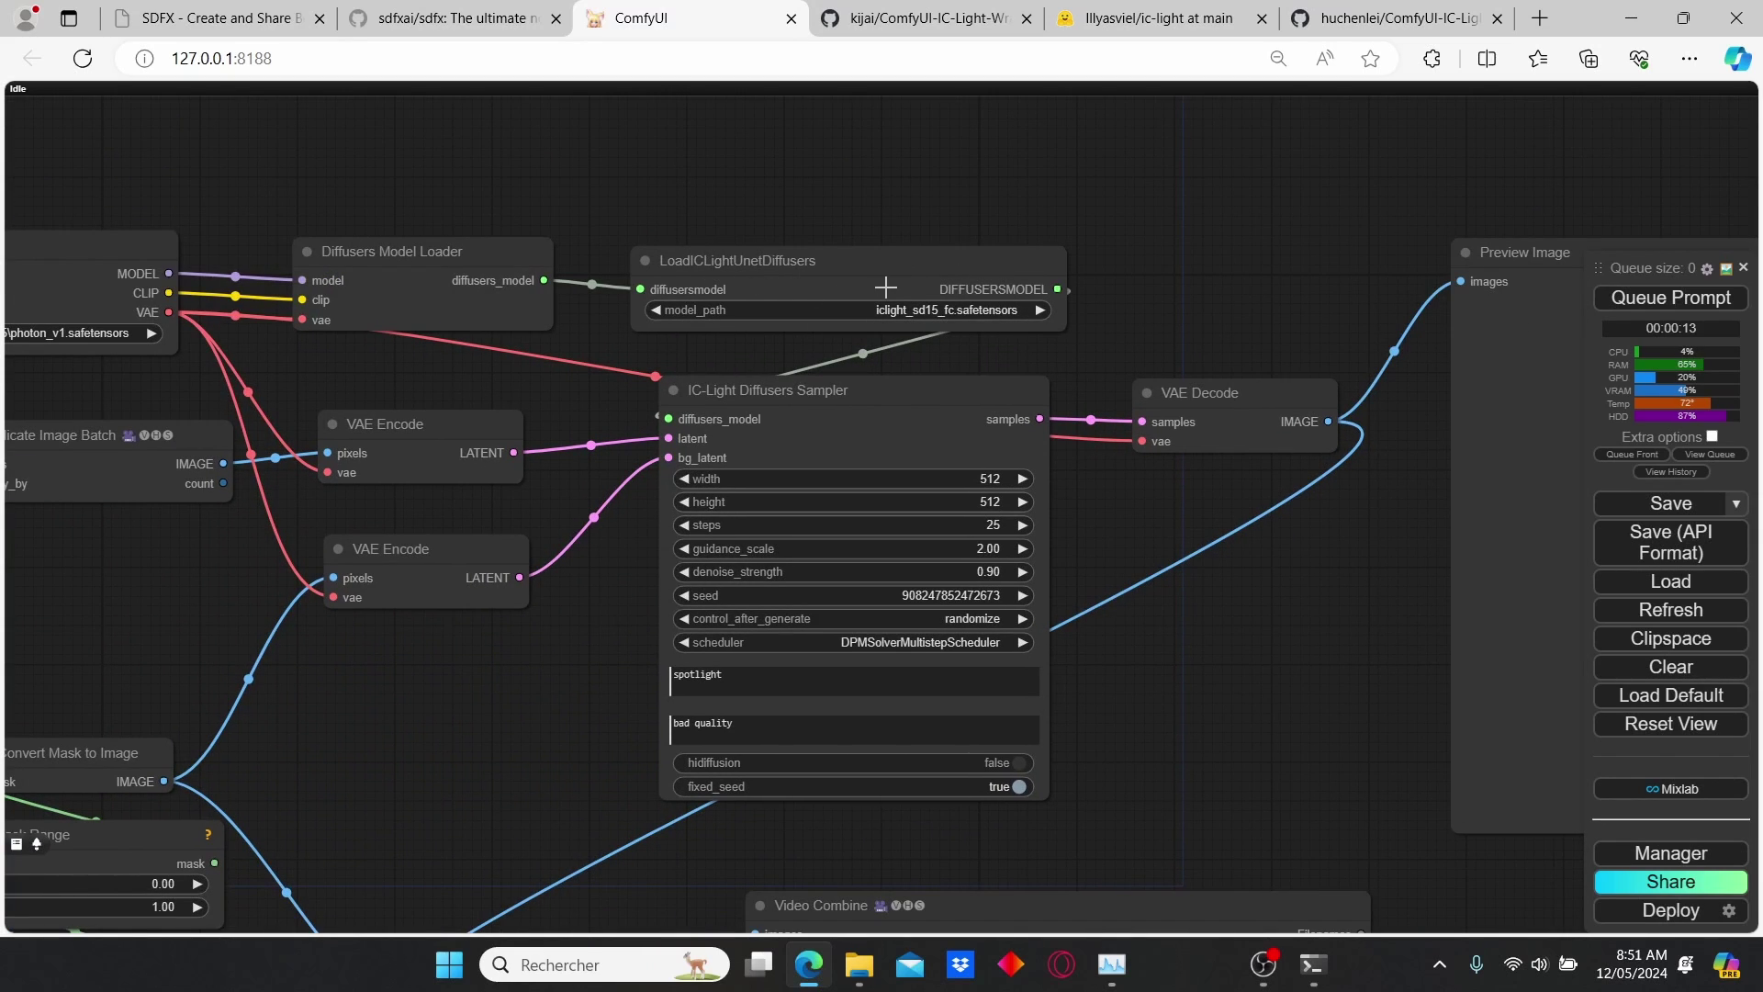
pyautogui.scroll(-2, 1007, 360)
pyautogui.moveTo(1006, 360); pyautogui.dragTo(965, 313)
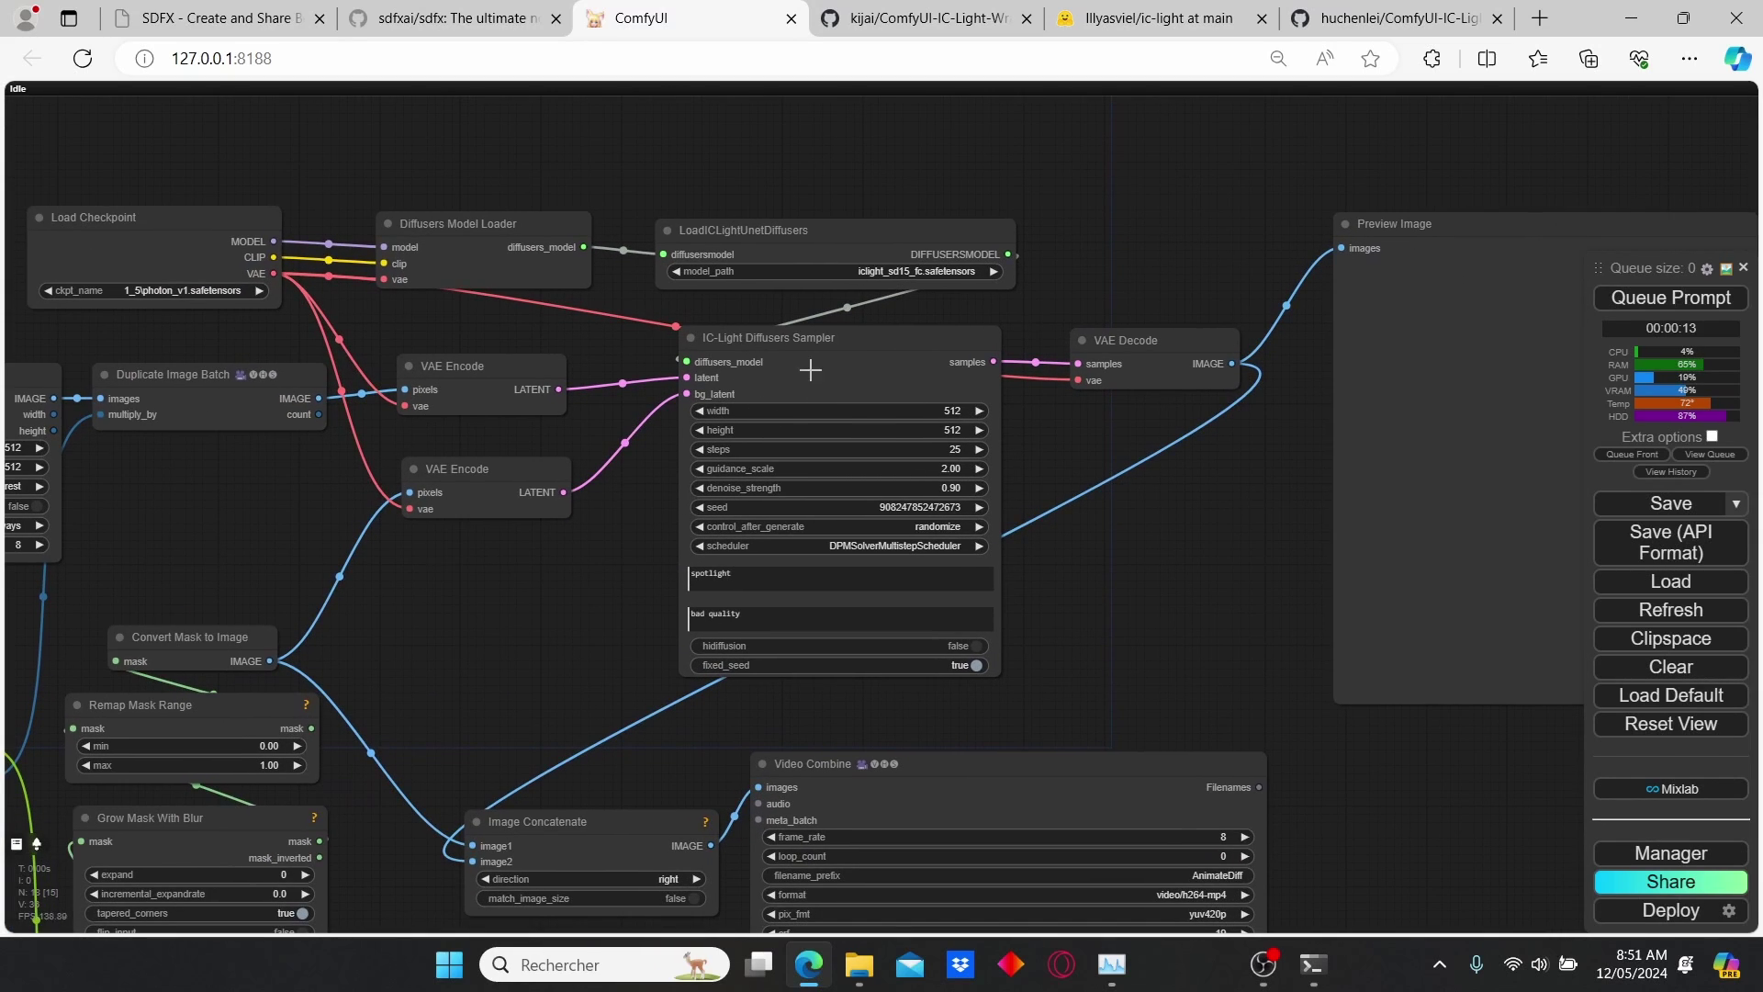
pyautogui.scroll(1, 748, 378)
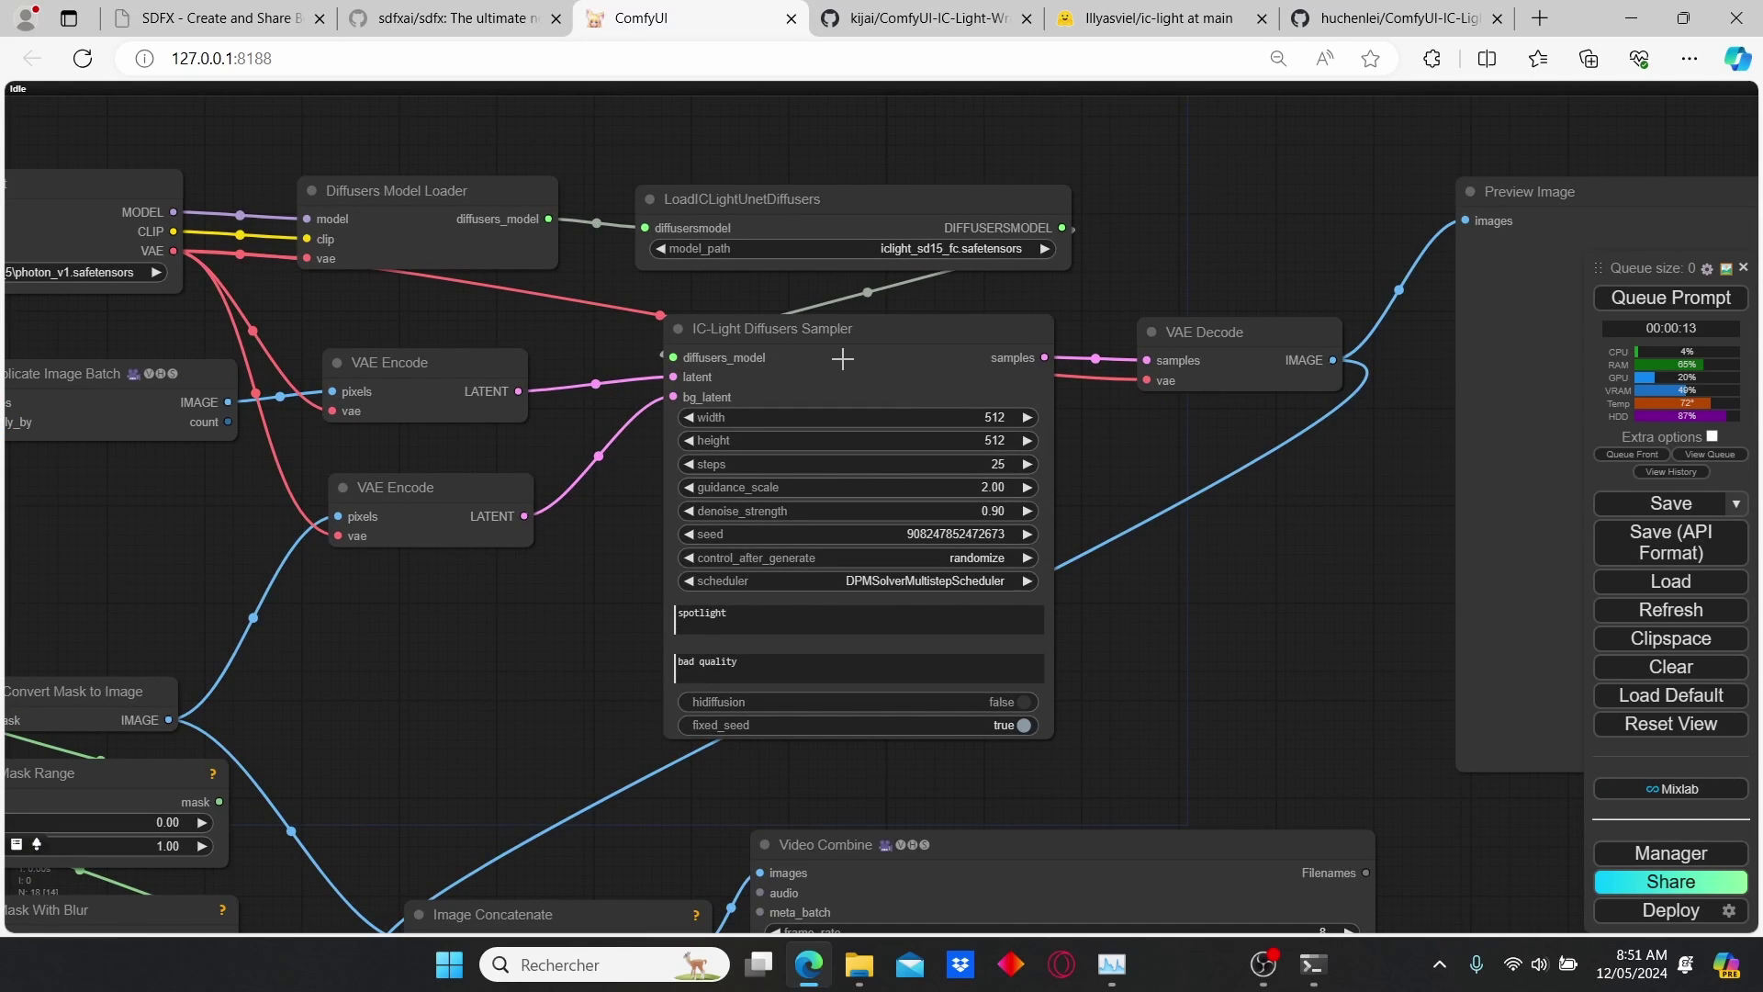
# Try to enlarge the Video Combine node downward.
pyautogui.scroll(-3, 826, 382)
pyautogui.moveTo(1065, 588); pyautogui.dragTo(857, 484)
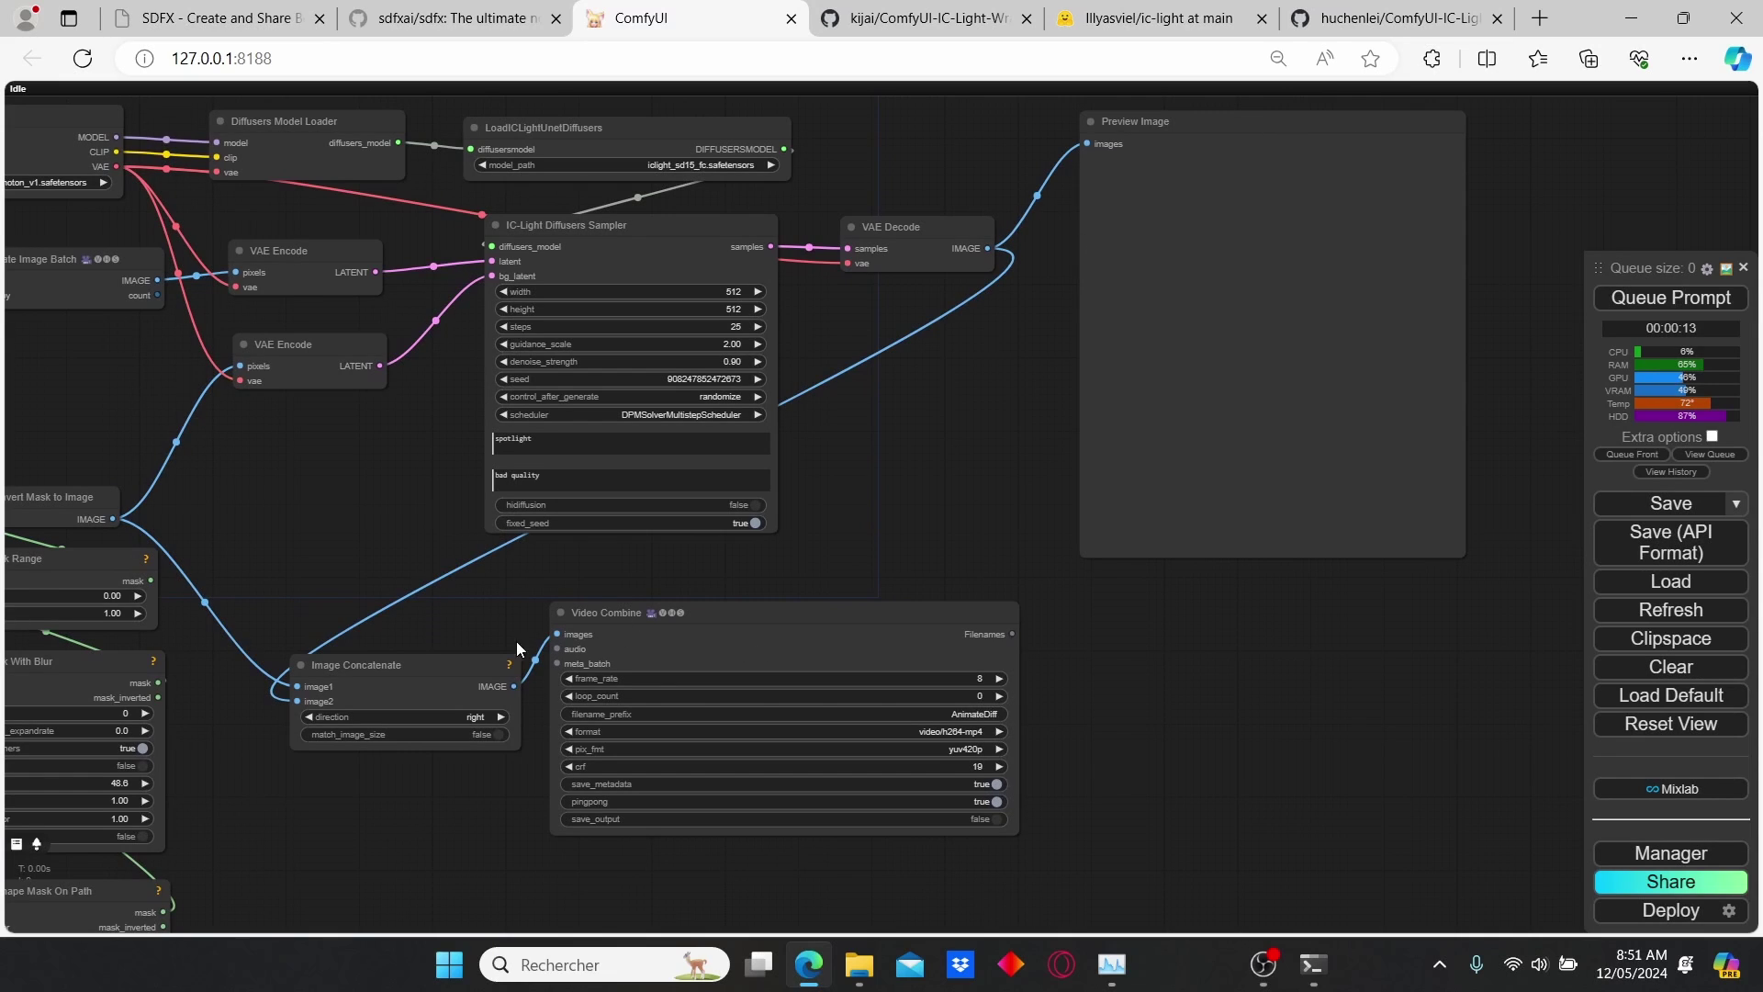
pyautogui.moveTo(516, 641); pyautogui.dragTo(659, 557)
pyautogui.click(953, 540)
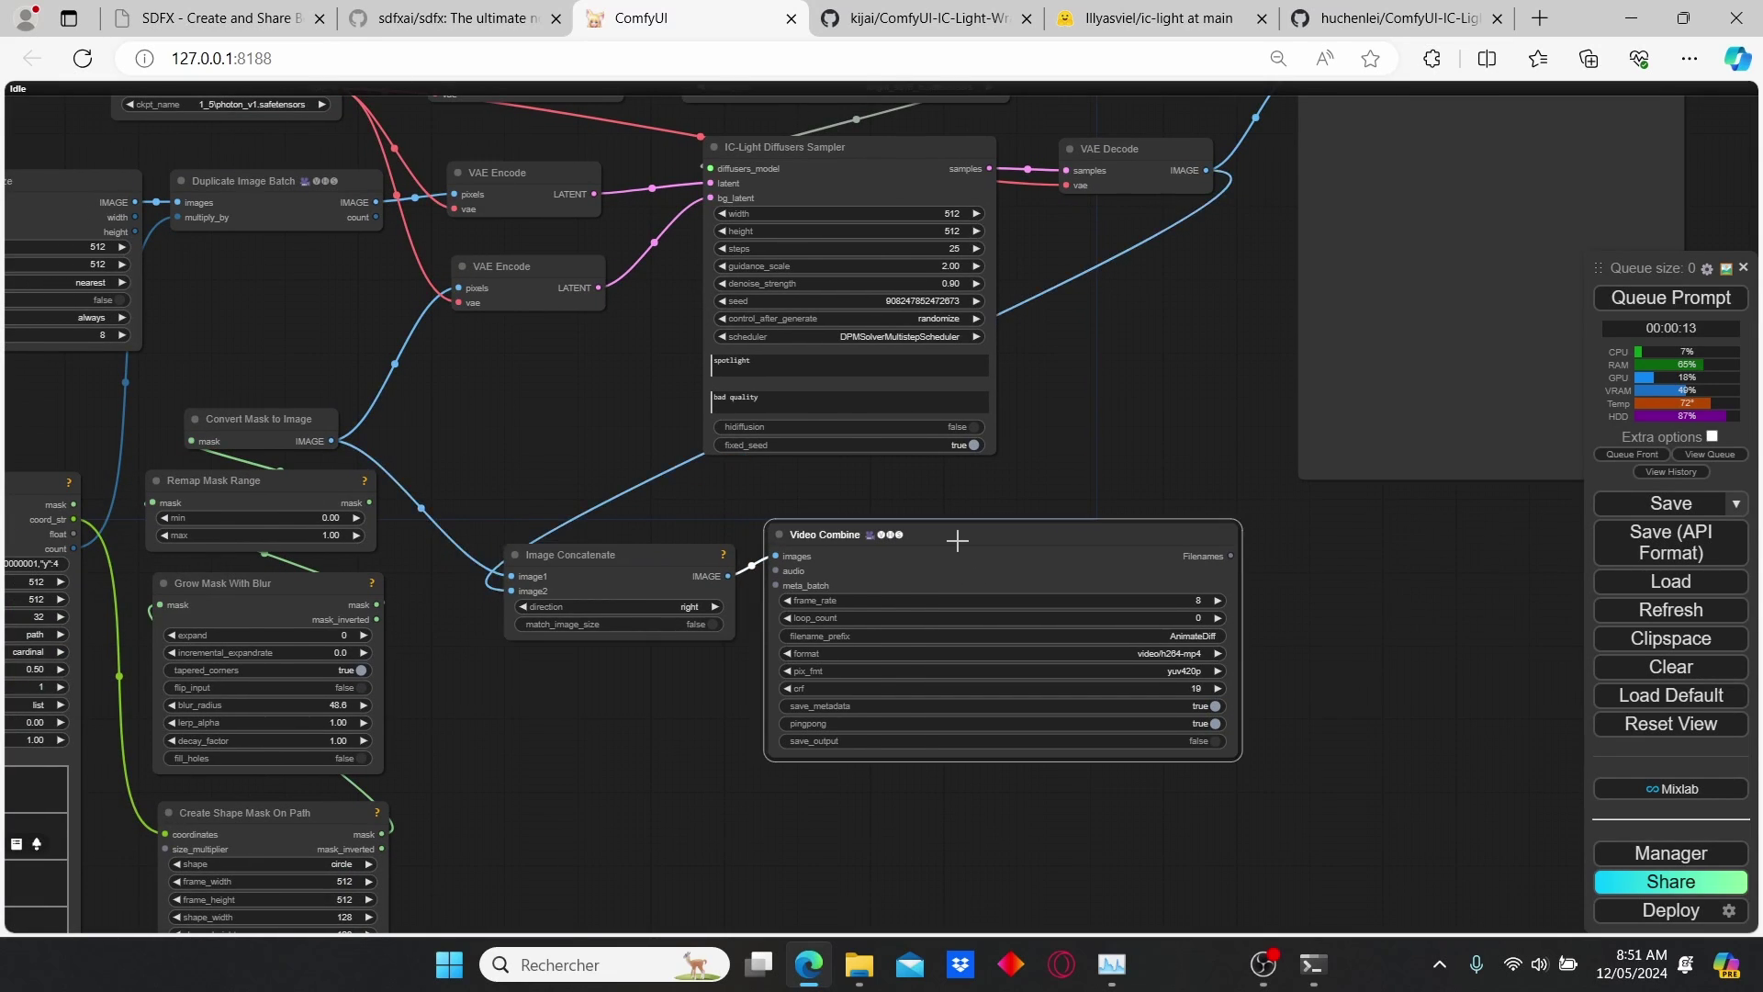
pyautogui.moveTo(1144, 646); pyautogui.dragTo(1121, 492)
pyautogui.scroll(1, 1116, 632)
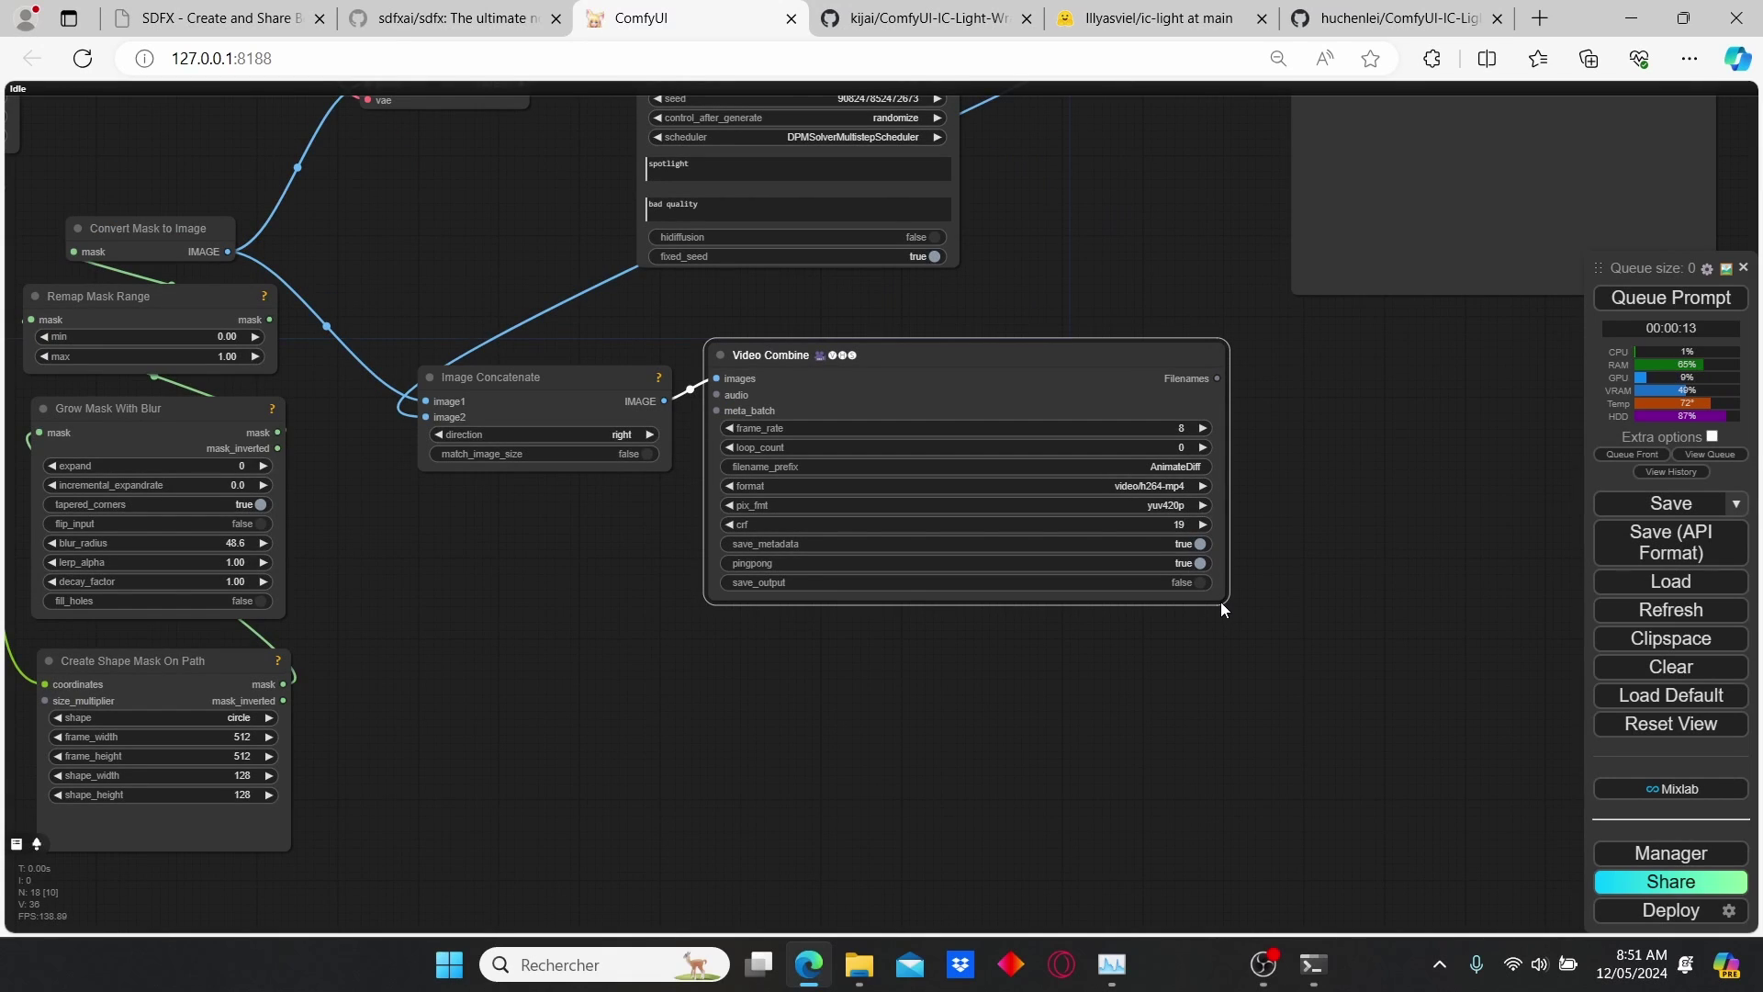
pyautogui.moveTo(1221, 609); pyautogui.dragTo(1280, 852)
# Examine the mask nodes, from shape mask and blur to range remapping, and the path drawn in the Spline Editor node.
pyautogui.scroll(-3, 537, 444)
pyautogui.moveTo(537, 443); pyautogui.dragTo(597, 274)
pyautogui.scroll(3, 619, 260)
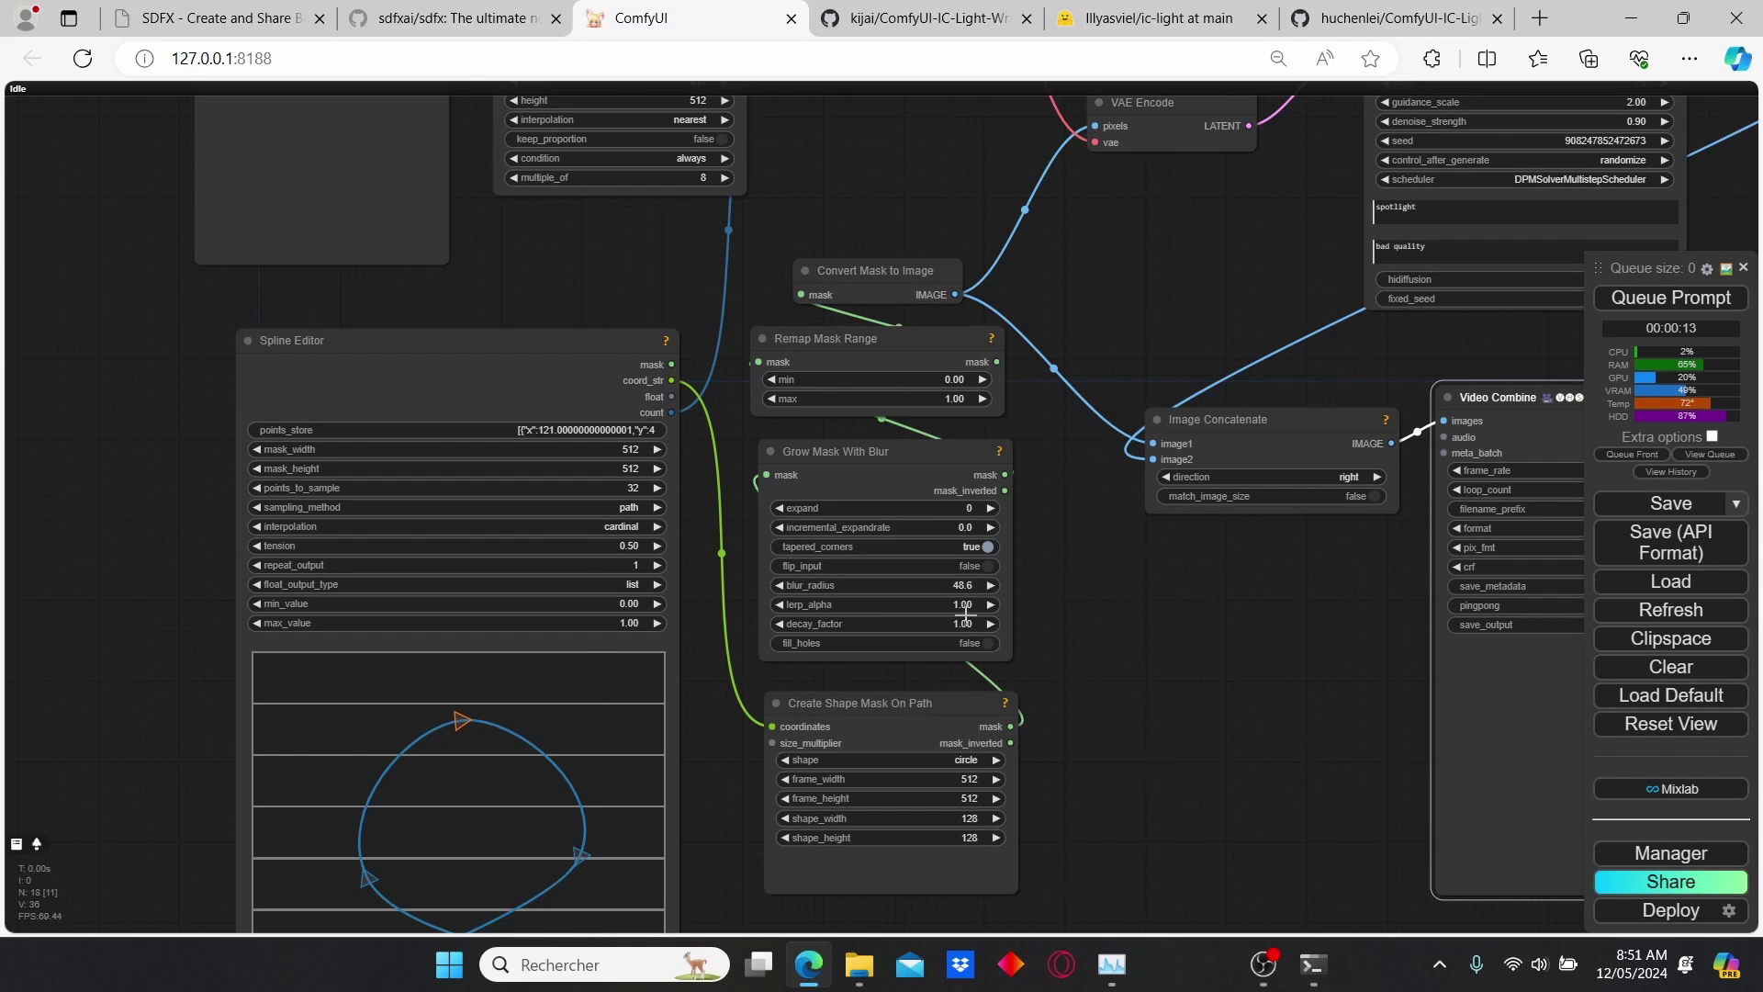
pyautogui.scroll(-2, 477, 350)
pyautogui.moveTo(493, 333); pyautogui.dragTo(576, 237)
pyautogui.scroll(3, 666, 484)
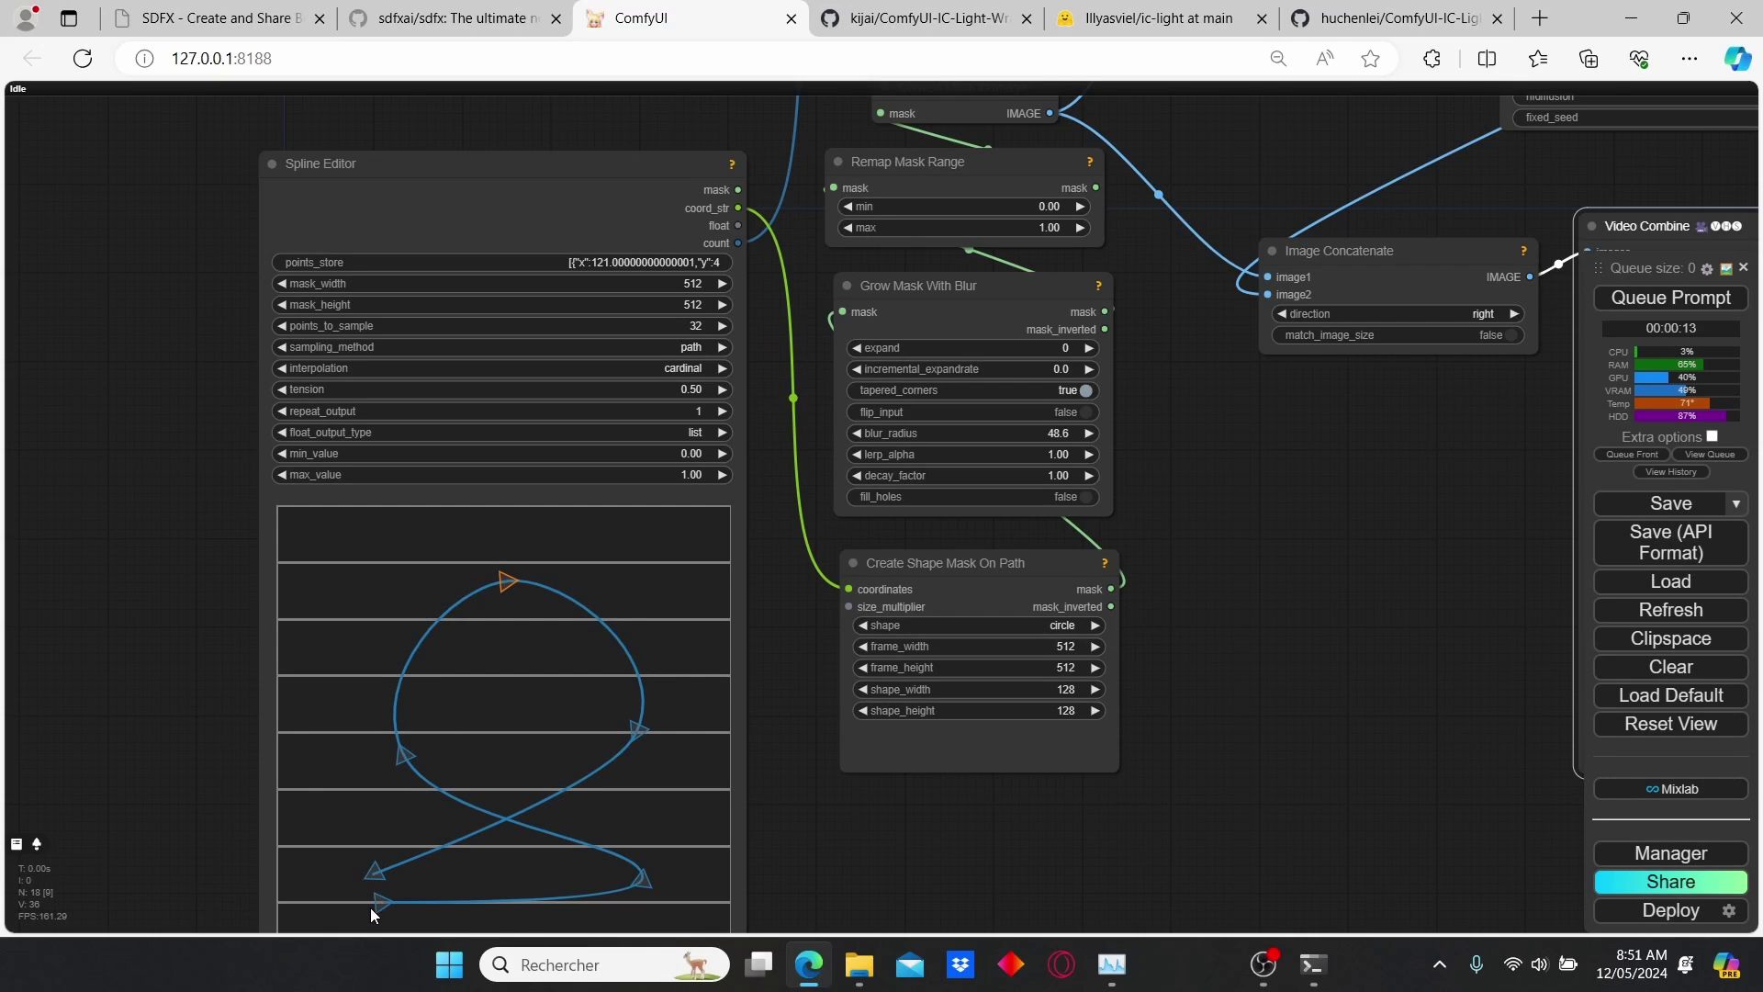
pyautogui.moveTo(173, 698); pyautogui.dragTo(291, 461)
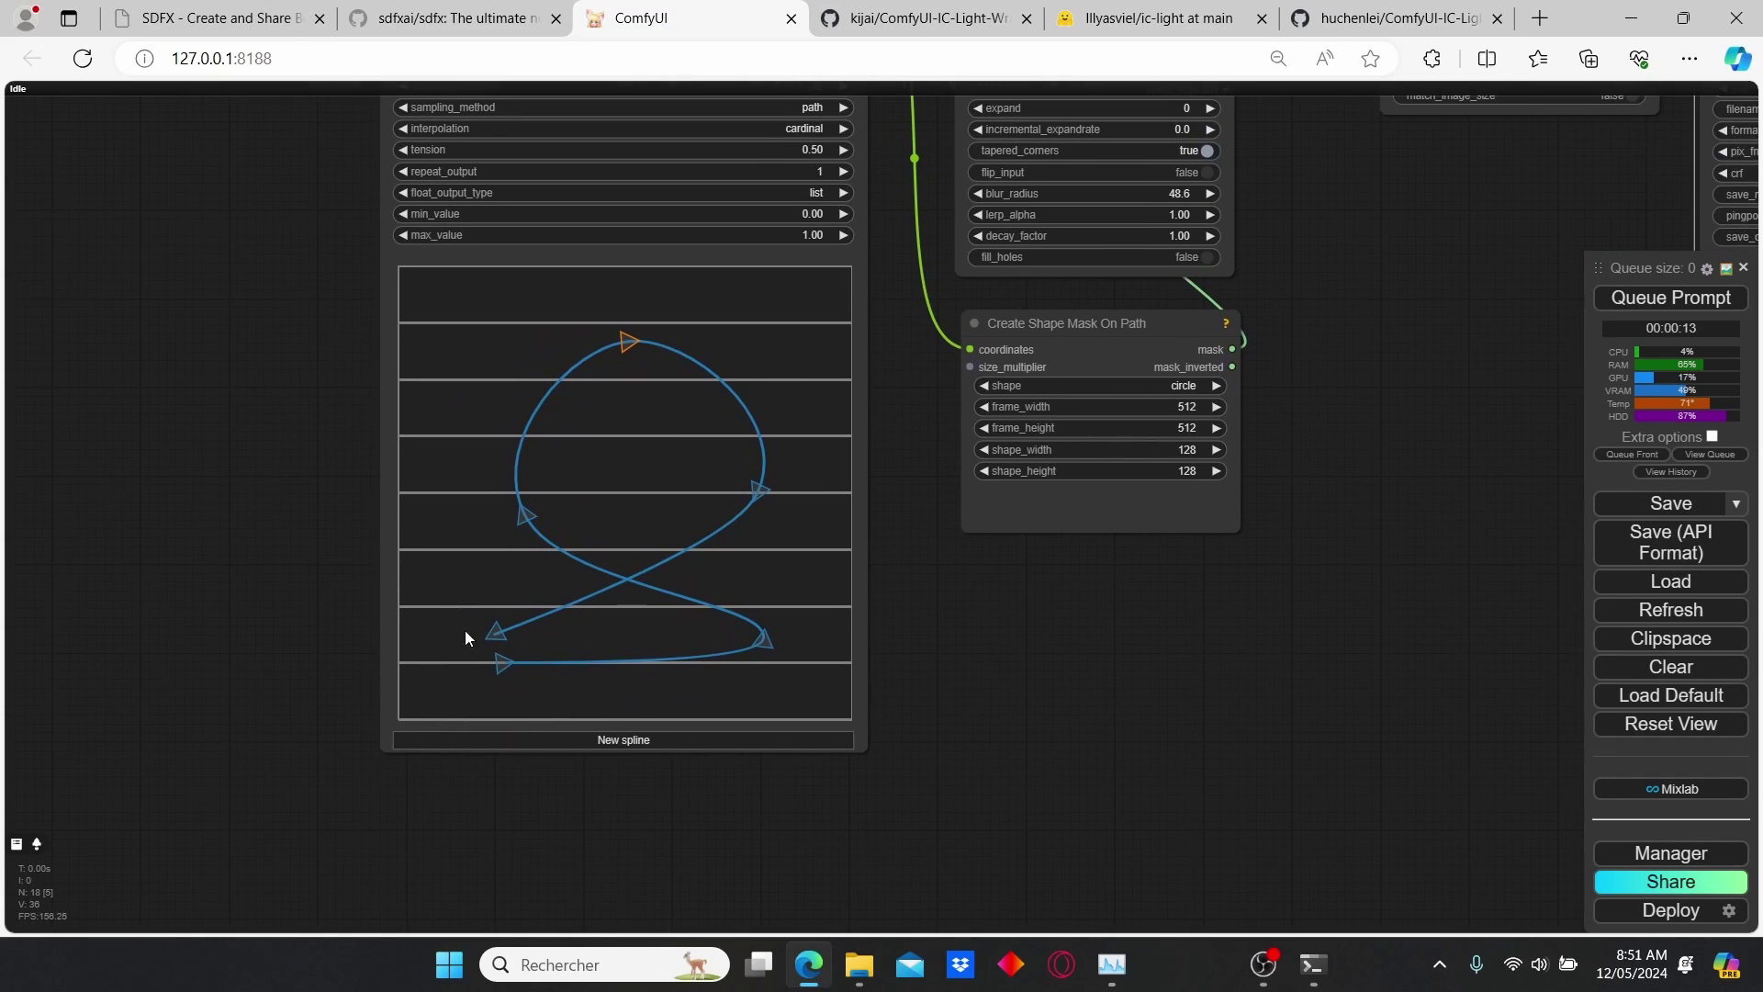
# Try to move the spline's two lower-left end points and delete the loop's left control point, and undo the edits.
pyautogui.moveTo(494, 632)
pyautogui.mouseDown()
pyautogui.moveTo(465, 579)
pyautogui.moveTo(504, 613)
pyautogui.moveTo(515, 685)
pyautogui.moveTo(493, 664)
pyautogui.mouseUp()
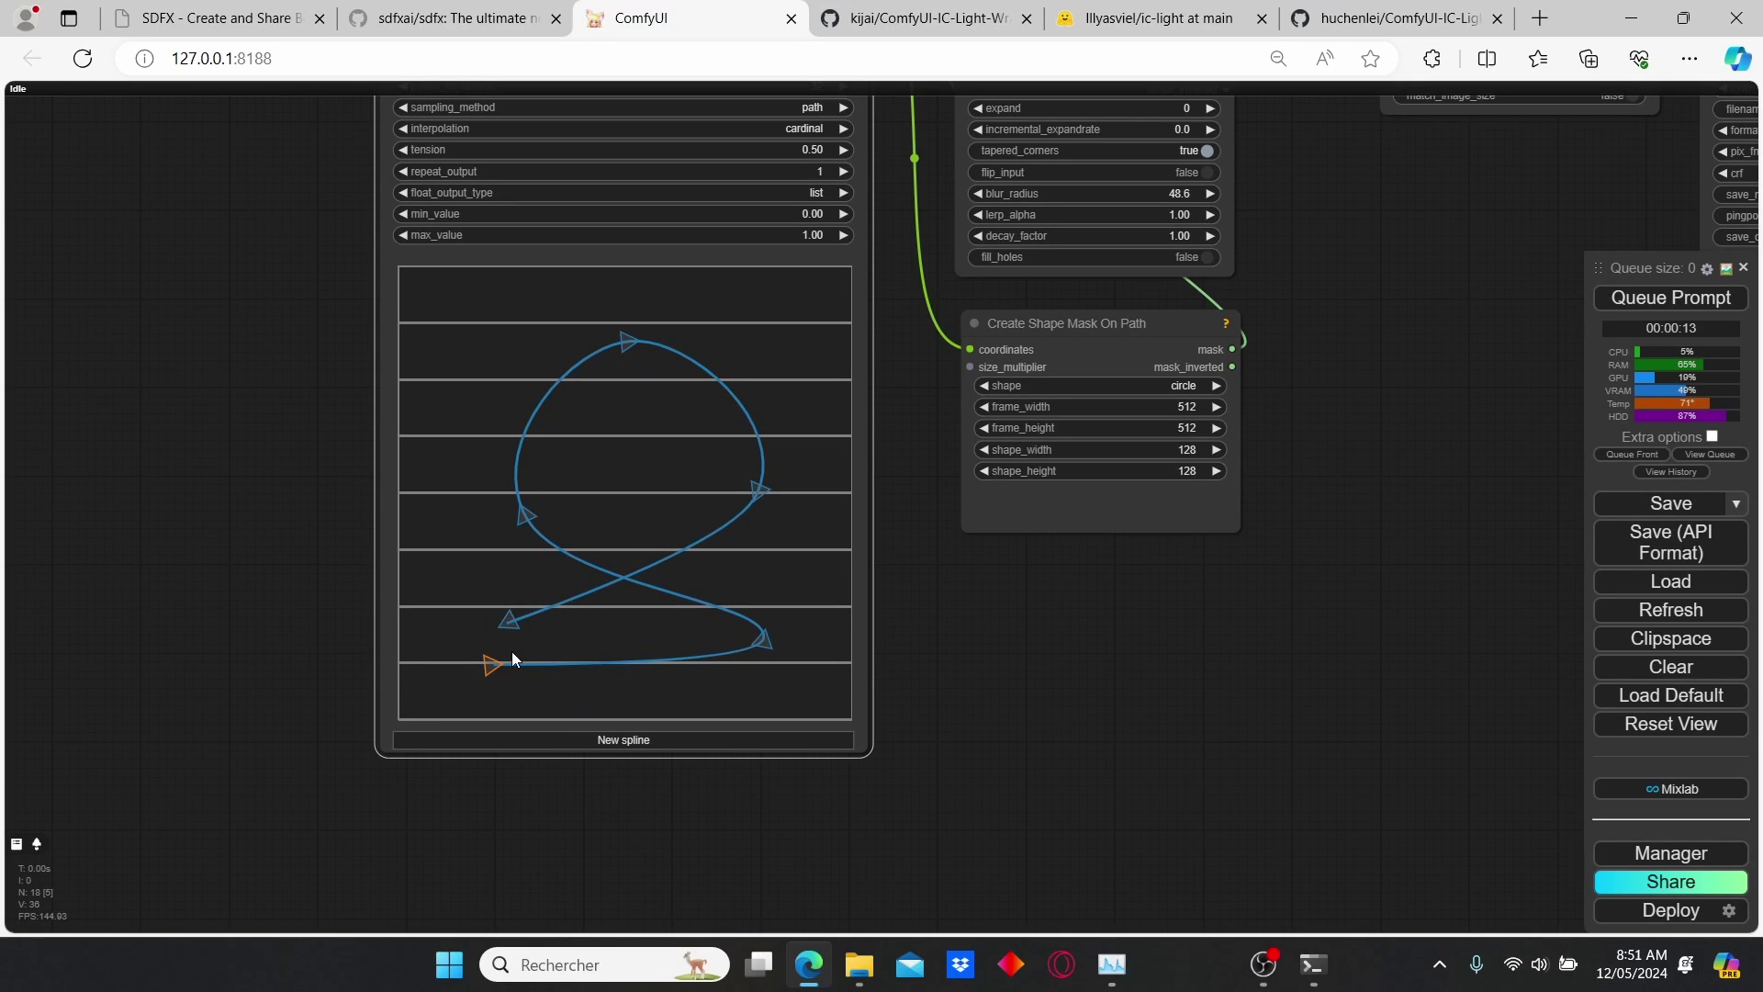
pyautogui.rightClick(521, 515)
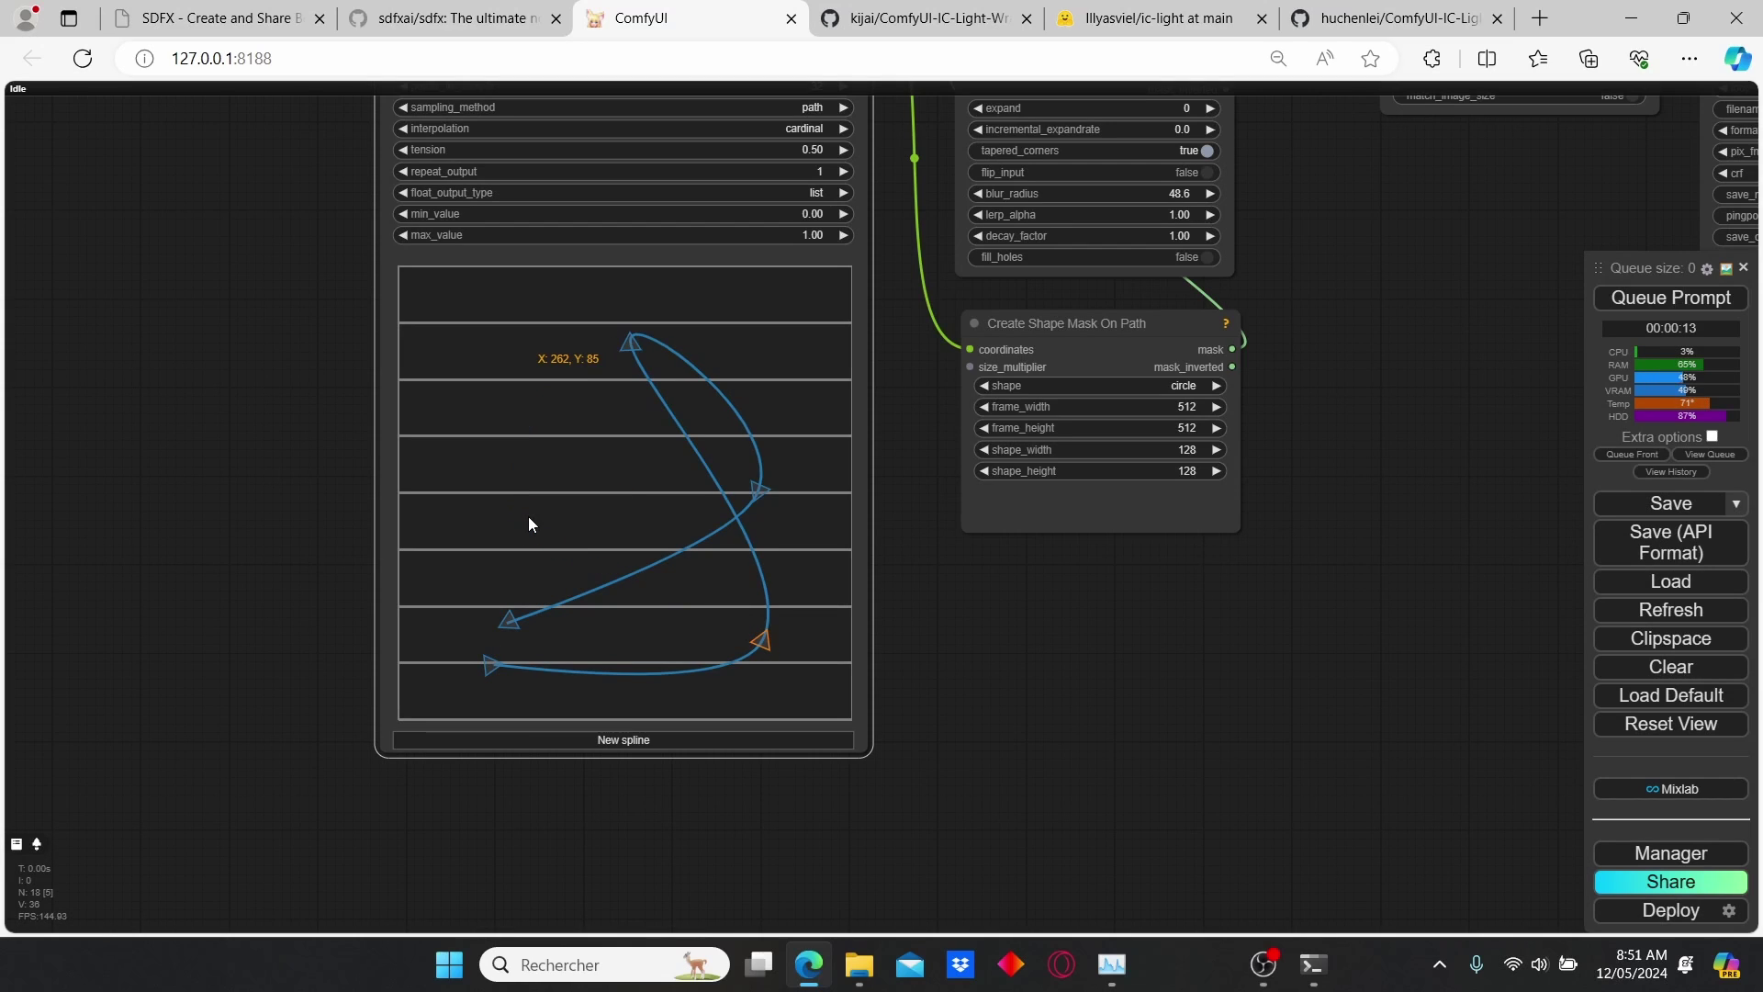
pyautogui.hotkey('ctrl', 'z')
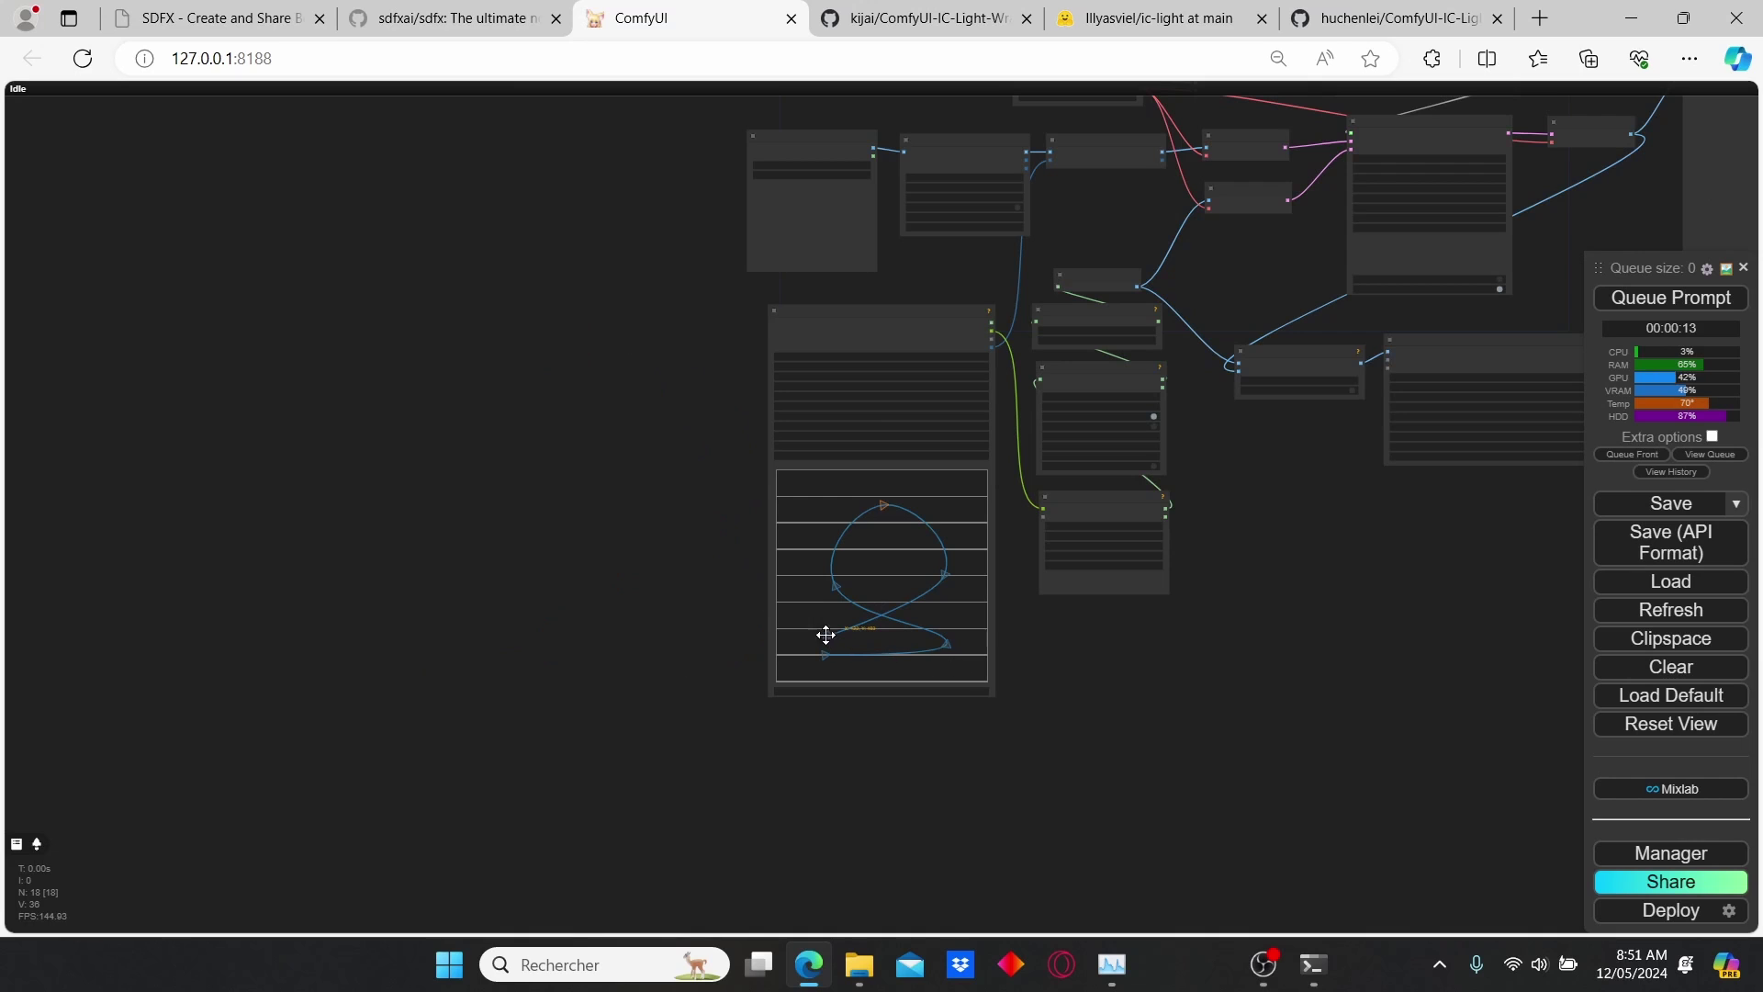
# Add a control point to the end of the Spline Editor's path and place it outside the loop, to its upper left.
pyautogui.scroll(9, 581, 576)
pyautogui.moveTo(795, 582); pyautogui.dragTo(250, 541)
pyautogui.scroll(3, 257, 545)
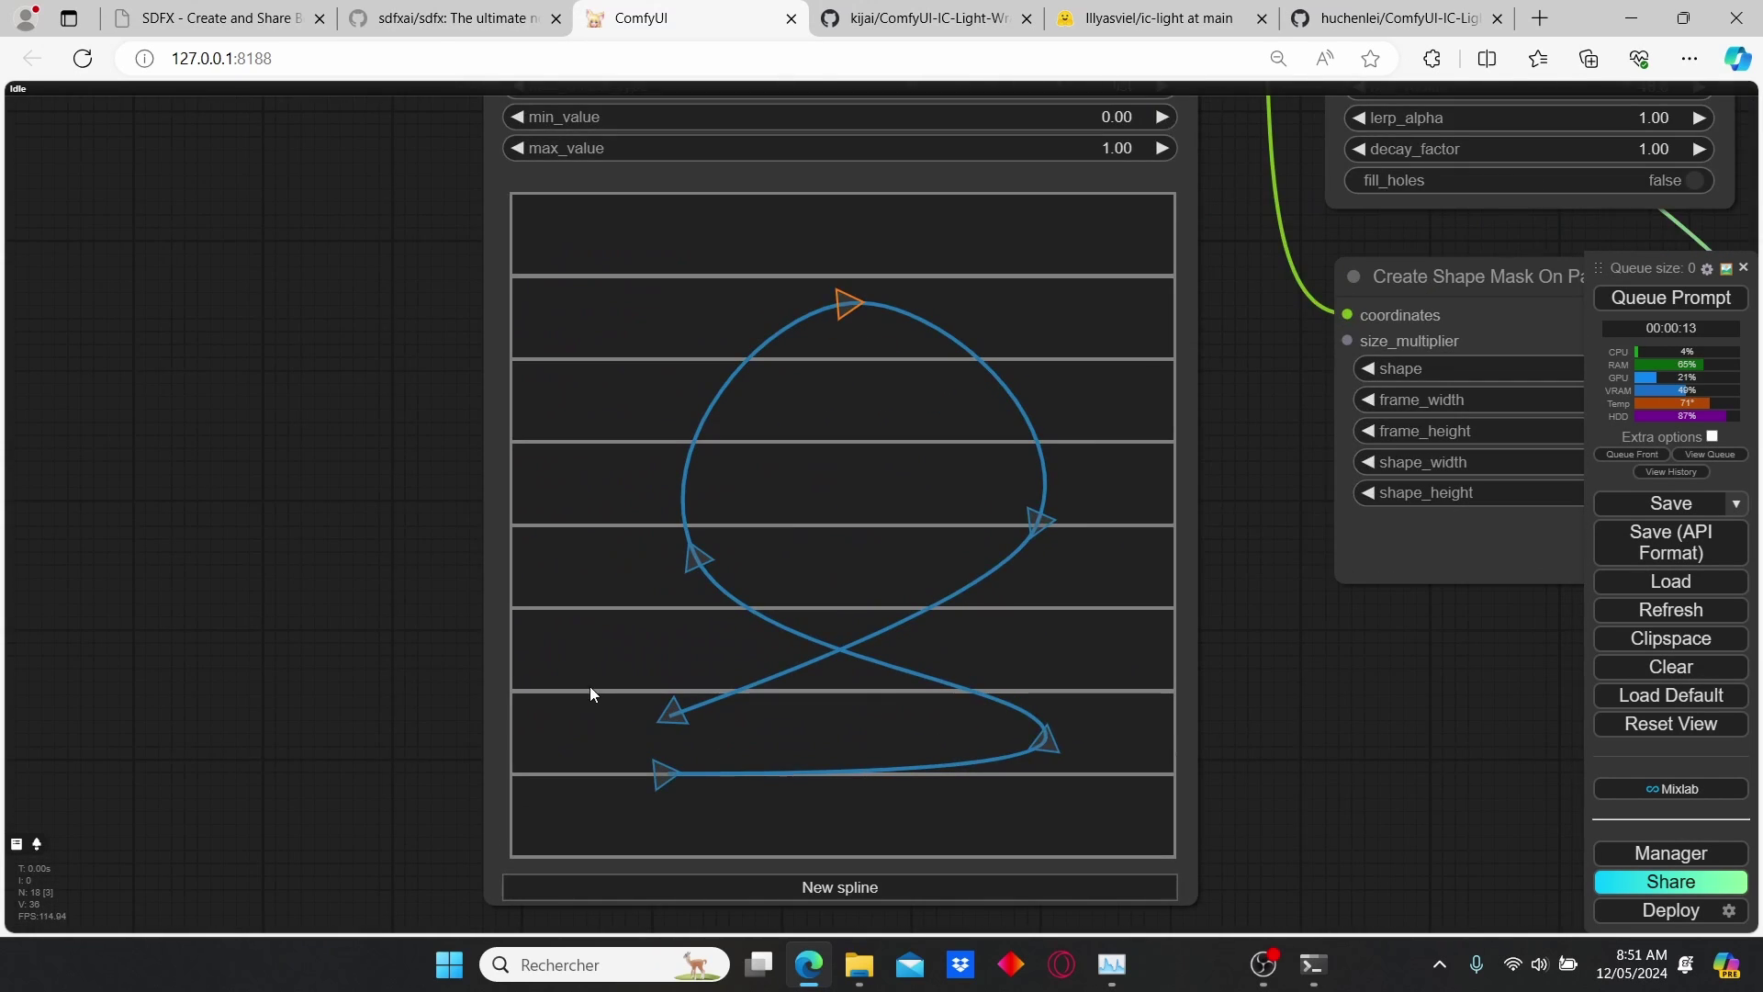
pyautogui.moveTo(397, 643); pyautogui.dragTo(254, 616)
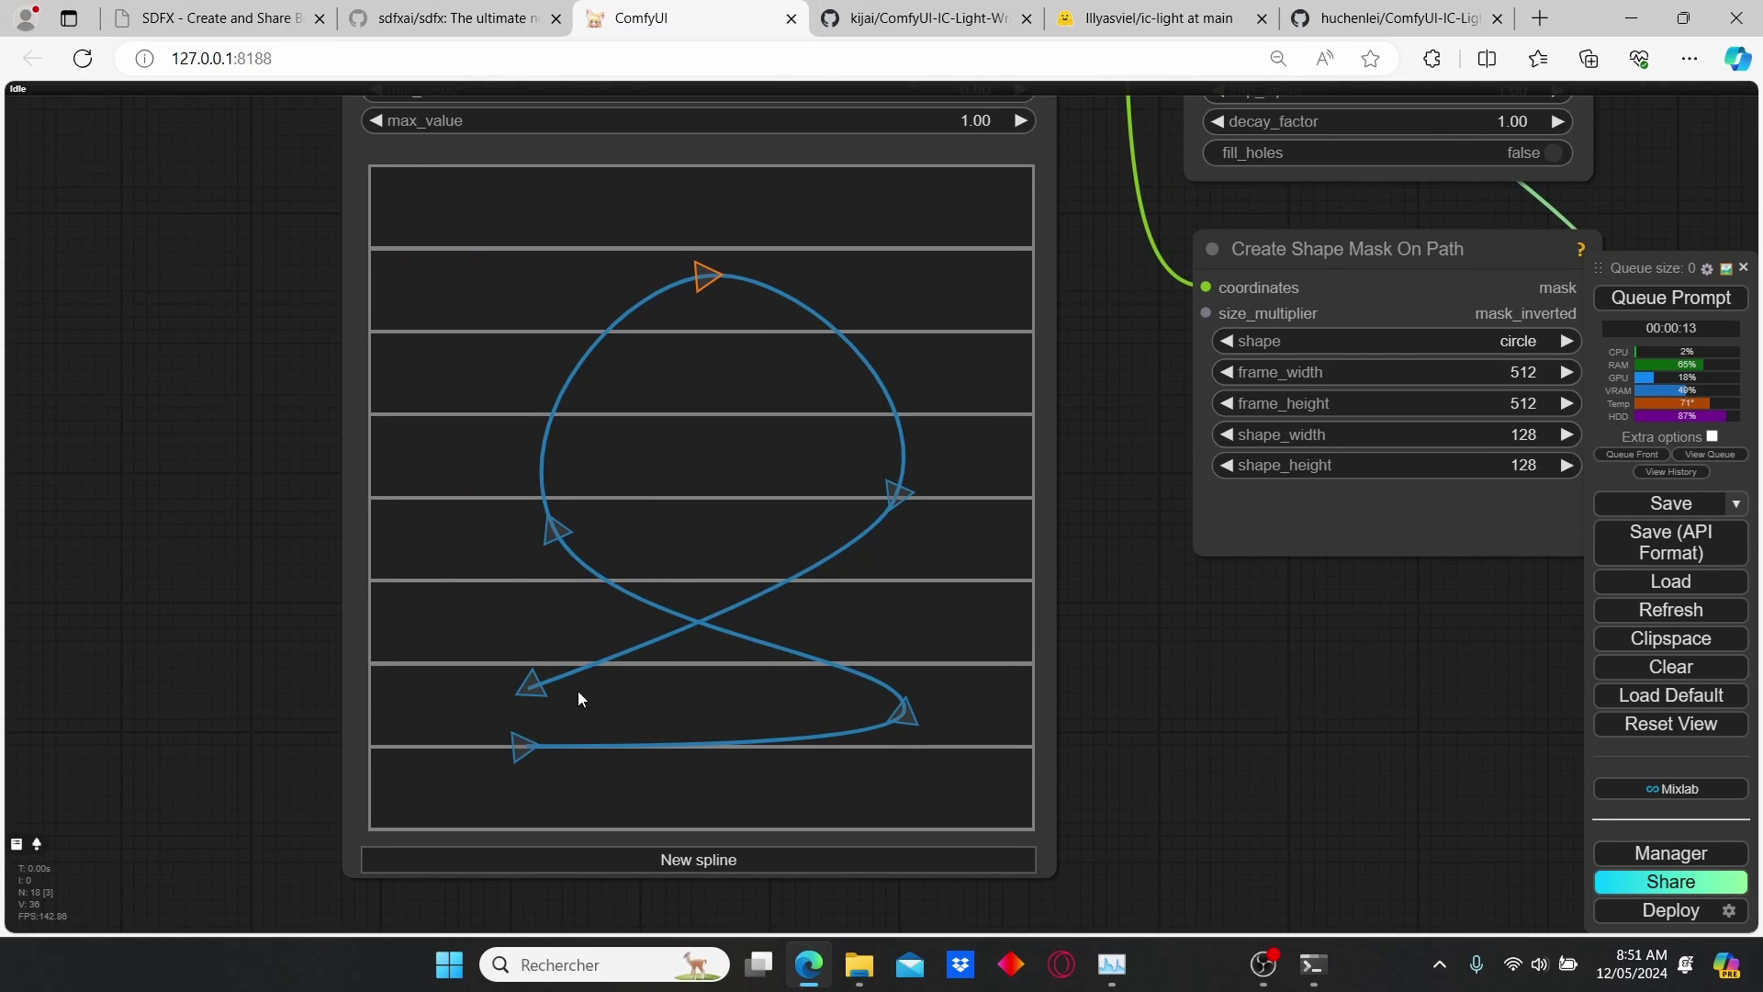
pyautogui.keyDown('ctrl'); pyautogui.click(711, 620); pyautogui.keyUp('ctrl')
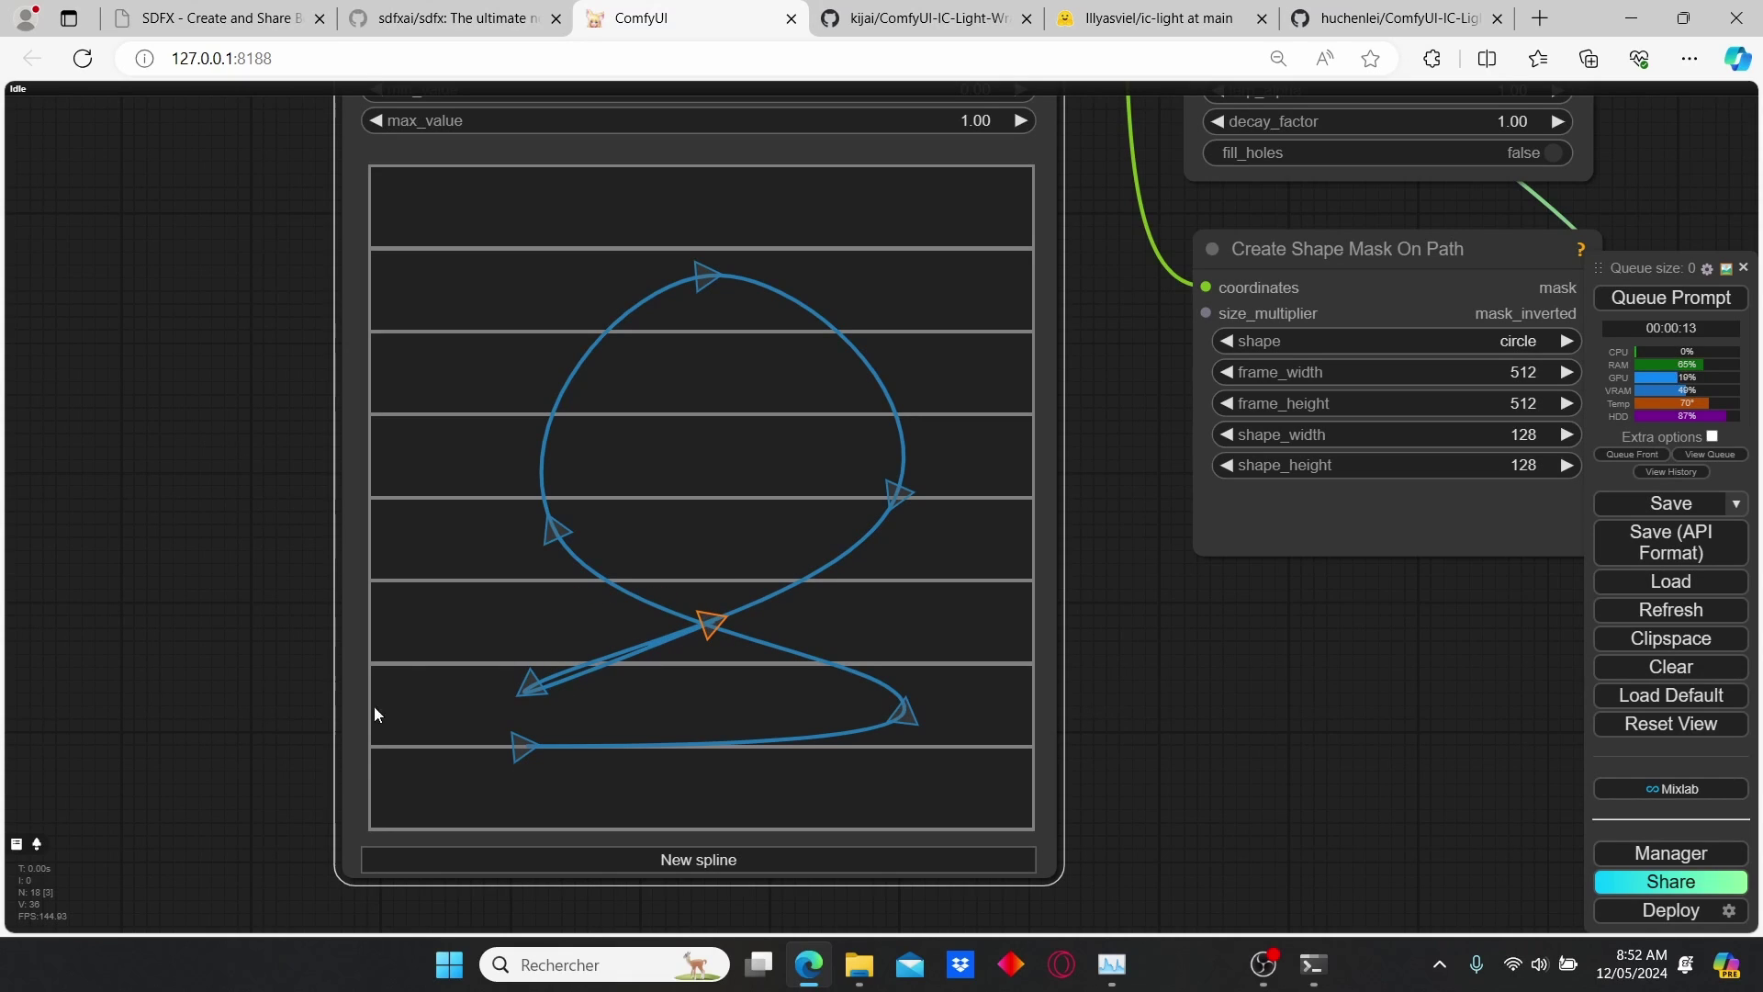
pyautogui.moveTo(718, 636); pyautogui.dragTo(453, 445)
# Load the dark armoured warrior picture ComfyUI_temp_hkrgm_00011_ into the Load Image node.
pyautogui.scroll(-5, 1102, 542)
pyautogui.moveTo(1102, 211); pyautogui.dragTo(1070, 551)
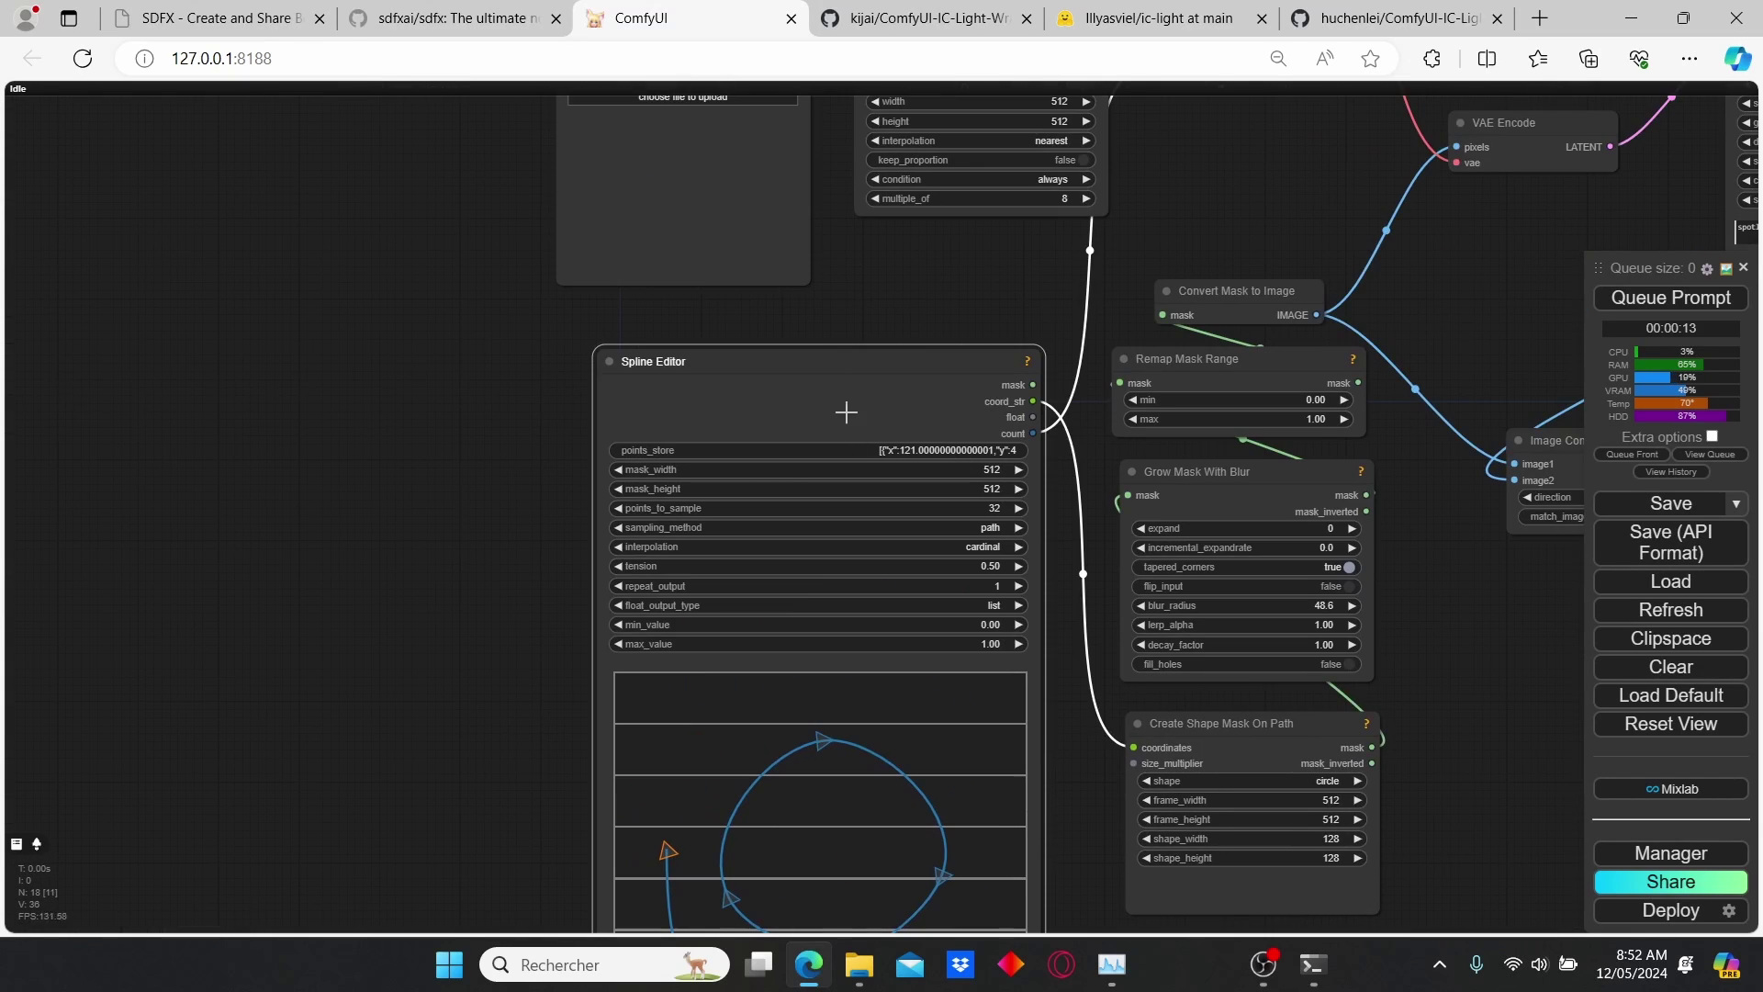
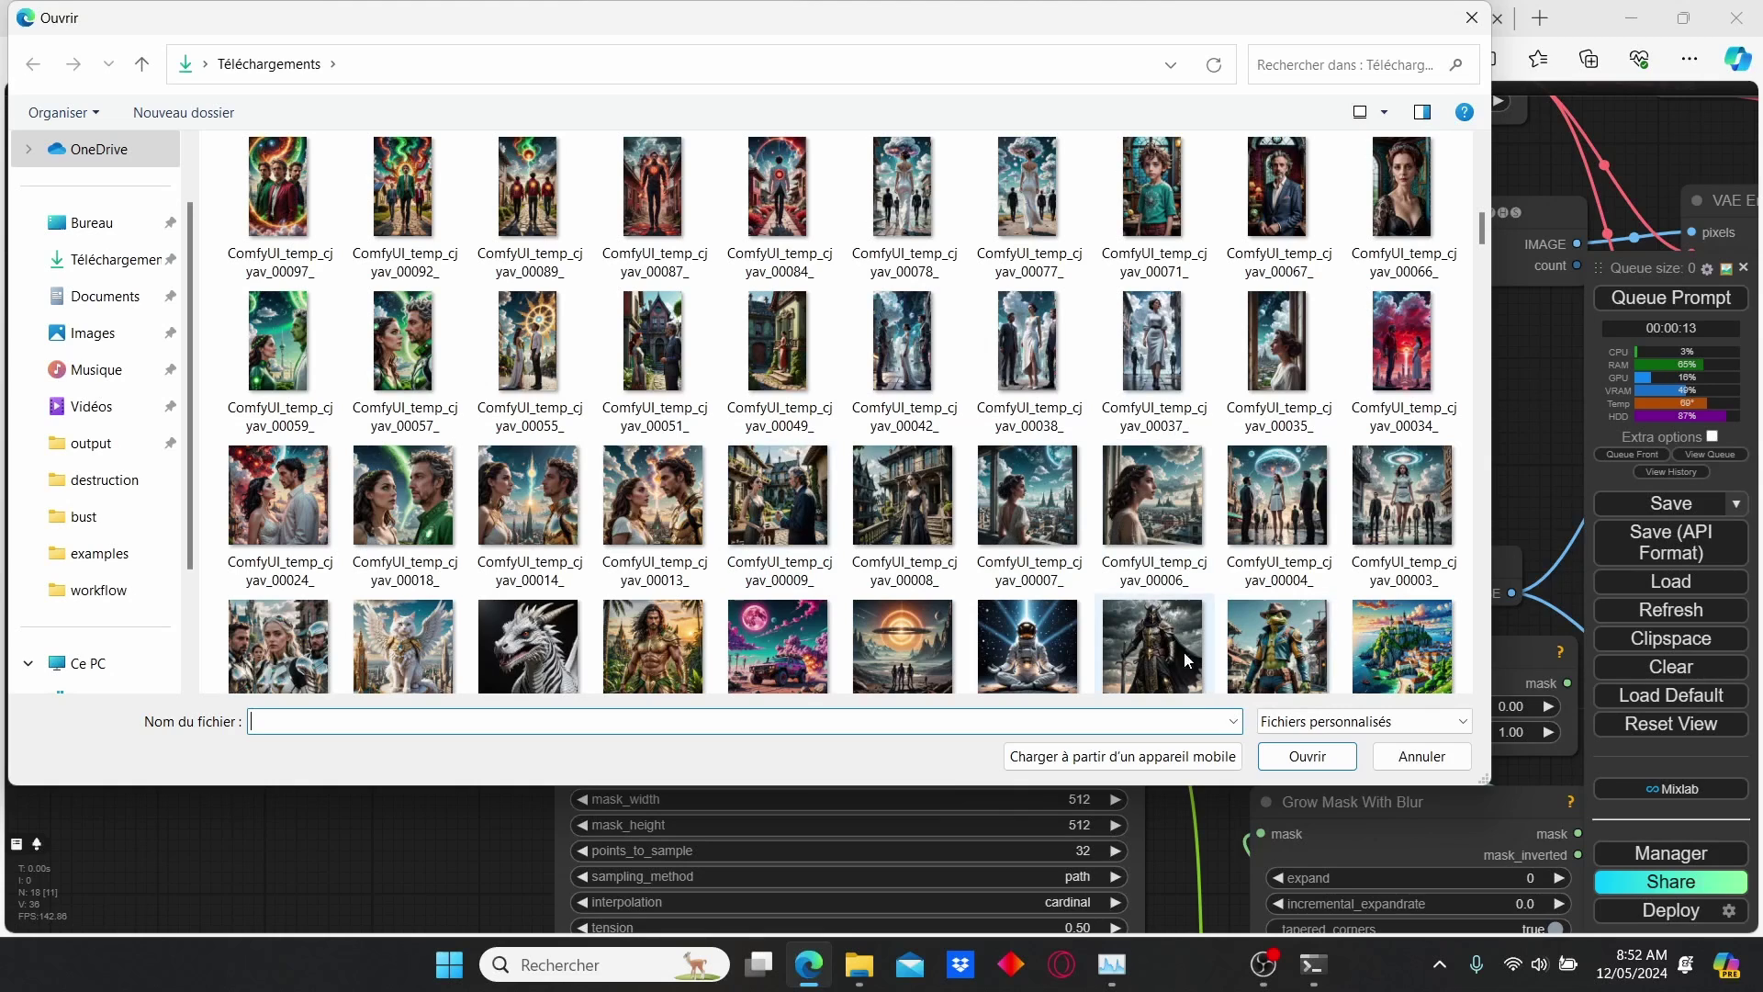
pyautogui.doubleClick(1182, 652)
# Set the warrior picture ComfyUI_temp_hkrgm_00011_ as the background image of the Spline Editor's canvas.
pyautogui.moveTo(918, 601); pyautogui.dragTo(748, 119)
pyautogui.scroll(-2, 437, 575)
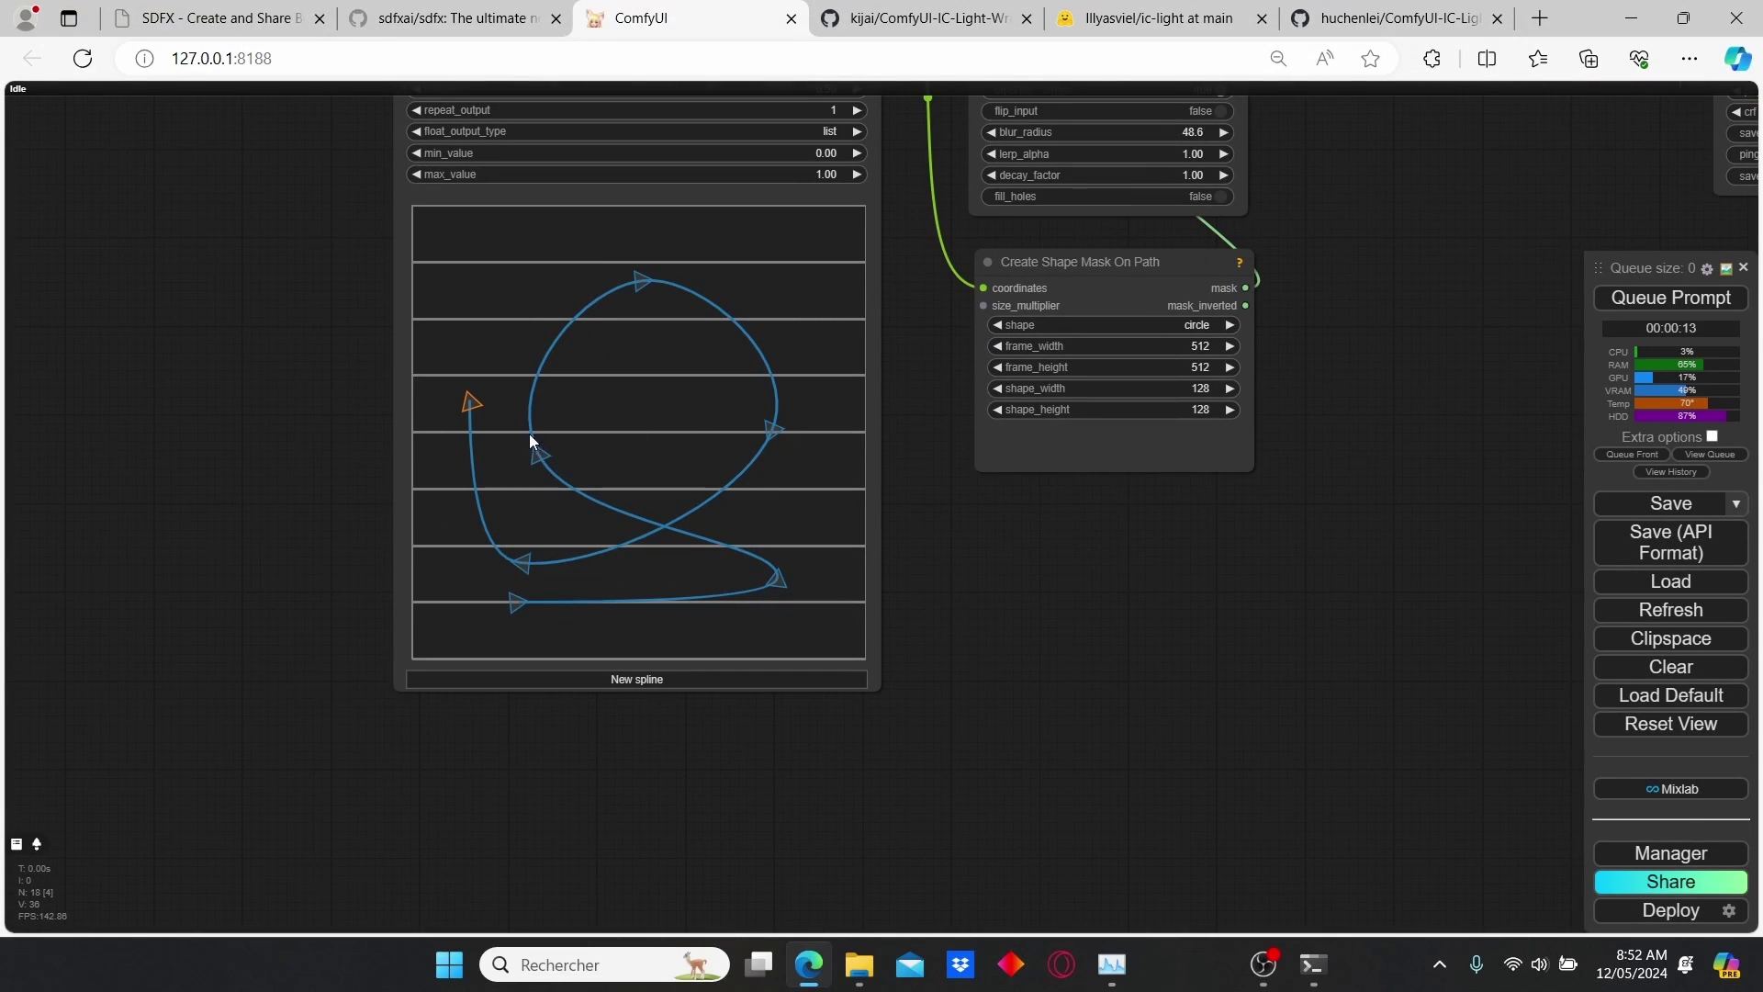
pyautogui.rightClick(700, 441)
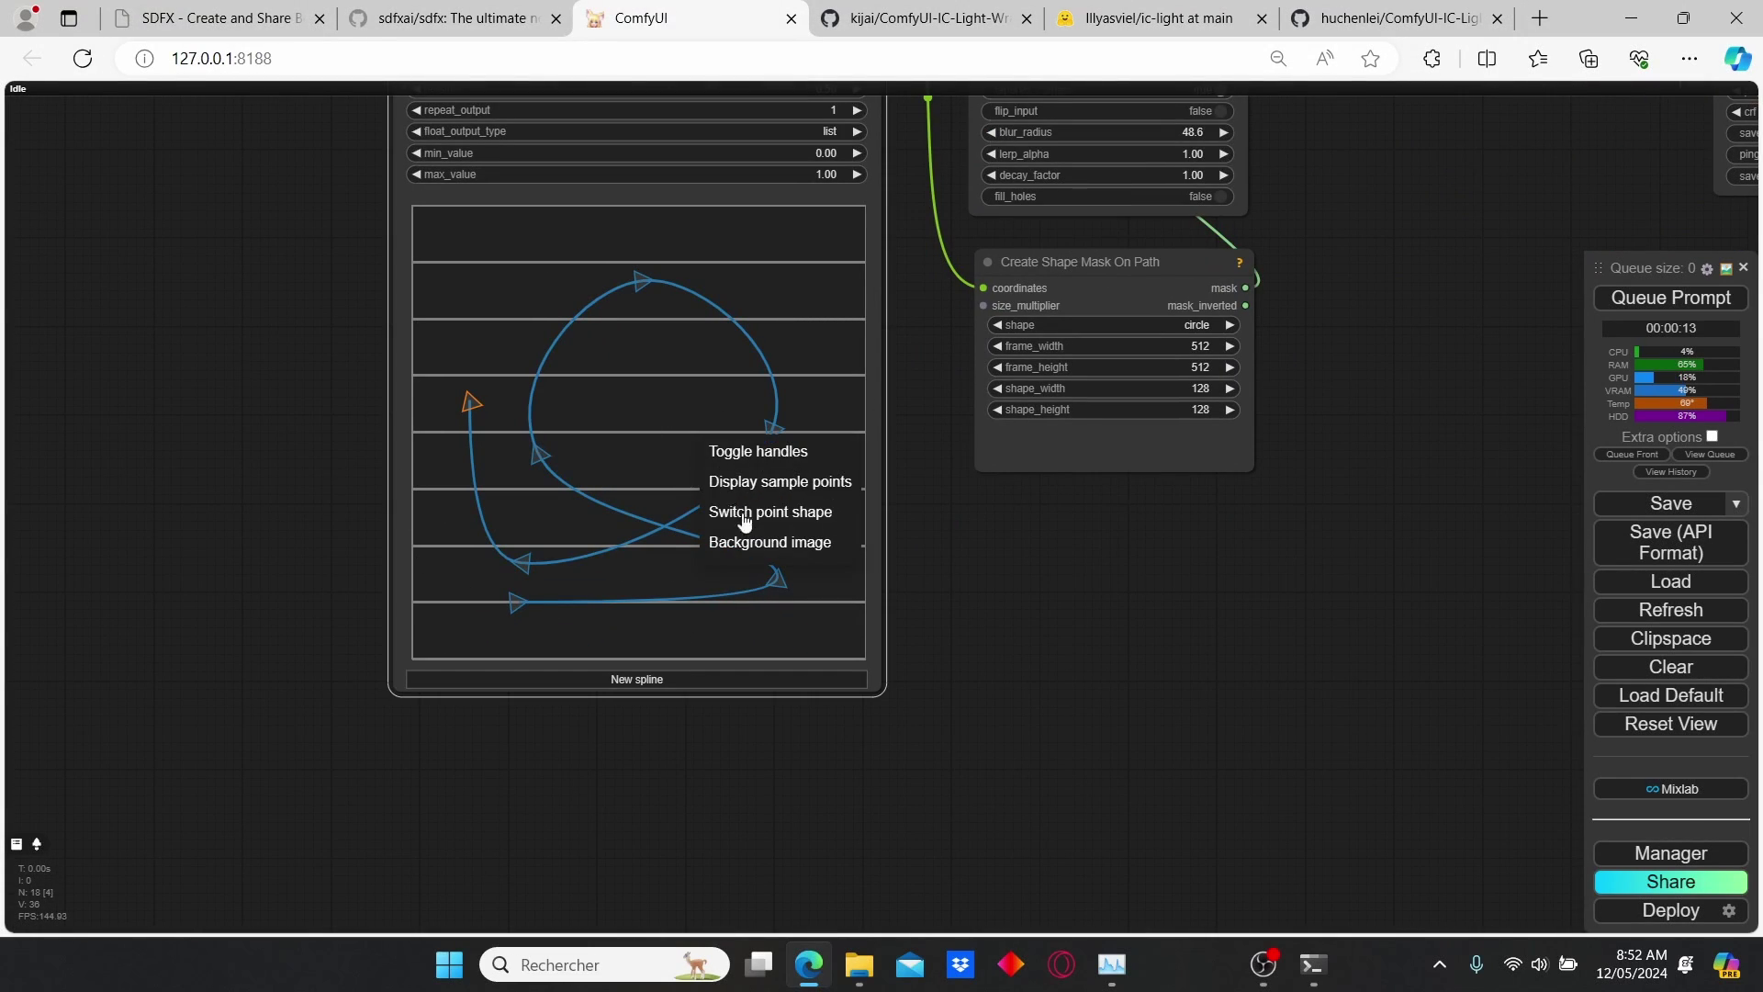
pyautogui.click(780, 543)
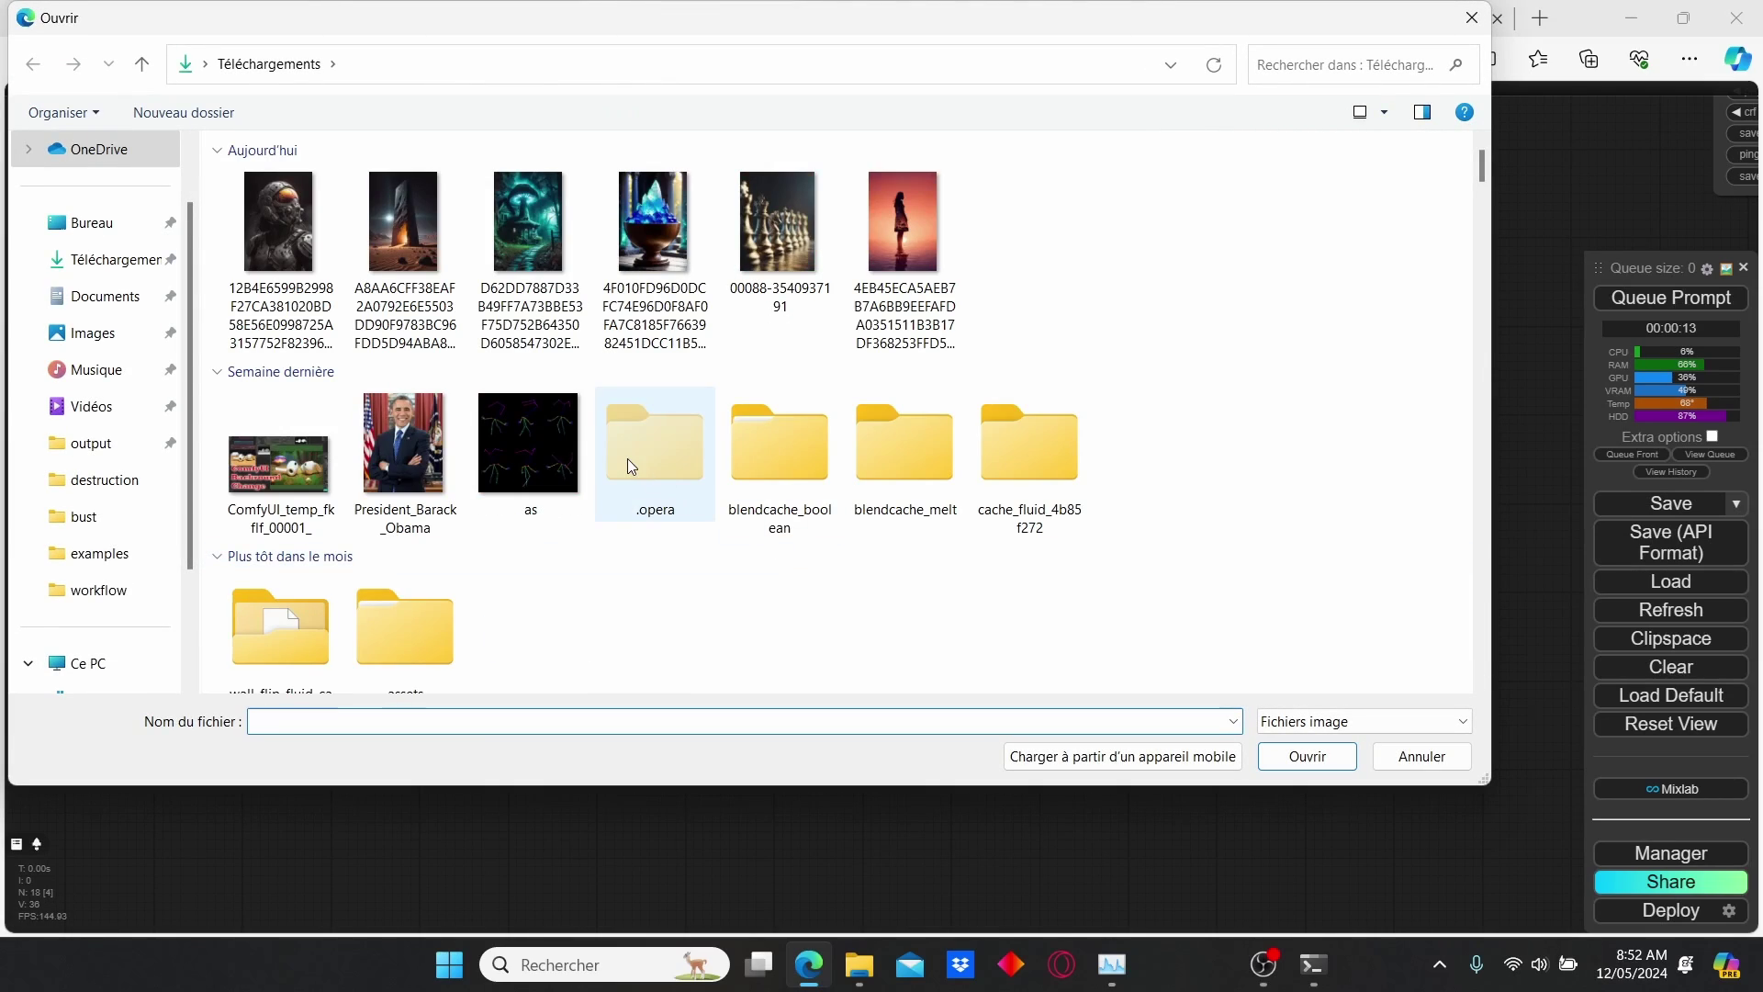
pyautogui.scroll(-5, 626, 461)
pyautogui.scroll(-10, 626, 461)
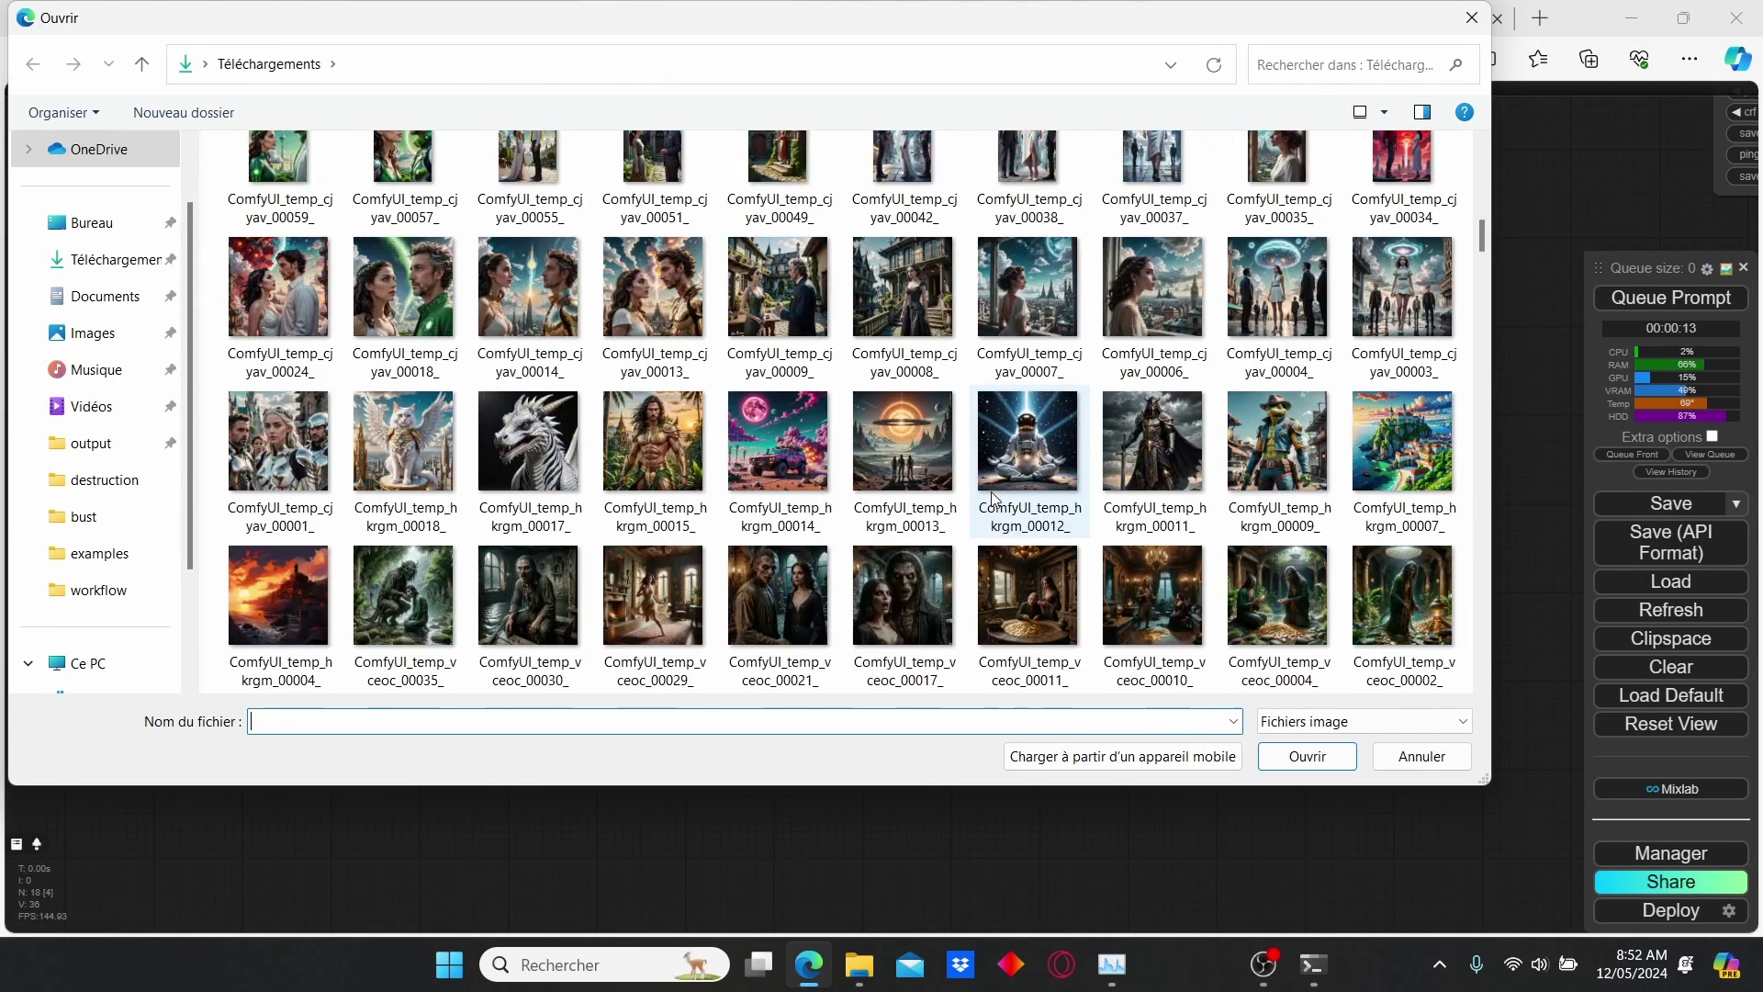
pyautogui.doubleClick(1201, 464)
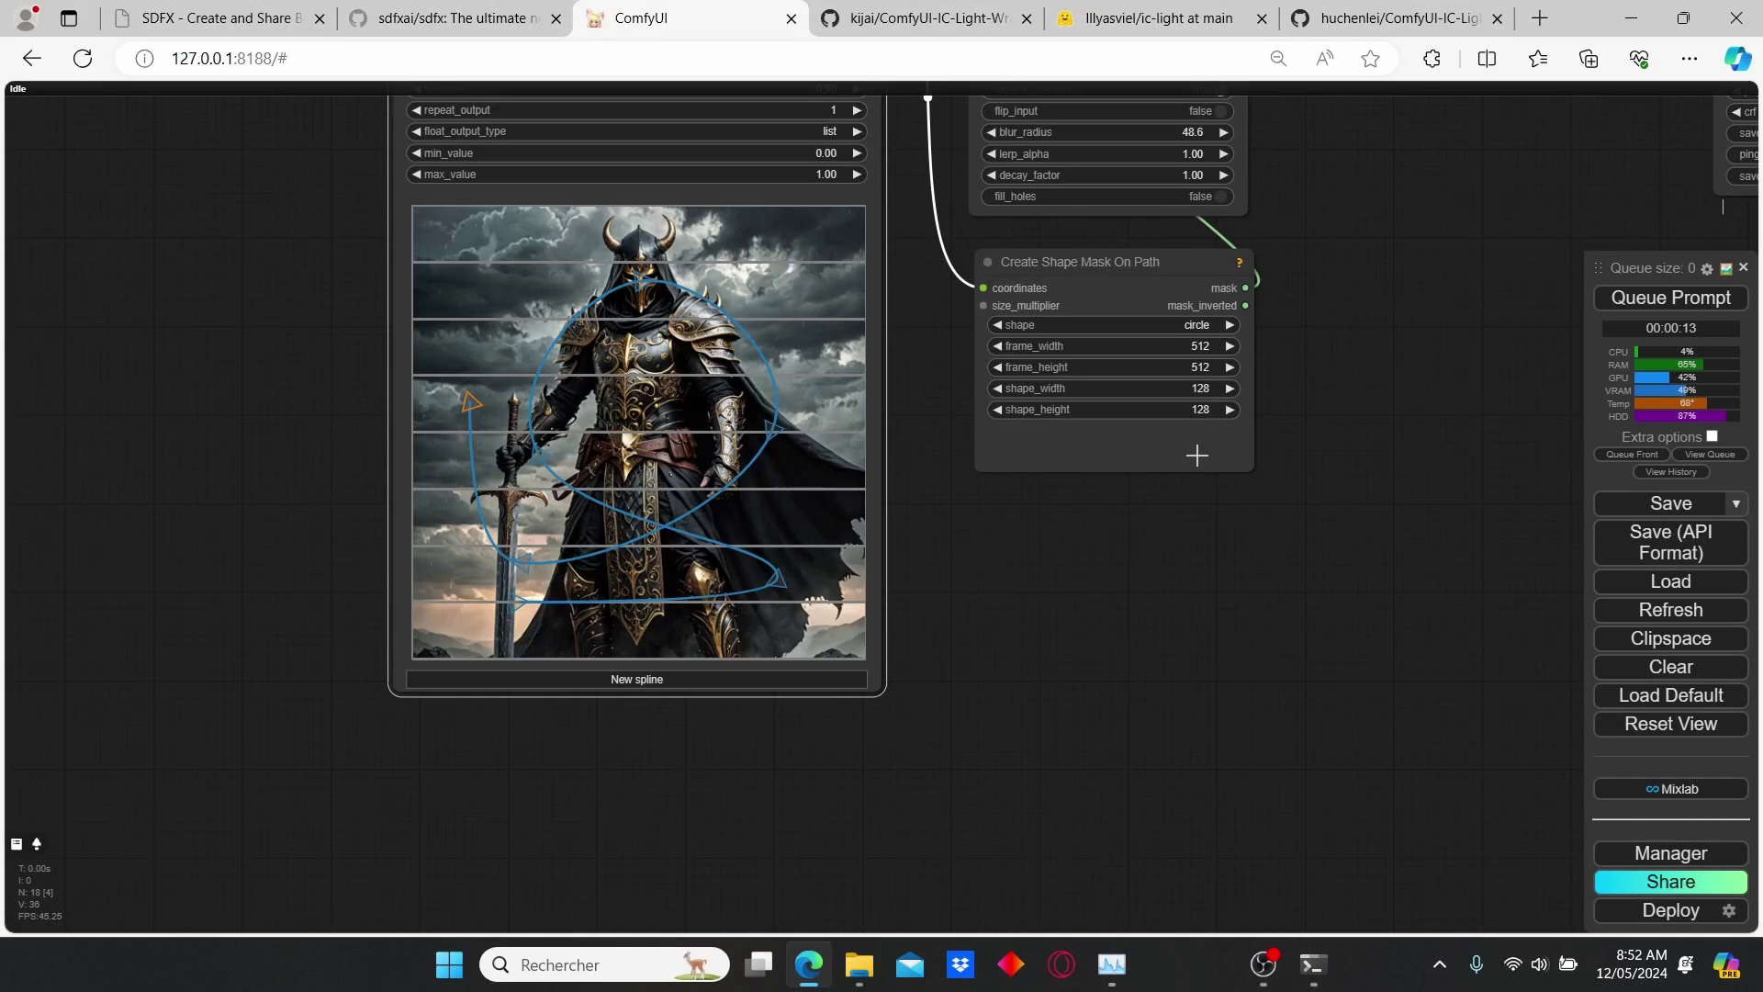
# Set the expand value of the Grow Mask With Blur node to 7.
pyautogui.moveTo(972, 408); pyautogui.dragTo(985, 516)
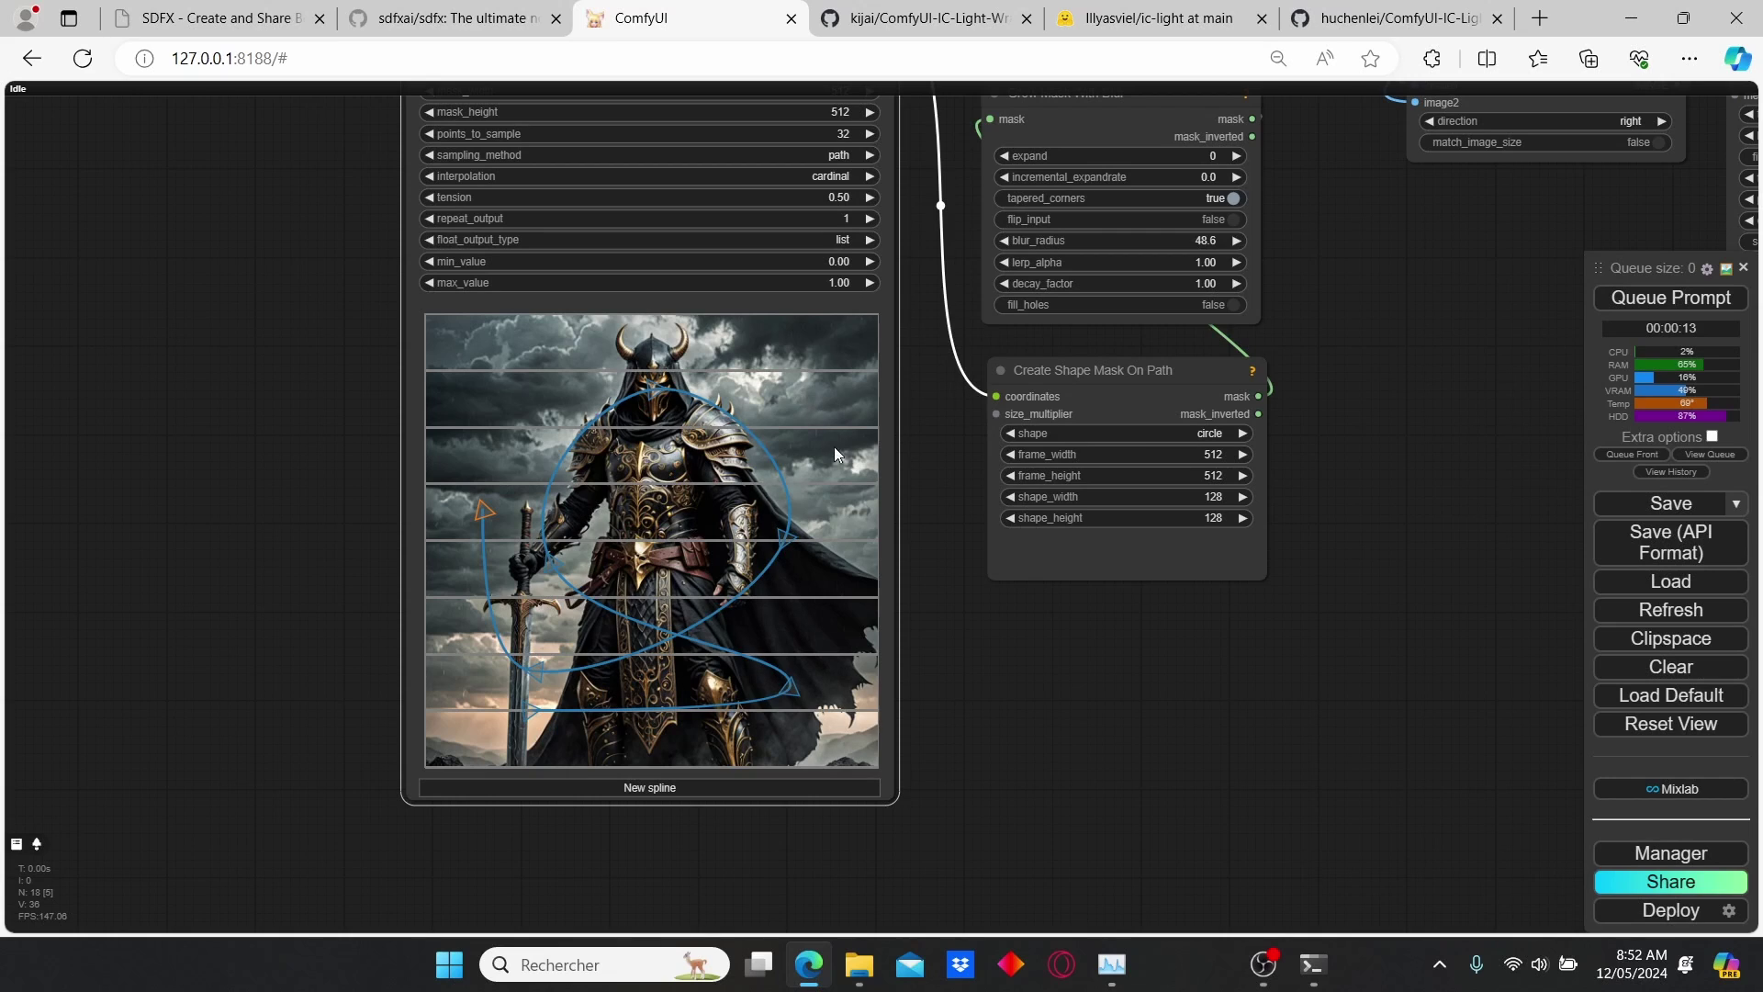
pyautogui.moveTo(1295, 283); pyautogui.dragTo(988, 557)
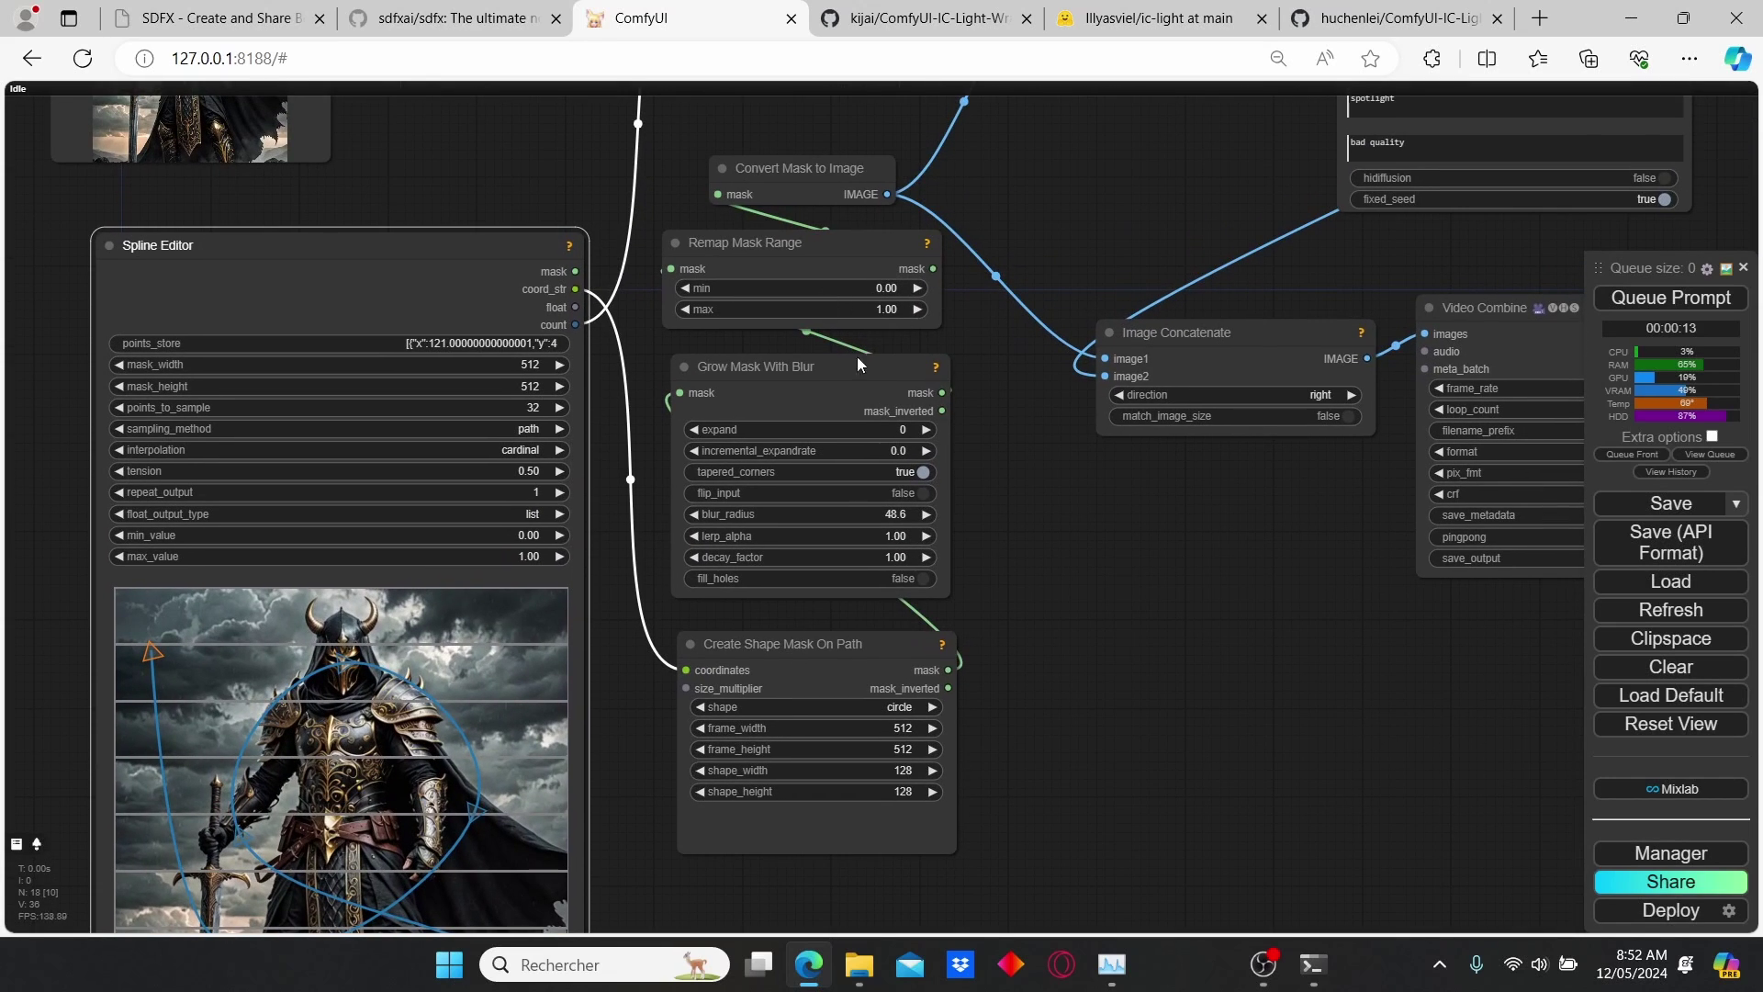
pyautogui.scroll(1, 1013, 433)
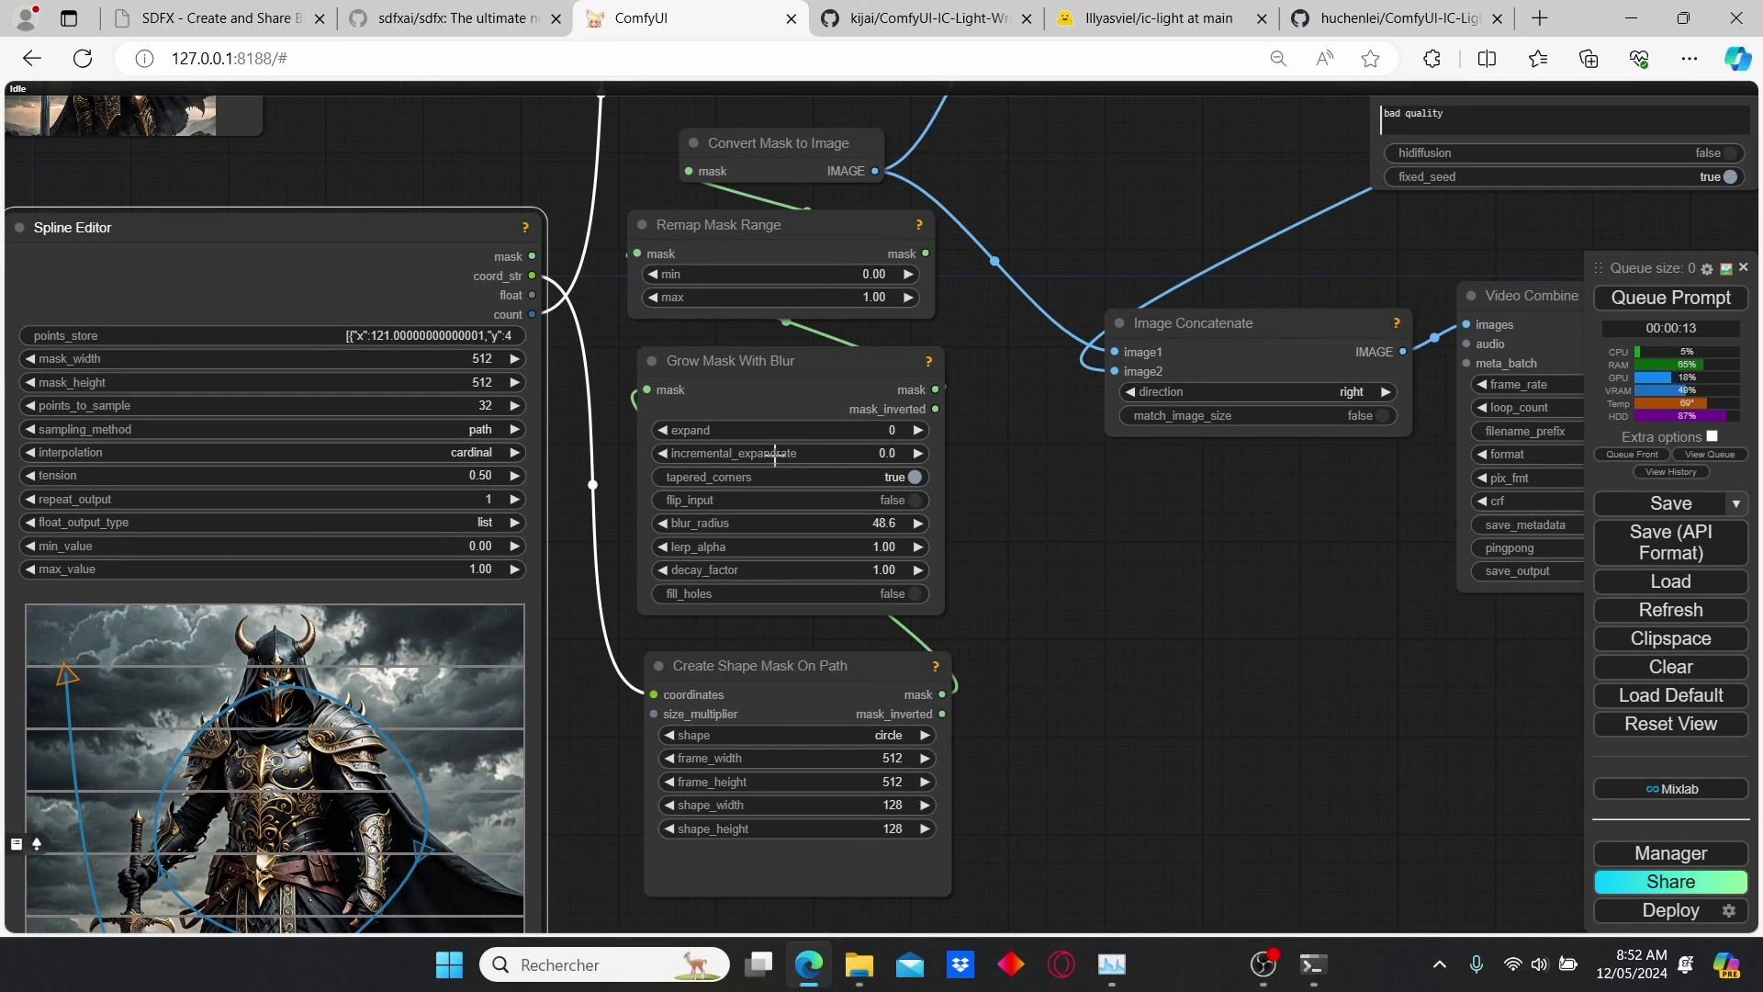
pyautogui.scroll(3, 877, 454)
pyautogui.click(883, 414)
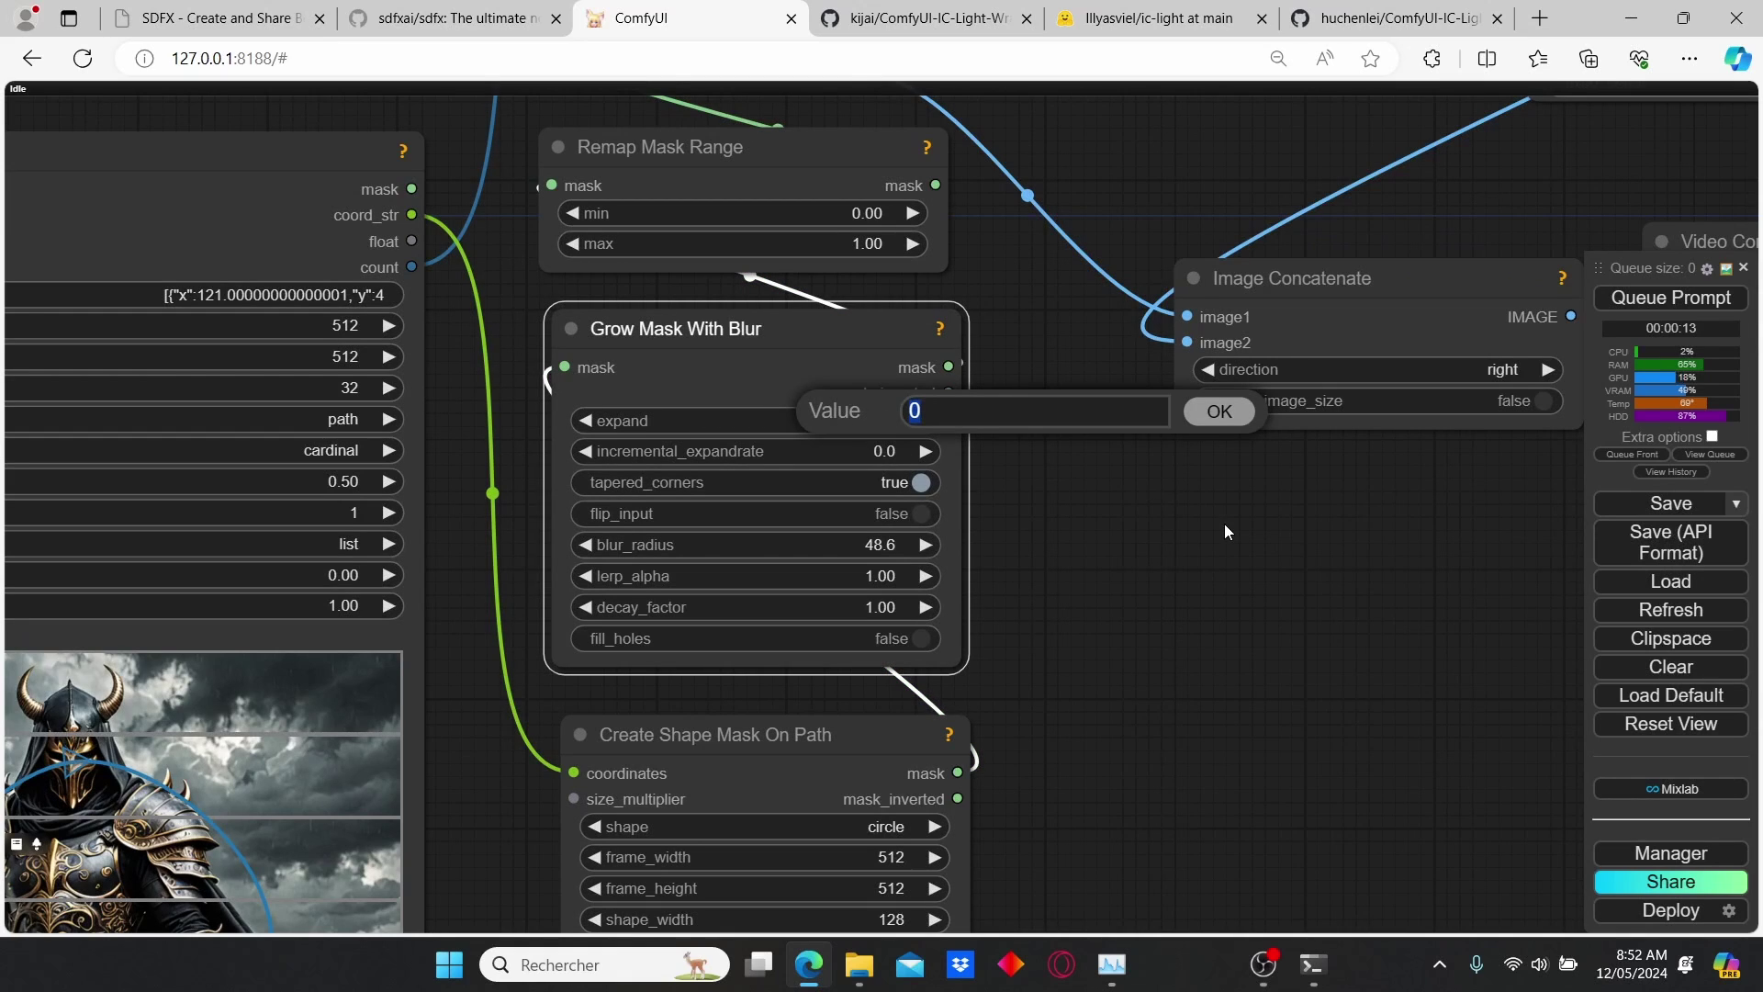
pyautogui.write('7')
pyautogui.press('Return')
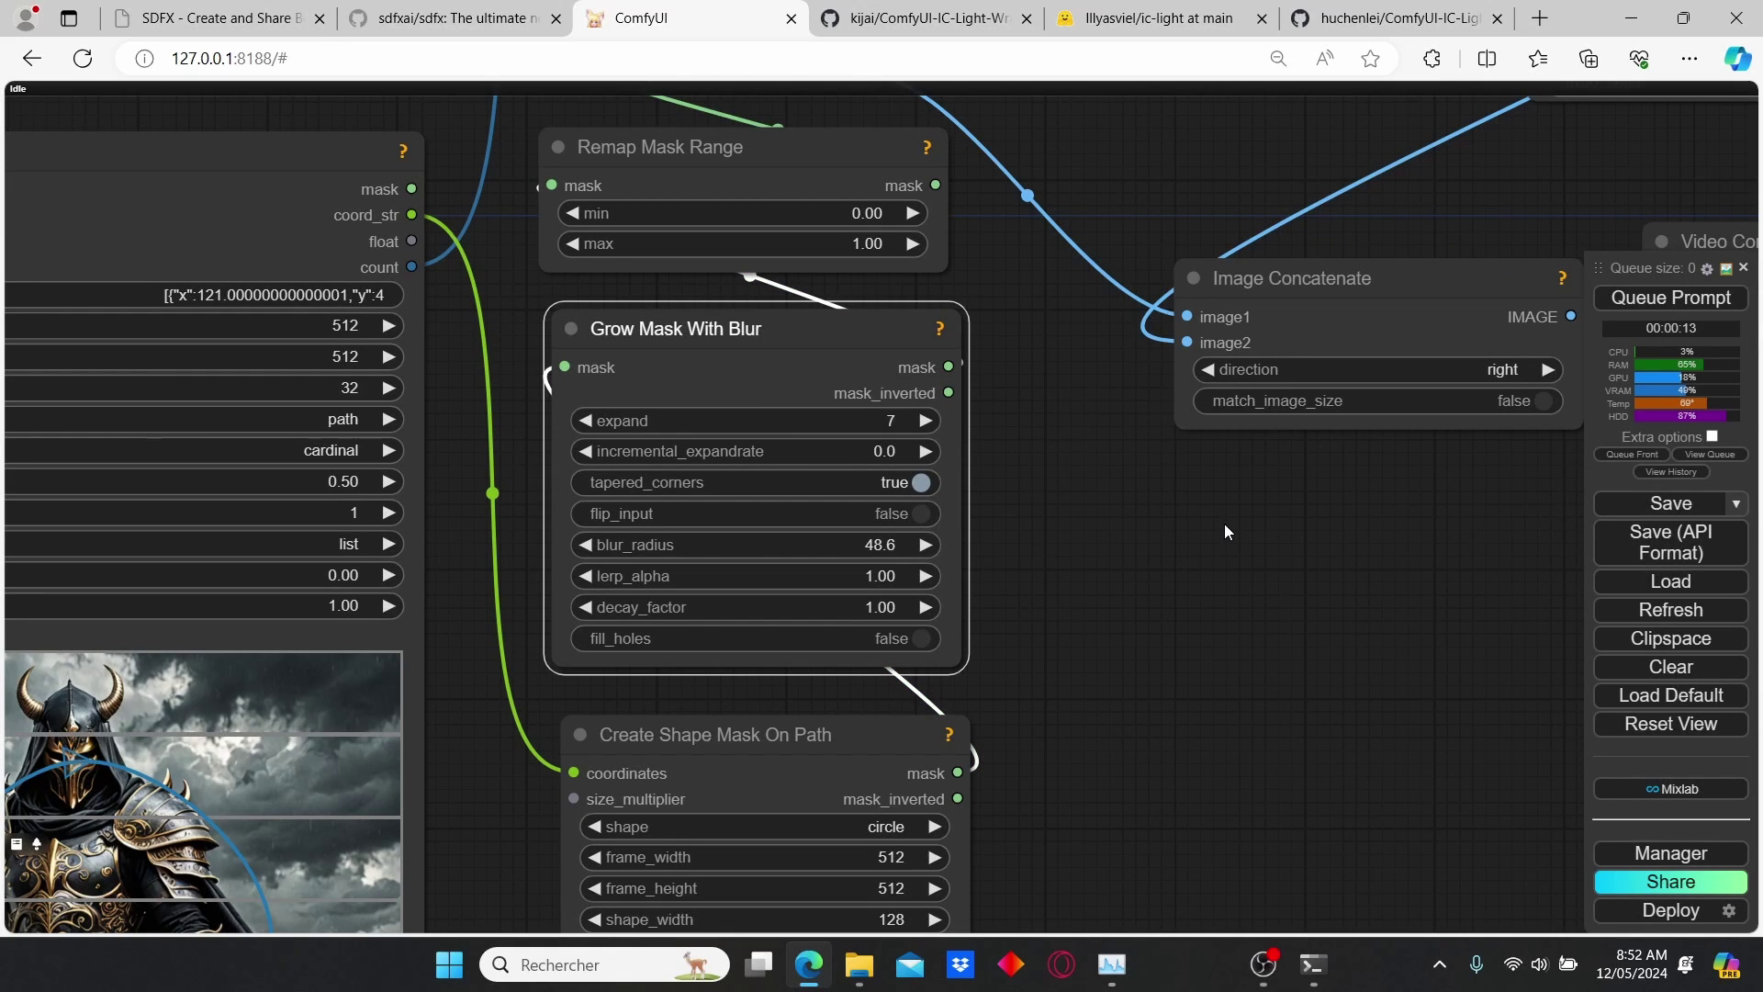
# Set both shape_width and shape_height to 256 in the Create Shape Mask On Path node.
pyautogui.scroll(-2, 1223, 525)
pyautogui.moveTo(1100, 663); pyautogui.dragTo(988, 397)
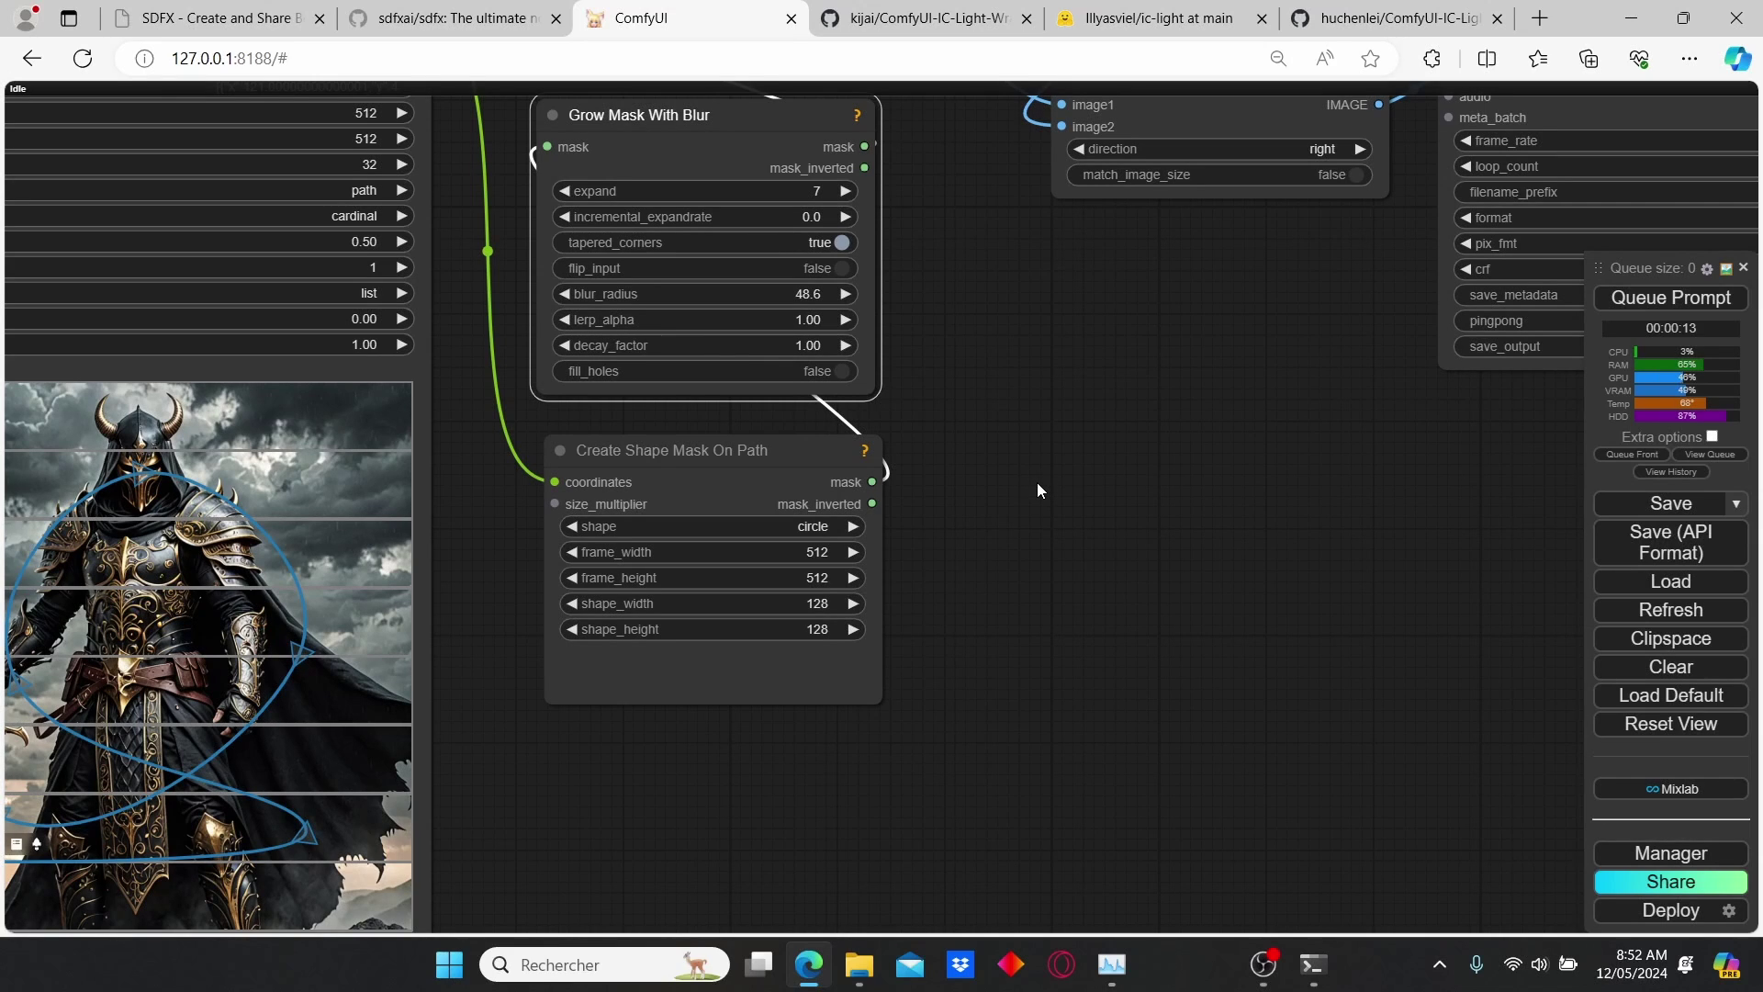
pyautogui.scroll(1, 855, 531)
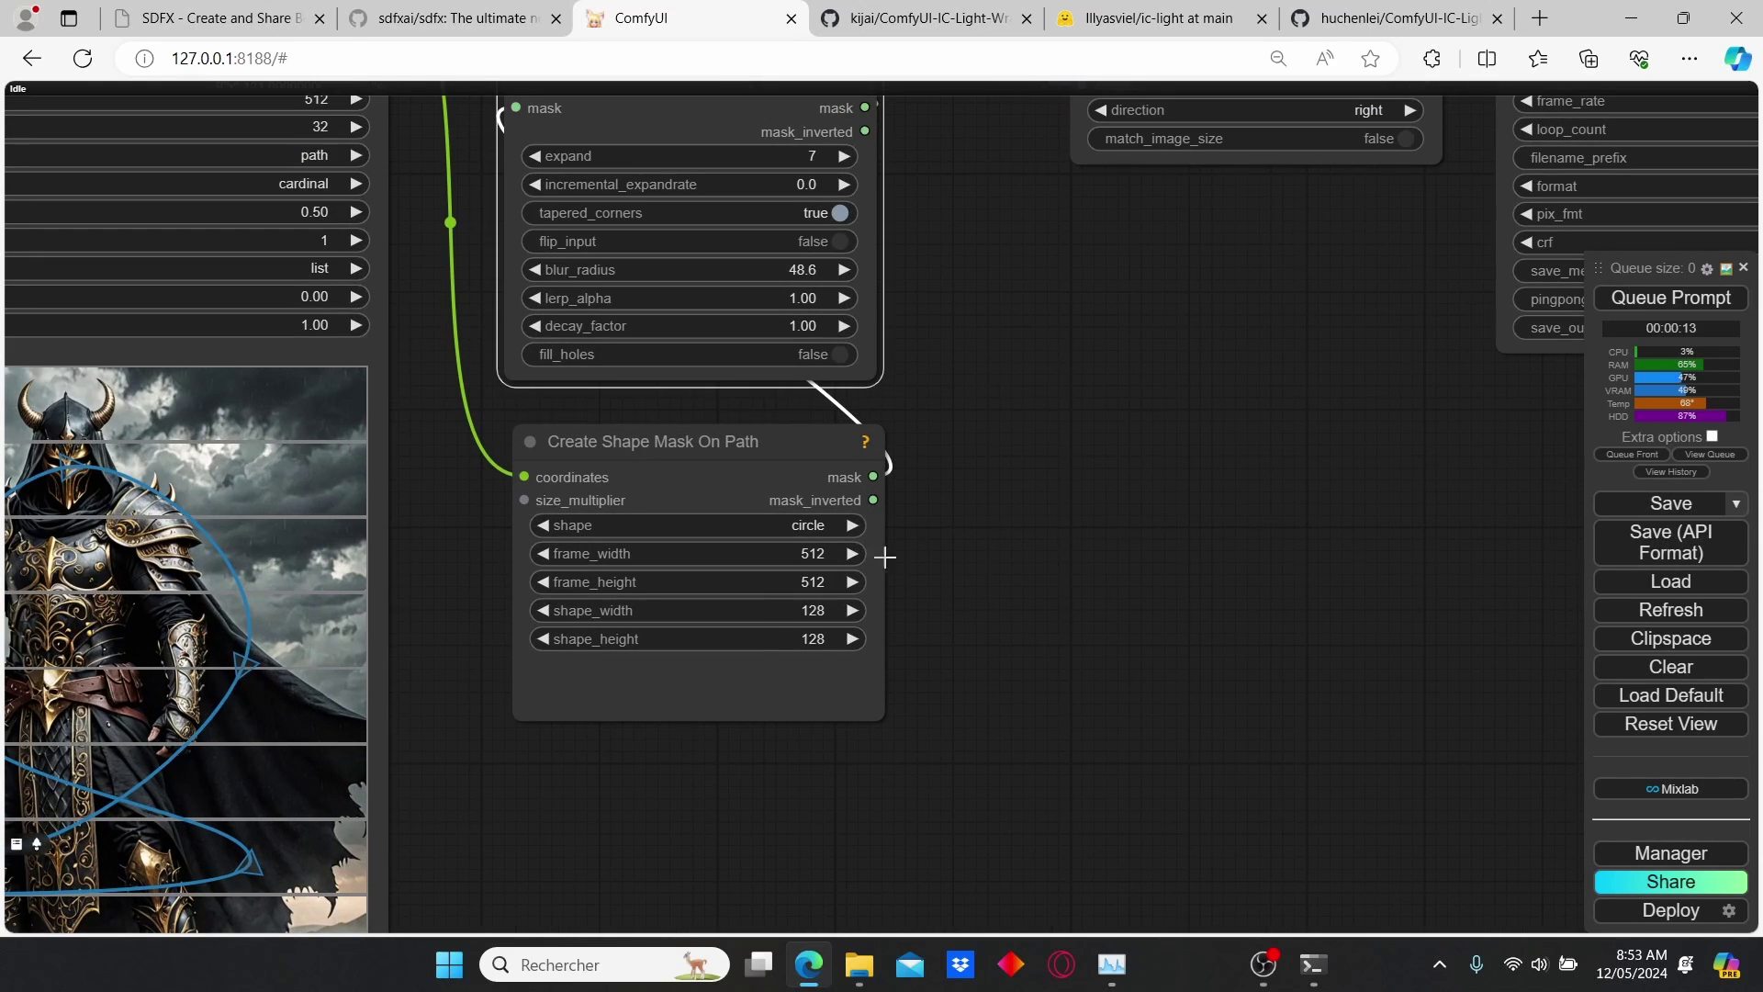
pyautogui.scroll(3, 774, 665)
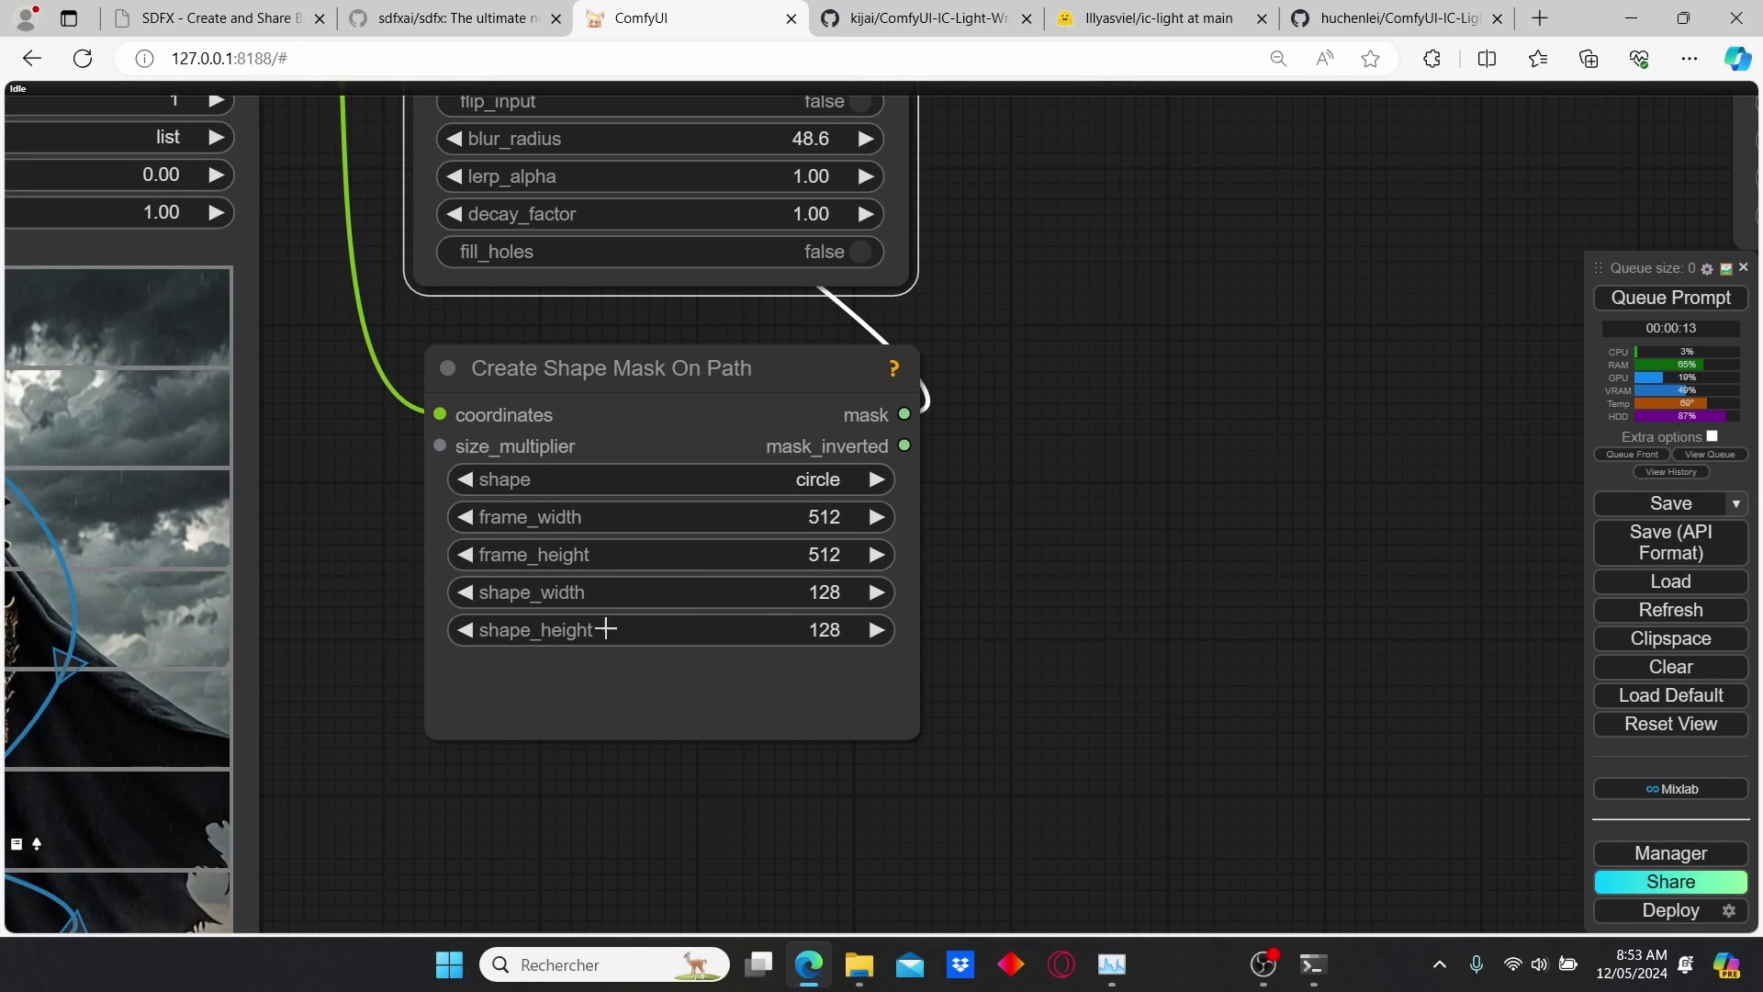
pyautogui.click(825, 593)
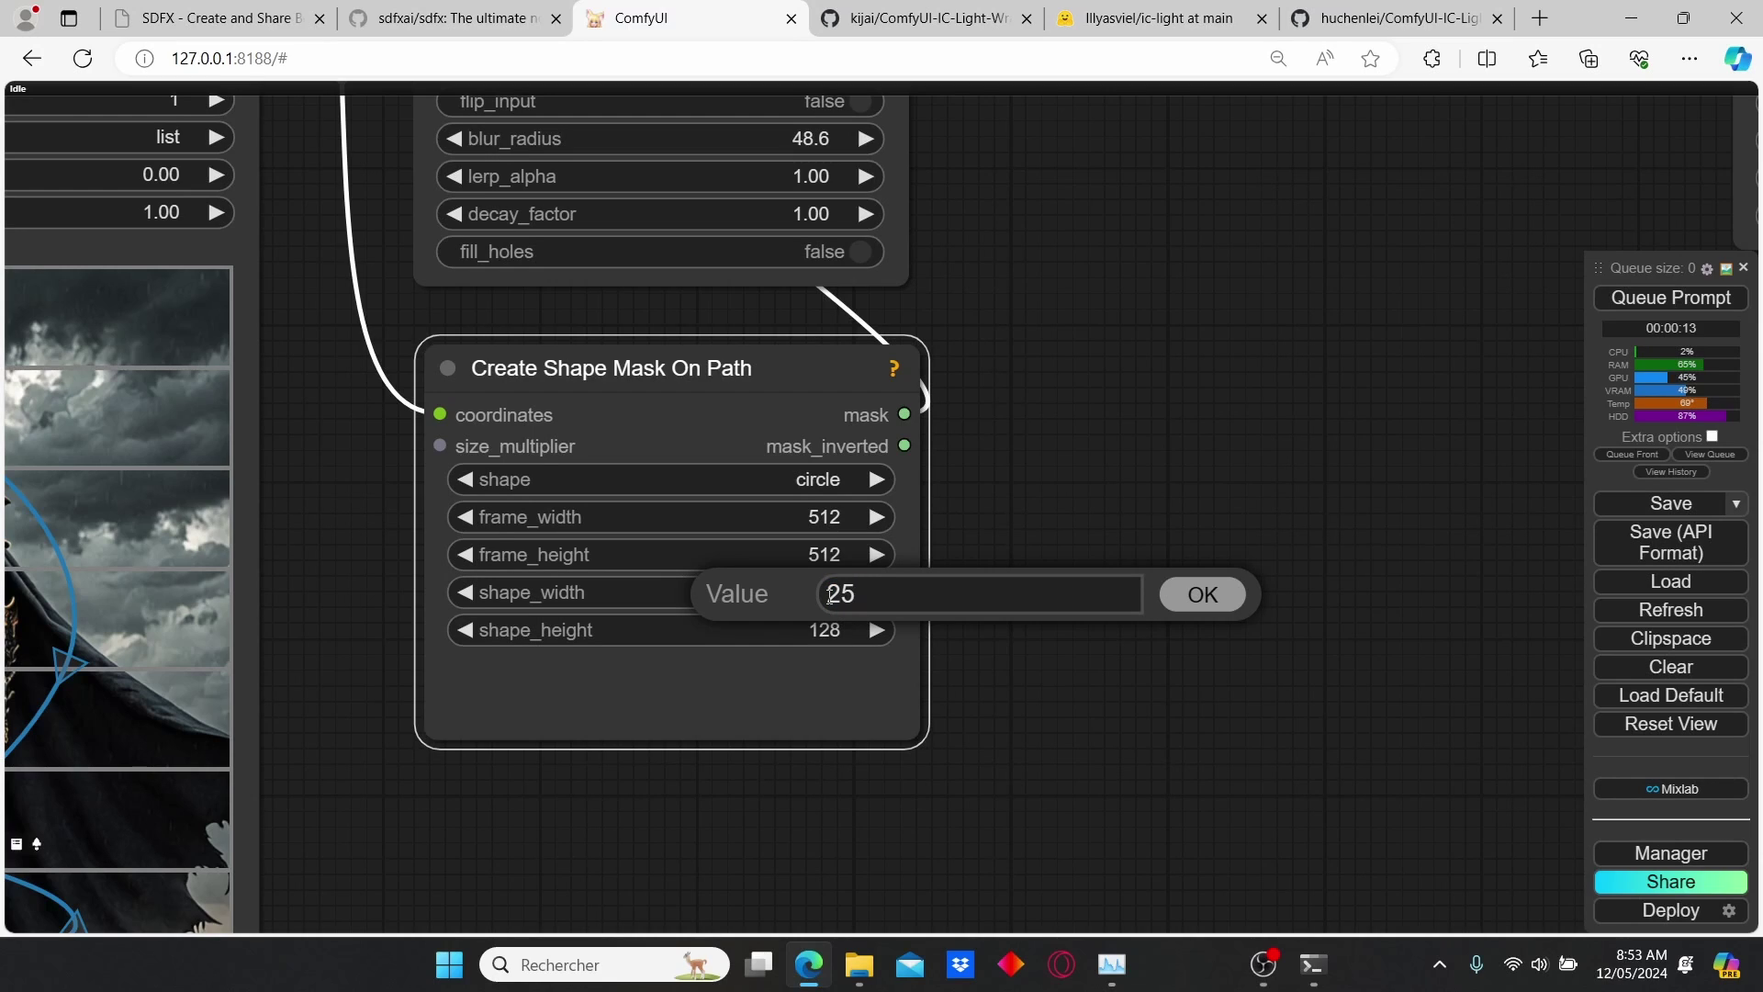
pyautogui.write('256')
pyautogui.press('Return')
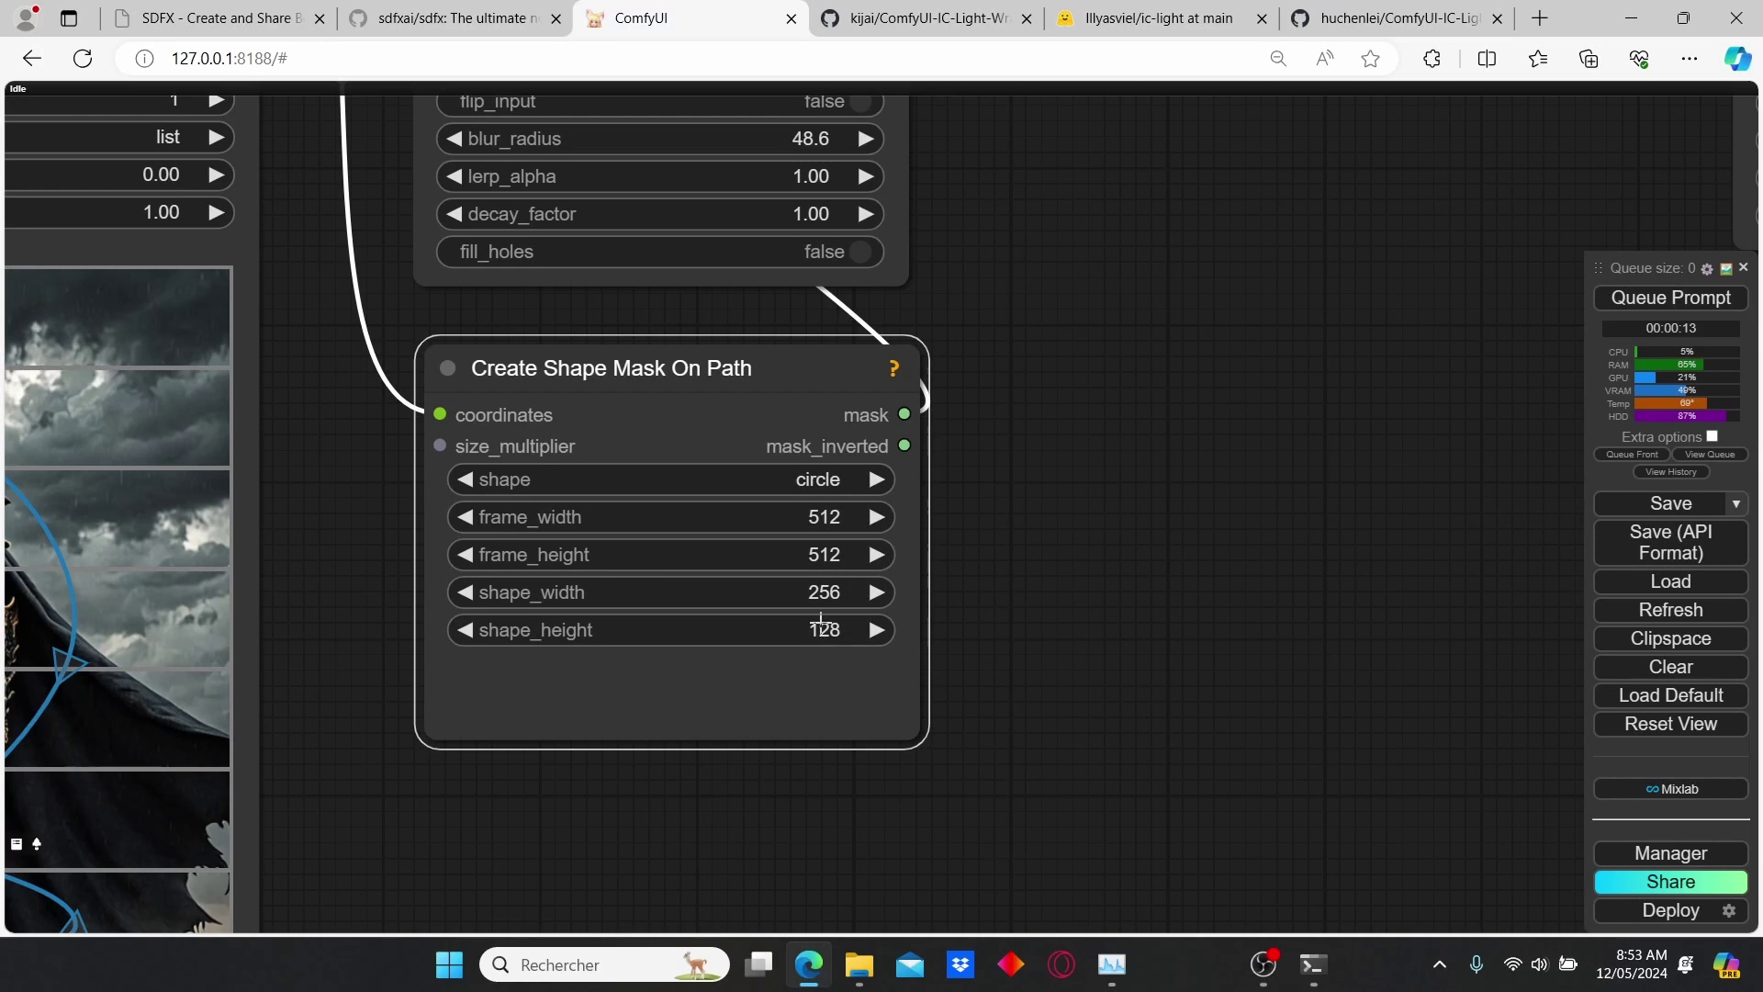
pyautogui.click(820, 627)
pyautogui.press('Return')
# Change the positive prompt of the IC-Light Diffusers Sampler to "sunlight".
pyautogui.scroll(-9, 1241, 525)
pyautogui.moveTo(1175, 138); pyautogui.dragTo(972, 502)
pyautogui.scroll(5, 338, 780)
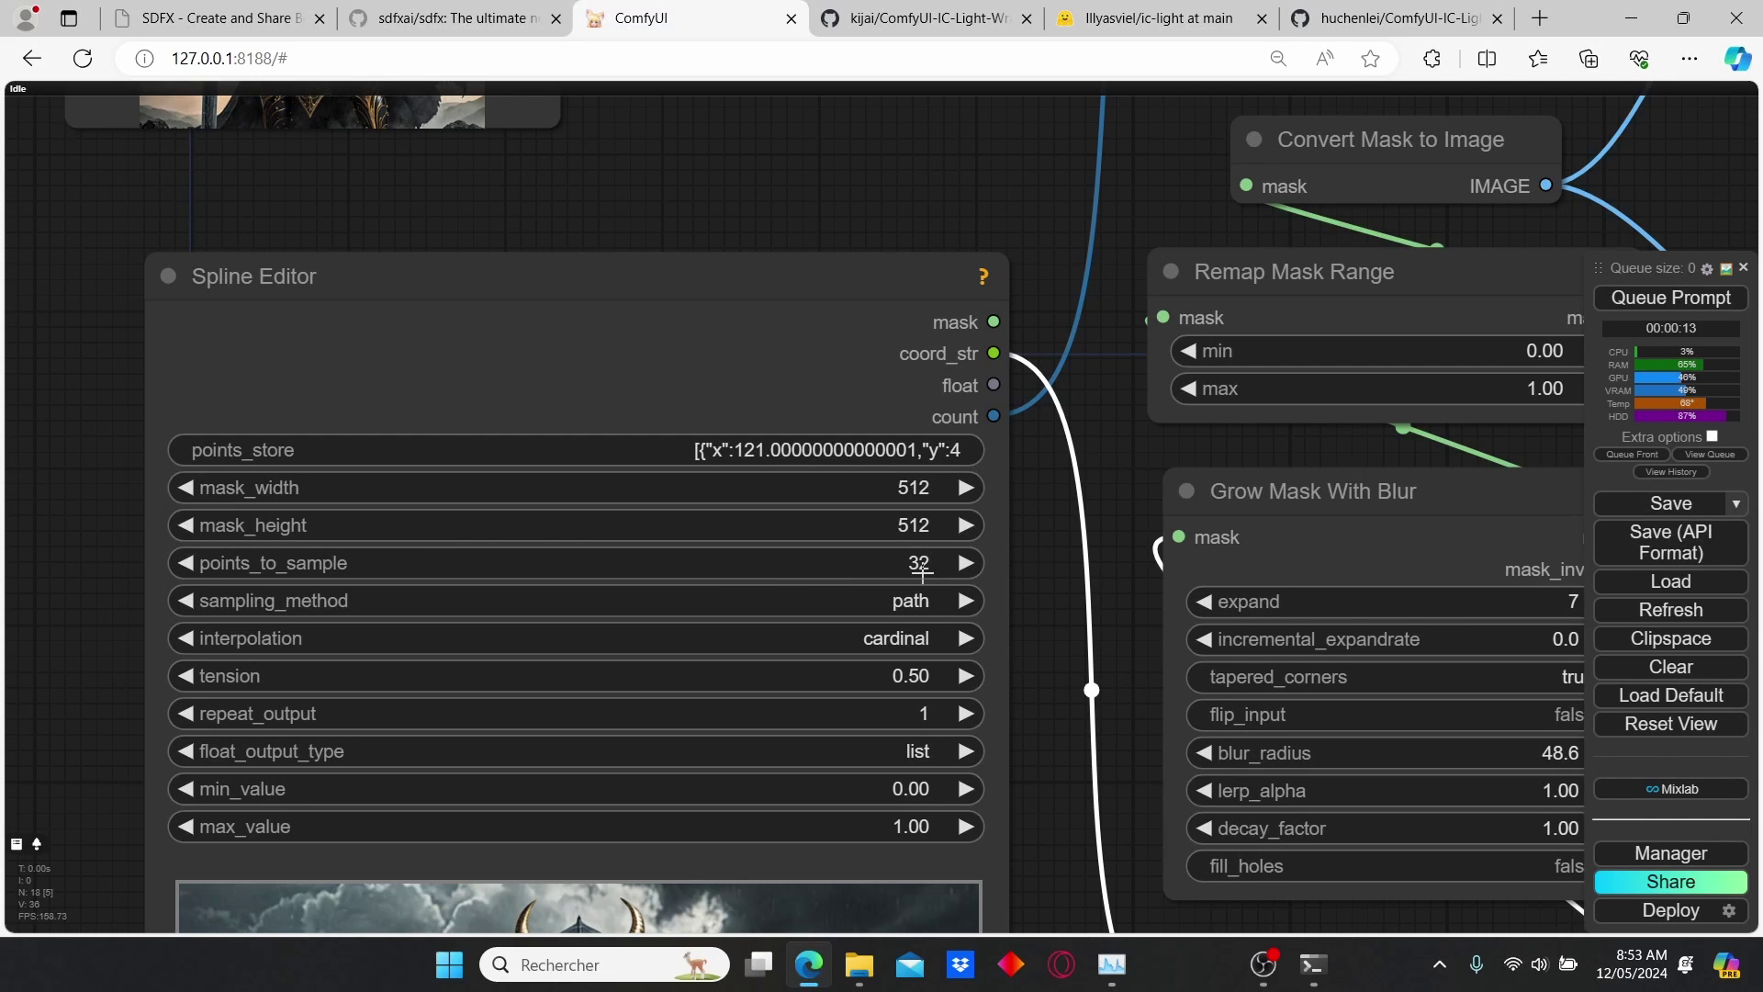
pyautogui.scroll(-3, 996, 572)
pyautogui.scroll(3, 954, 589)
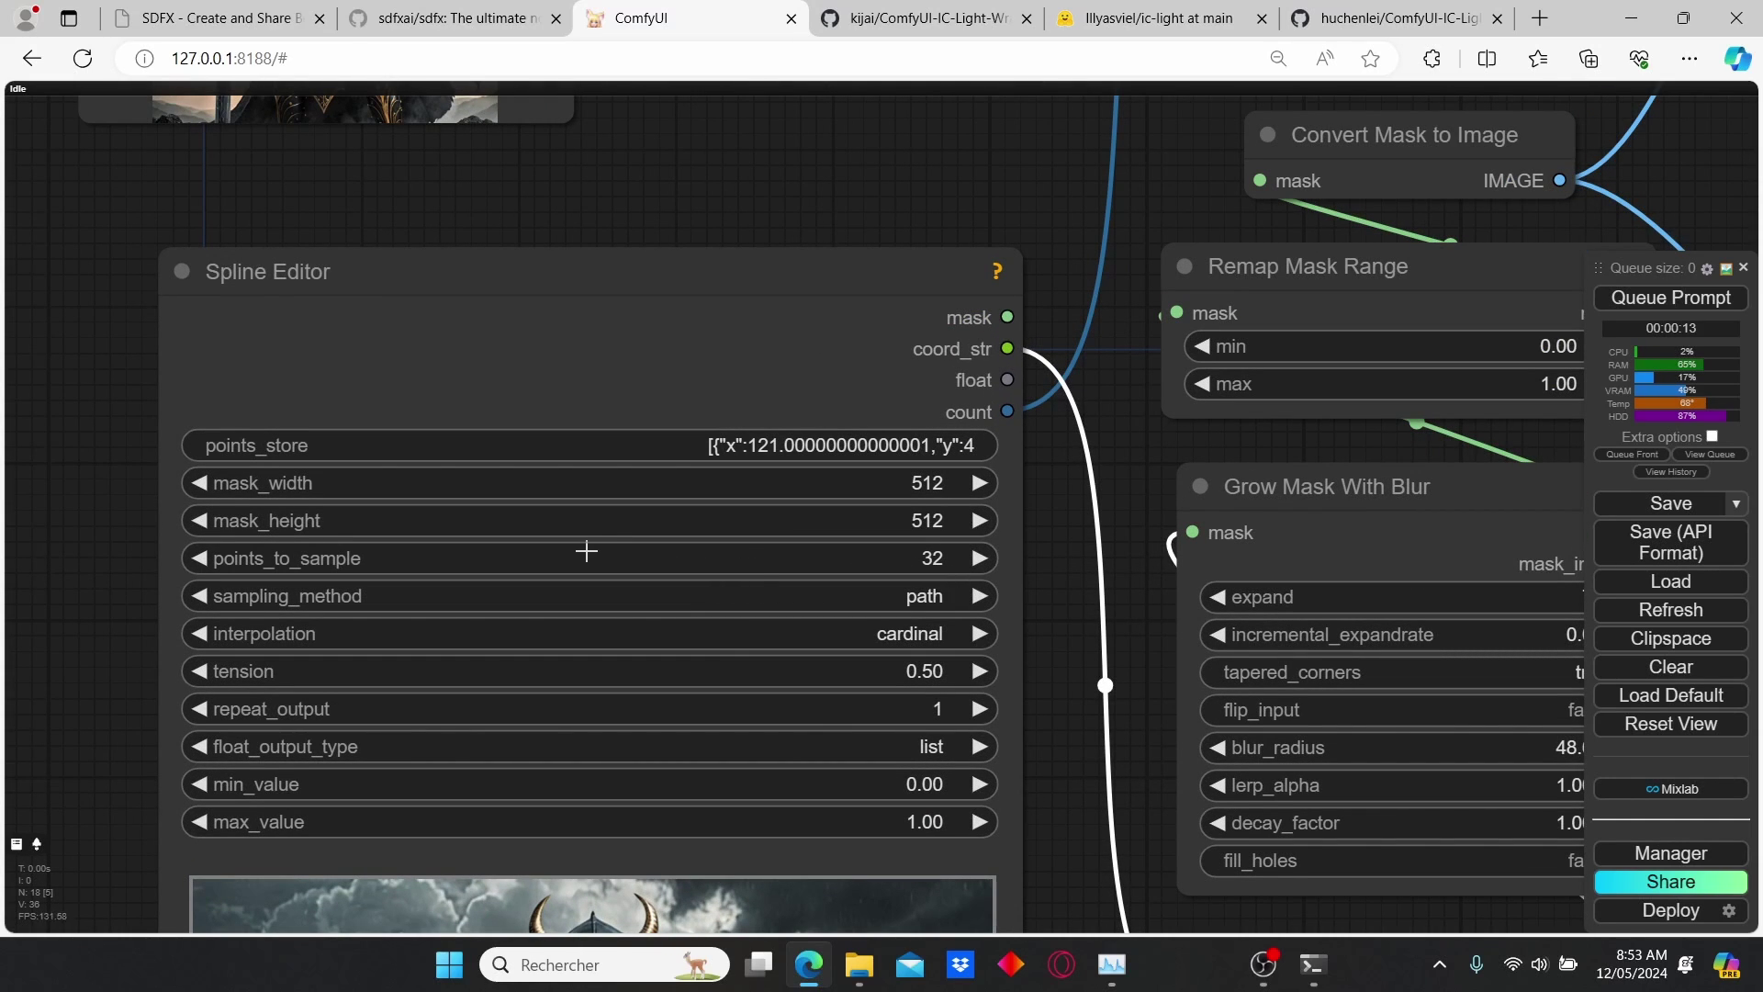
pyautogui.scroll(-5, 1098, 467)
pyautogui.scroll(-3, 1402, 366)
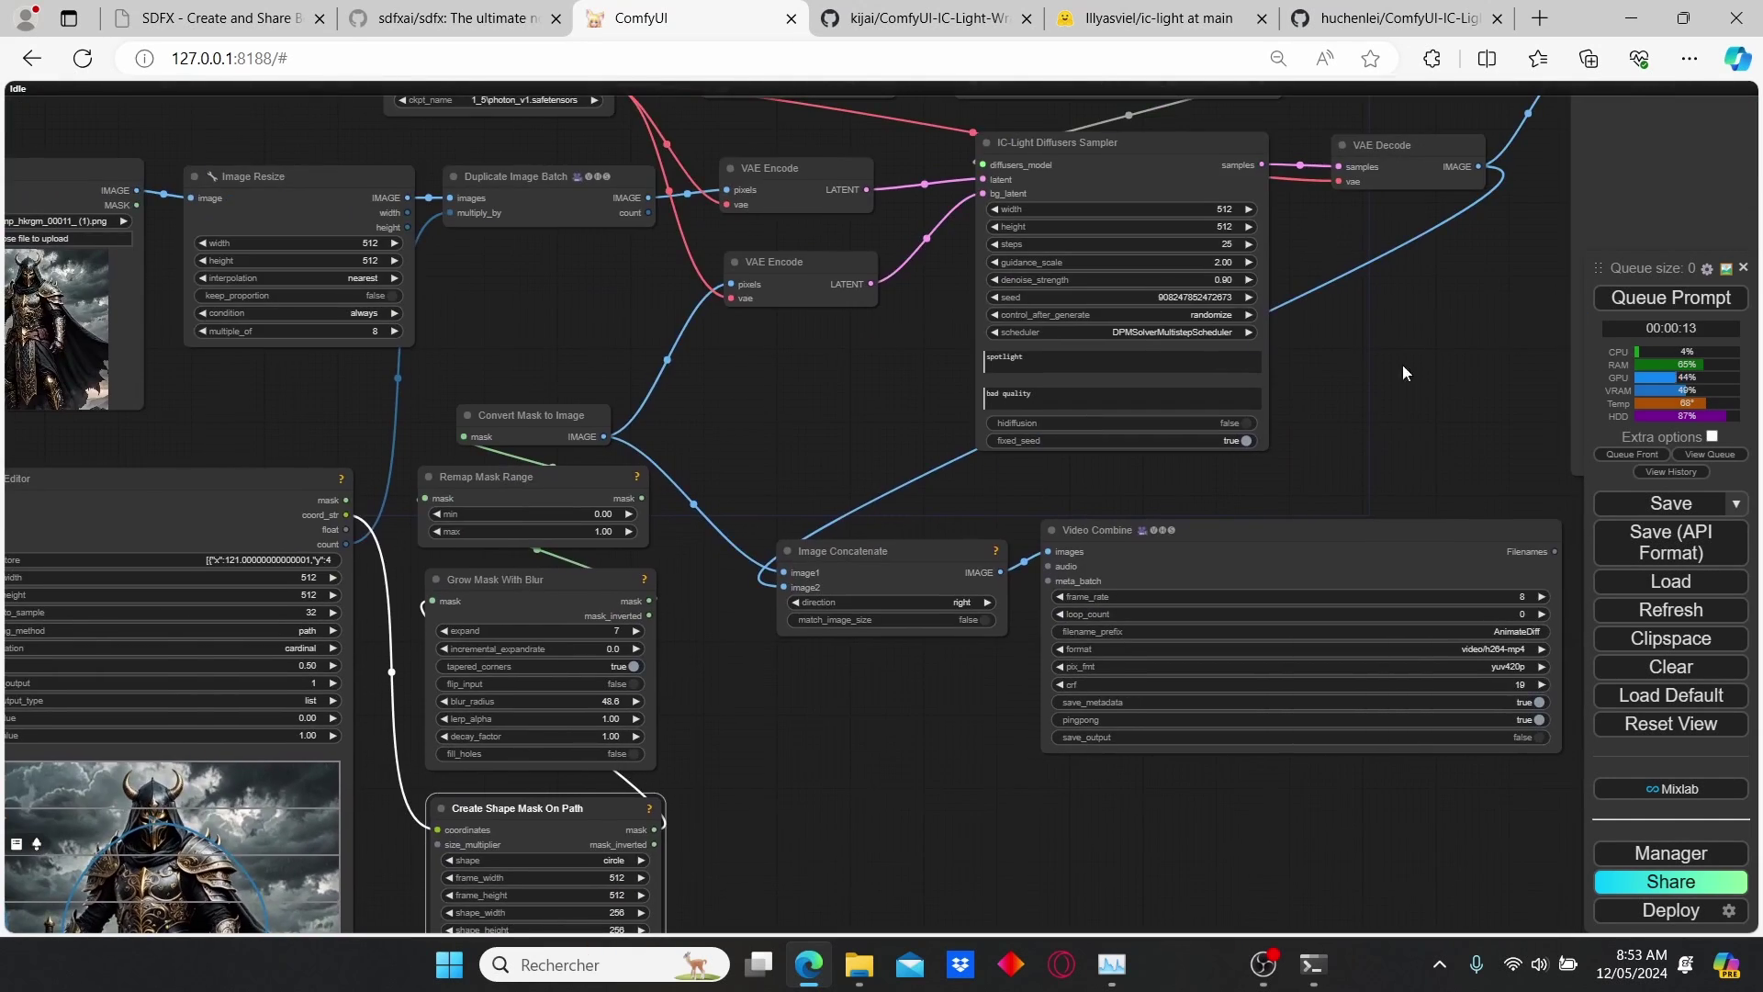
pyautogui.scroll(8, 1171, 358)
pyautogui.click(1165, 350)
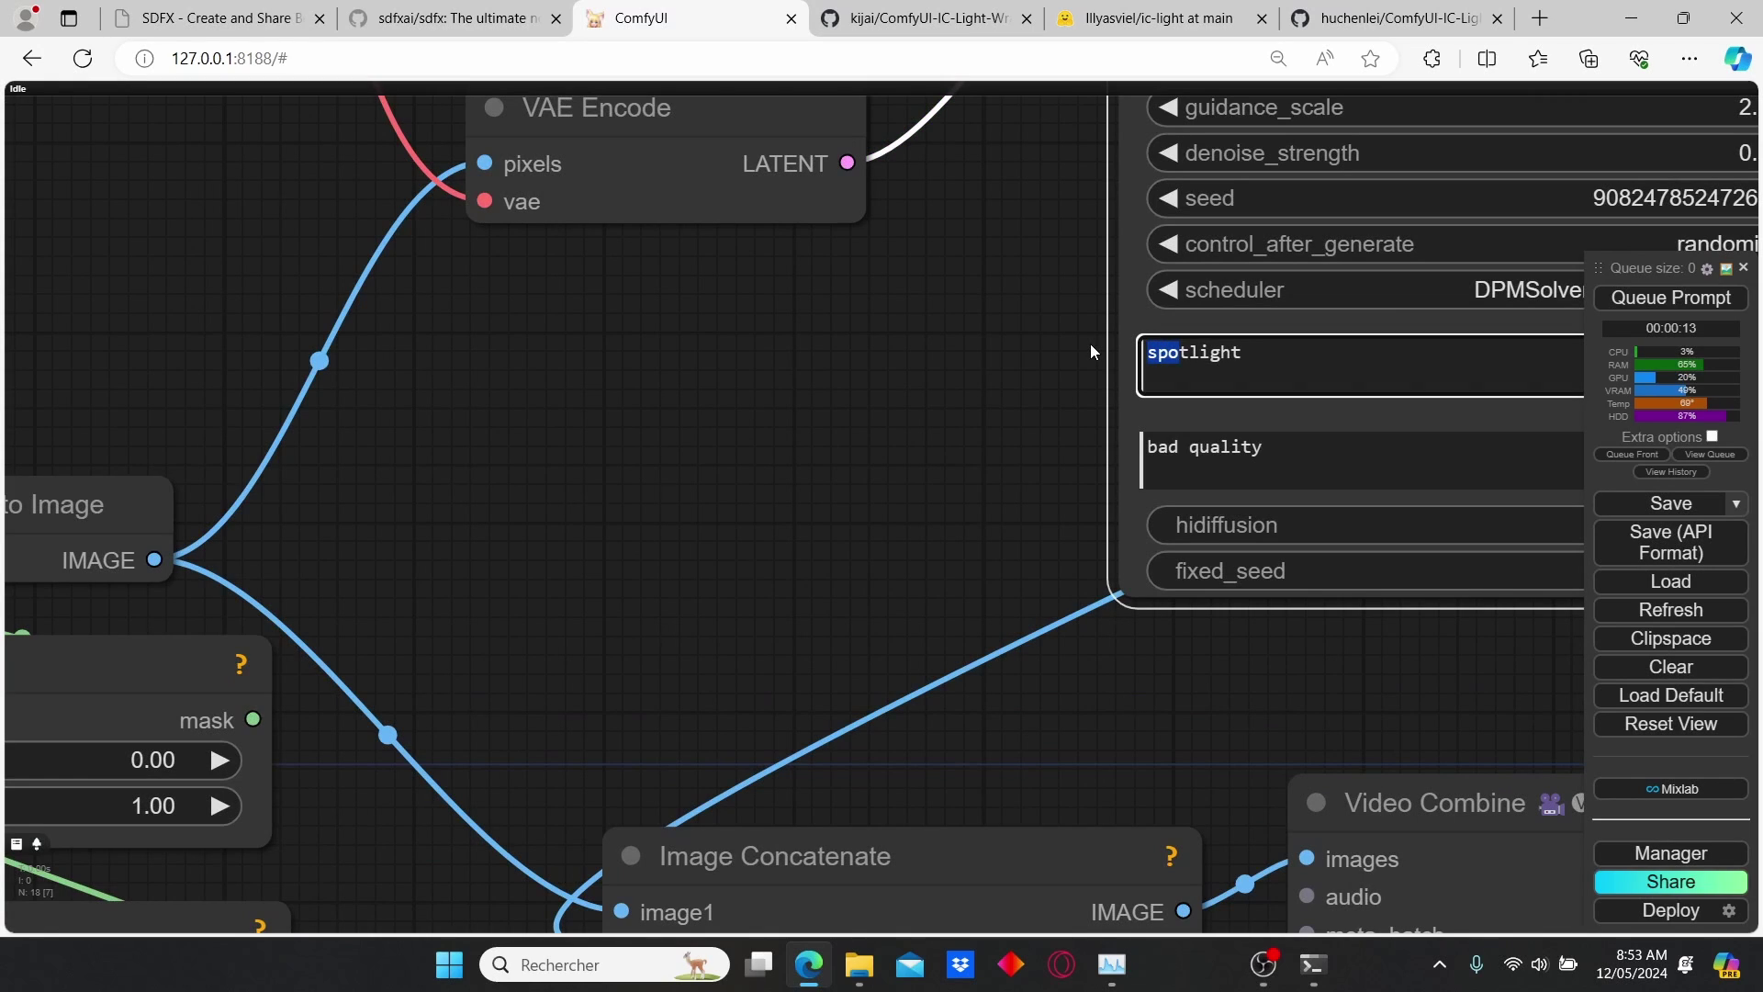
pyautogui.write('sun')
pyautogui.press('Delete')
# Review the IC-Light Diffusers Sampler's settings and try to queue the workflow for rendering.
pyautogui.scroll(-4, 652, 402)
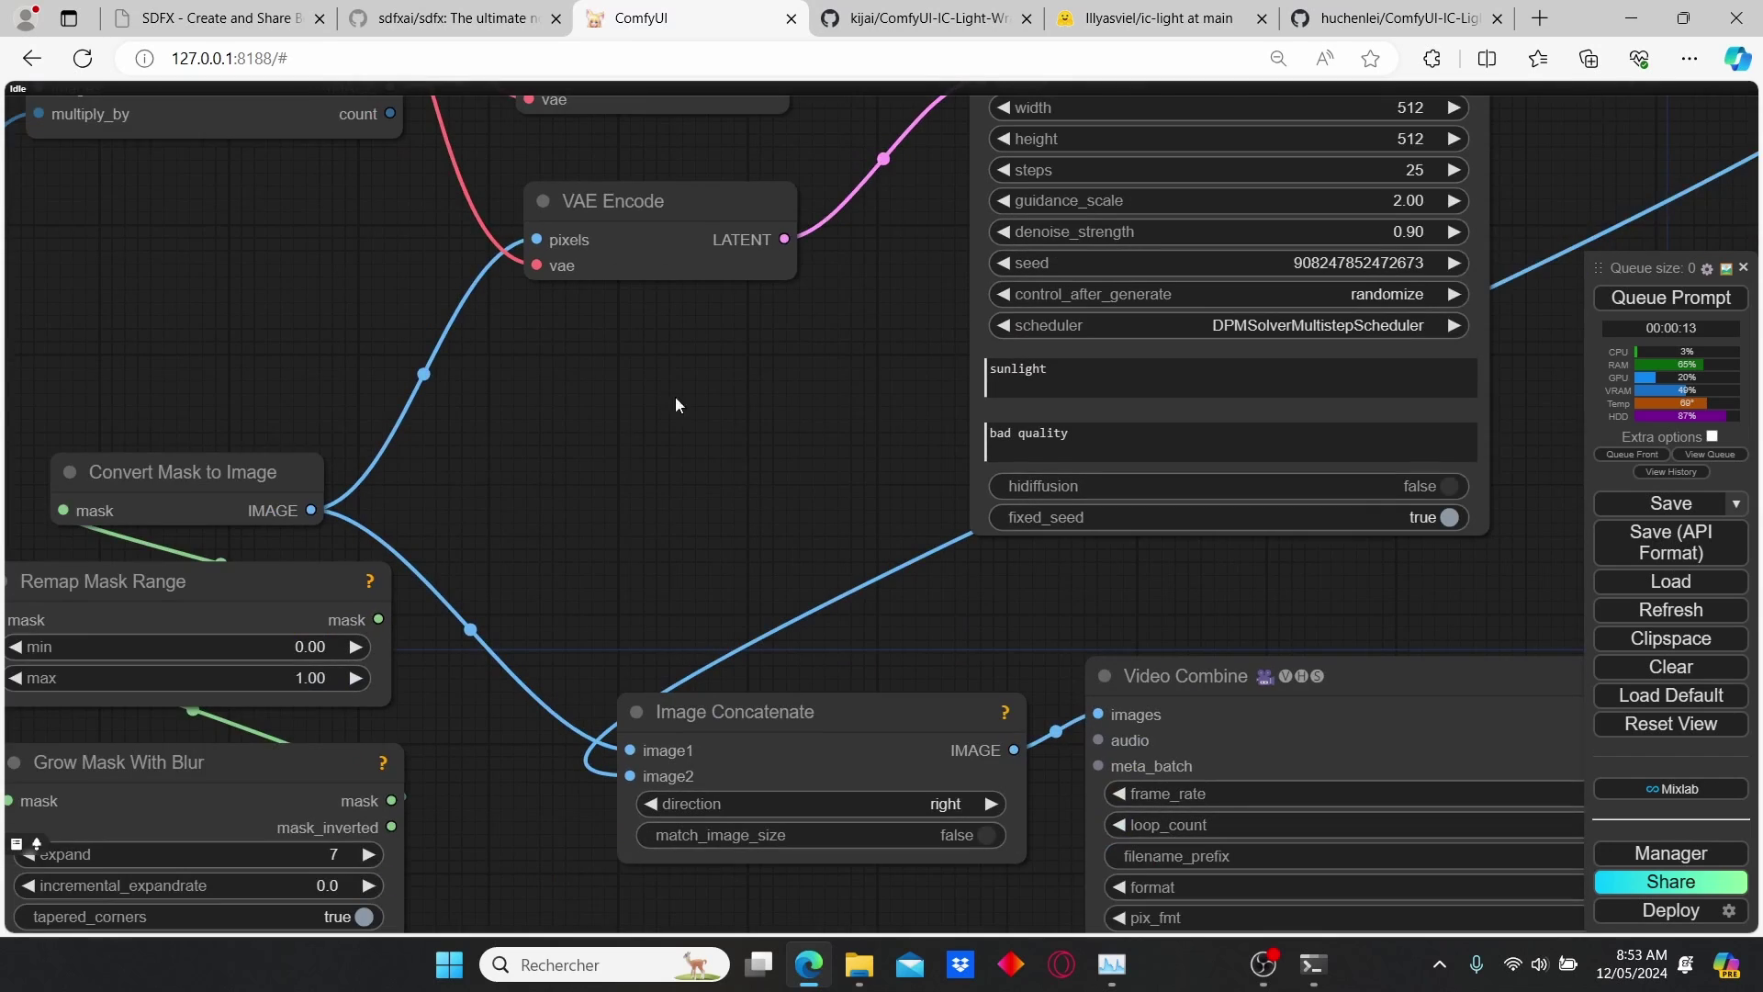
pyautogui.moveTo(832, 389); pyautogui.dragTo(564, 467)
pyautogui.scroll(3, 704, 459)
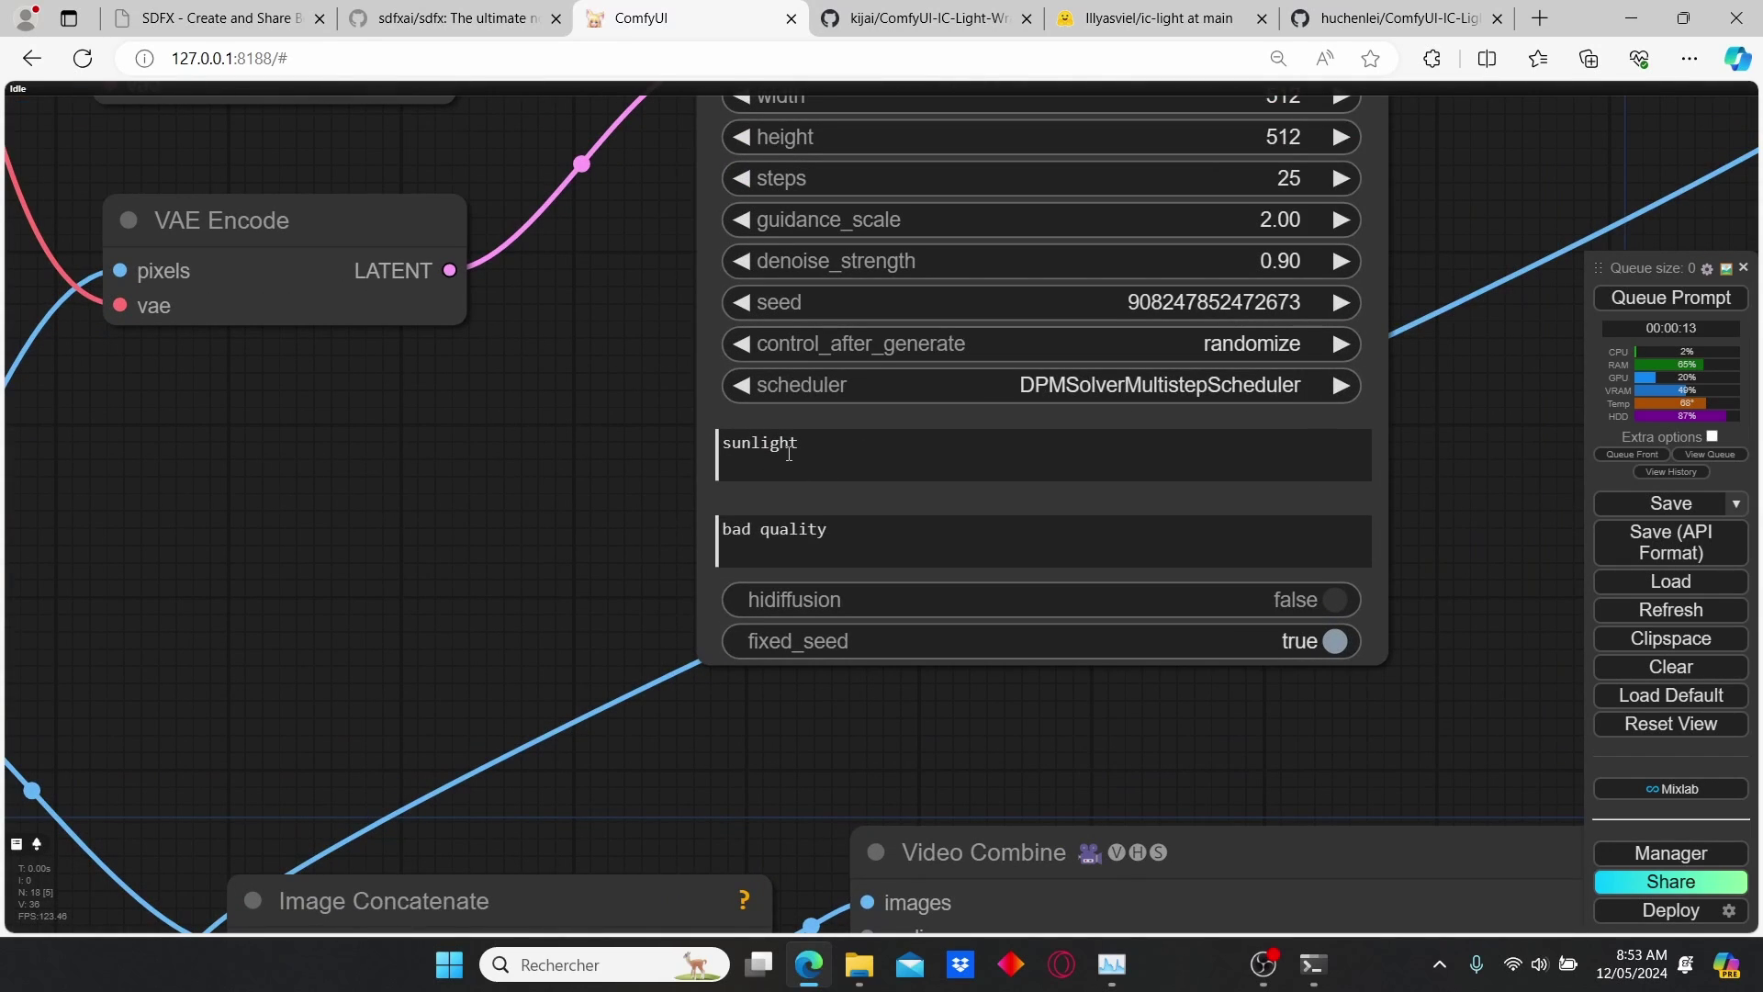
pyautogui.scroll(-2, 659, 307)
pyautogui.moveTo(654, 293); pyautogui.dragTo(598, 489)
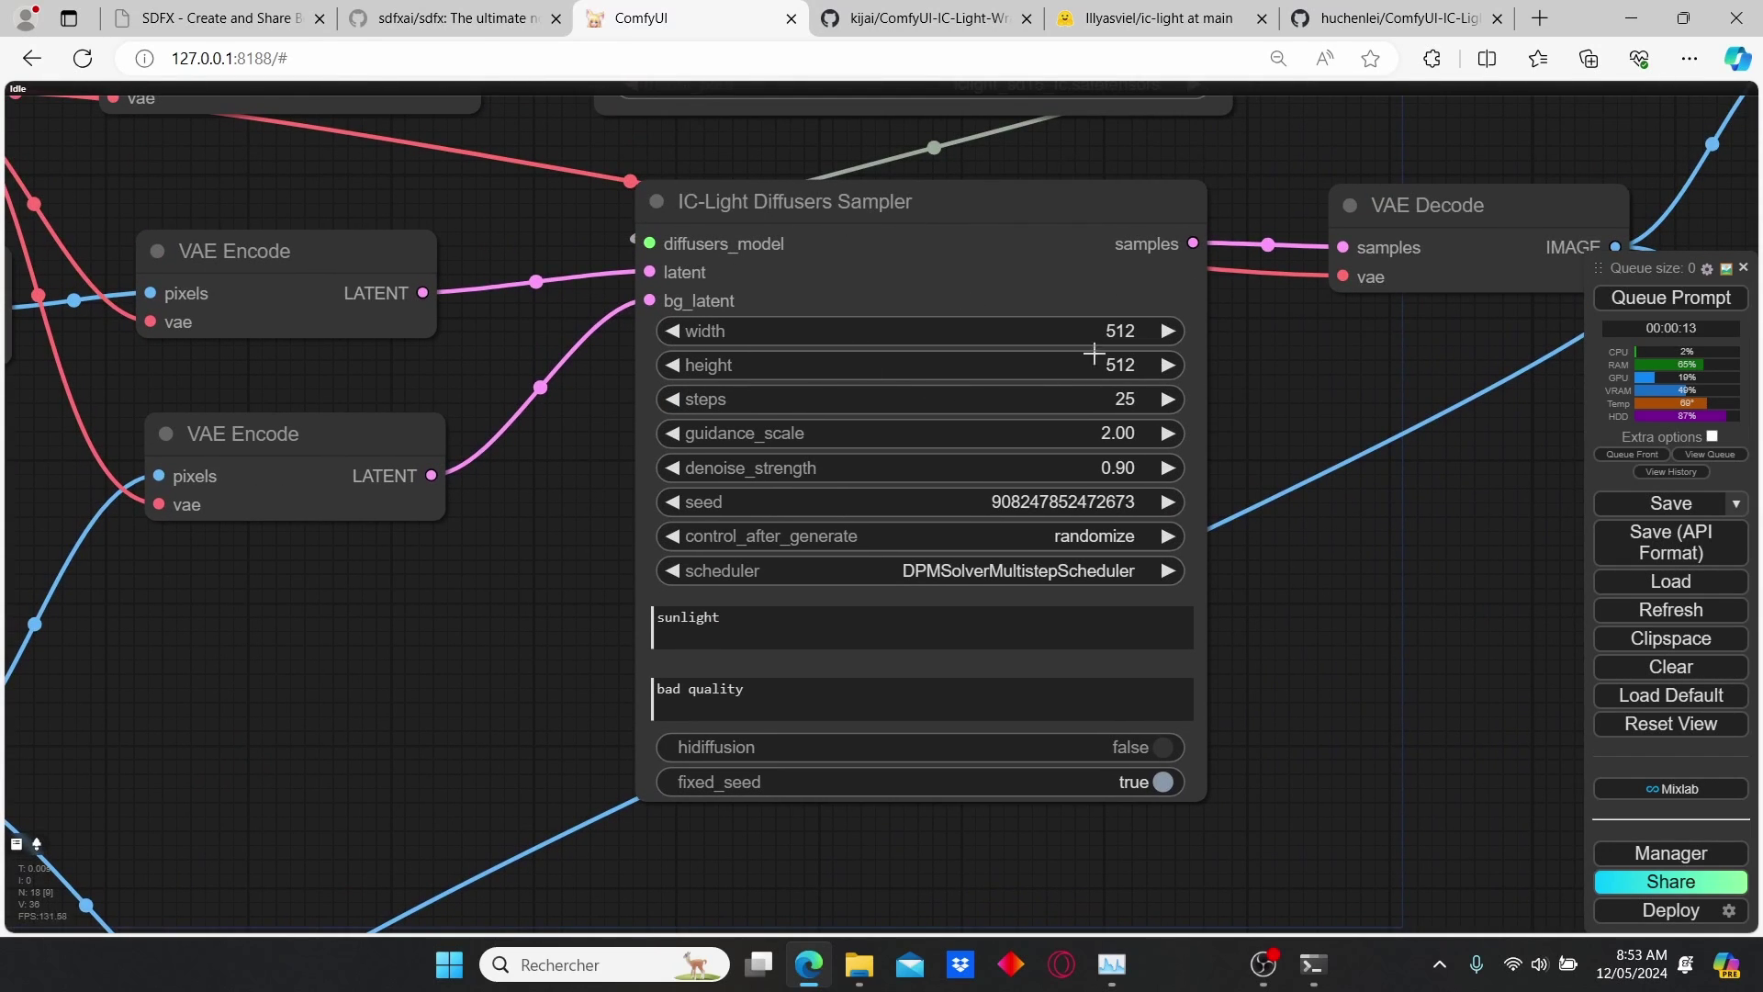
pyautogui.scroll(2, 606, 654)
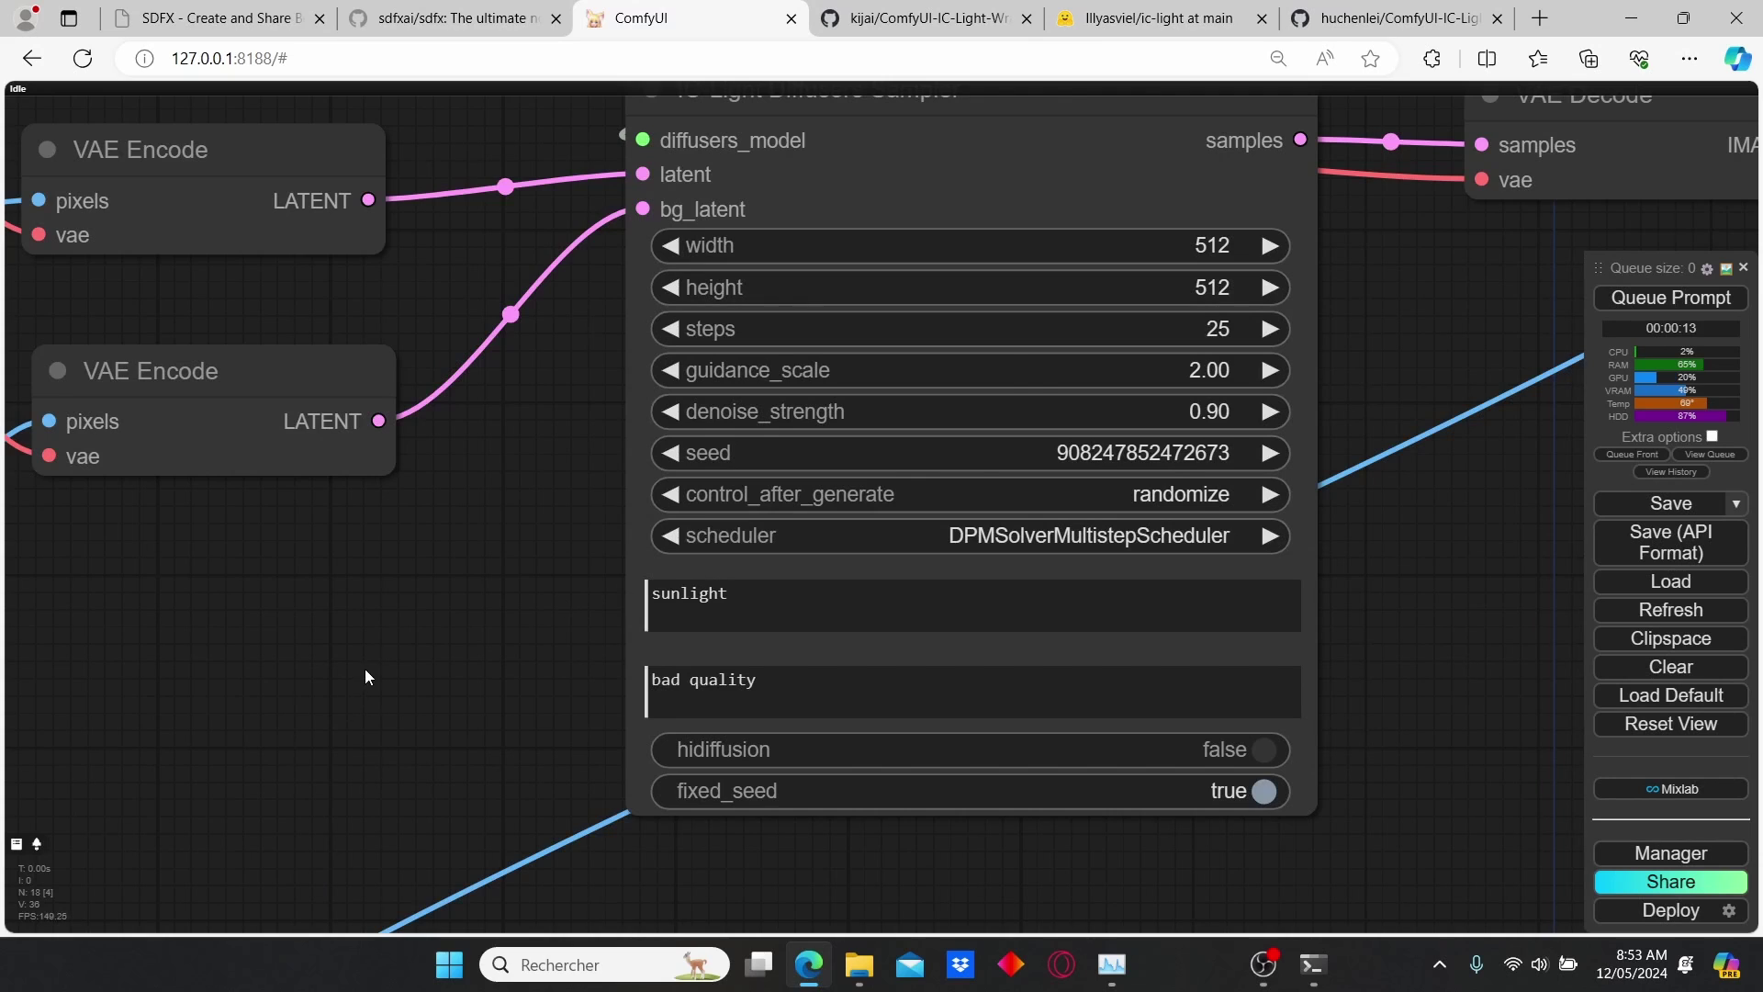
pyautogui.scroll(-4, 366, 678)
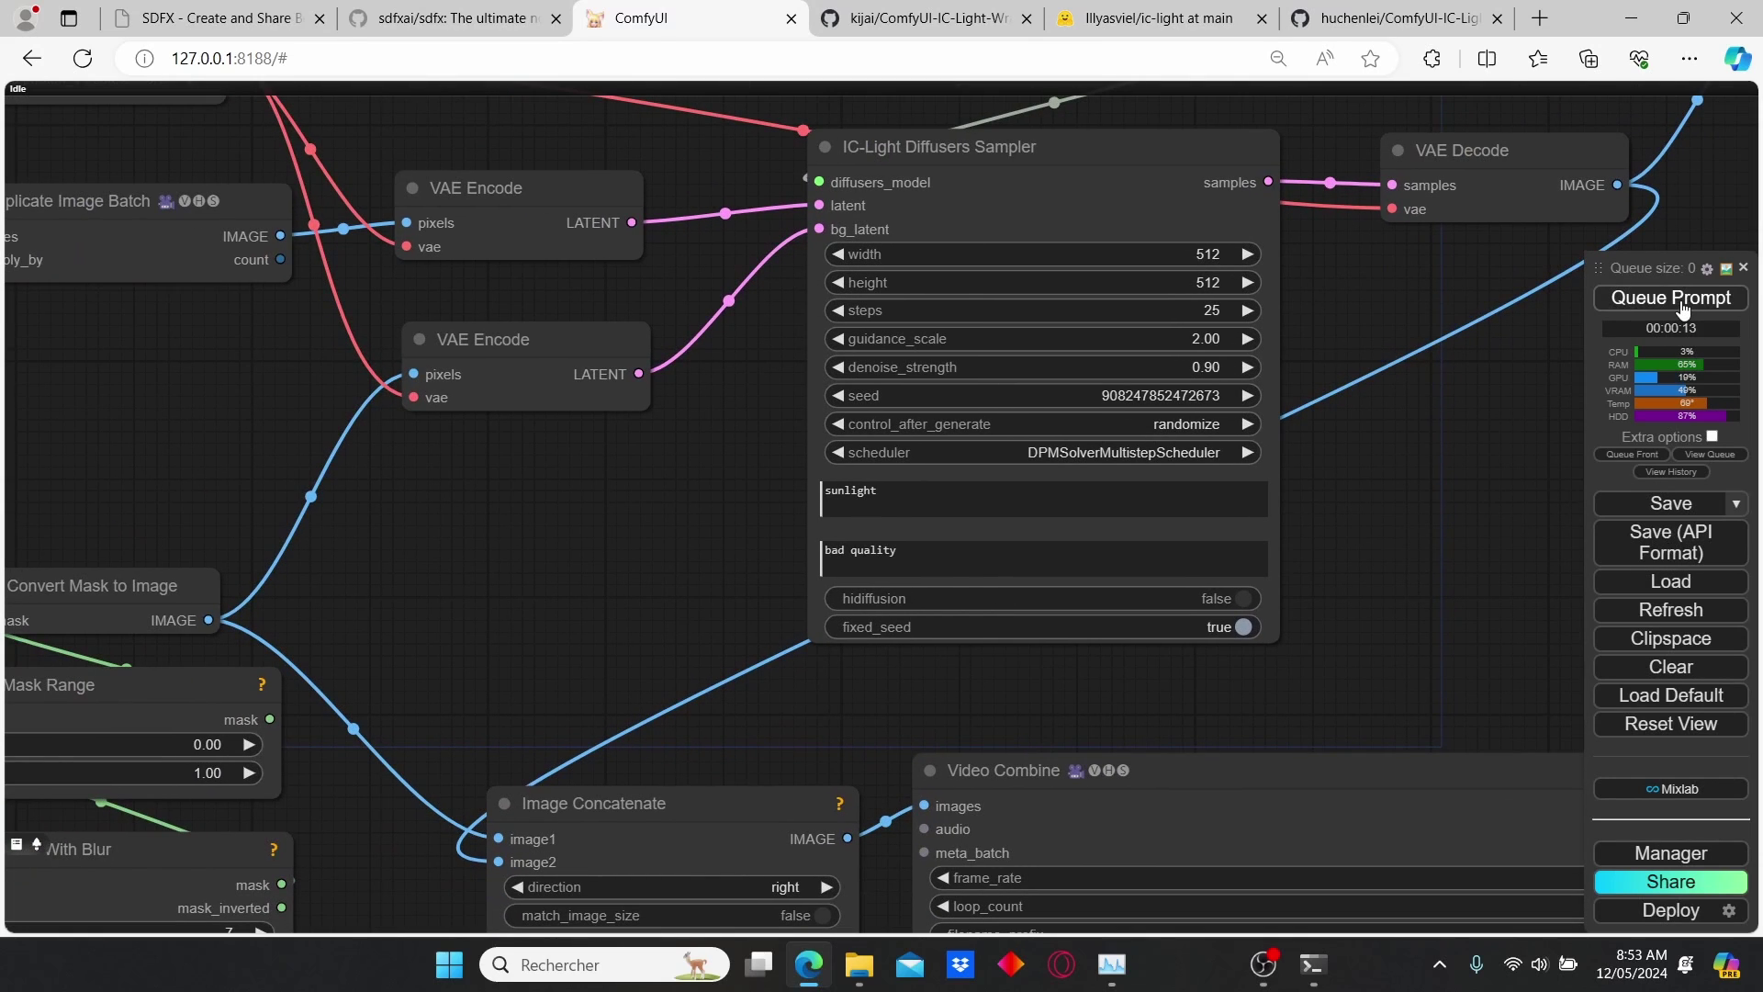
pyautogui.click(1671, 298)
pyautogui.click(824, 566)
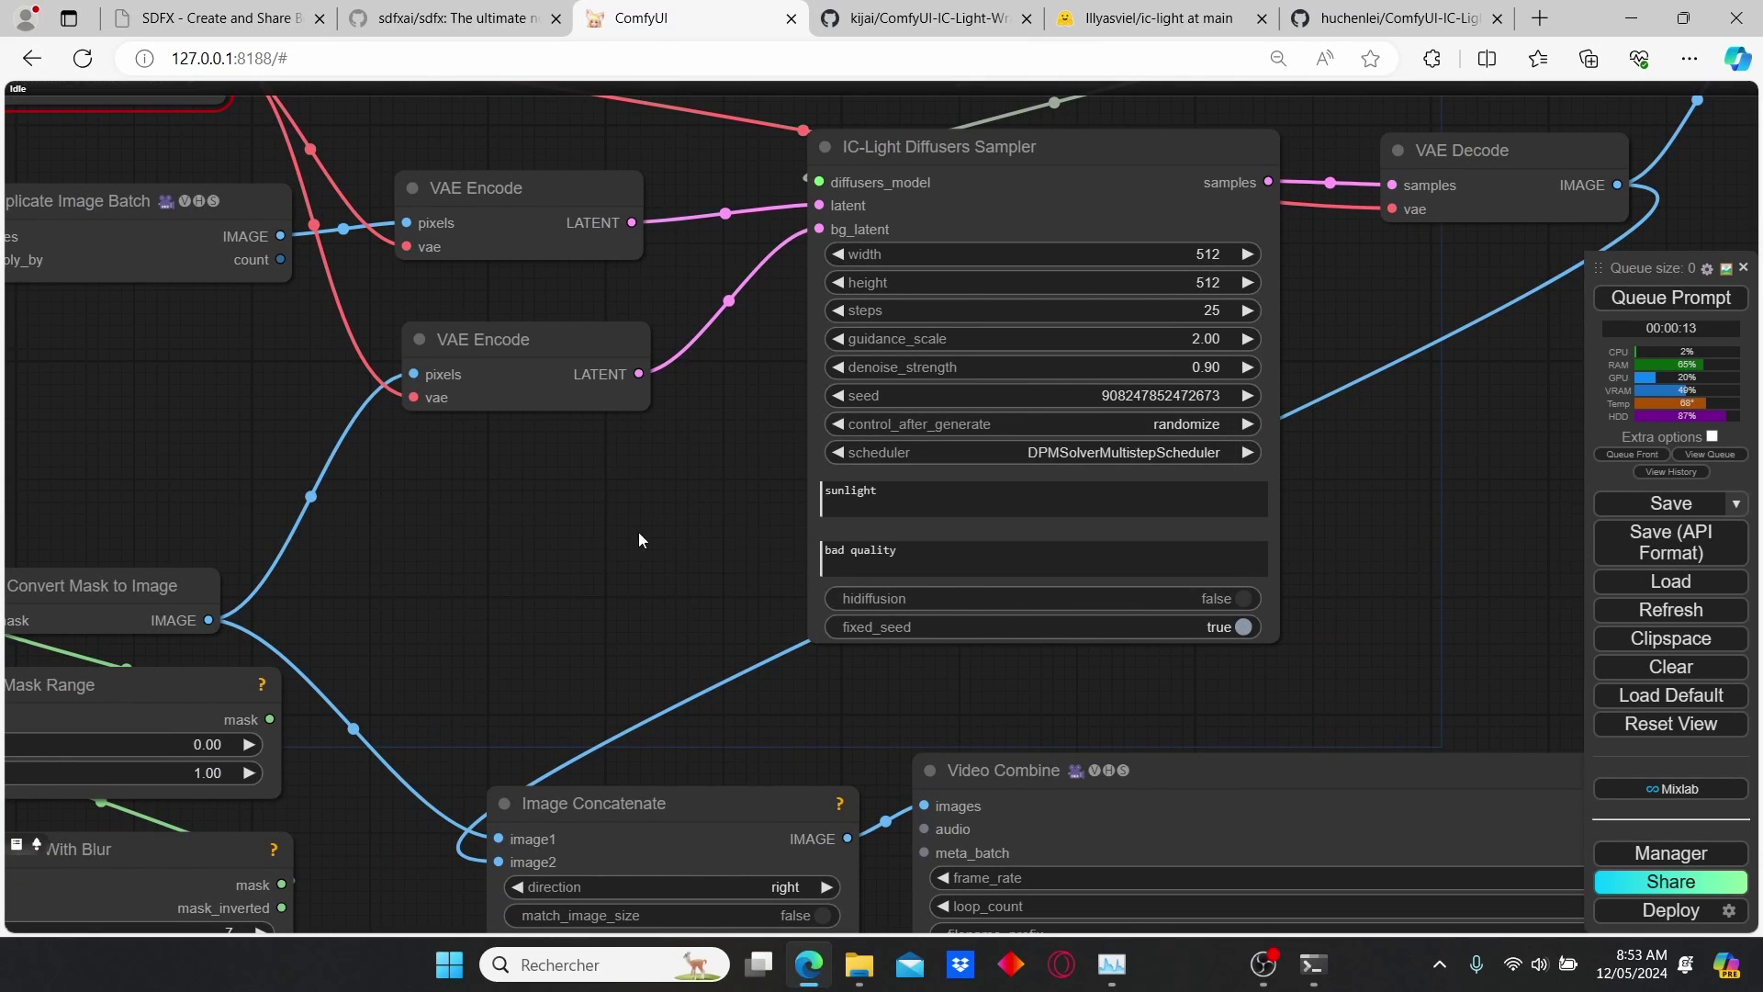
# Choose juggernaut_aftermath.safetensors as the model in the Load Checkpoint node and move the node further away from the Diffusers Model Loader.
pyautogui.scroll(-2, 637, 531)
pyautogui.moveTo(438, 494); pyautogui.dragTo(964, 616)
pyautogui.scroll(3, 665, 323)
pyautogui.click(742, 261)
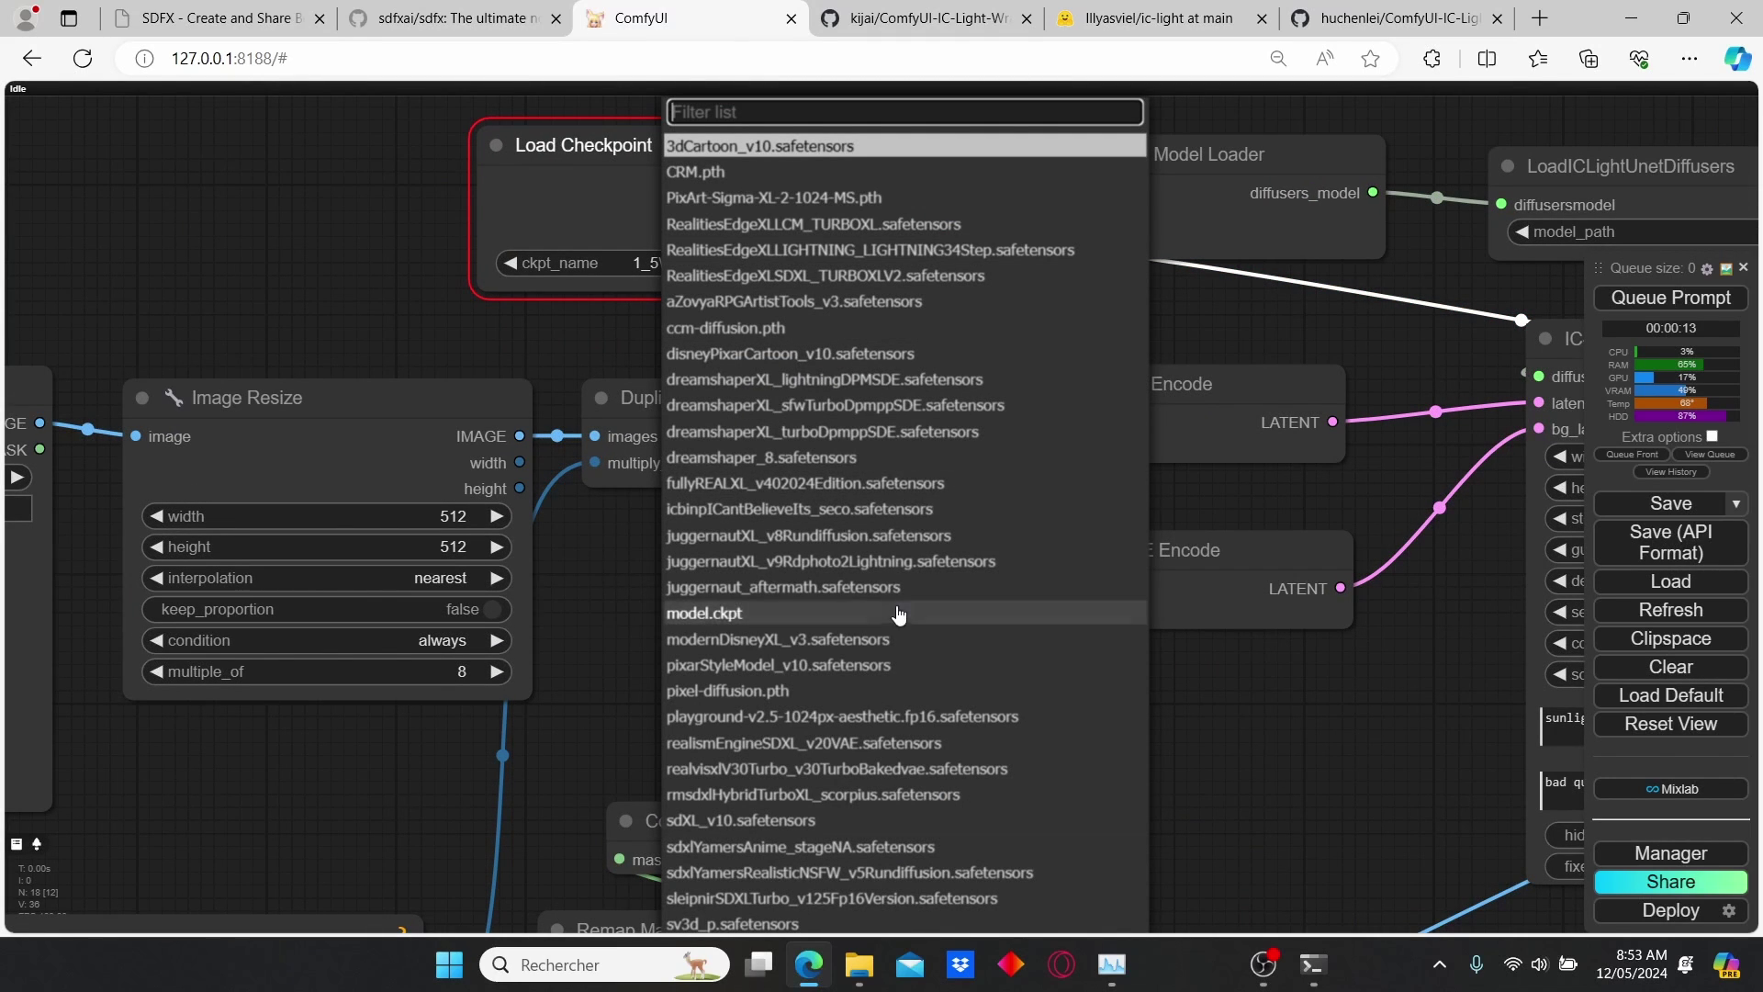
pyautogui.click(785, 587)
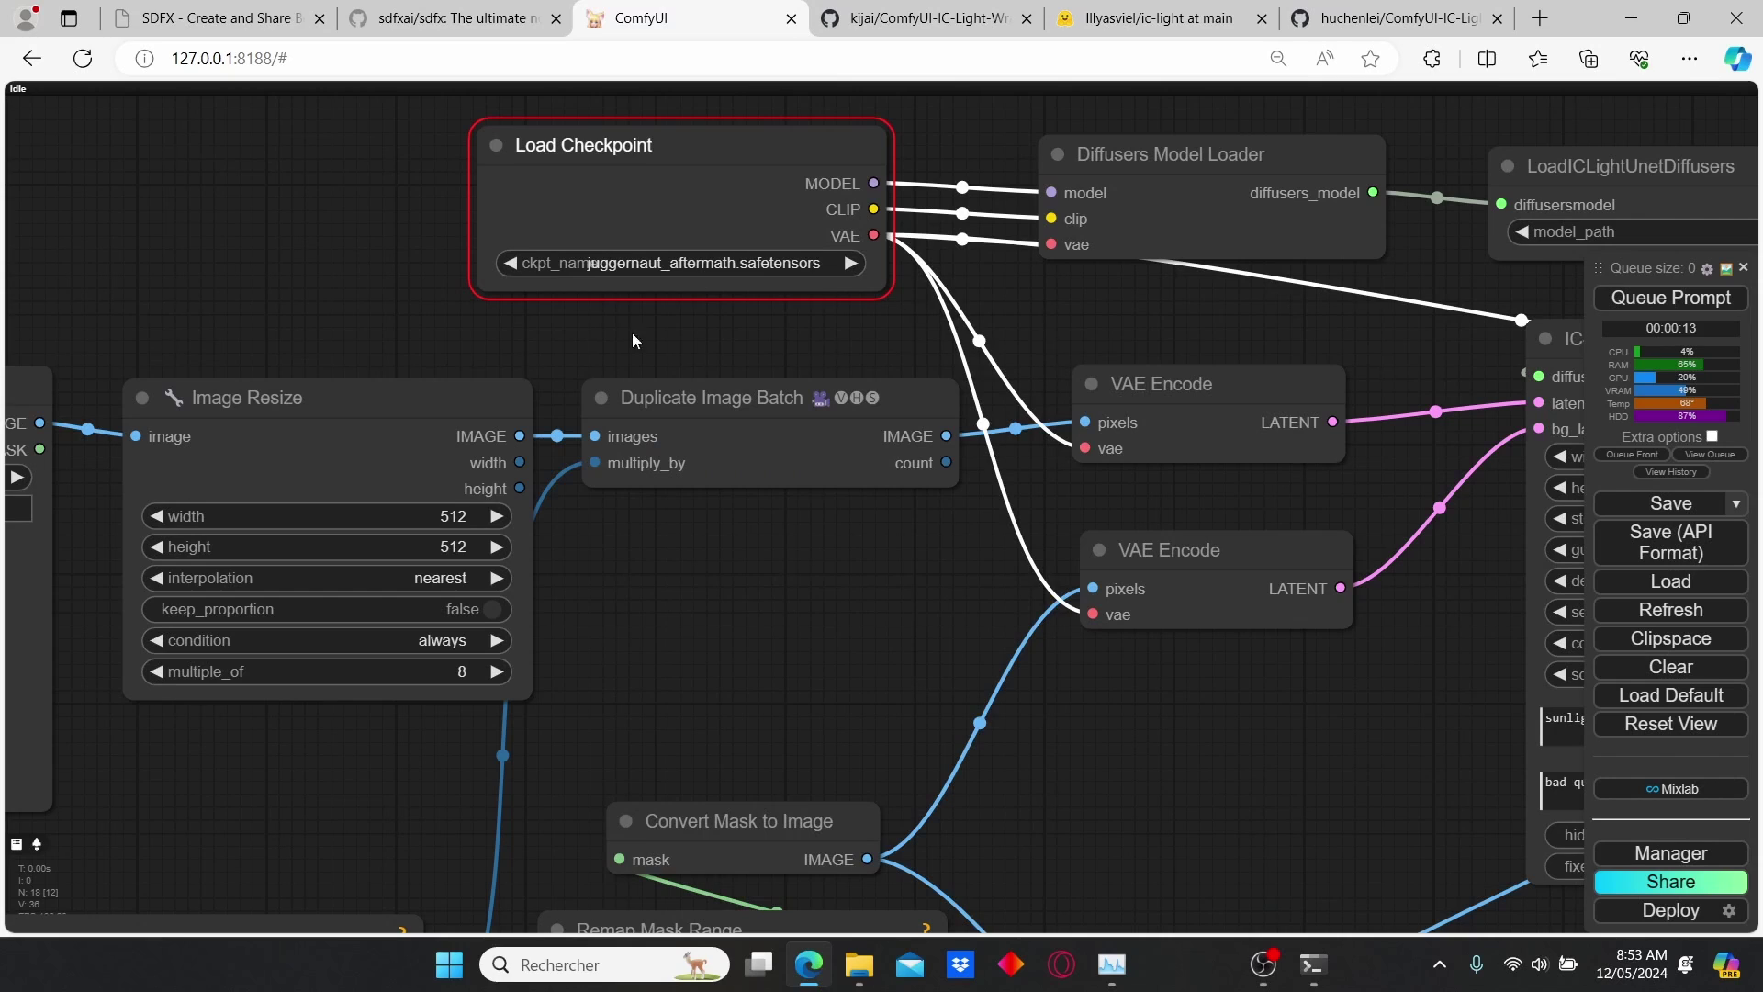
pyautogui.moveTo(682, 216); pyautogui.dragTo(557, 218)
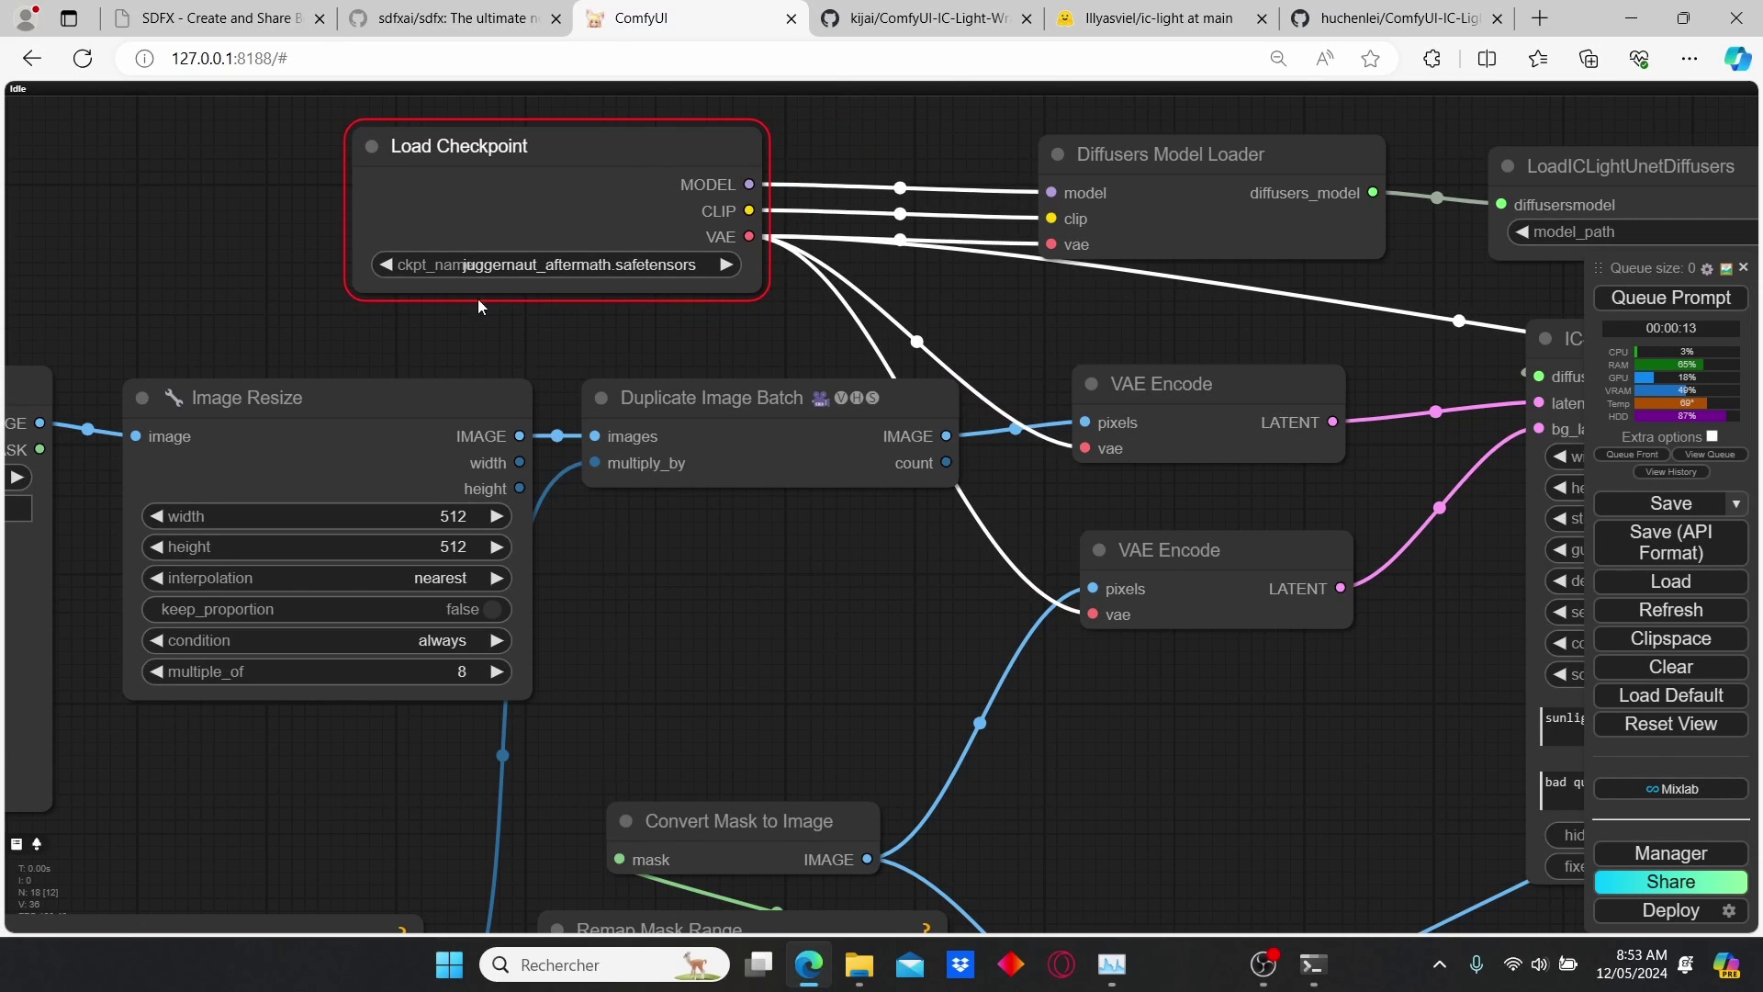
pyautogui.scroll(-1, 861, 653)
pyautogui.moveTo(861, 653); pyautogui.dragTo(455, 386)
pyautogui.scroll(-3, 744, 488)
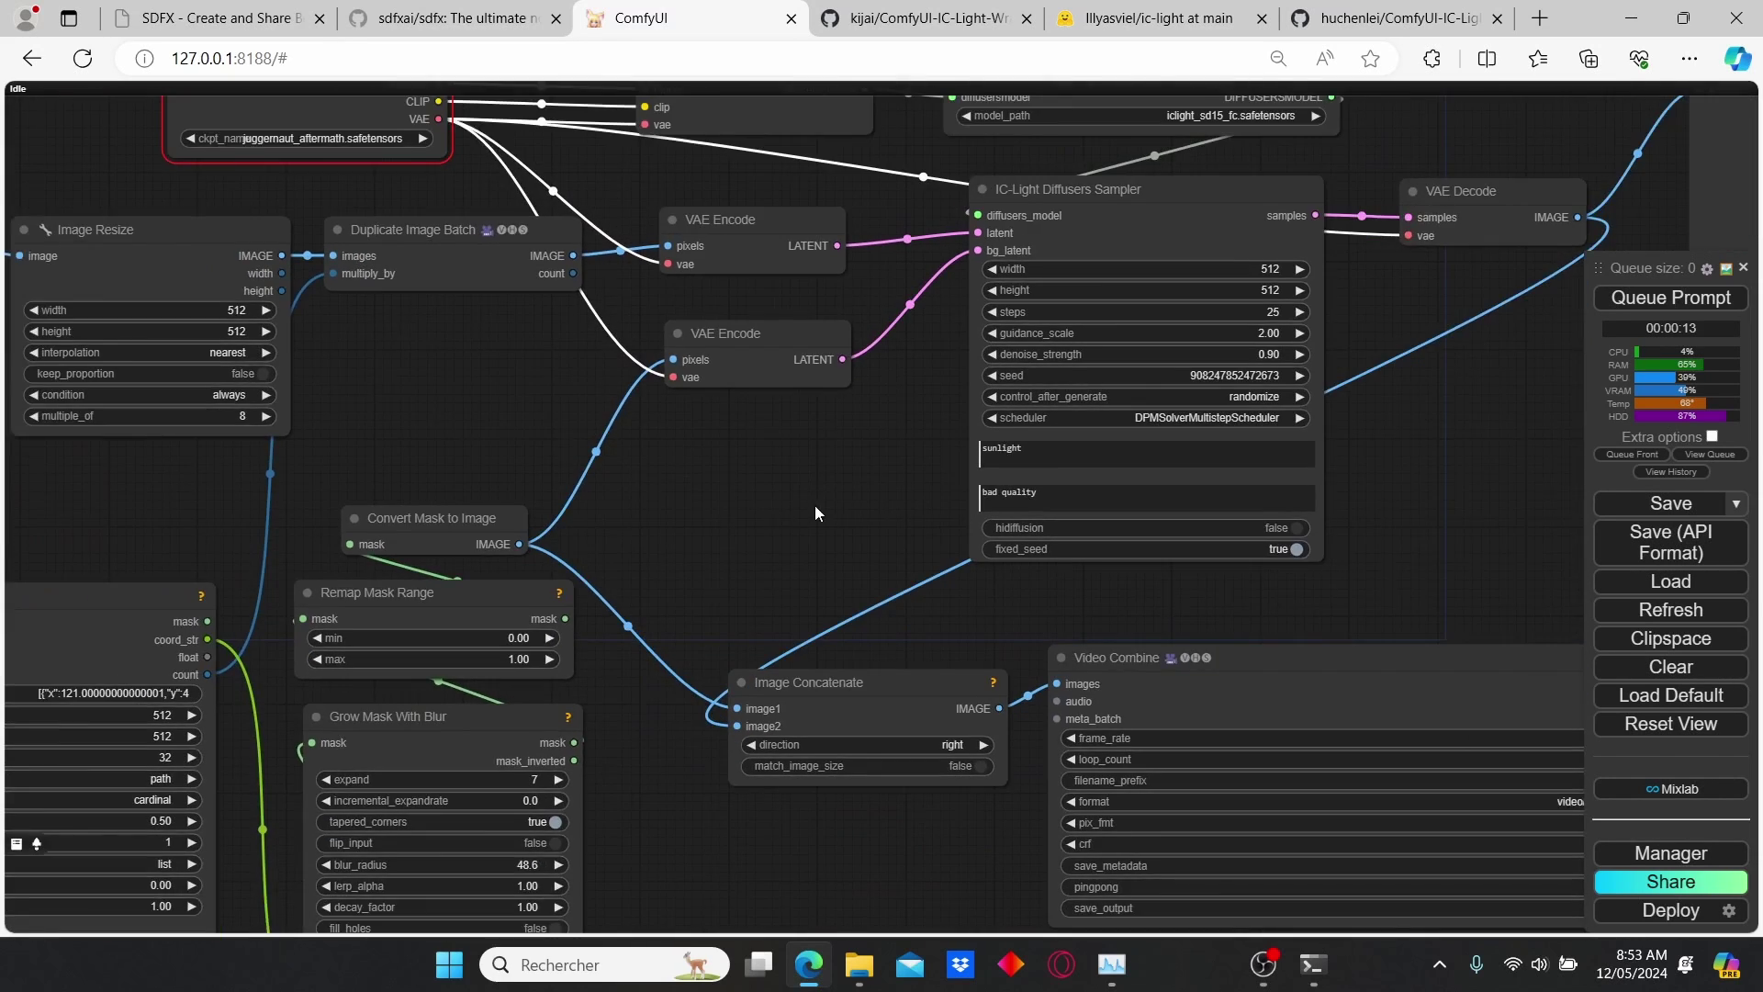
pyautogui.moveTo(814, 505); pyautogui.dragTo(586, 534)
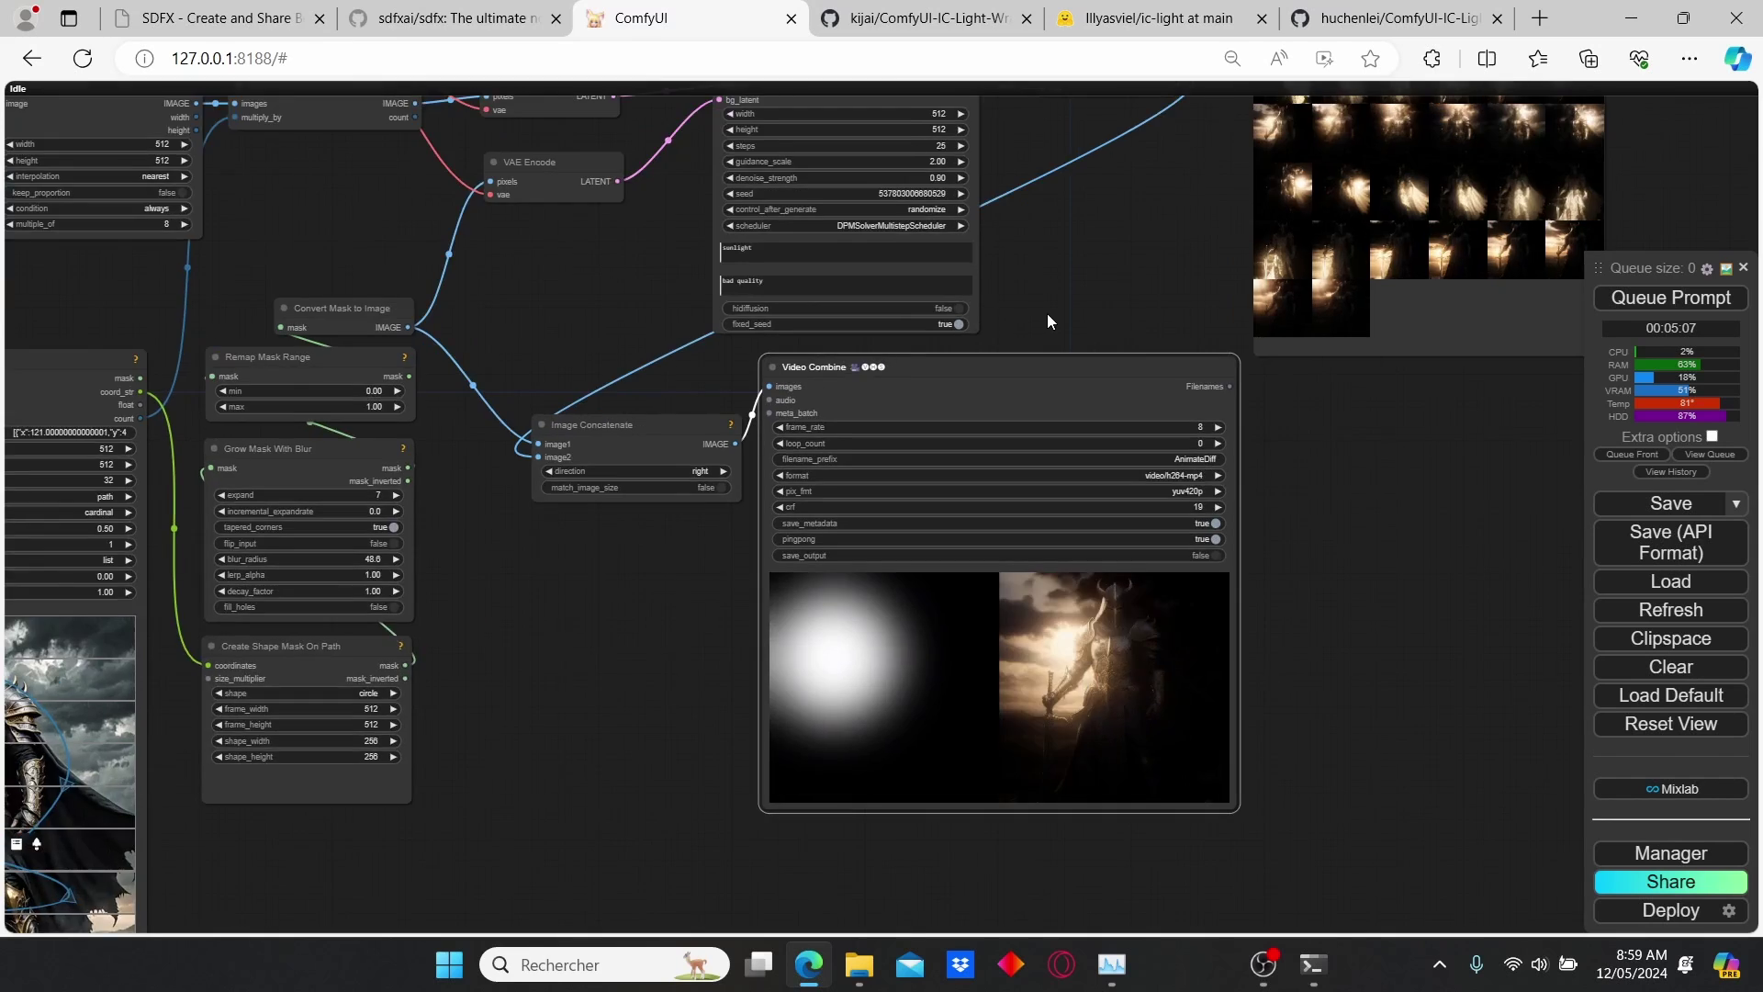
# Open one of the relit warrior frames enlarged in the Preview Image node.
pyautogui.scroll(3, 1047, 313)
pyautogui.scroll(-3, 1078, 297)
pyautogui.moveTo(1078, 275); pyautogui.dragTo(1026, 417)
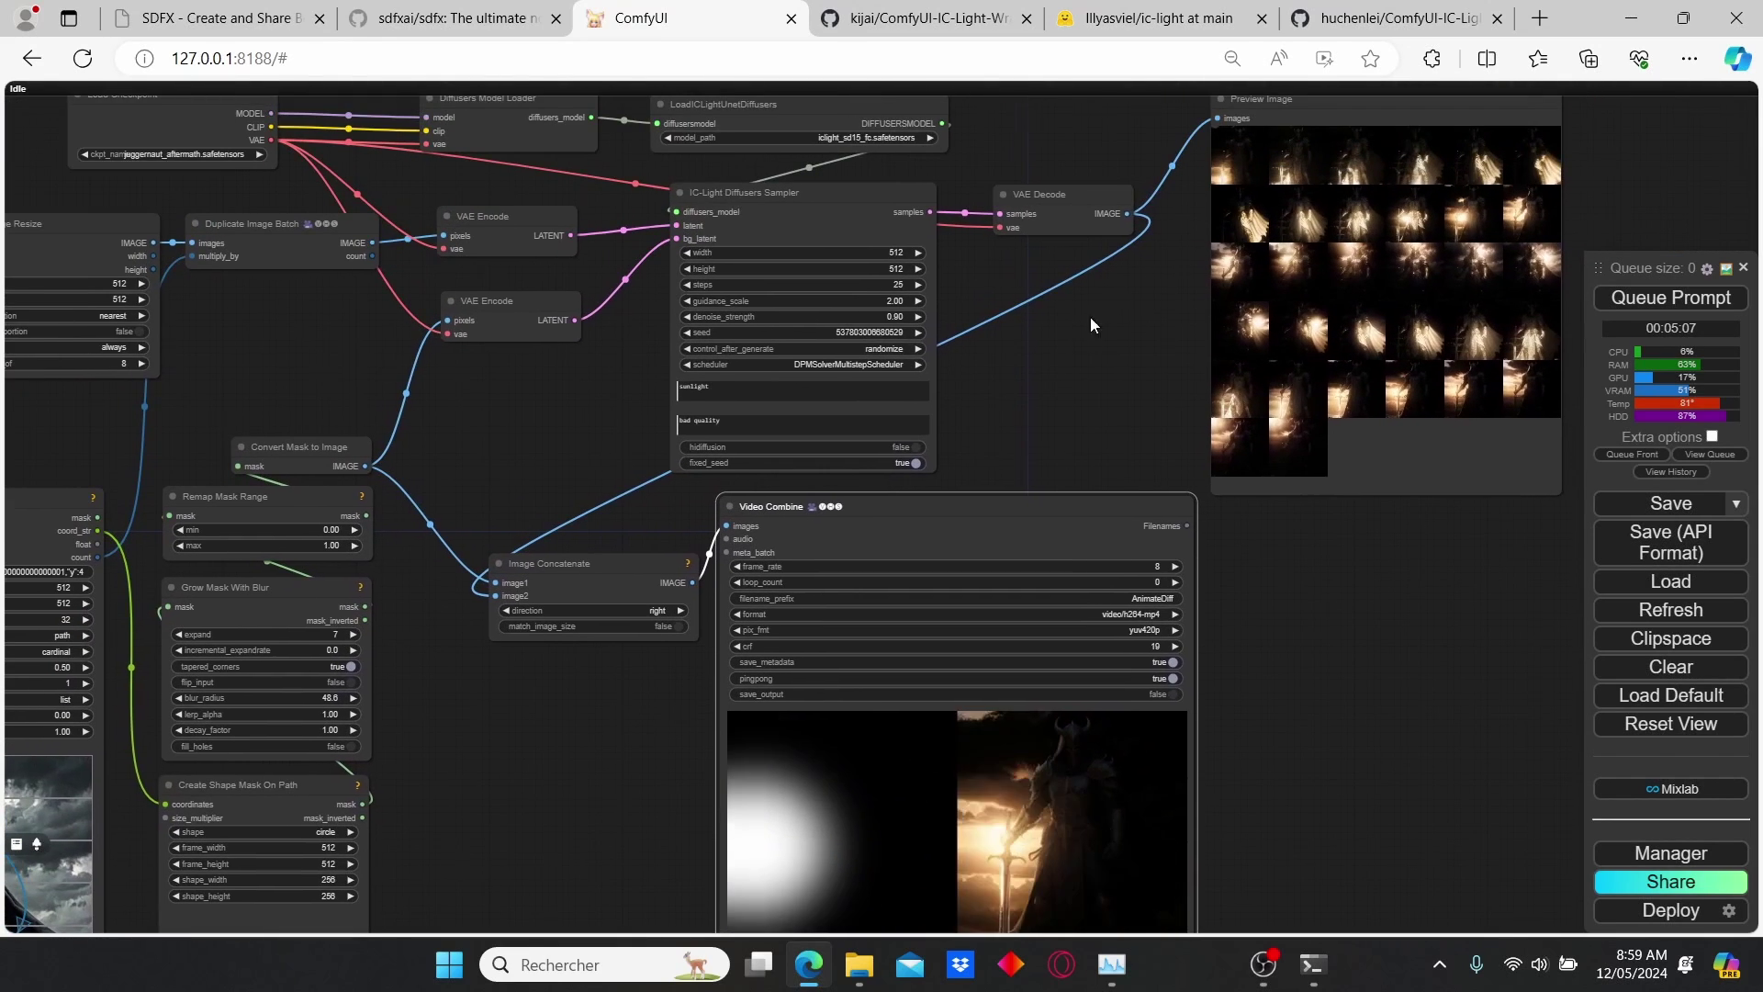
pyautogui.moveTo(1089, 316); pyautogui.dragTo(879, 444)
pyautogui.click(1030, 280)
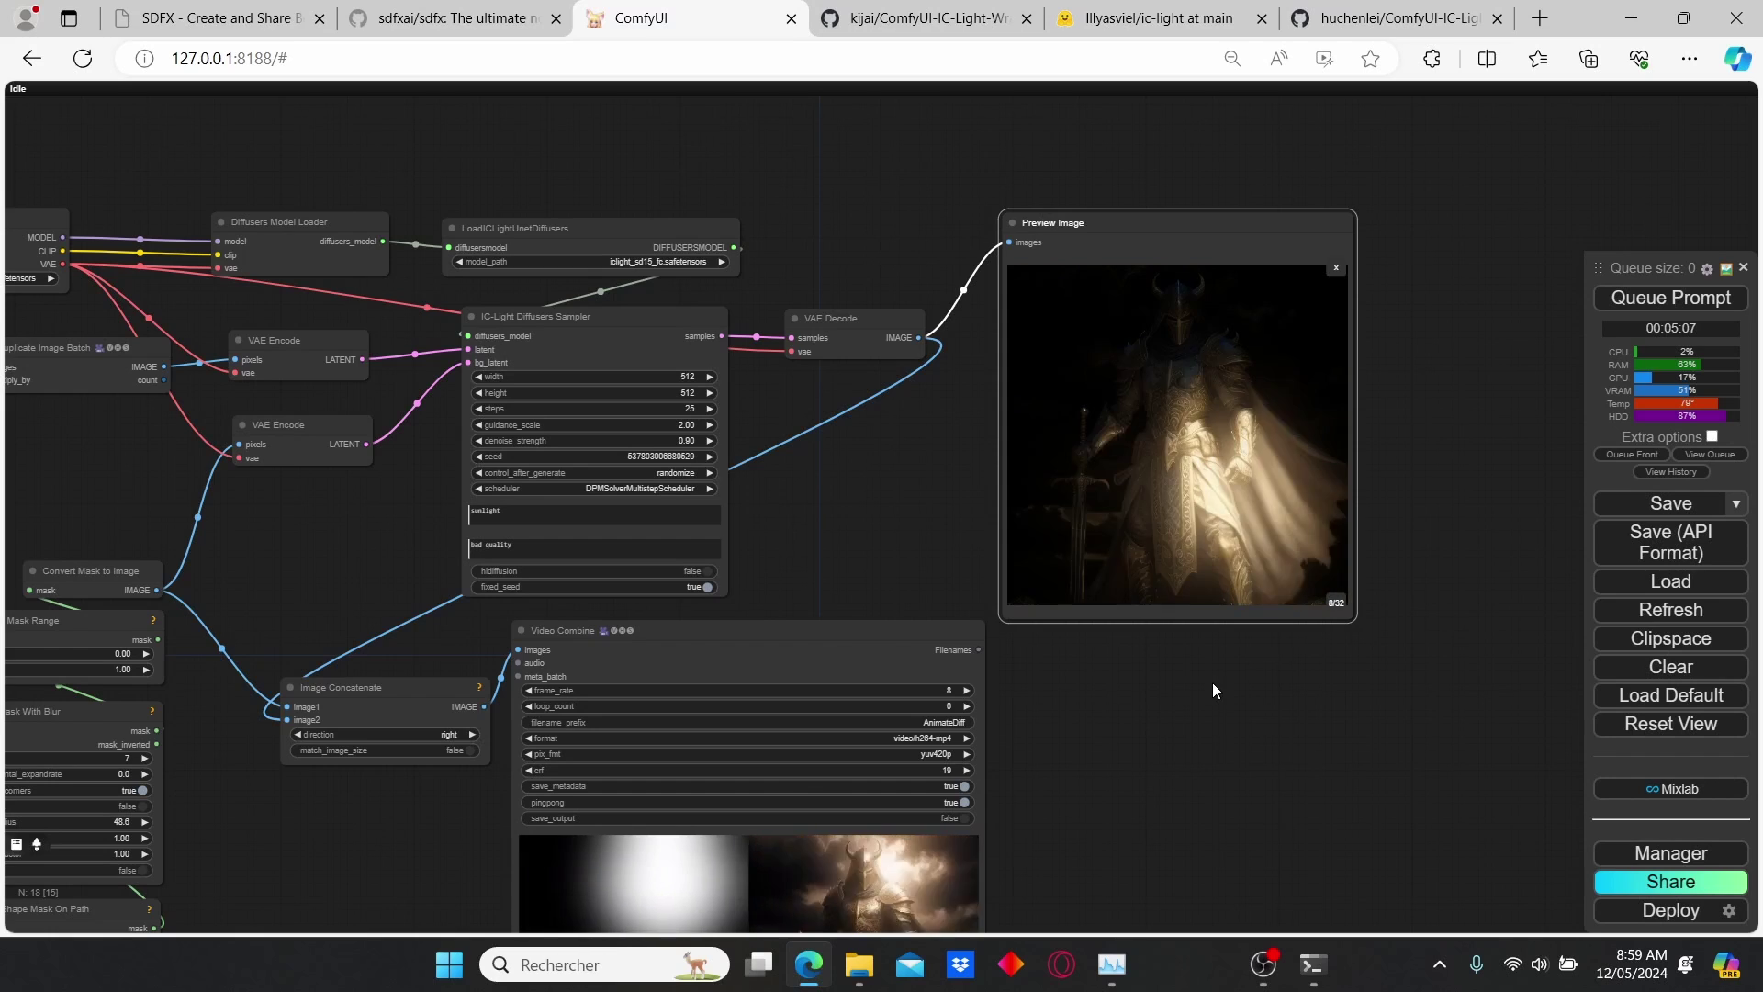
# Compare the Spline Editor's path with the light movement in the rendered mask and warrior video.
pyautogui.moveTo(339, 529); pyautogui.dragTo(949, 173)
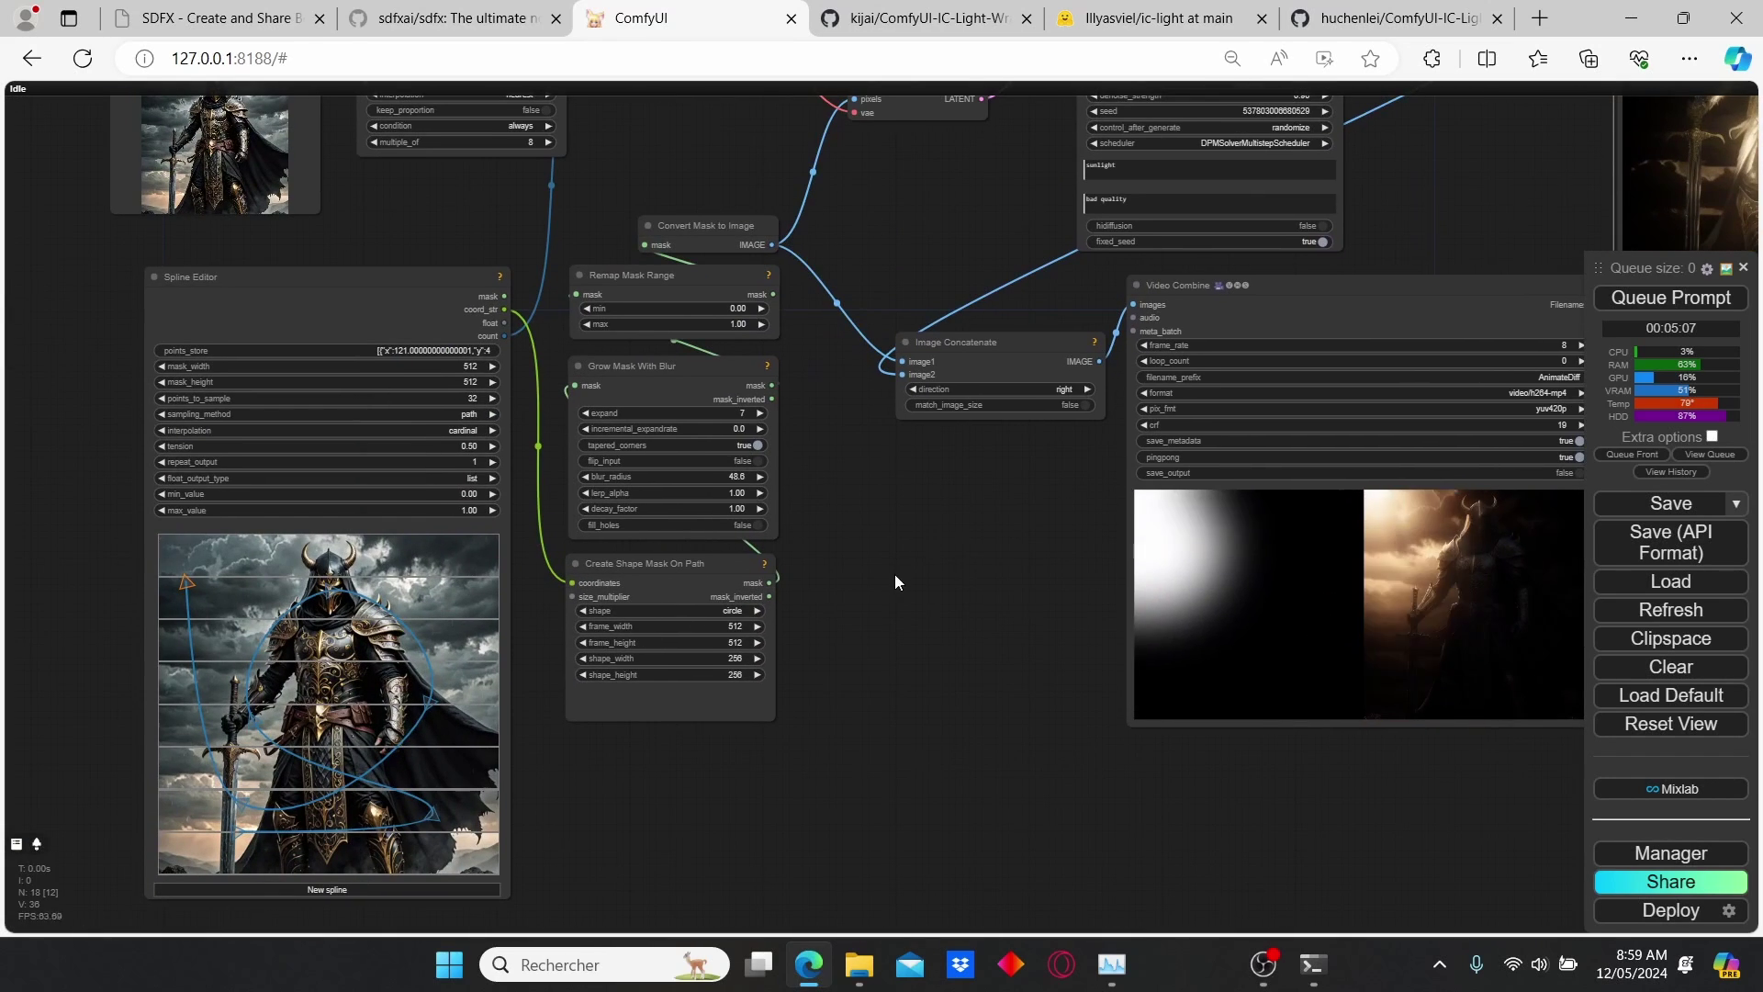
pyautogui.moveTo(894, 574); pyautogui.dragTo(953, 502)
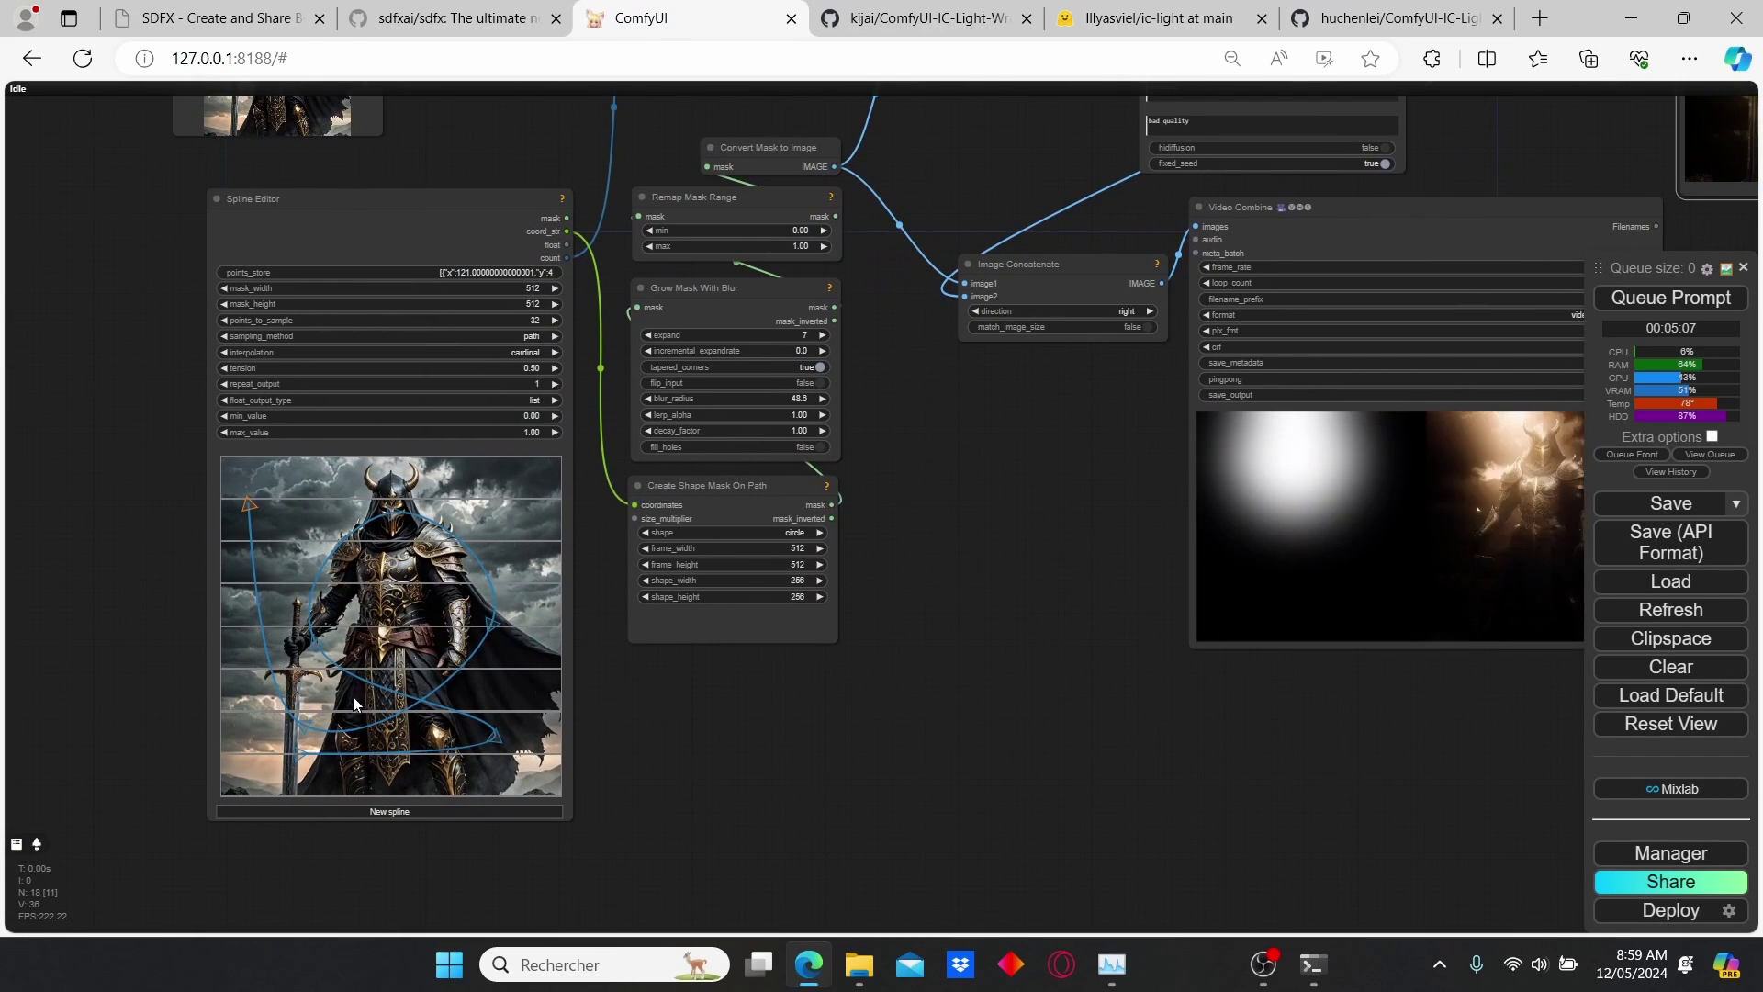
pyautogui.moveTo(904, 591); pyautogui.dragTo(399, 613)
pyautogui.scroll(2, 593, 464)
# Make the Video Combine node taller and inspect its rendered mask and warrior video up close.
pyautogui.click(949, 209)
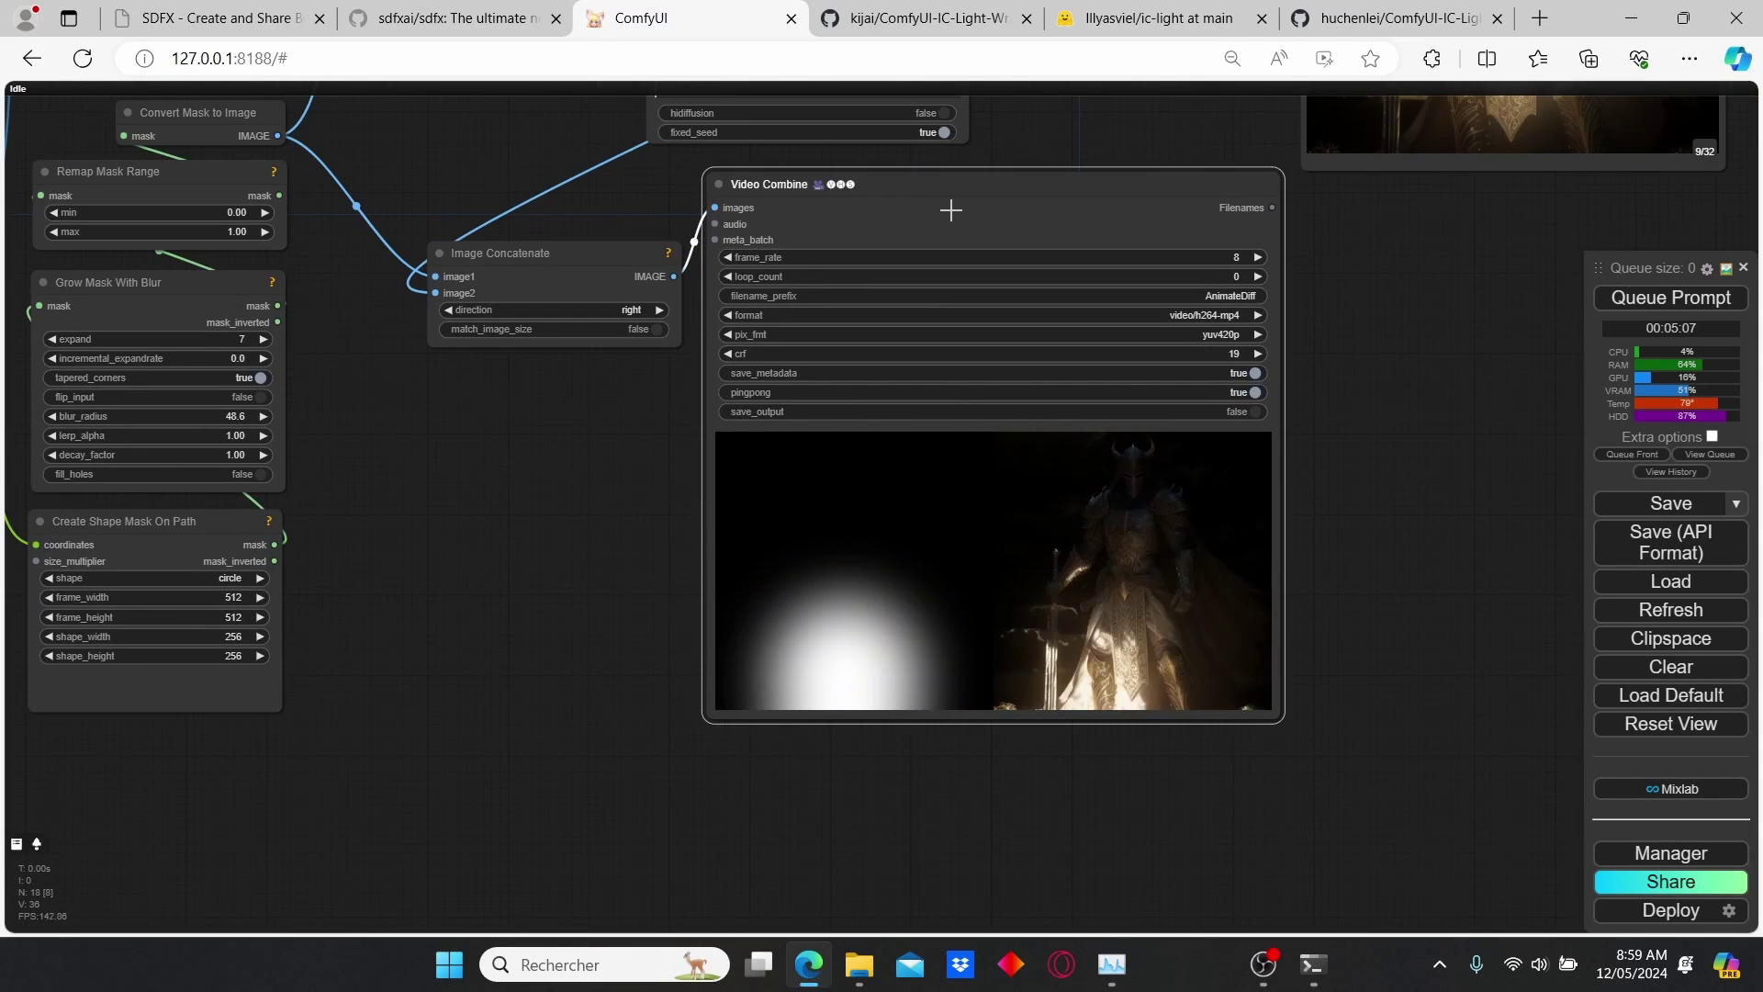
pyautogui.scroll(2, 1087, 723)
pyautogui.moveTo(1228, 725); pyautogui.dragTo(1202, 904)
pyautogui.scroll(1, 1198, 649)
pyautogui.scroll(3, 1198, 650)
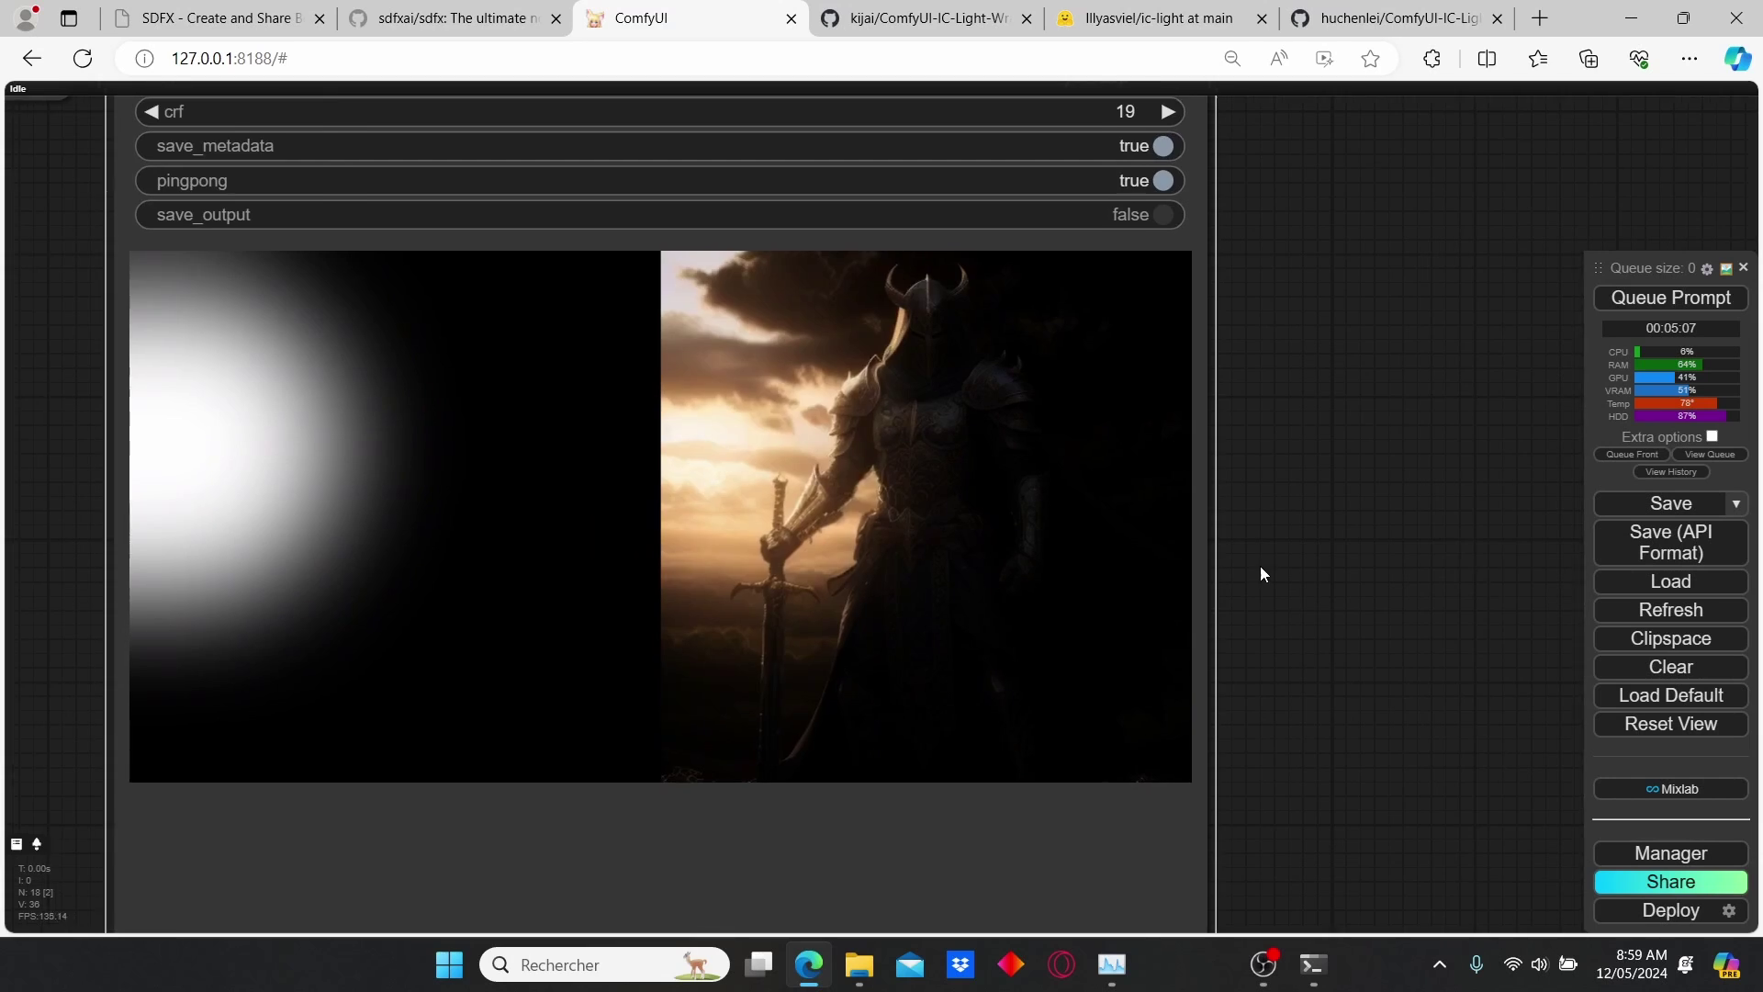
pyautogui.moveTo(1042, 571); pyautogui.dragTo(1149, 649)
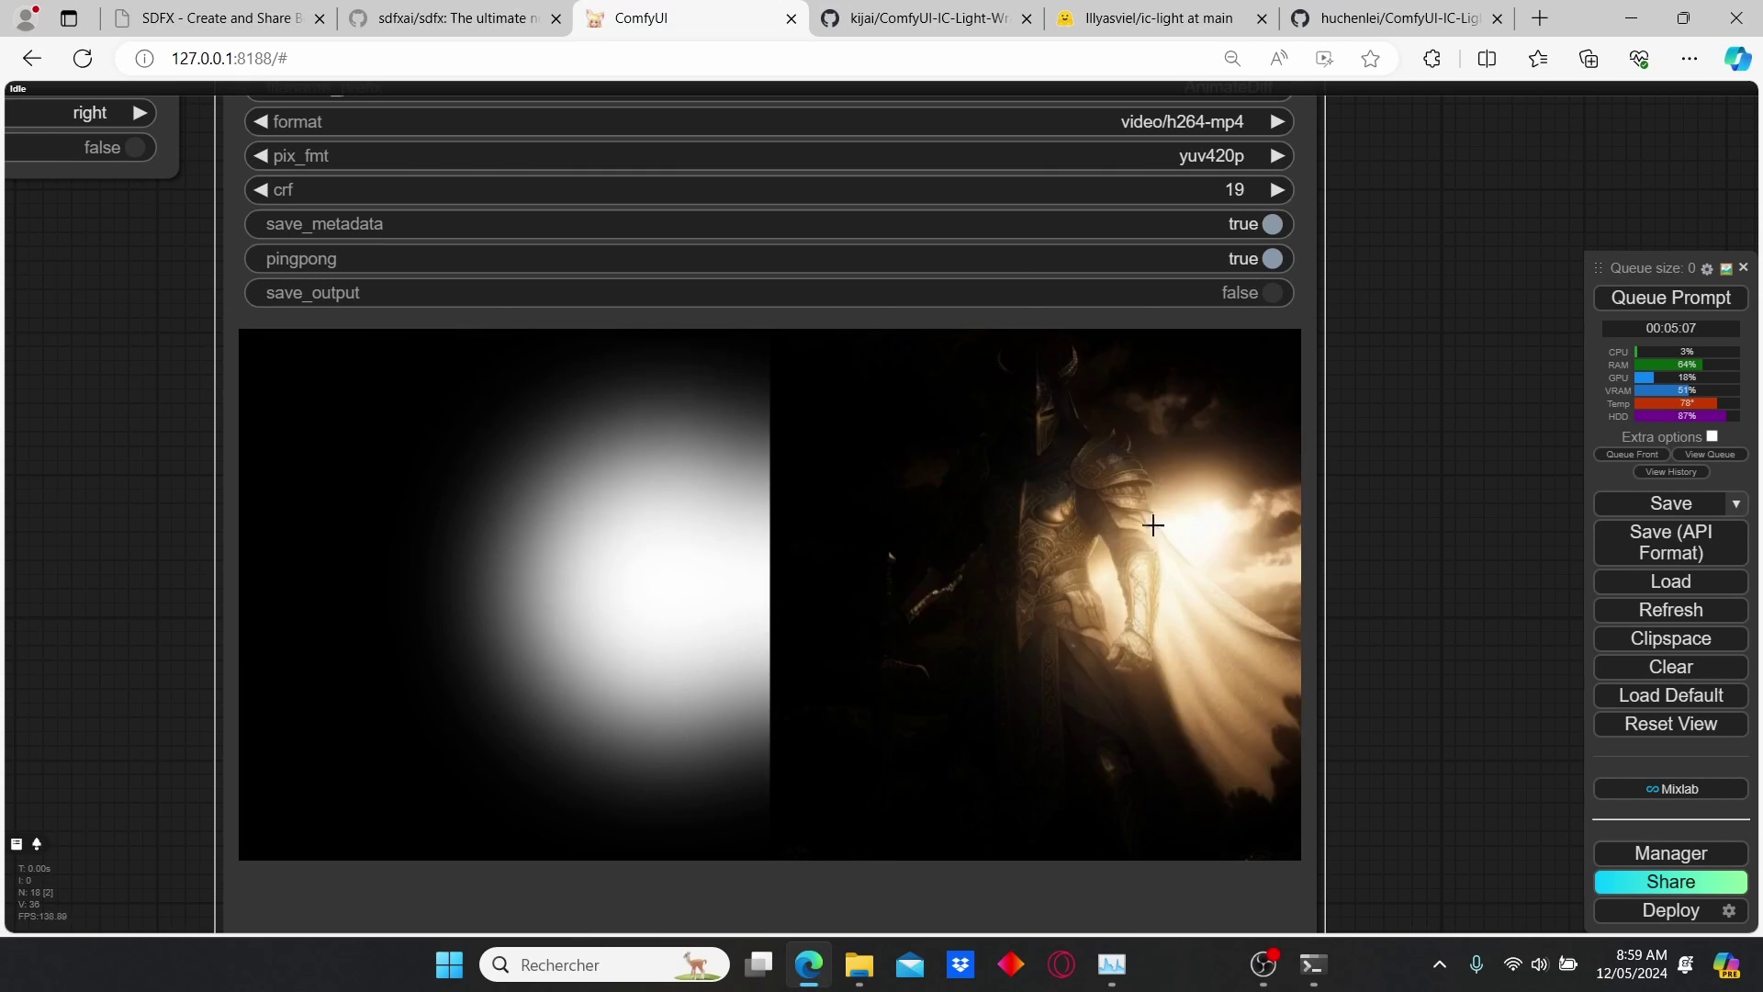
# Duplicate the Video Combine node, place the copy below the Preview Image node and feed its images input from VAE Decode's IMAGE output.
pyautogui.scroll(-6, 1387, 428)
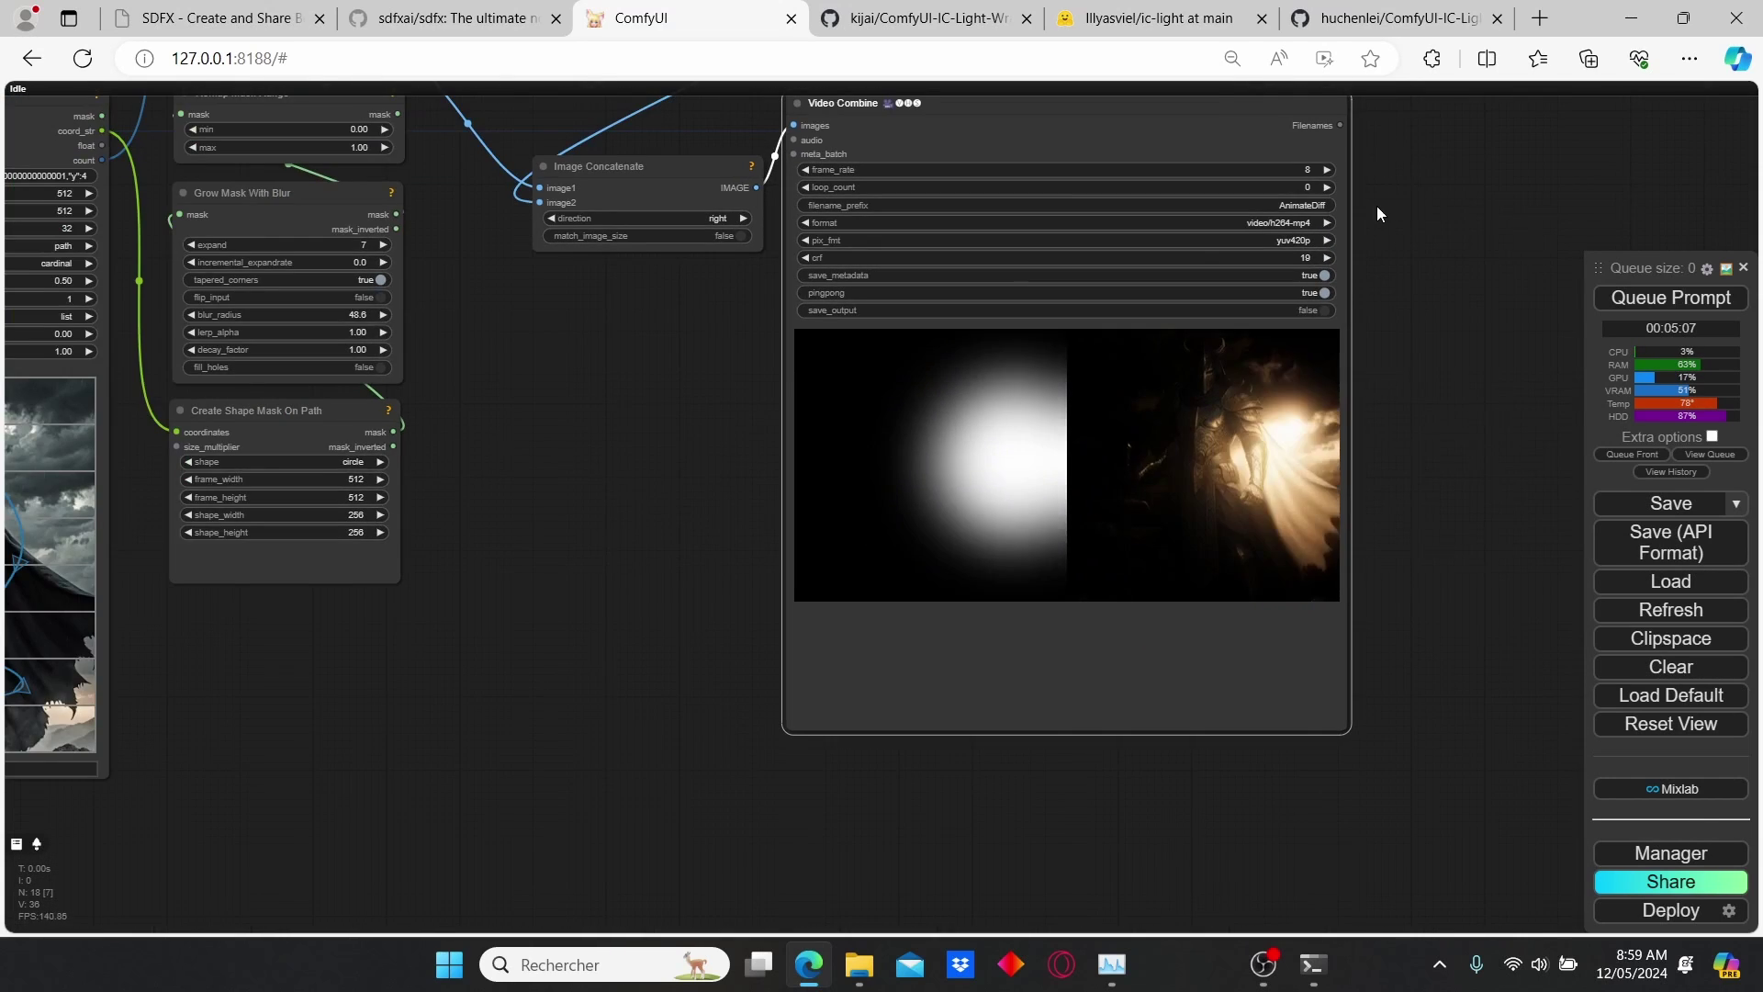
pyautogui.moveTo(1375, 206); pyautogui.dragTo(1207, 441)
pyautogui.scroll(1, 1019, 405)
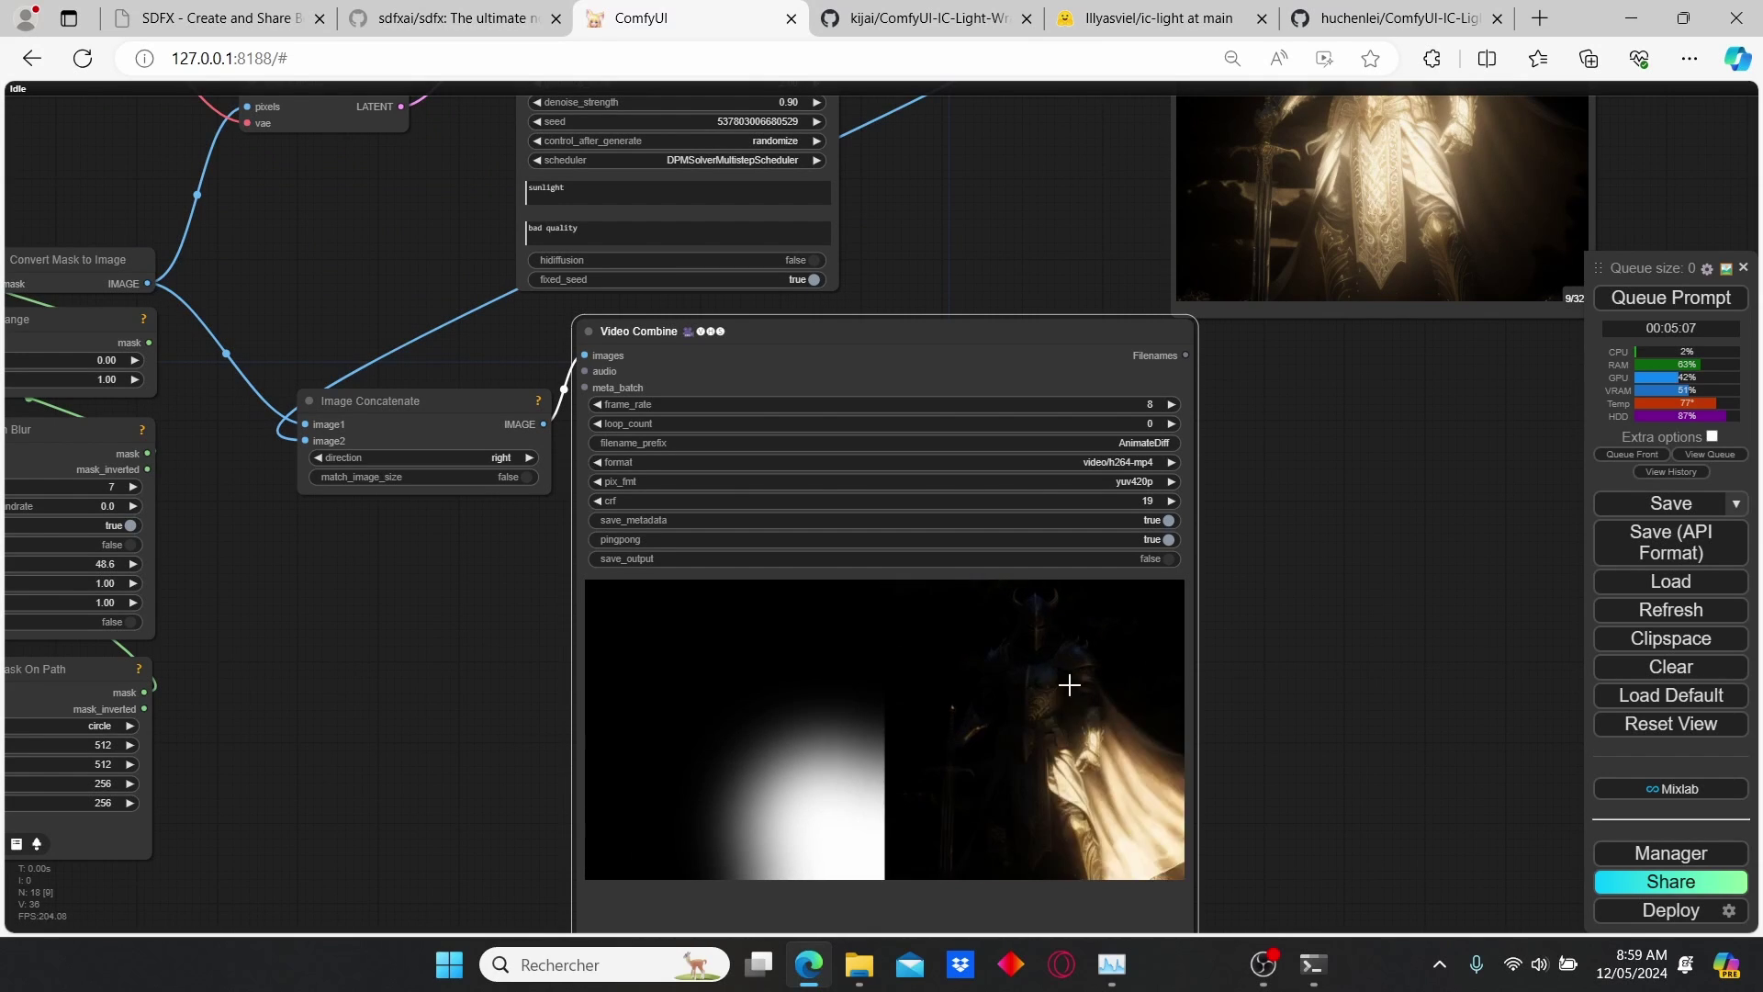
pyautogui.moveTo(915, 370); pyautogui.dragTo(725, 546)
pyautogui.moveTo(951, 249); pyautogui.dragTo(736, 618)
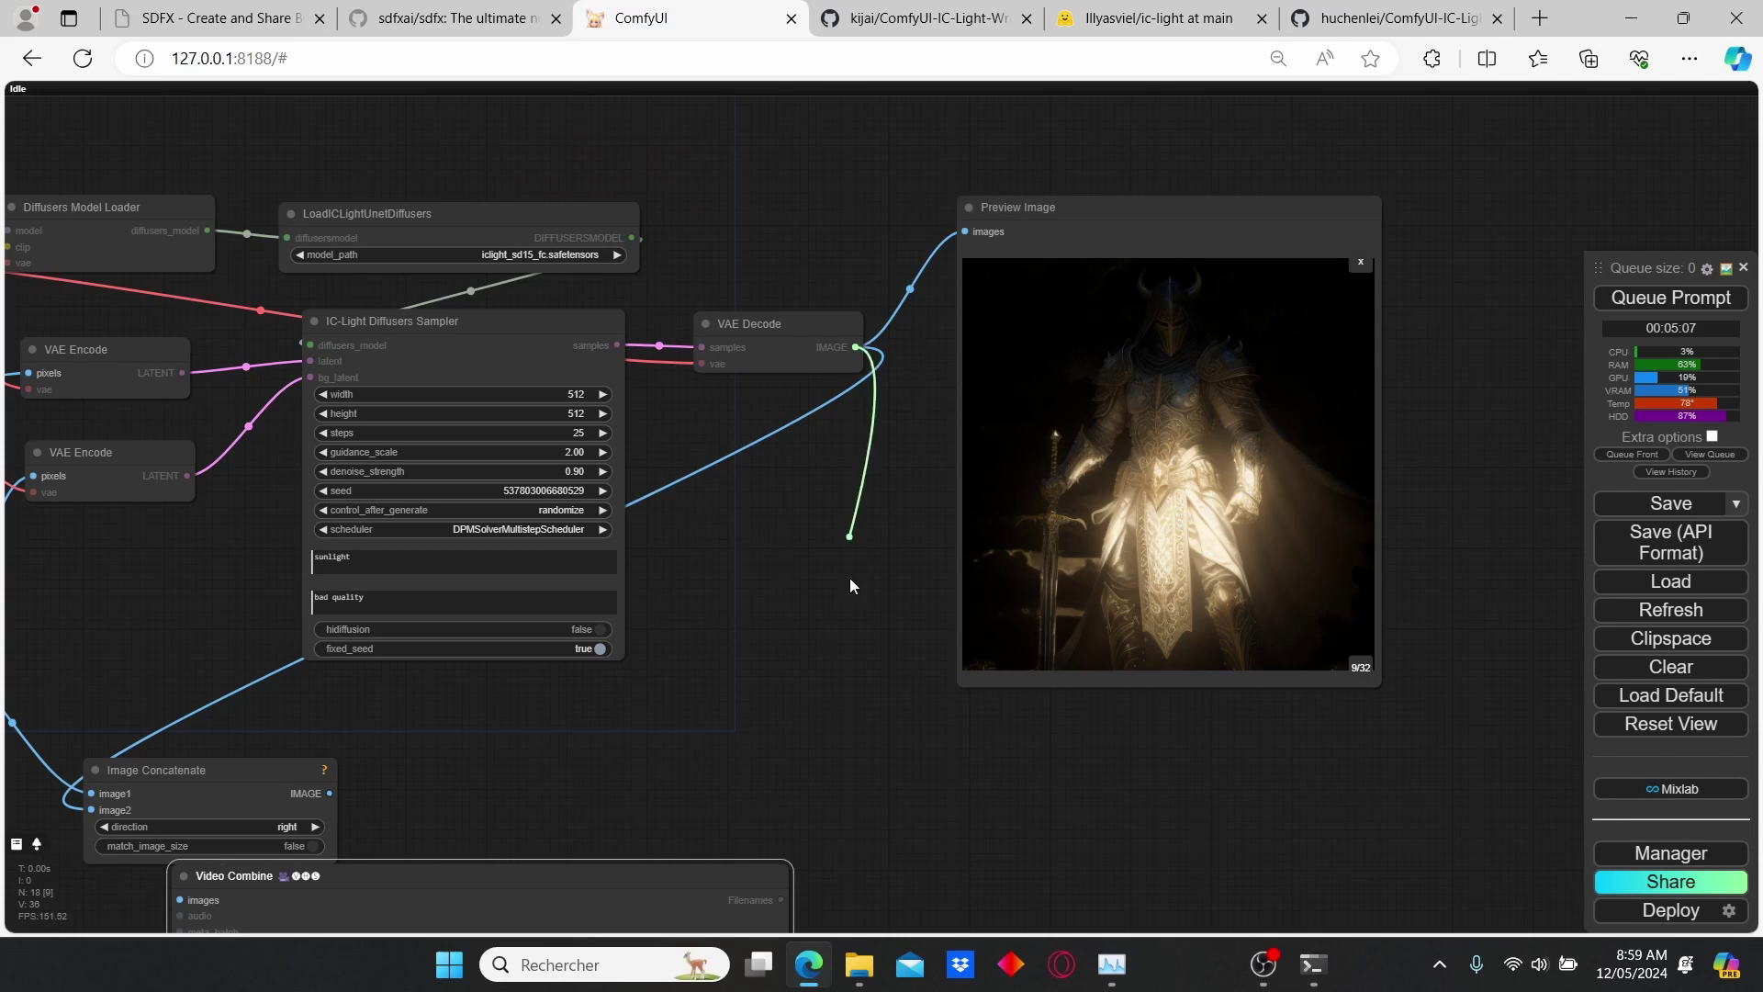
pyautogui.moveTo(850, 586); pyautogui.dragTo(854, 633)
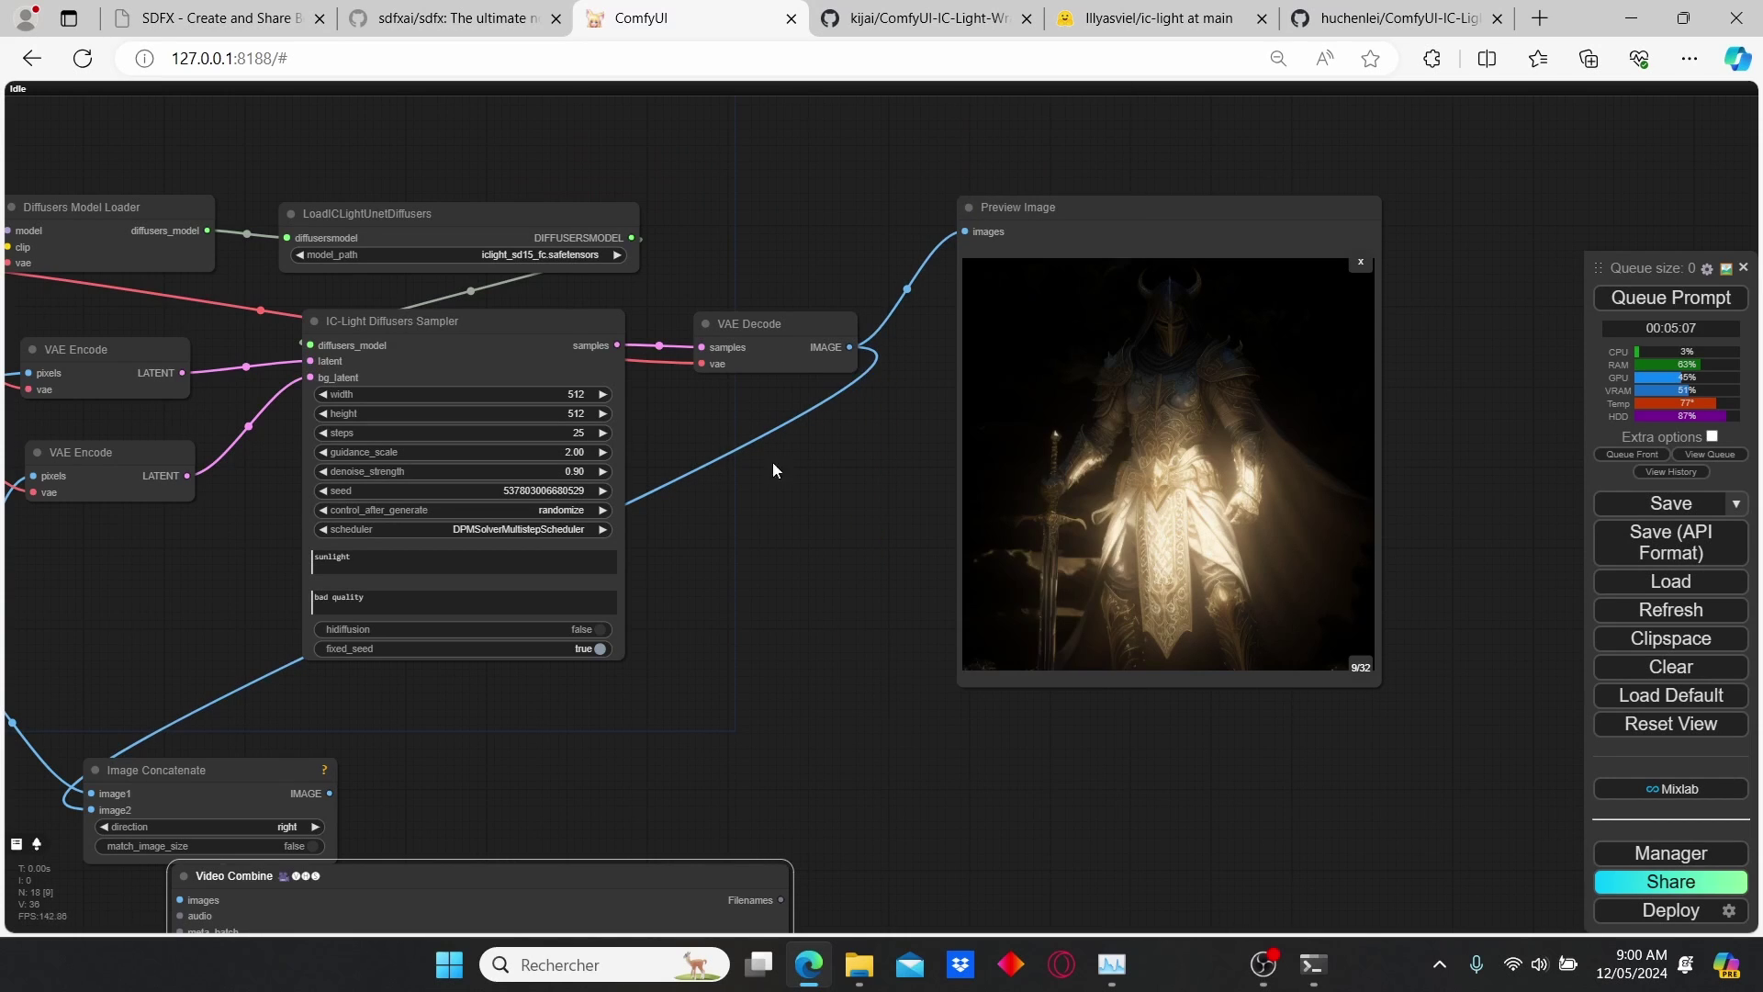
pyautogui.moveTo(773, 462); pyautogui.dragTo(710, 216)
pyautogui.hotkey('ctrl', 'c')
pyautogui.hotkey('ctrl', 'v')
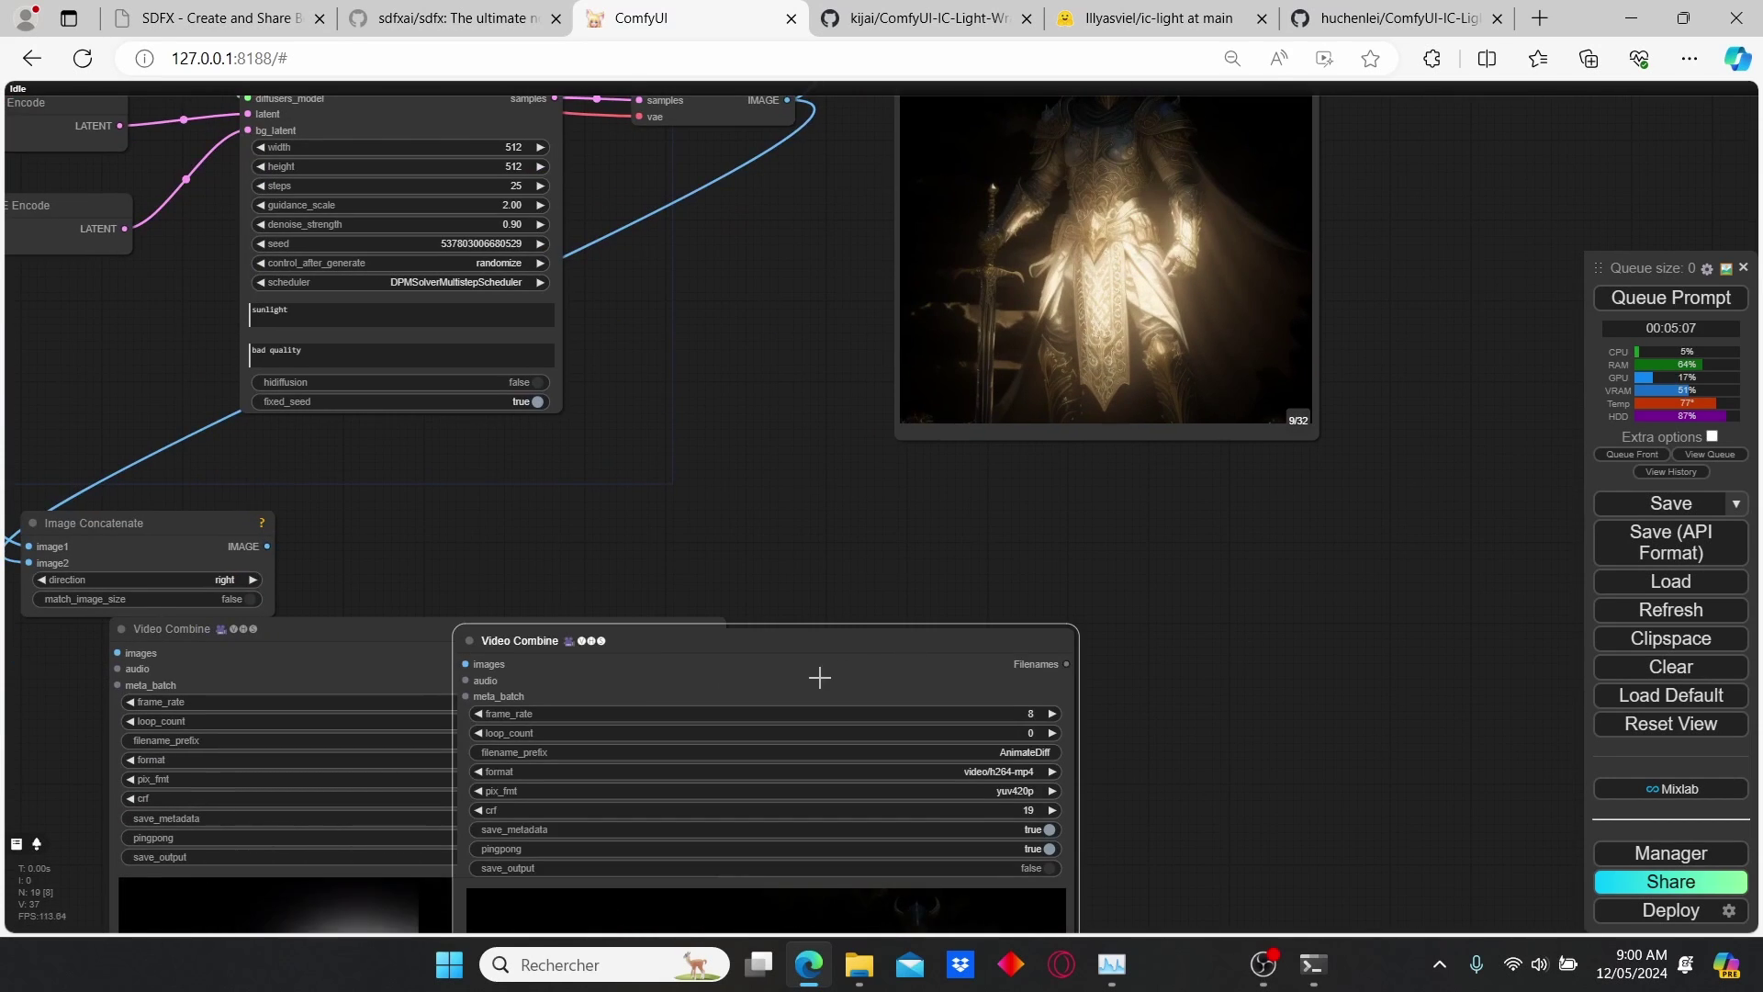
pyautogui.moveTo(820, 678); pyautogui.dragTo(1237, 484)
pyautogui.moveTo(788, 99); pyautogui.dragTo(880, 474)
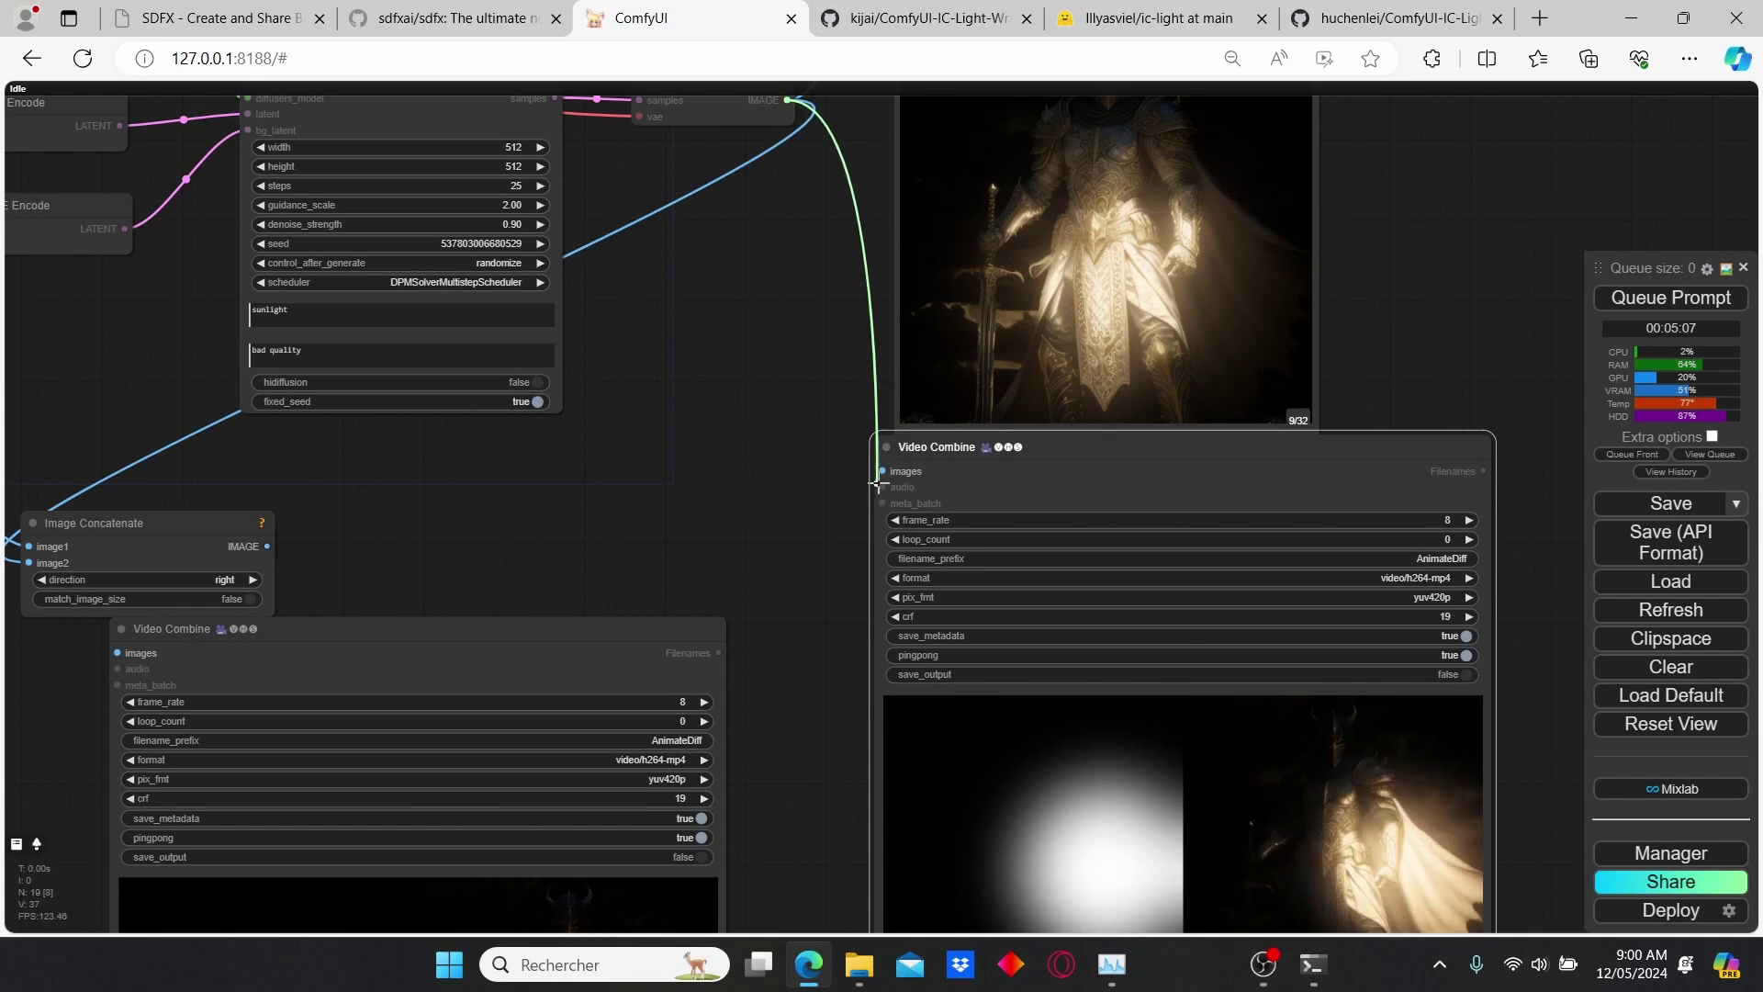
pyautogui.moveTo(1057, 482); pyautogui.dragTo(1019, 508)
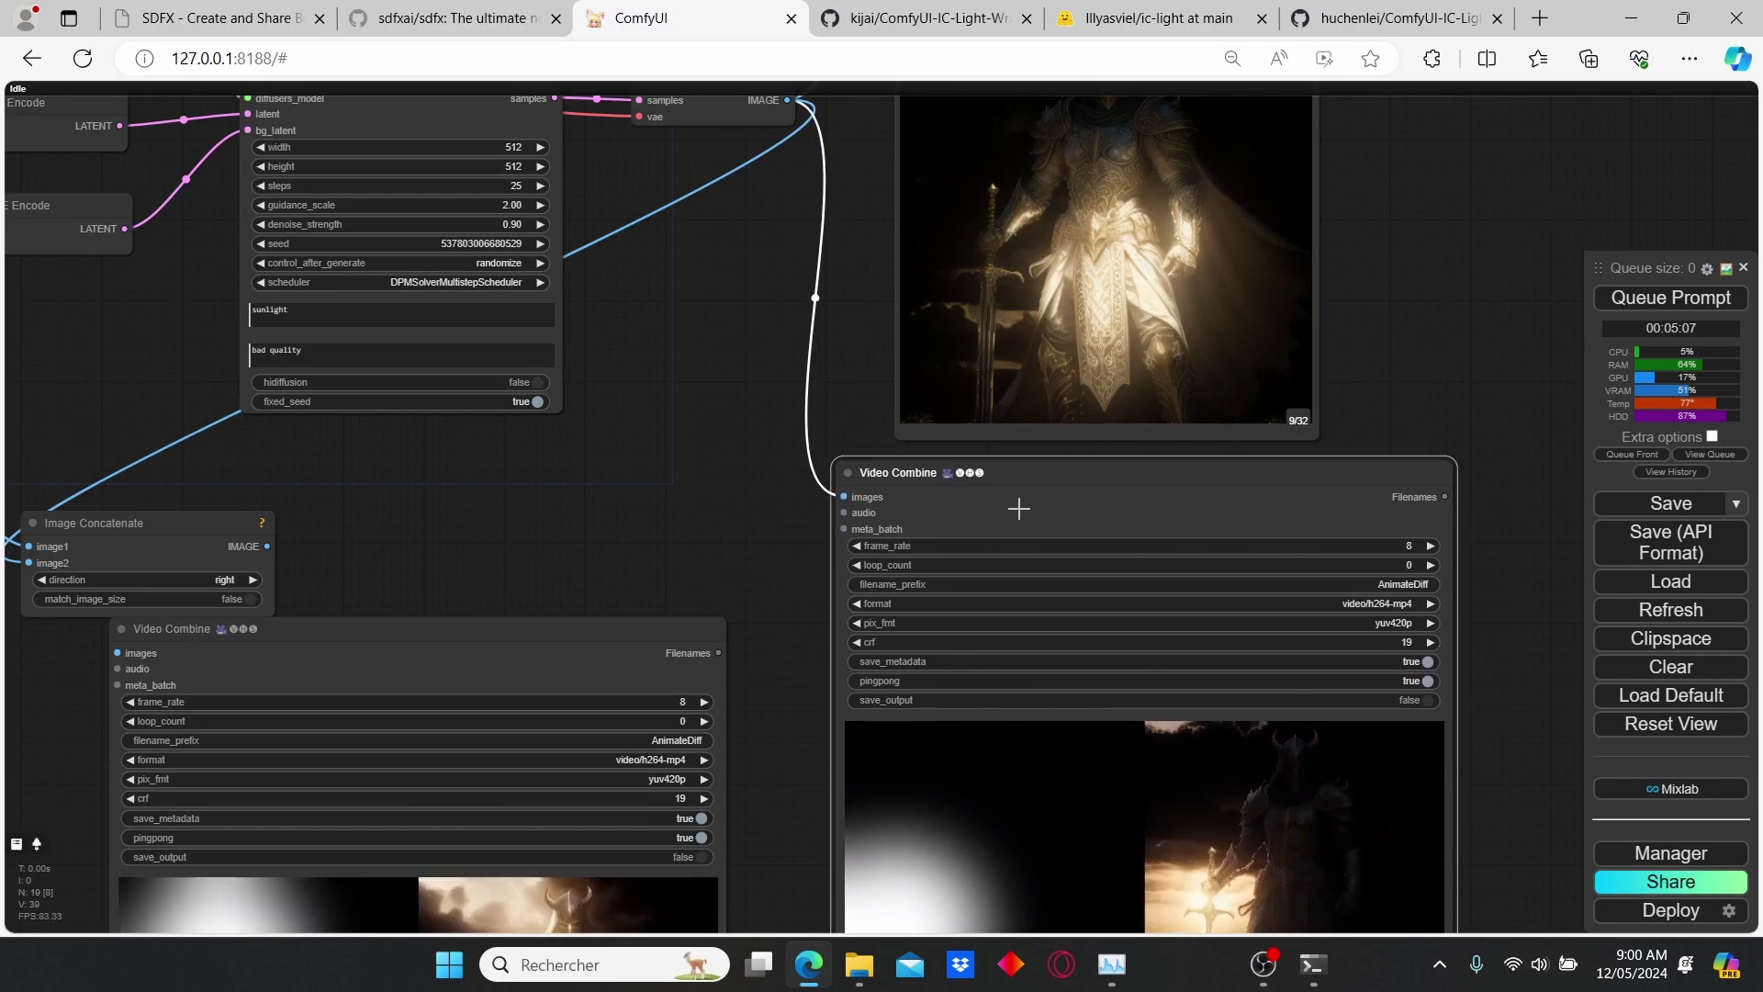
# Move the Image Concatenate node up and away from the original Video Combine node.
pyautogui.scroll(-3, 794, 503)
pyautogui.moveTo(756, 553); pyautogui.dragTo(838, 468)
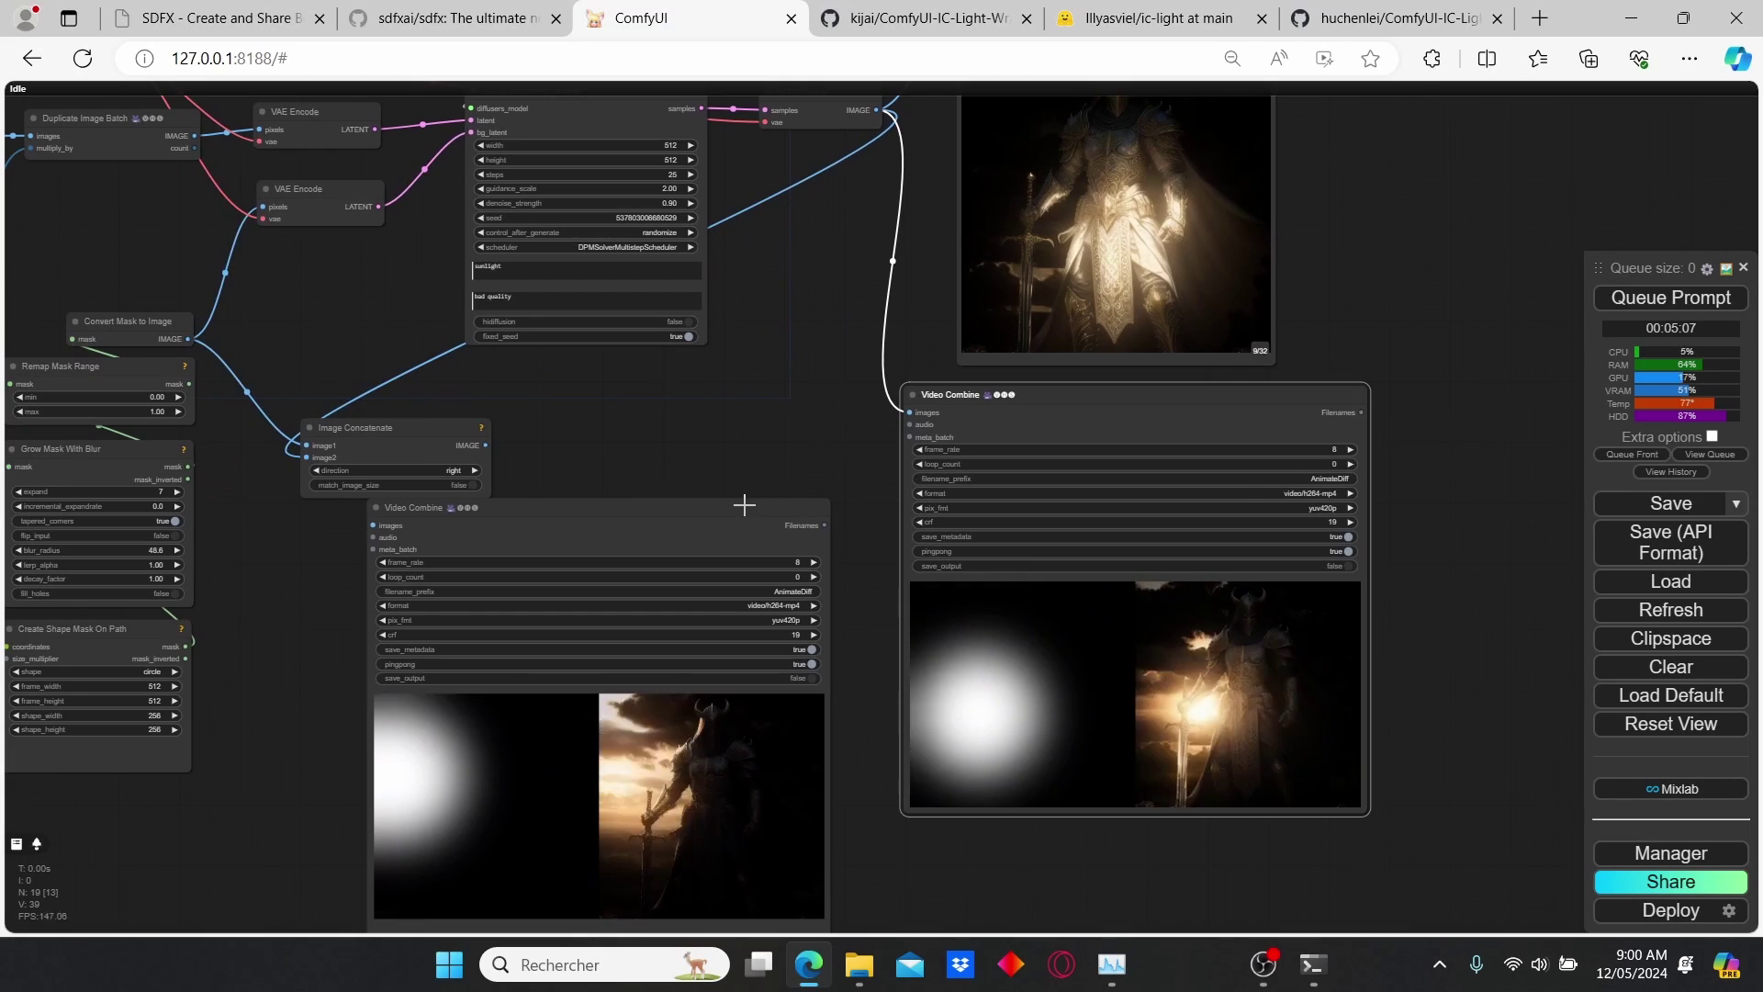
pyautogui.moveTo(501, 426); pyautogui.dragTo(695, 382)
pyautogui.moveTo(569, 401); pyautogui.dragTo(626, 362)
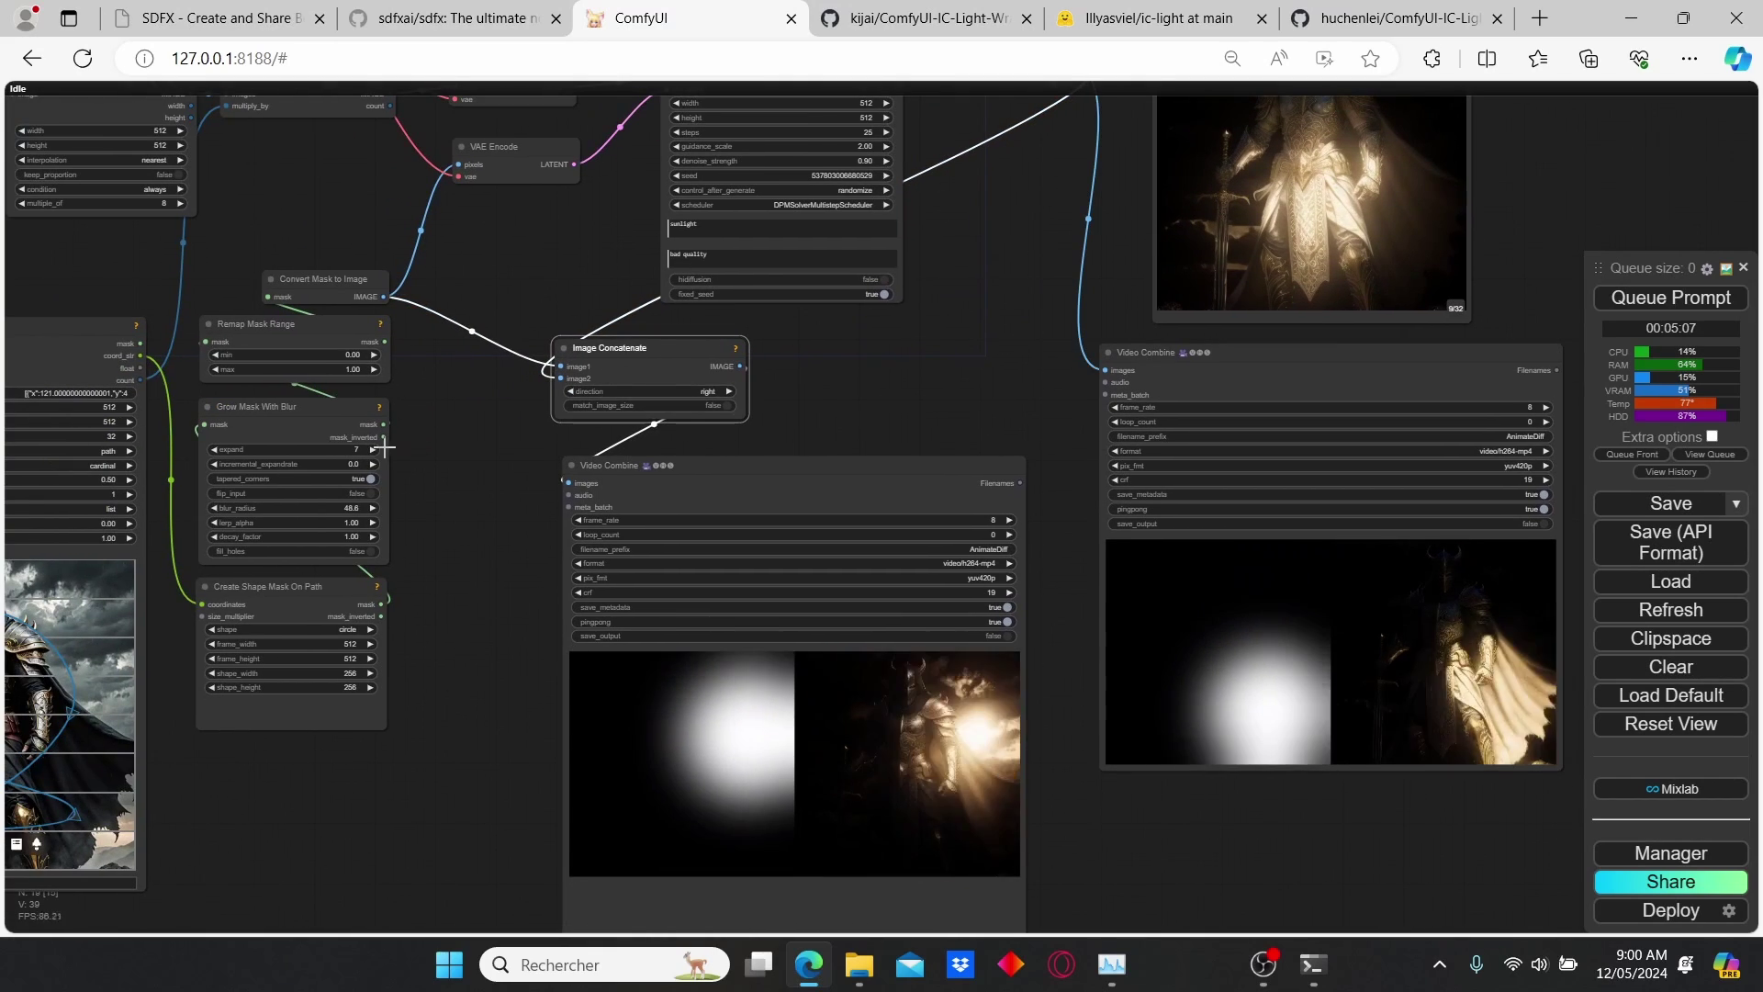
# Load the meditating astronaut picture ComfyUI_temp_hkrgm_00012_ into the Load Image node.
pyautogui.moveTo(441, 450); pyautogui.dragTo(831, 420)
pyautogui.moveTo(102, 393); pyautogui.dragTo(335, 337)
pyautogui.scroll(4, 304, 520)
pyautogui.moveTo(317, 578); pyautogui.dragTo(308, 398)
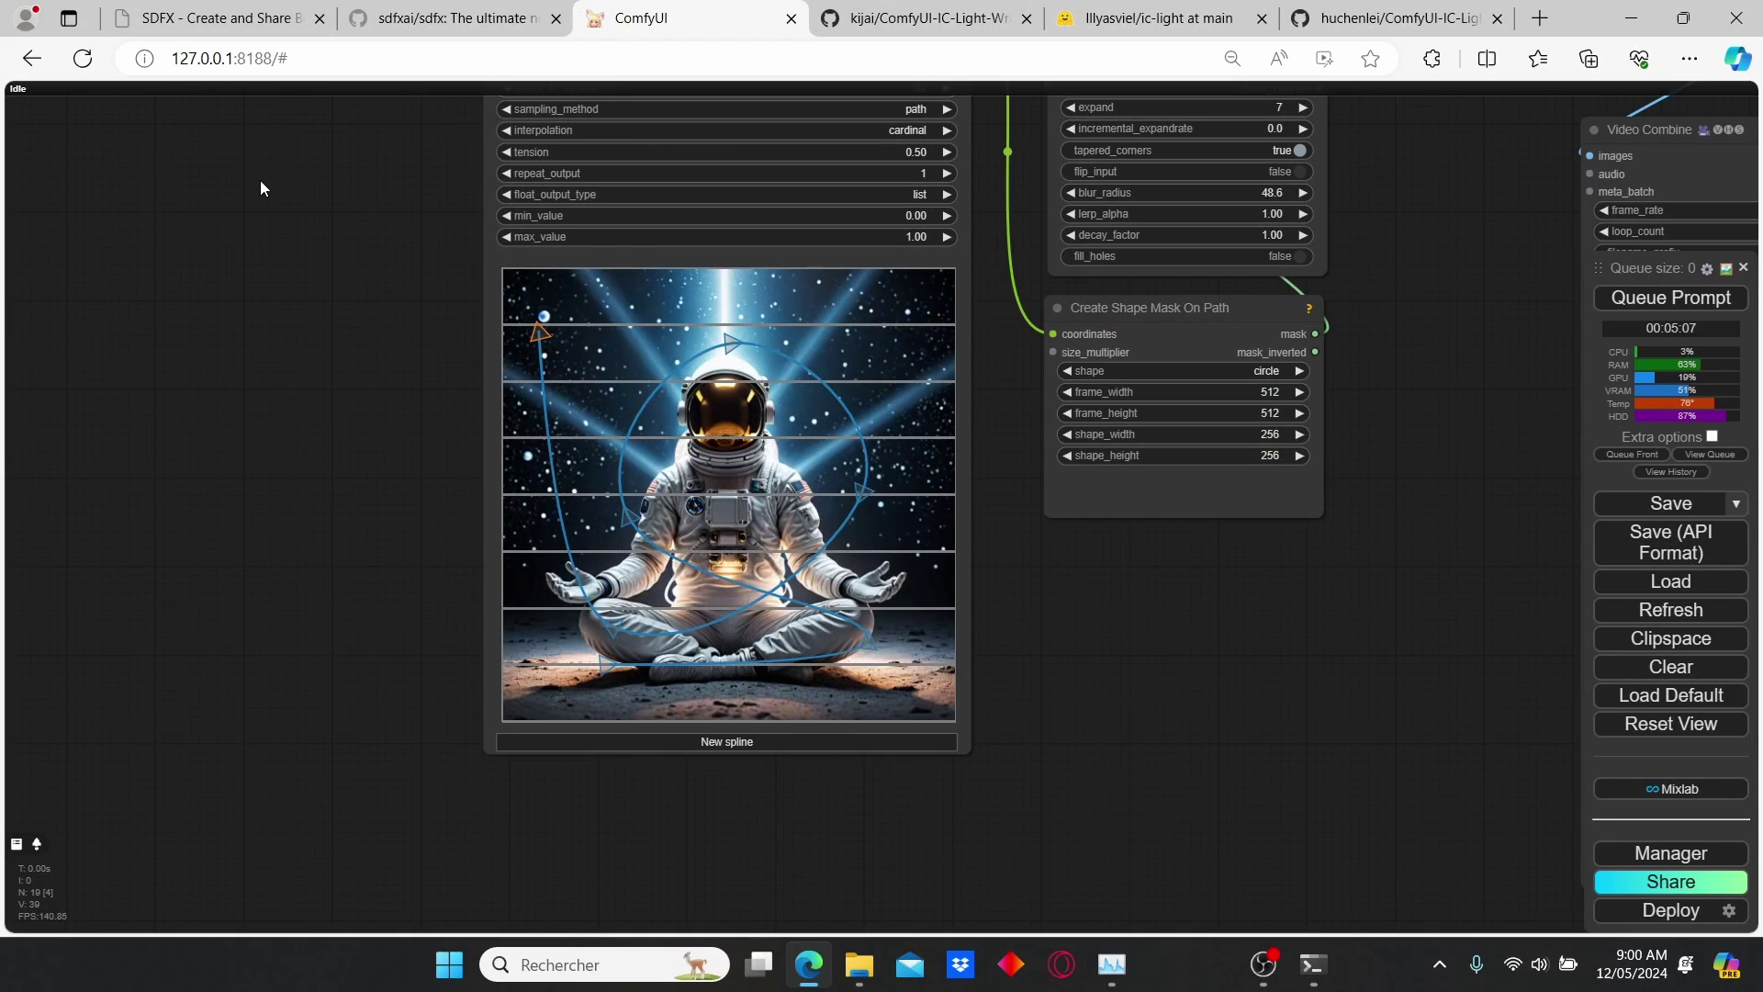
pyautogui.moveTo(261, 180); pyautogui.dragTo(366, 697)
pyautogui.click(714, 189)
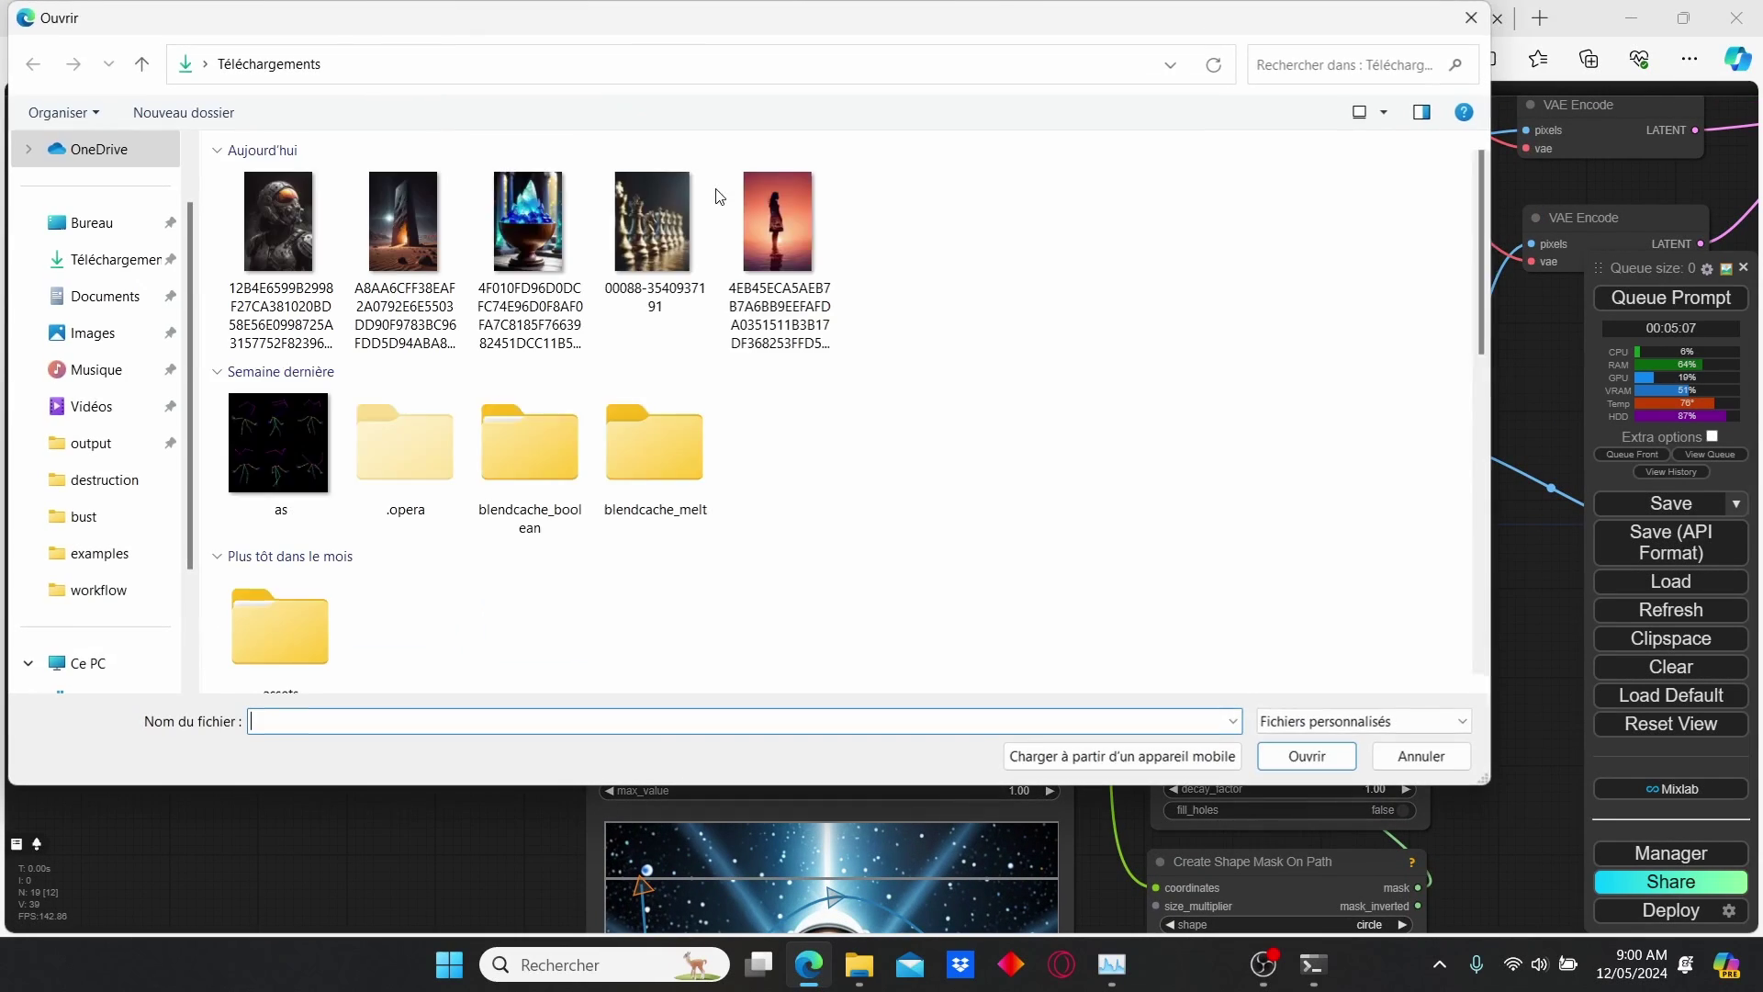
pyautogui.scroll(-5, 1028, 429)
pyautogui.scroll(-3, 1056, 473)
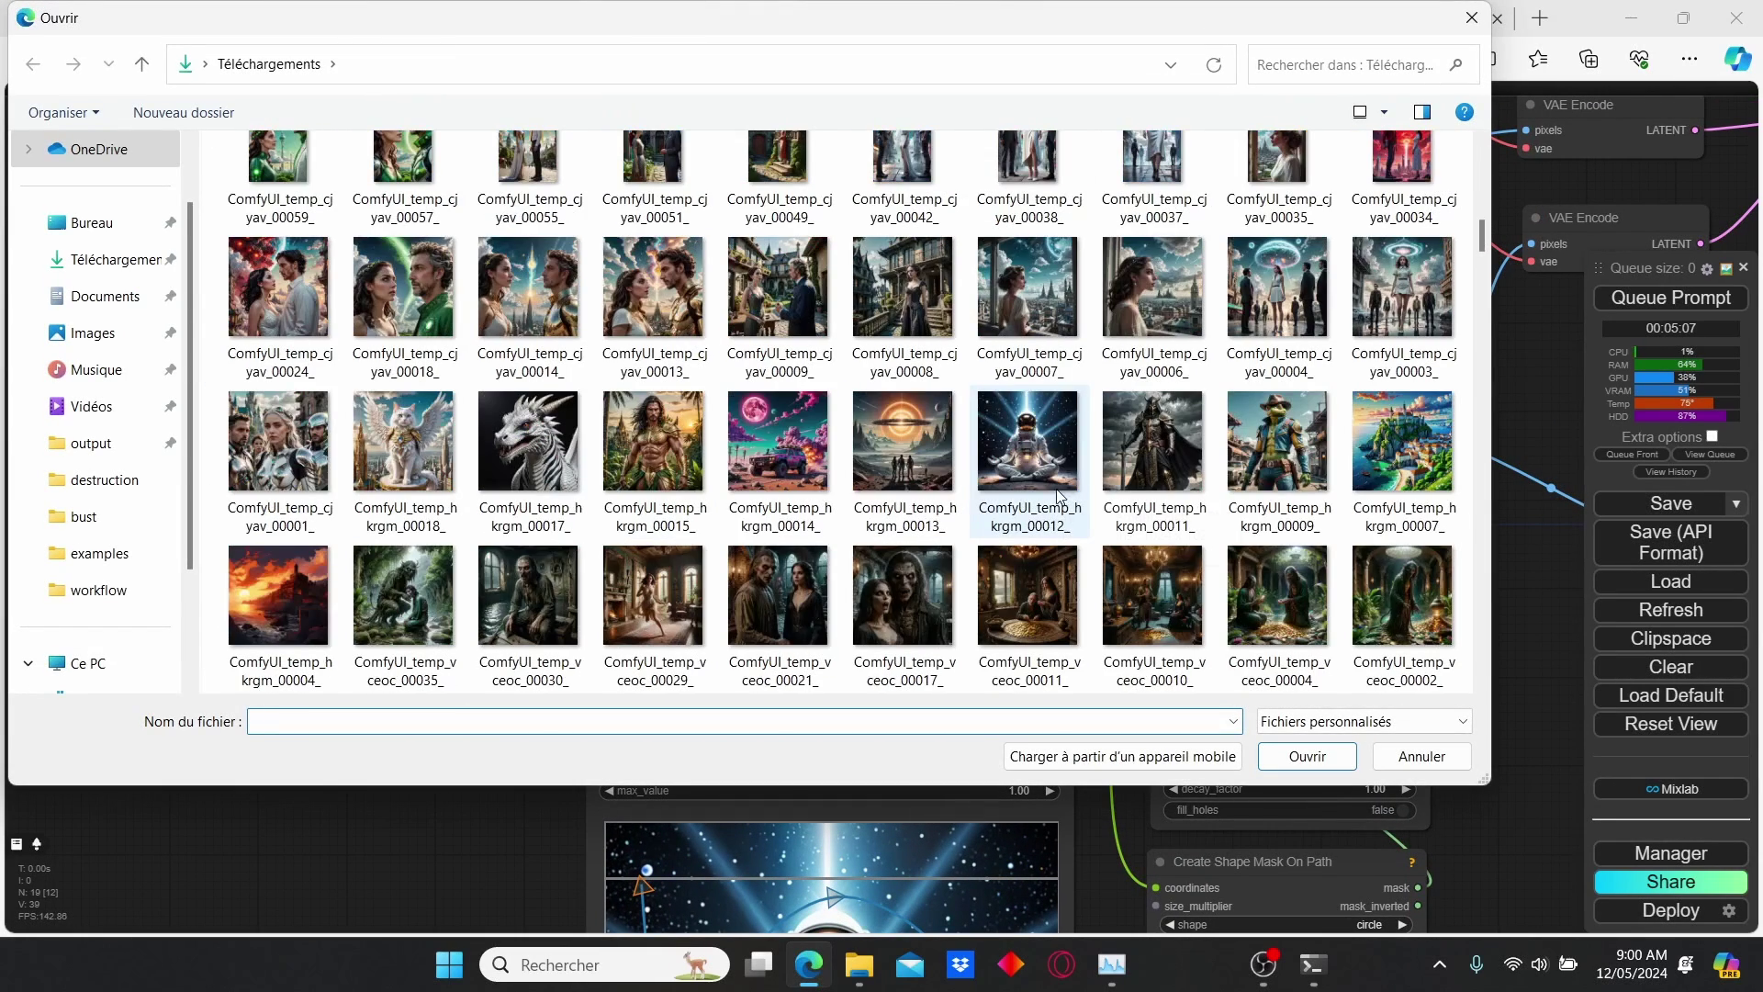
pyautogui.doubleClick(1029, 441)
pyautogui.scroll(-2, 372, 523)
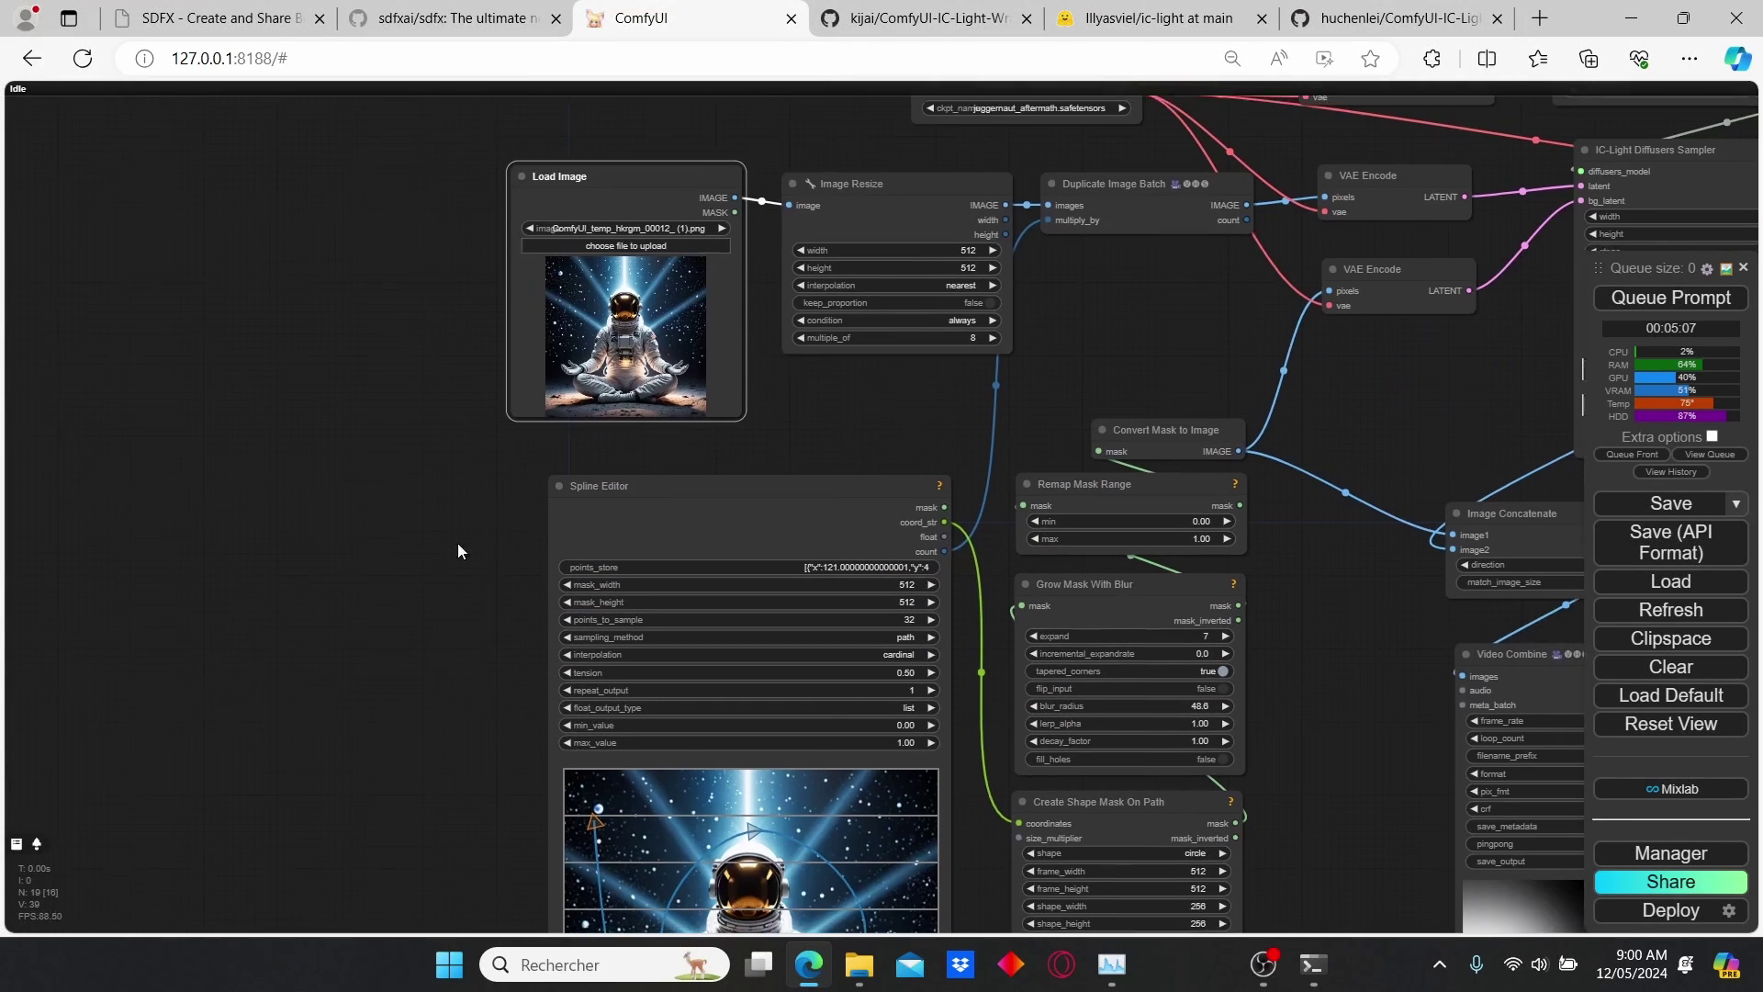
# Start a new spline in the Spline Editor, bend its middle point and set the astronaut picture as the background image.
pyautogui.moveTo(481, 830); pyautogui.dragTo(411, 392)
pyautogui.scroll(3, 412, 393)
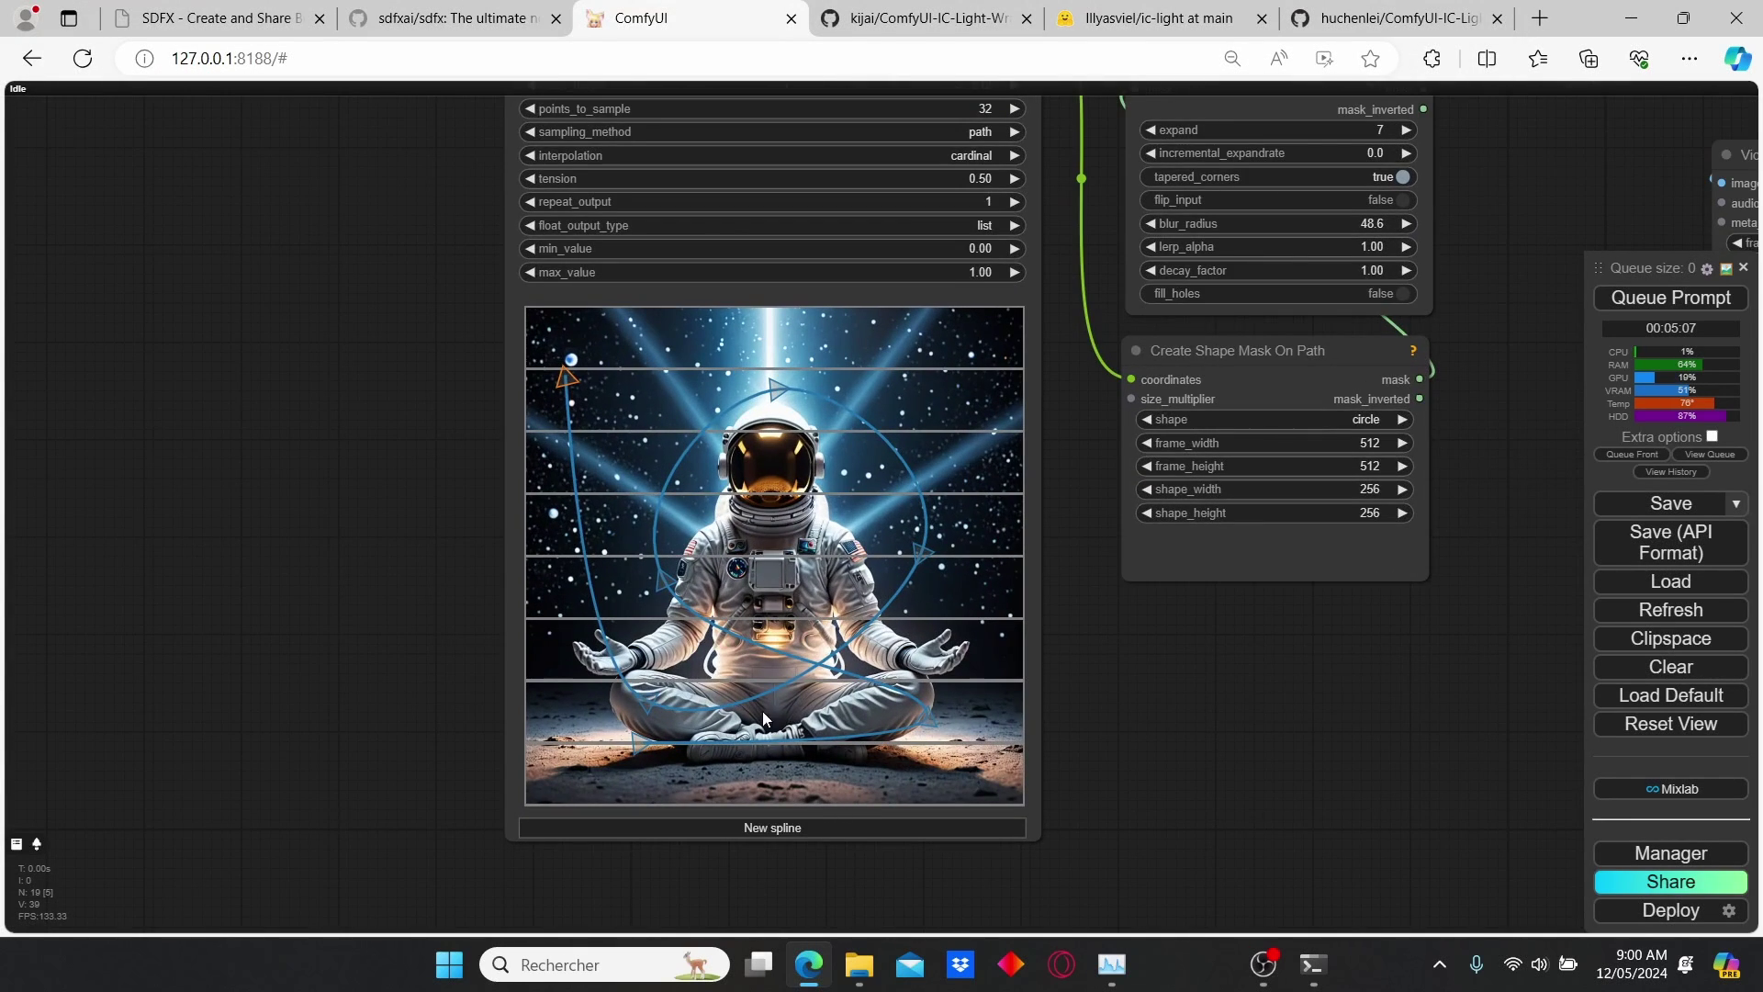
pyautogui.click(790, 826)
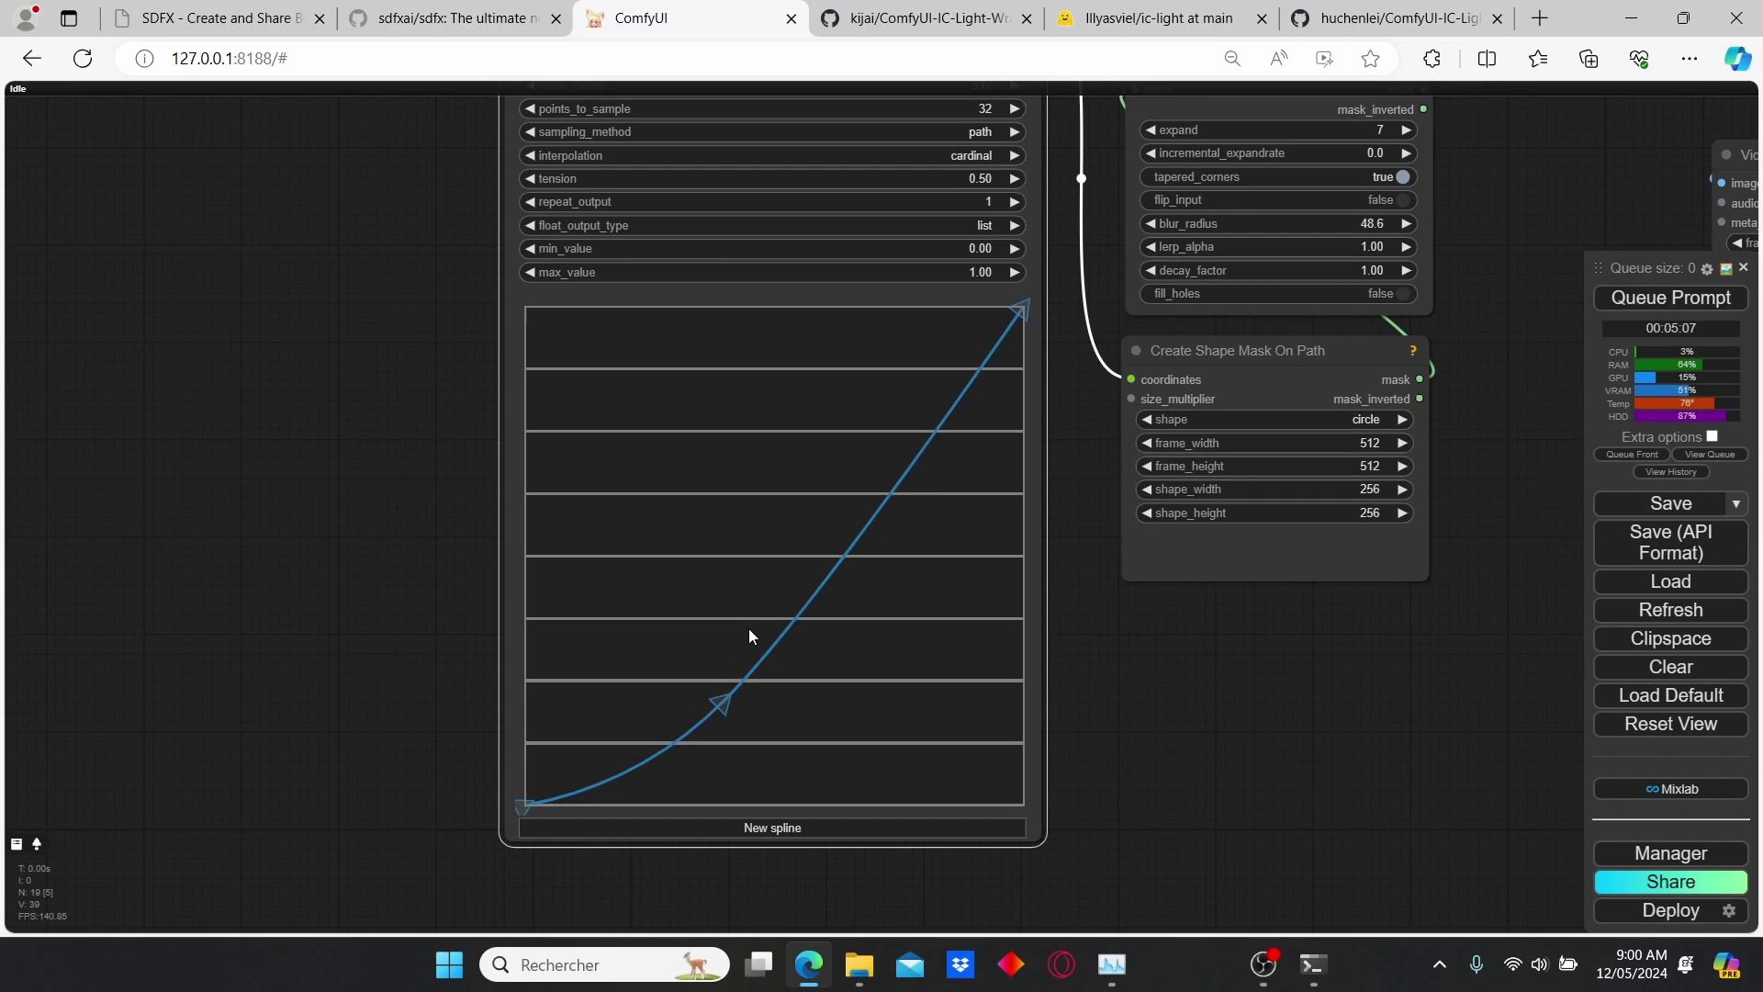
pyautogui.moveTo(720, 699); pyautogui.dragTo(558, 581)
pyautogui.rightClick(780, 716)
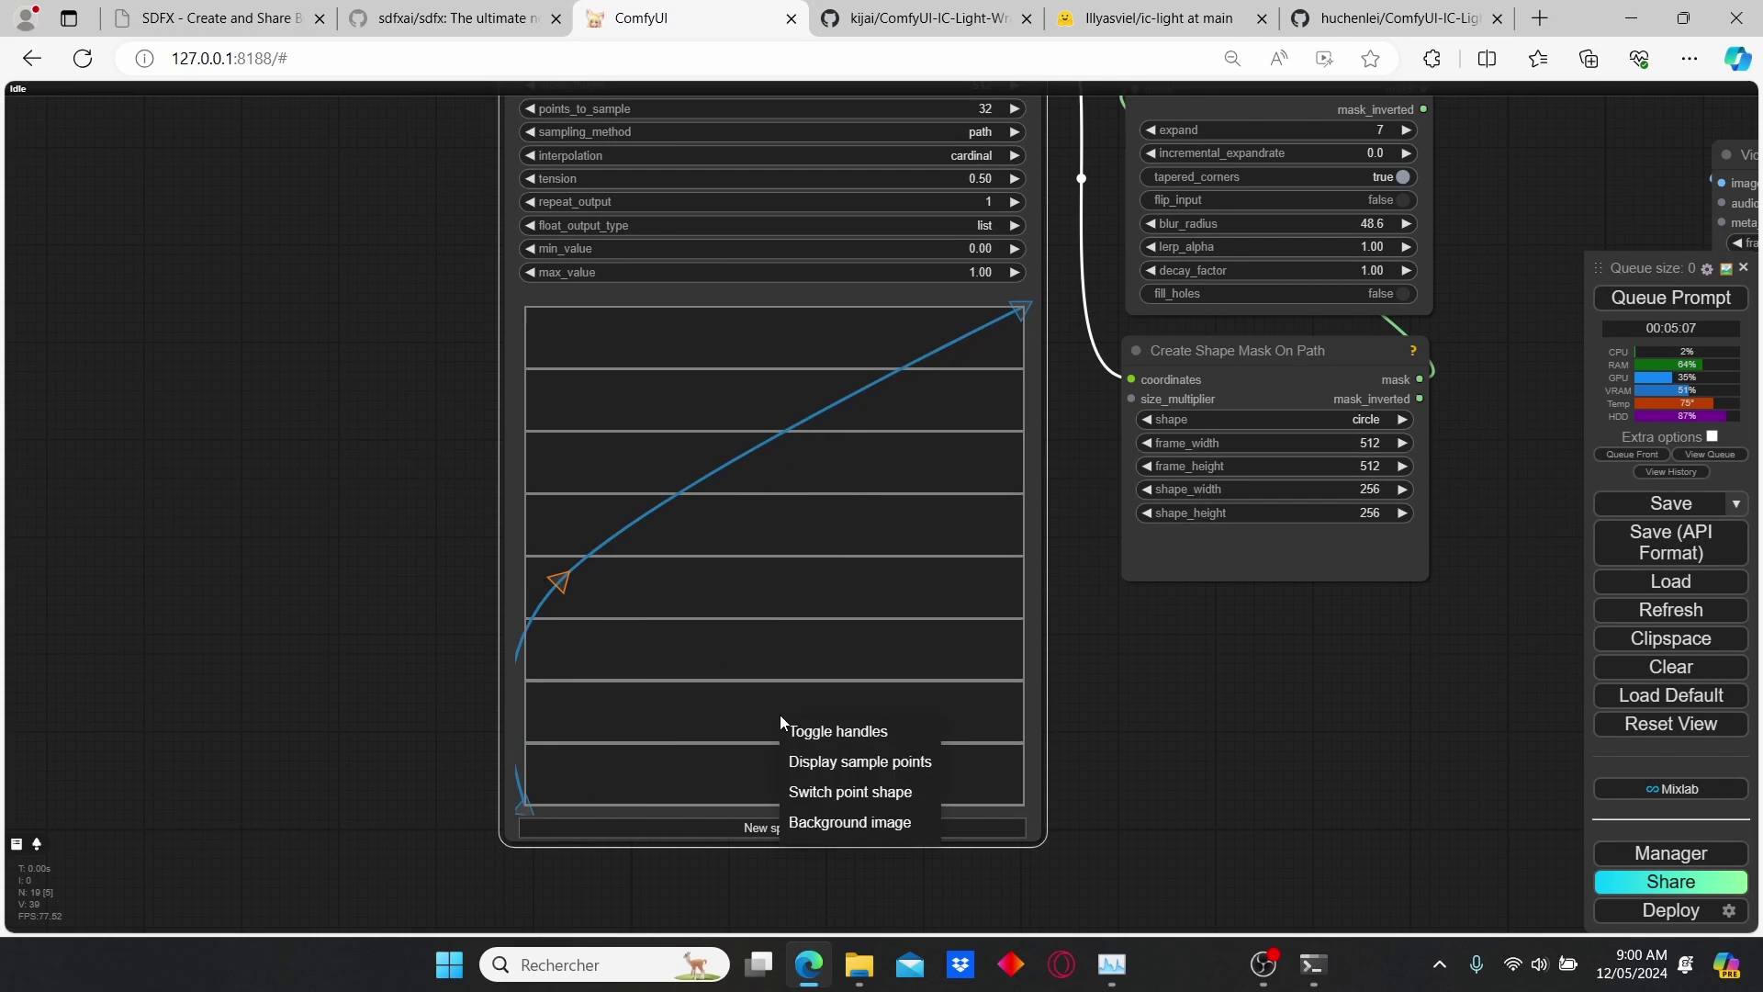
pyautogui.click(885, 829)
pyautogui.scroll(-5, 944, 485)
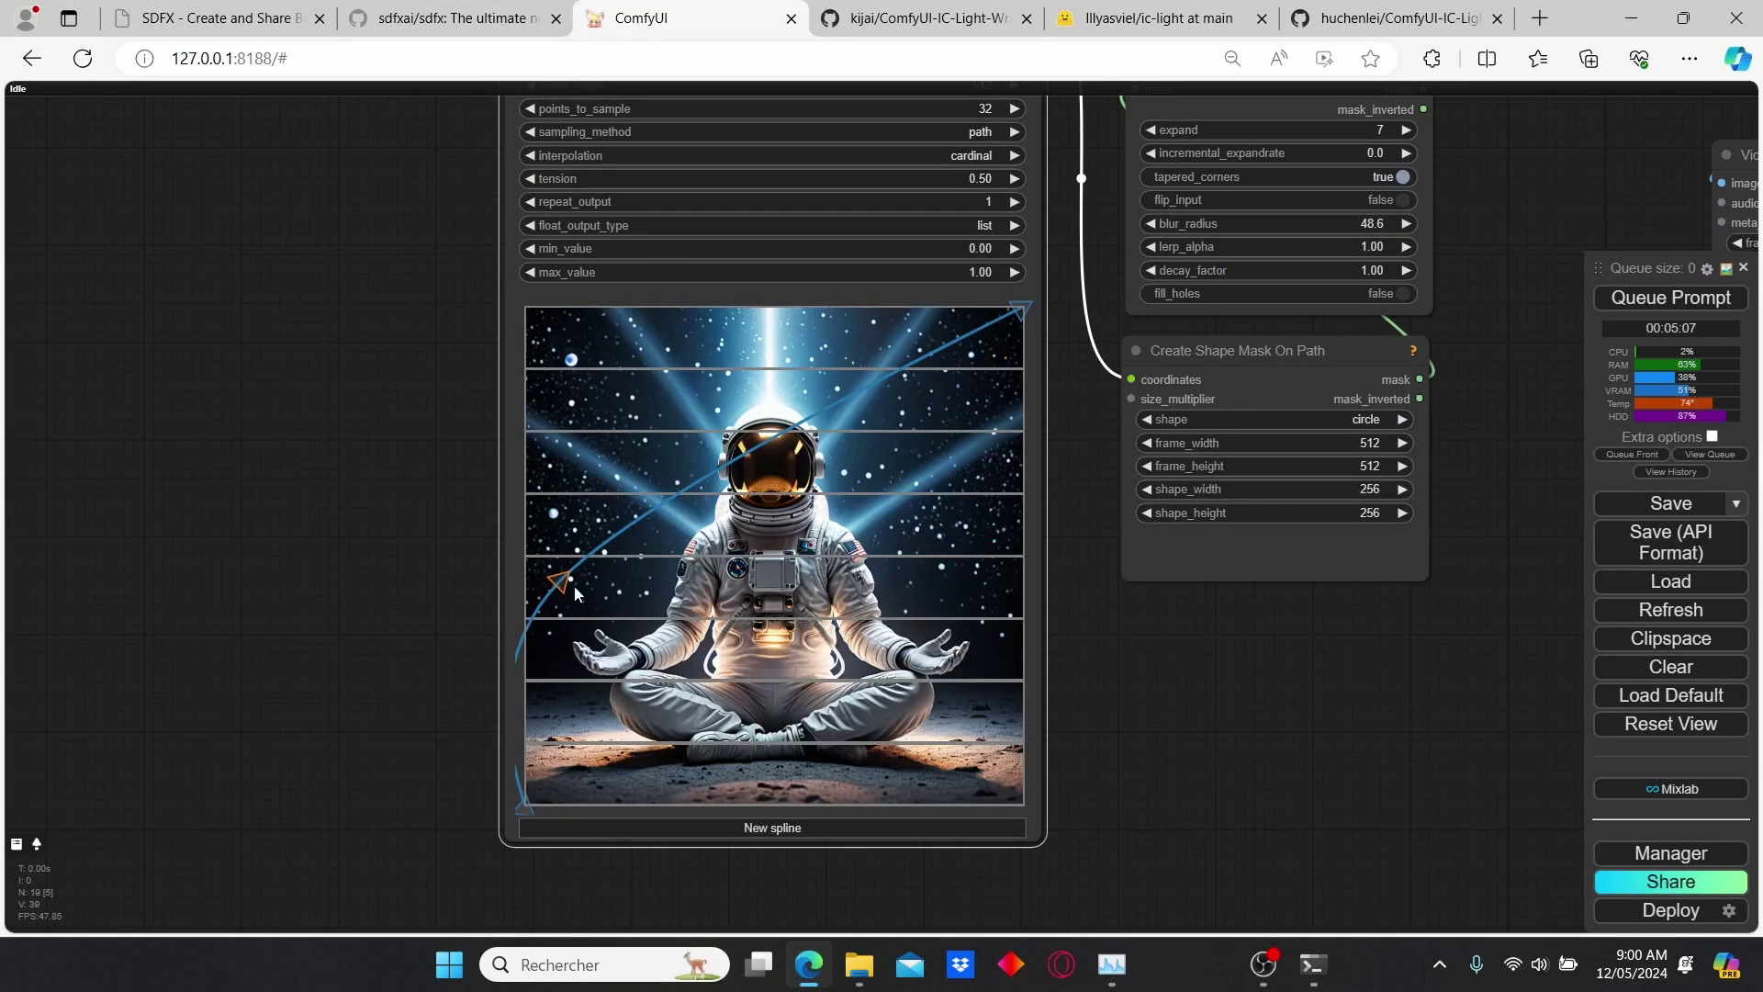
# Shape the spline into a loop around the astronaut, rising over the helmet, passing beneath the legs and returning up the starting side.
pyautogui.moveTo(560, 581); pyautogui.dragTo(636, 474)
pyautogui.moveTo(525, 805); pyautogui.dragTo(543, 728)
pyautogui.moveTo(636, 475); pyautogui.dragTo(584, 432)
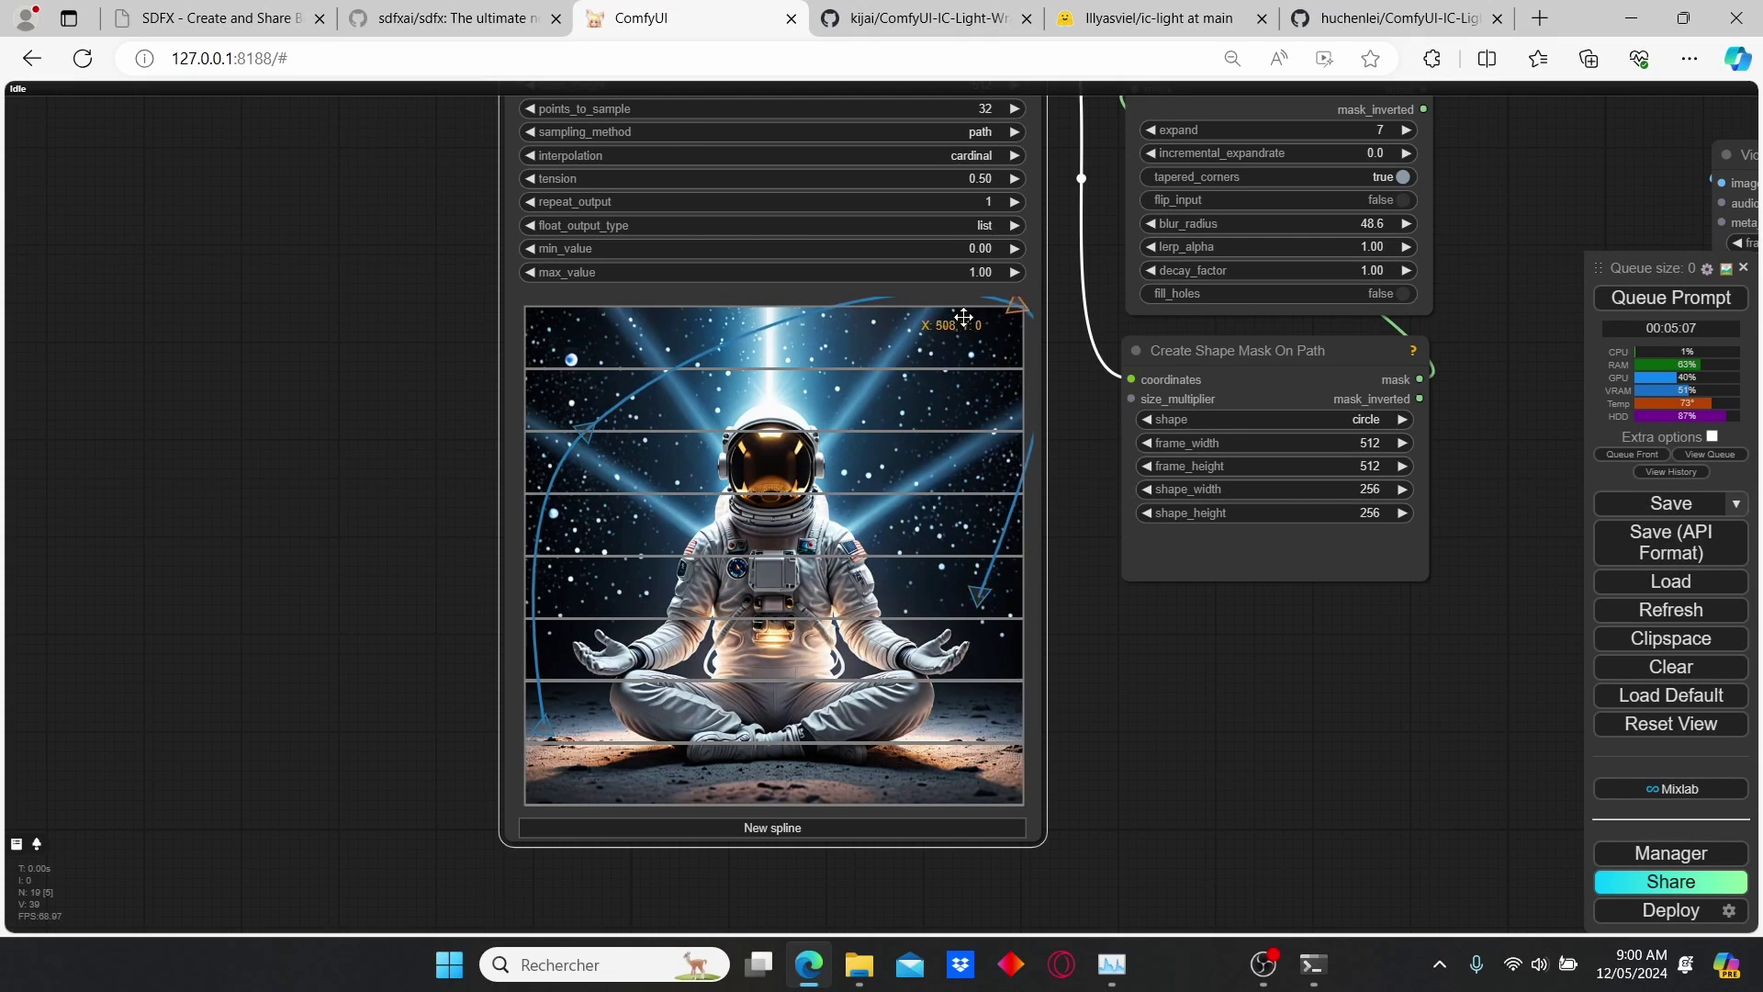
pyautogui.moveTo(963, 317); pyautogui.dragTo(830, 345)
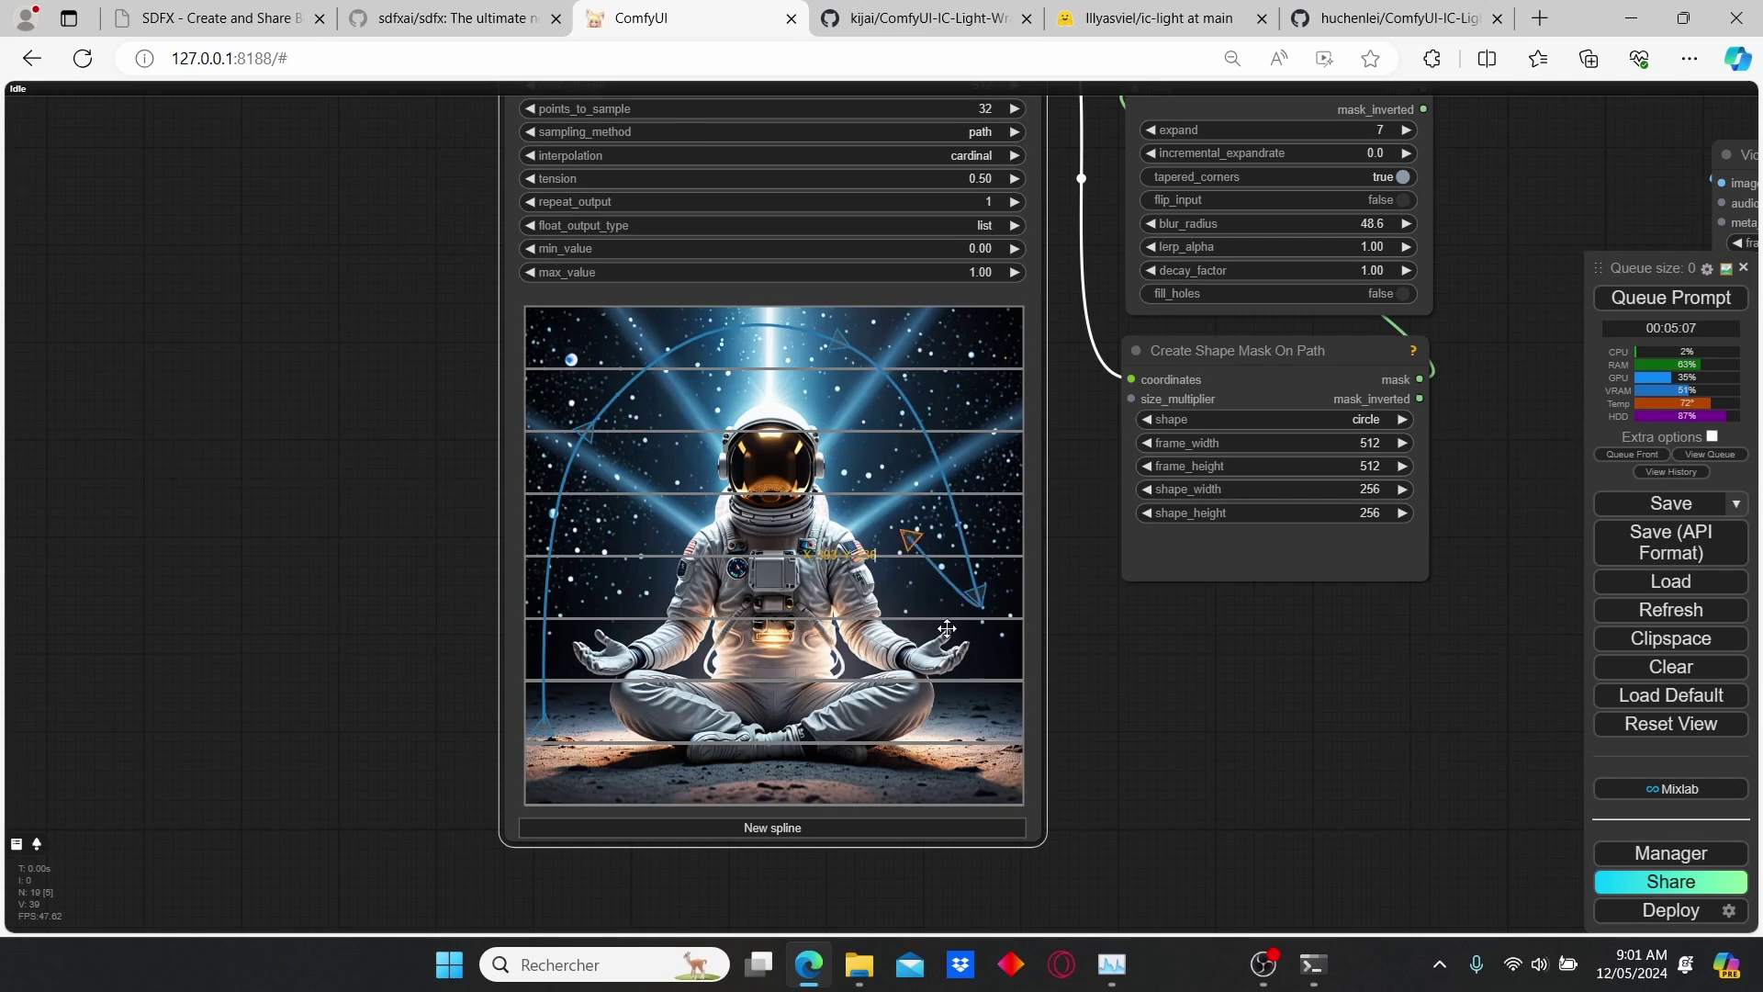
pyautogui.moveTo(972, 449); pyautogui.dragTo(957, 431)
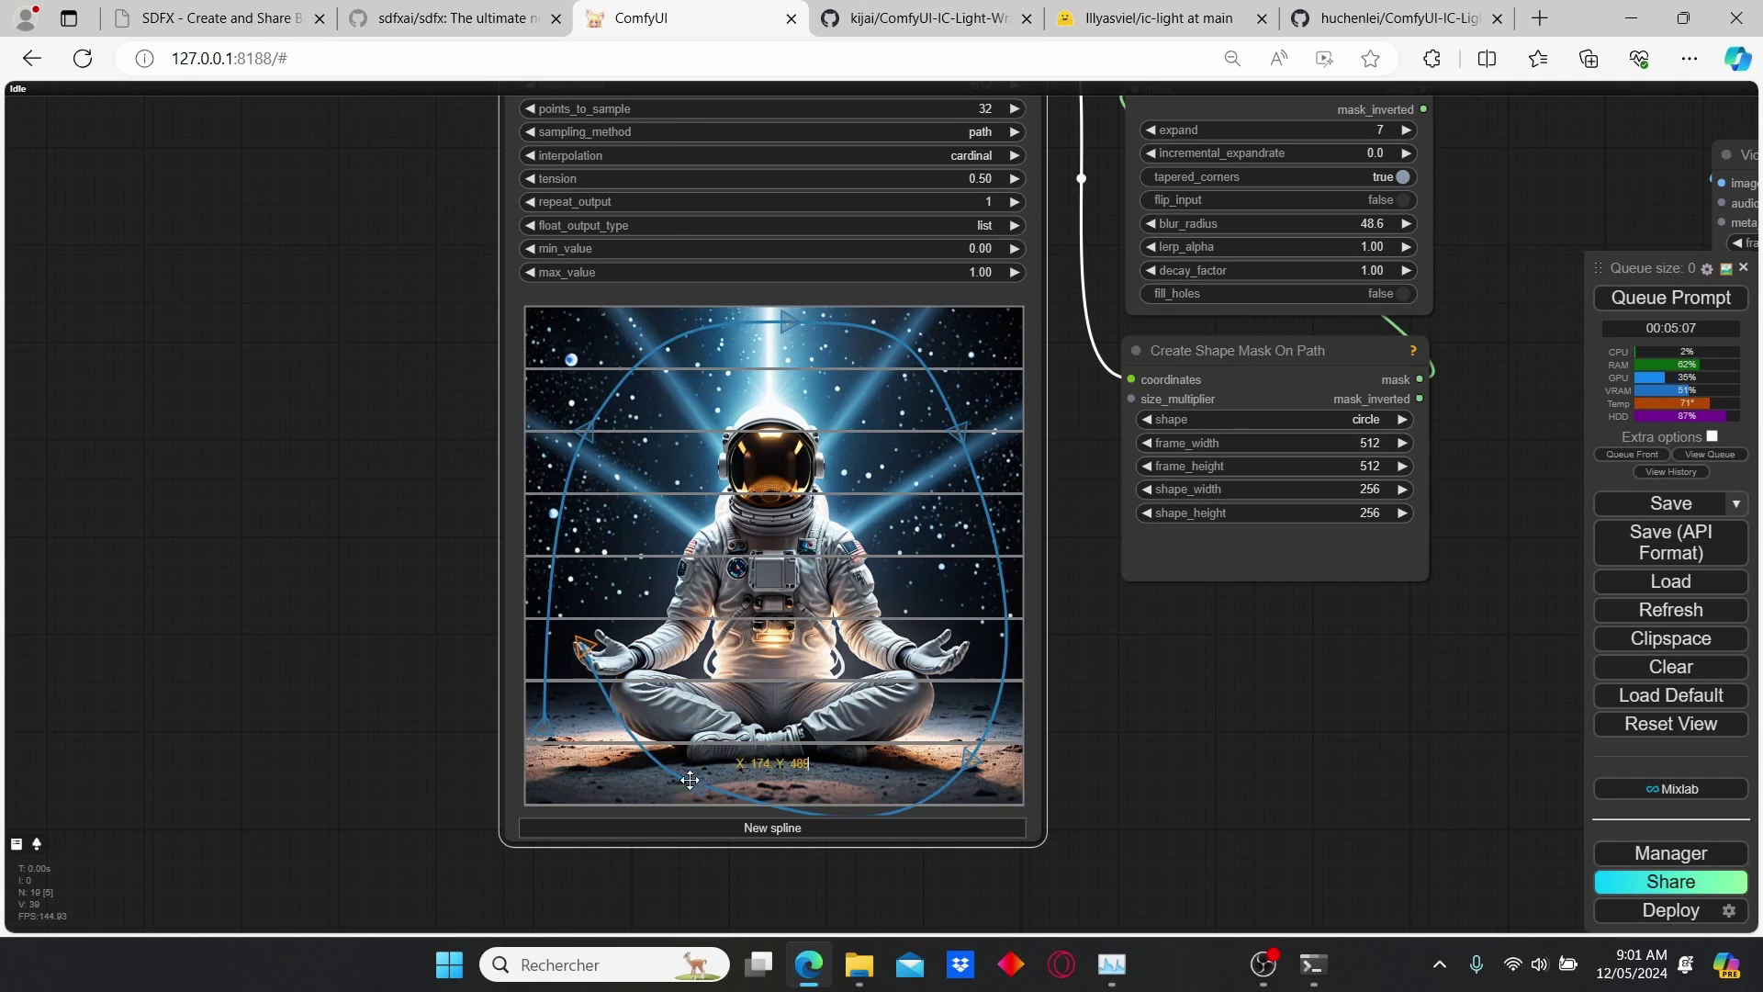
pyautogui.moveTo(690, 779); pyautogui.dragTo(756, 767)
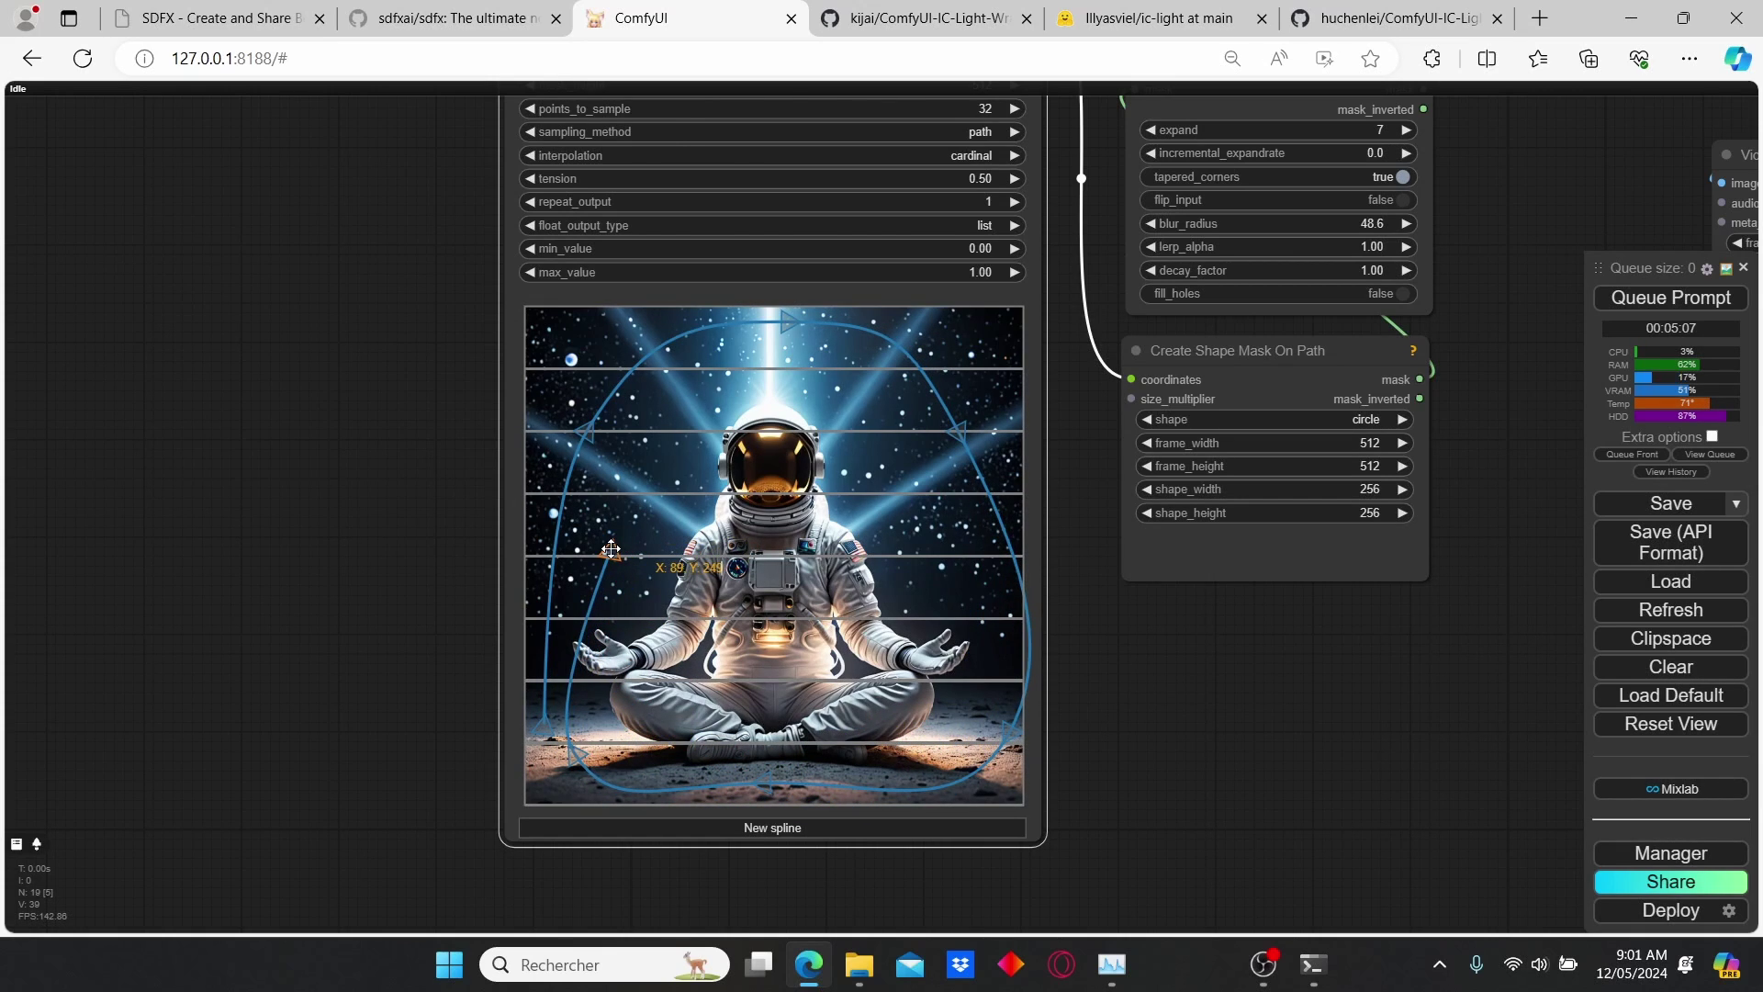
# Set the Spline Editor's points_to_sample to 60.
pyautogui.scroll(-3, 1166, 674)
pyautogui.moveTo(1429, 419); pyautogui.dragTo(1056, 595)
pyautogui.scroll(3, 1055, 595)
pyautogui.scroll(-3, 636, 350)
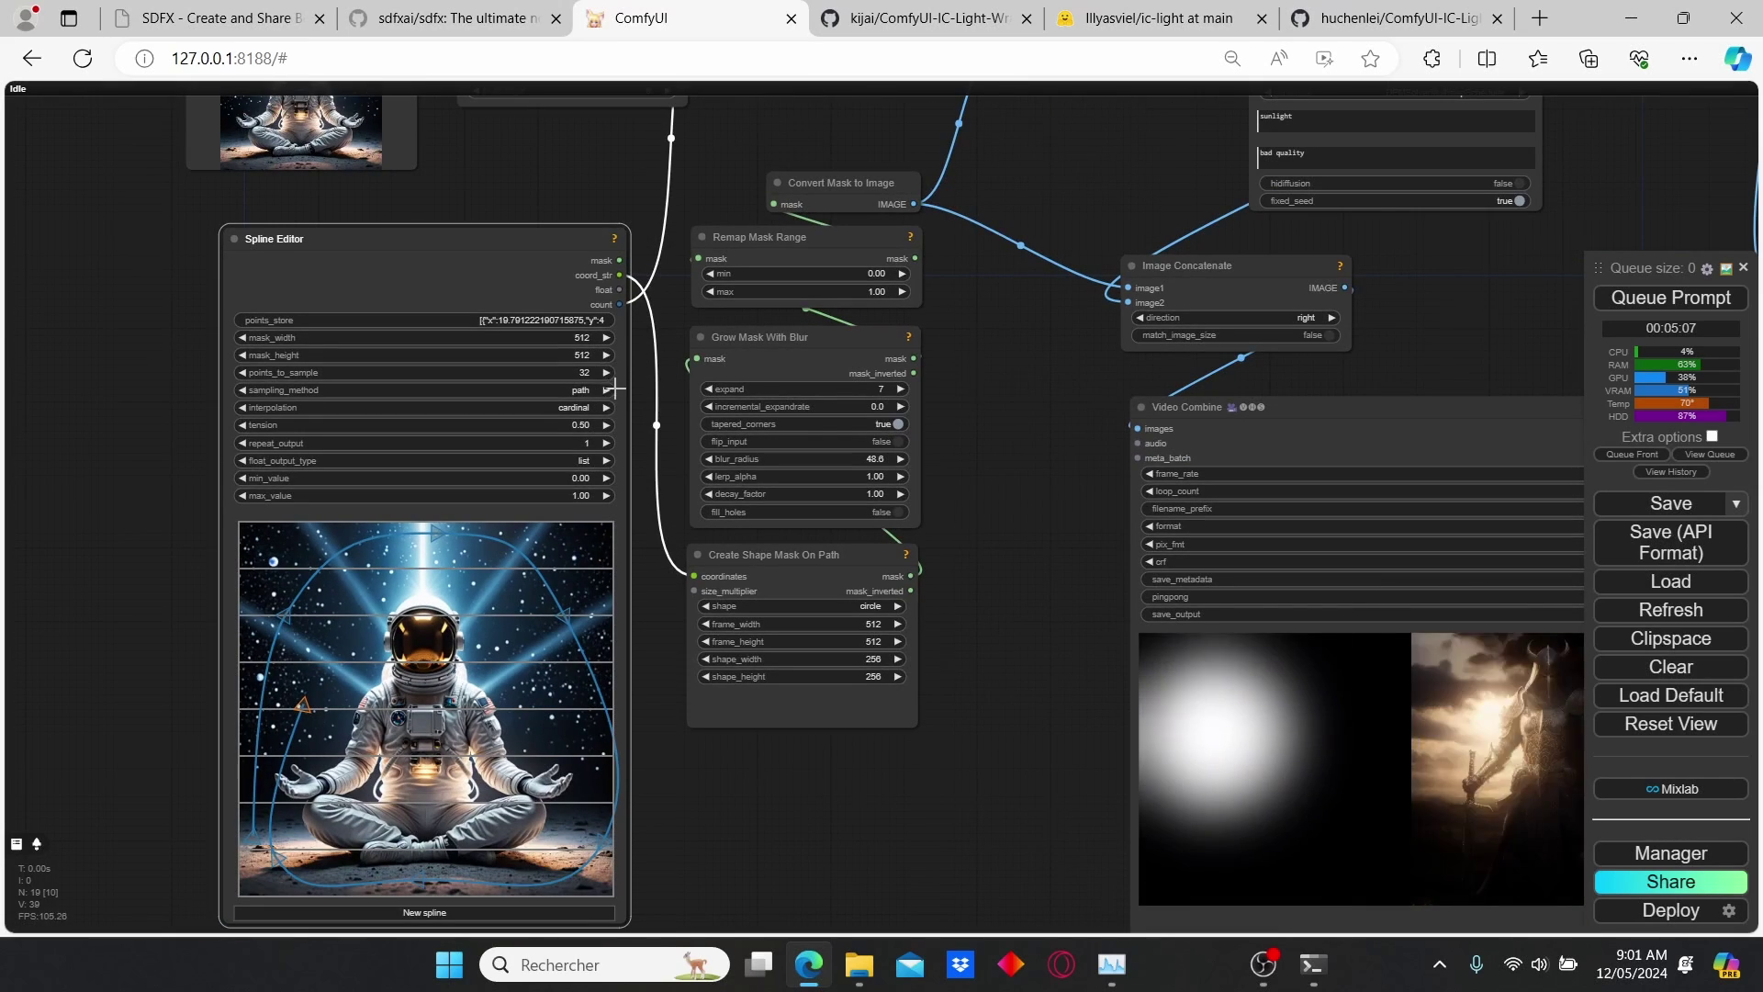
pyautogui.scroll(5, 613, 390)
pyautogui.click(581, 361)
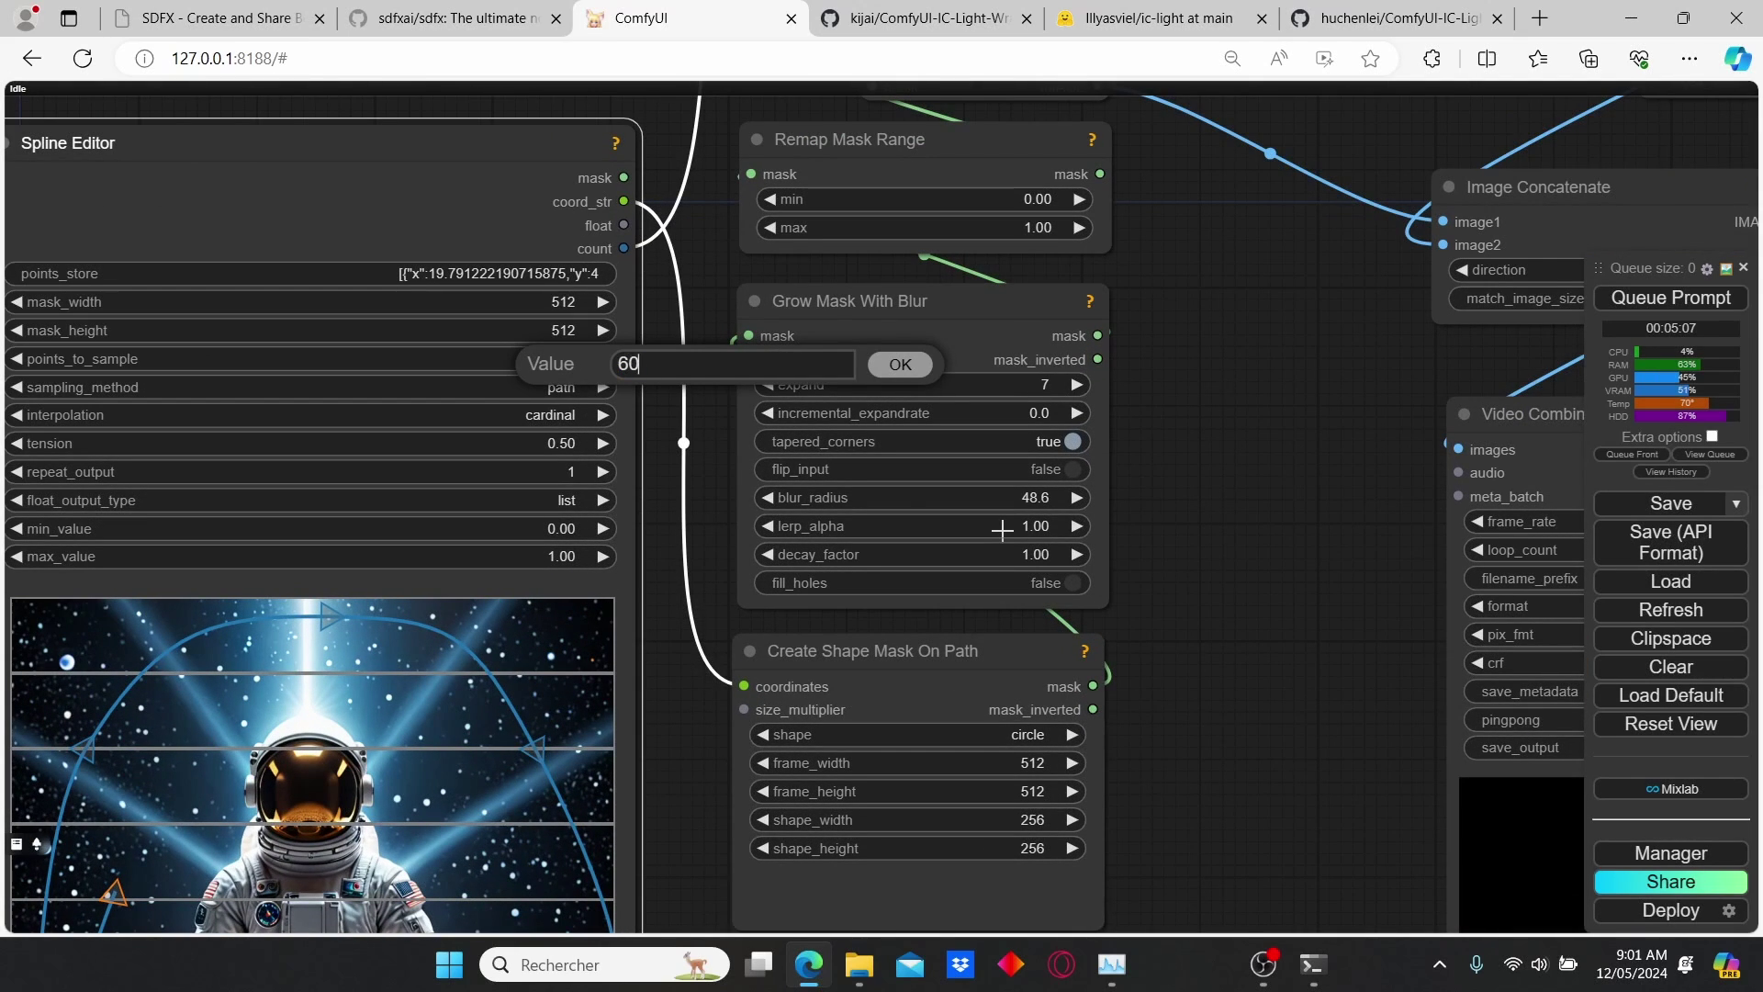
pyautogui.press('Return')
pyautogui.scroll(-5, 1247, 504)
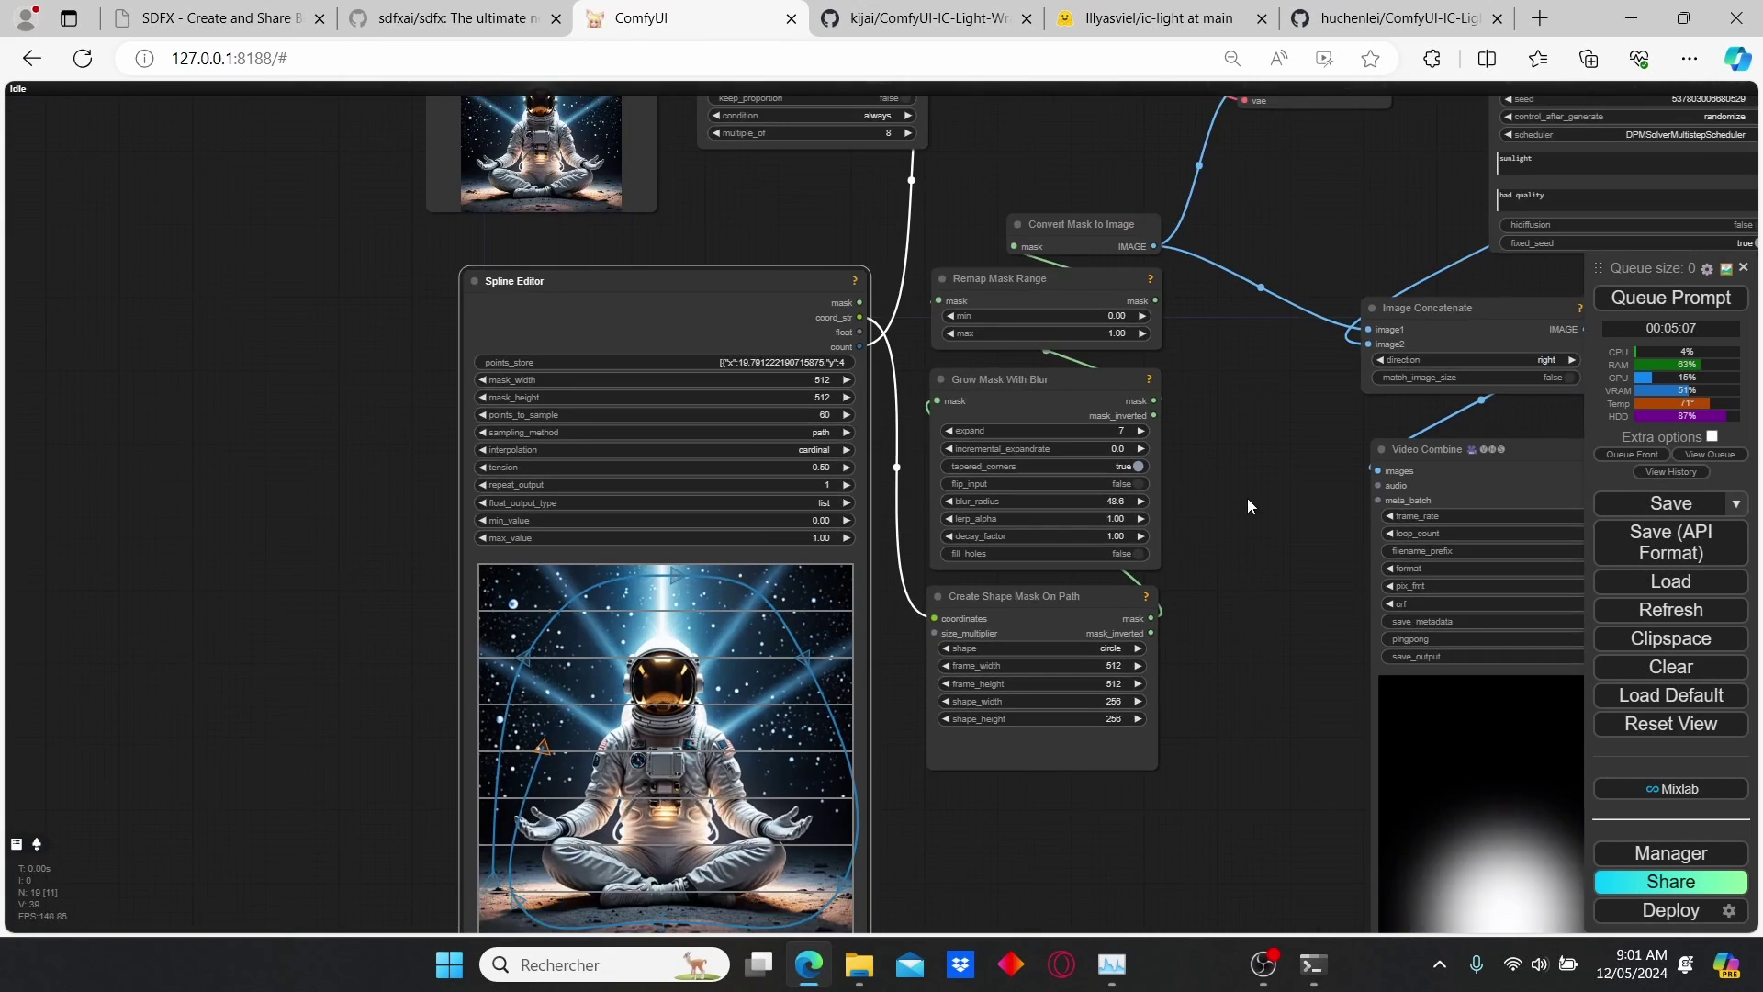
# Examine the workflow graph, both Video Combine outputs and the relit astronaut frames to follow the light along the spline.
pyautogui.scroll(-3, 1249, 473)
pyautogui.moveTo(1296, 360); pyautogui.dragTo(1197, 481)
pyautogui.moveTo(1159, 404); pyautogui.dragTo(928, 418)
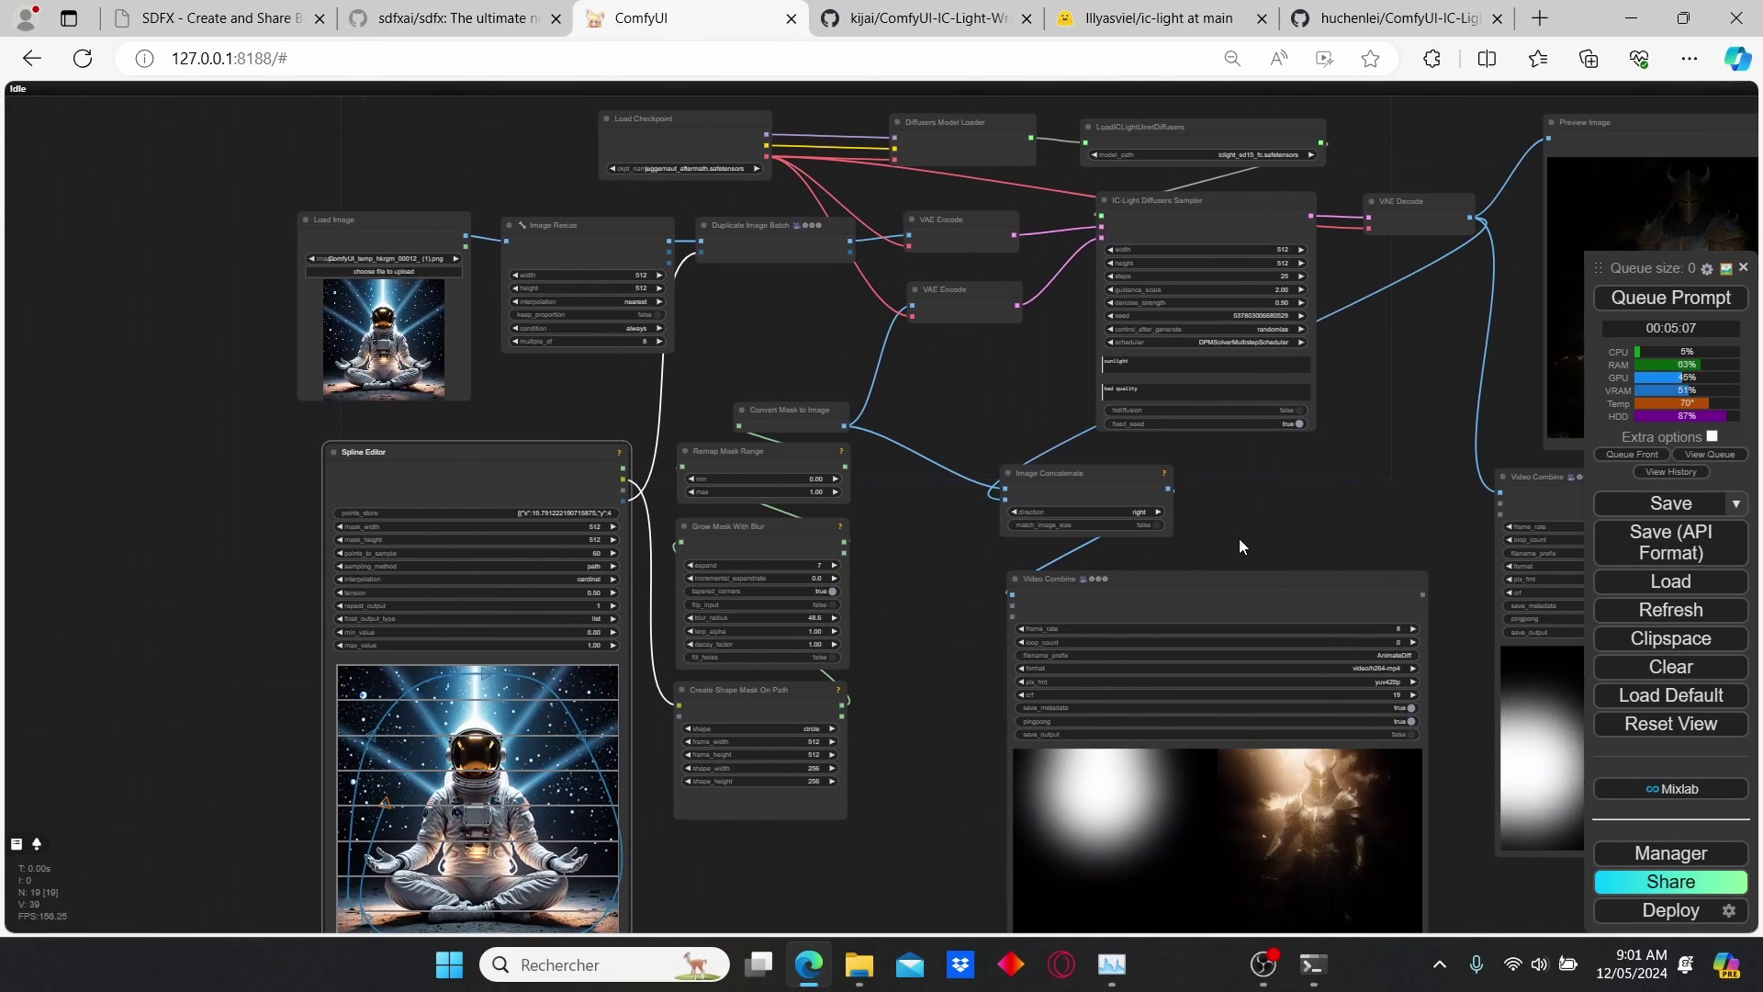
pyautogui.moveTo(1348, 542); pyautogui.dragTo(1125, 487)
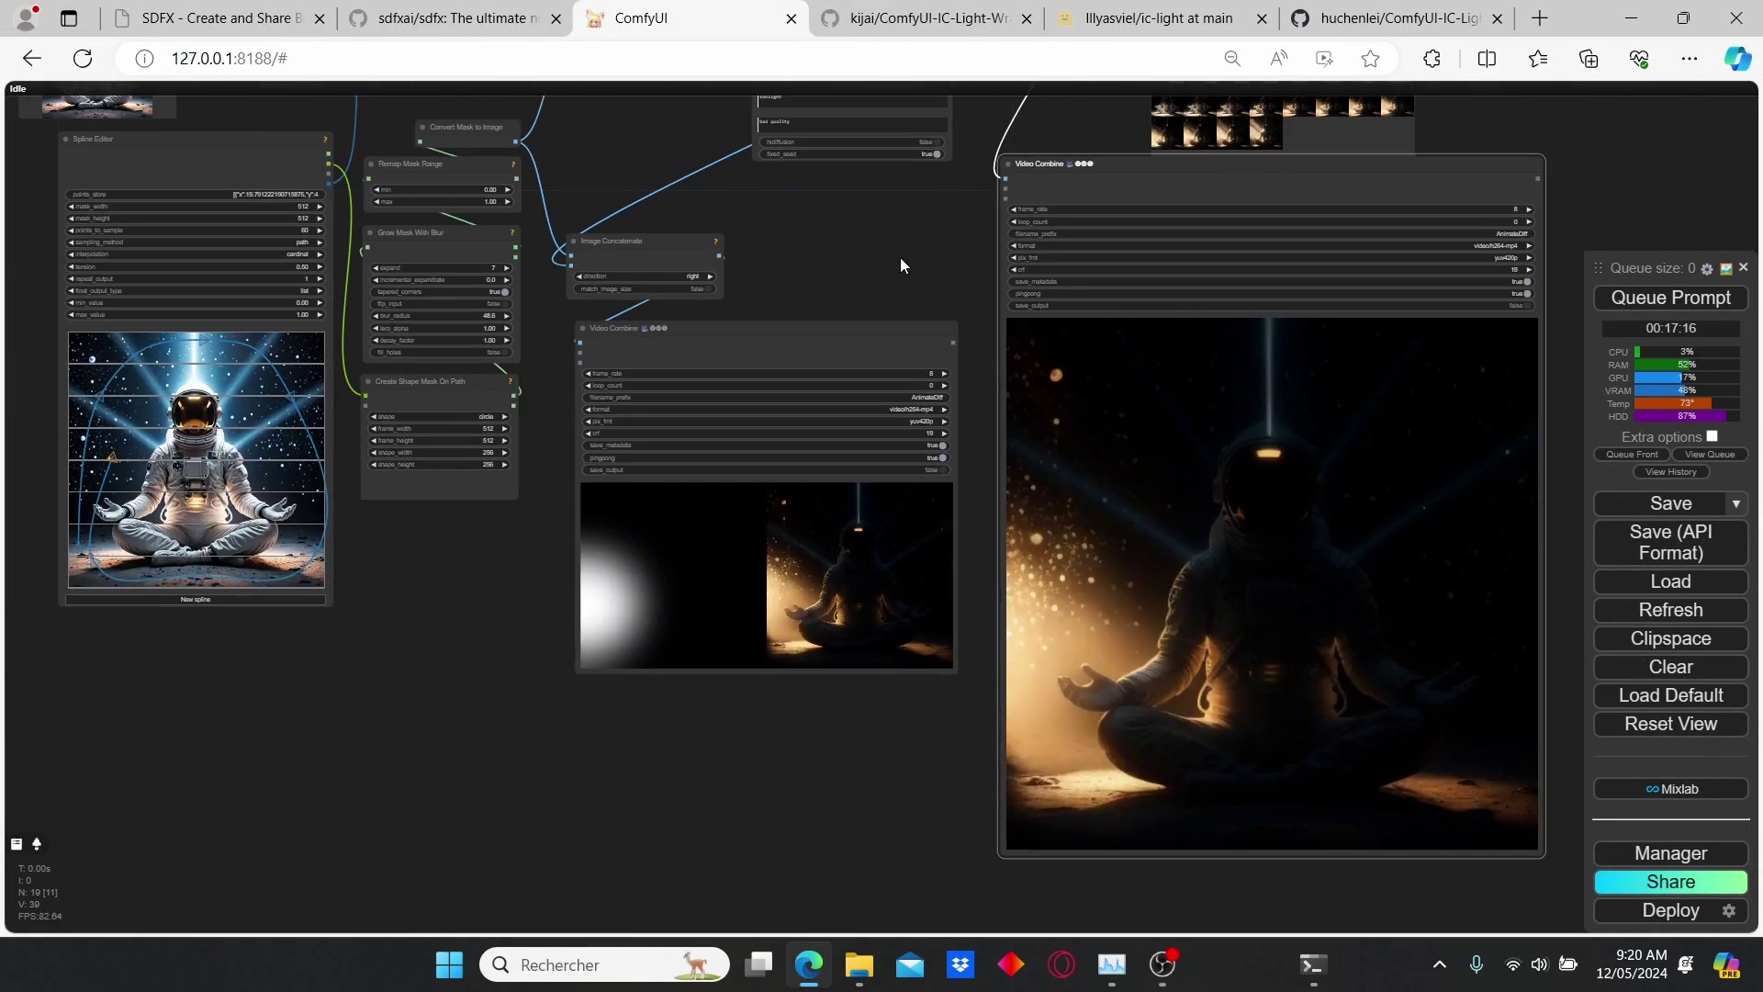
pyautogui.moveTo(900, 258); pyautogui.dragTo(721, 284)
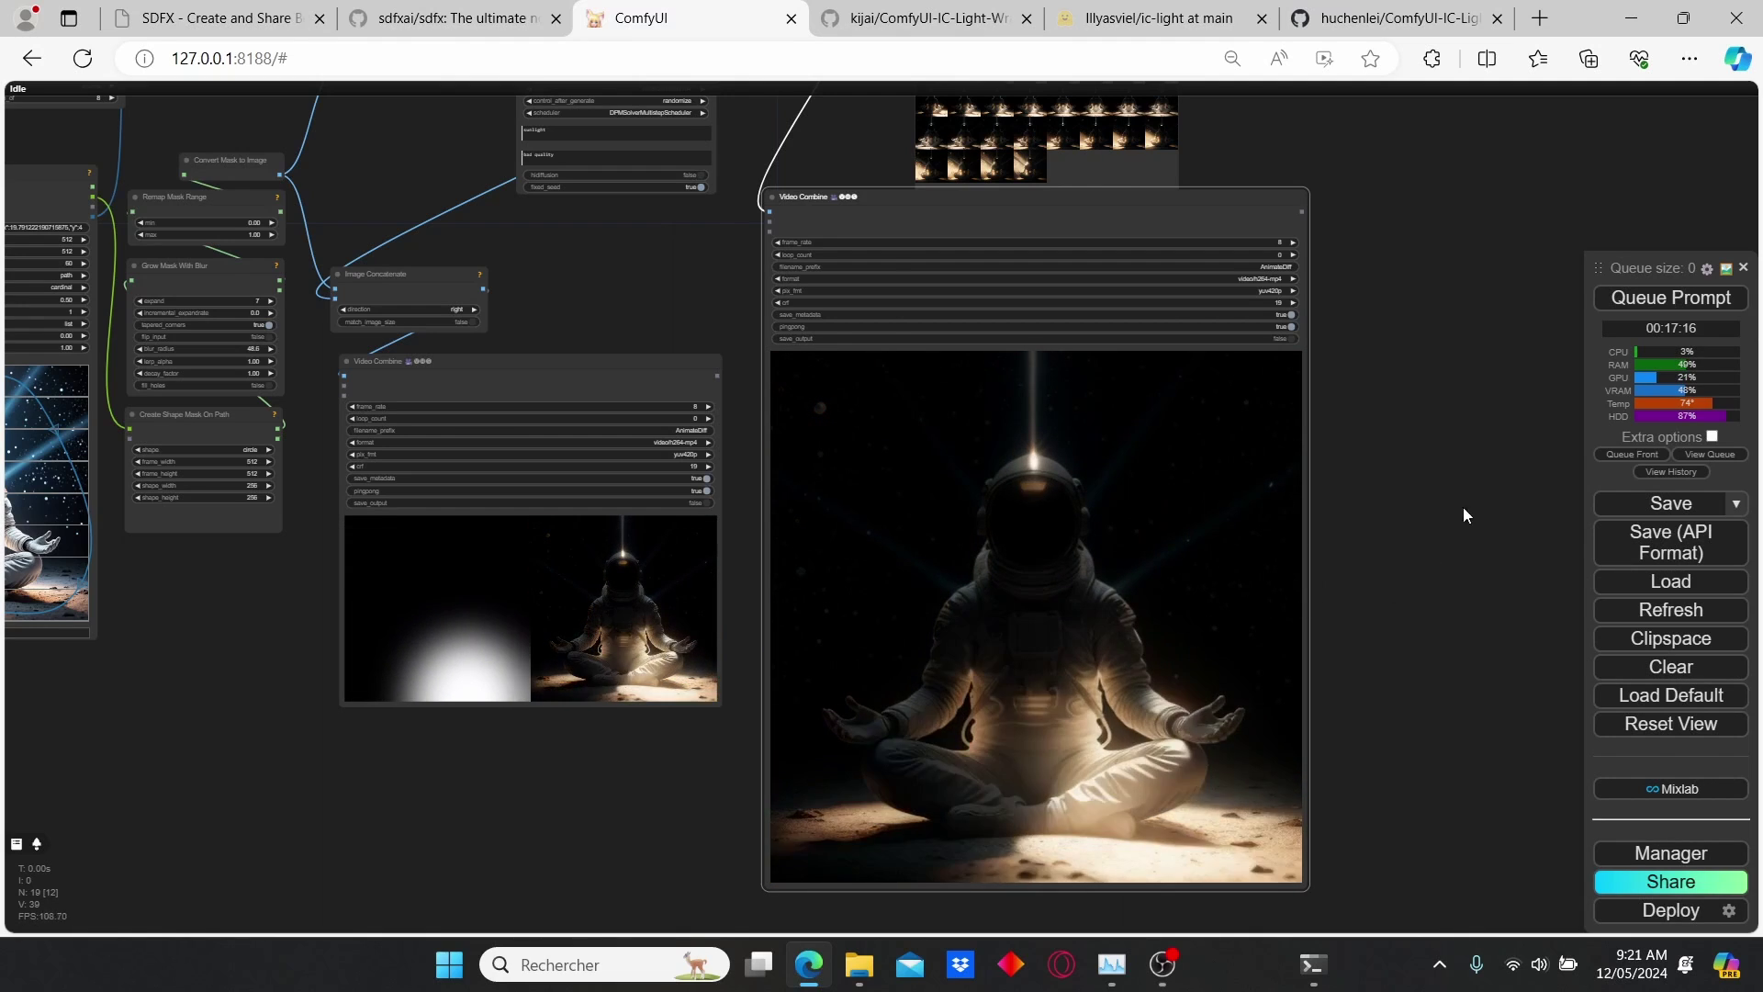
pyautogui.scroll(-5, 1479, 406)
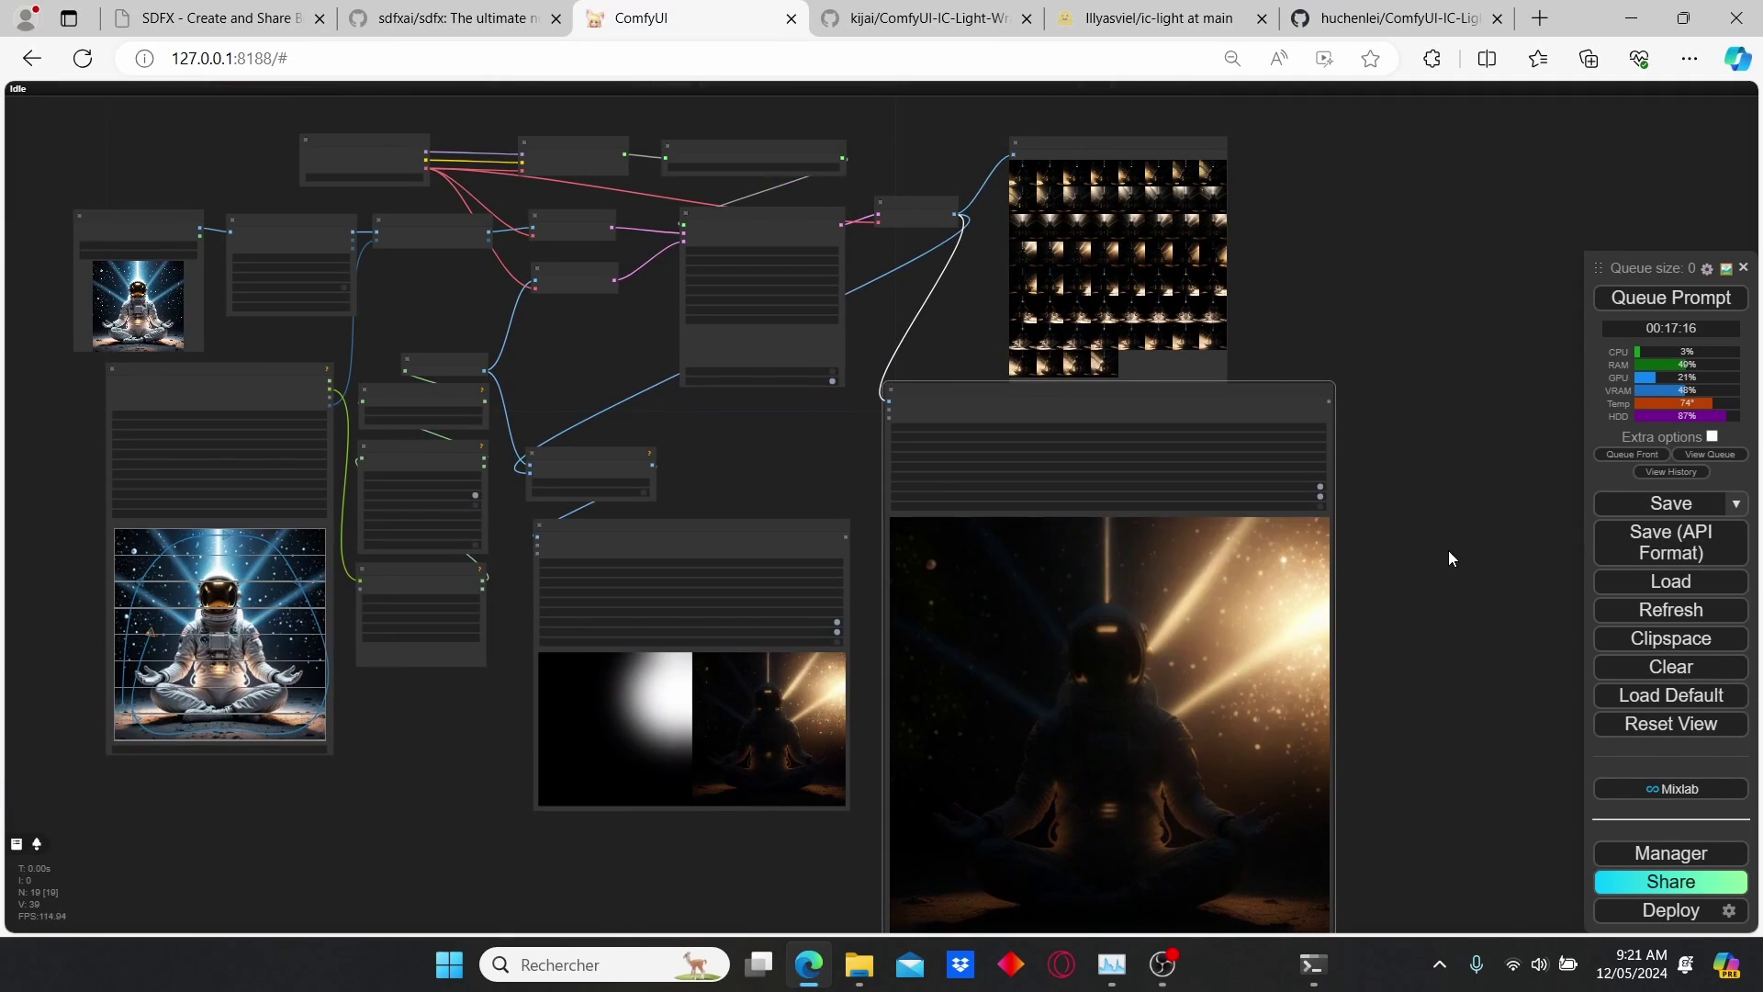
pyautogui.moveTo(1411, 547); pyautogui.dragTo(1467, 467)
pyautogui.scroll(2, 1208, 506)
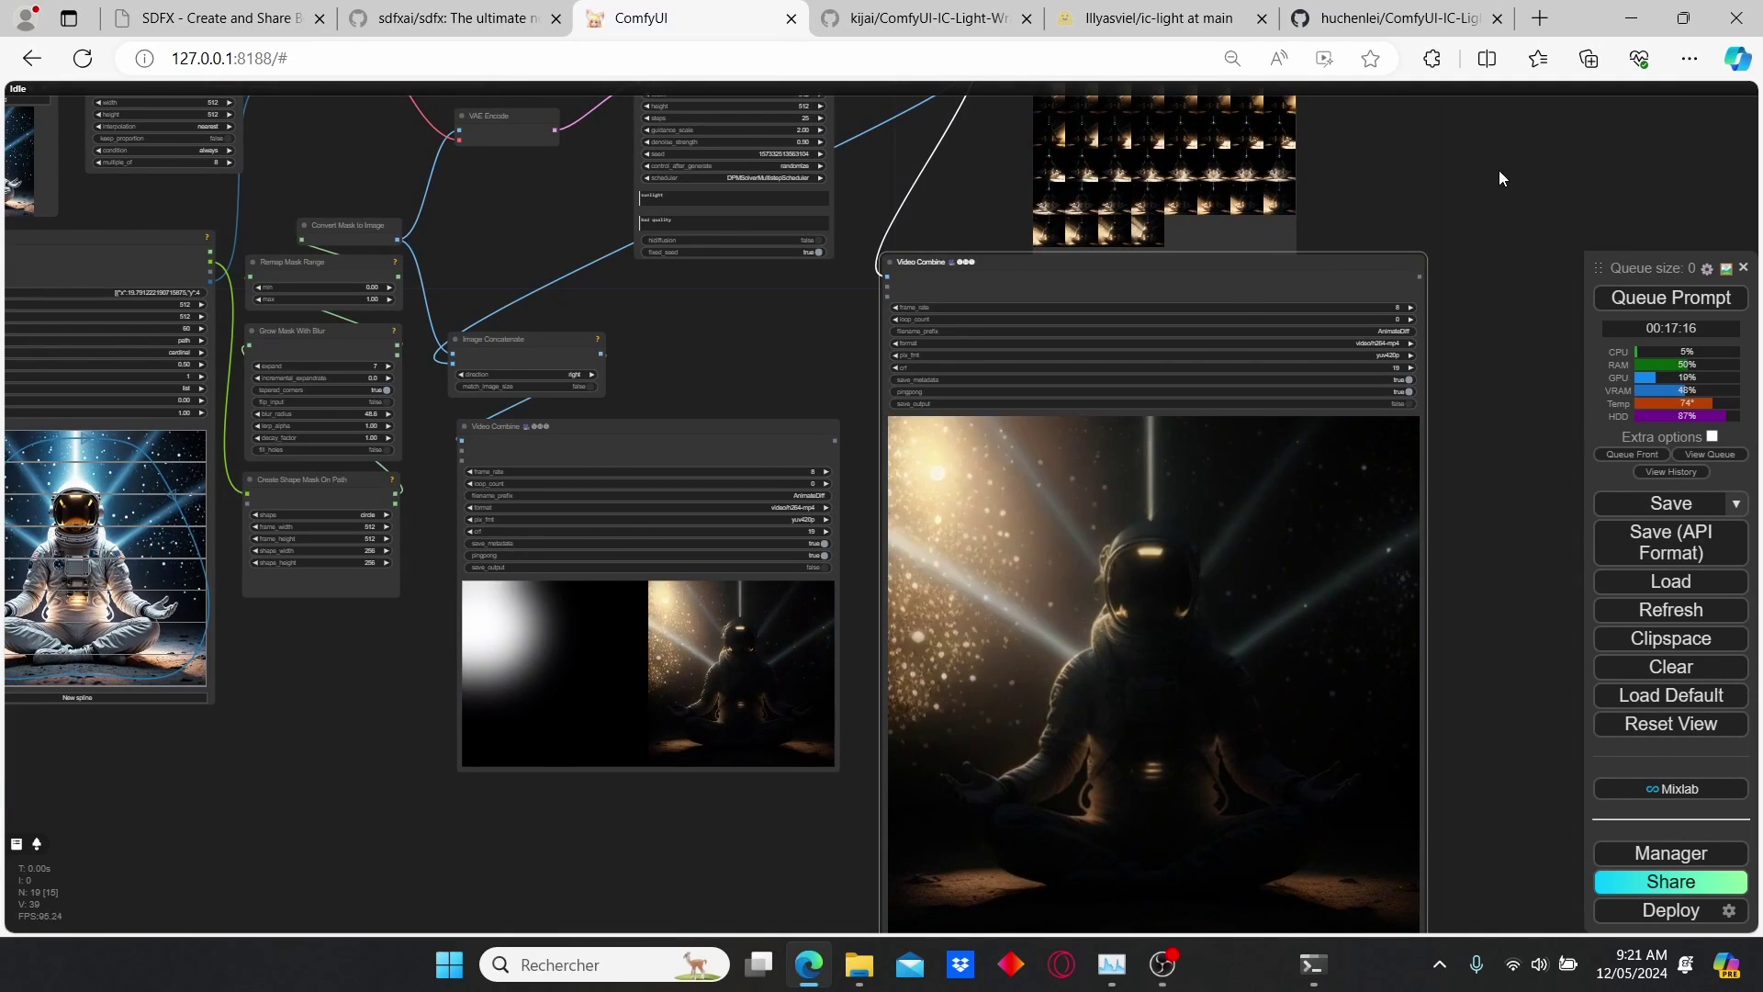
pyautogui.moveTo(1498, 177); pyautogui.dragTo(1340, 433)
pyautogui.scroll(3, 1341, 434)
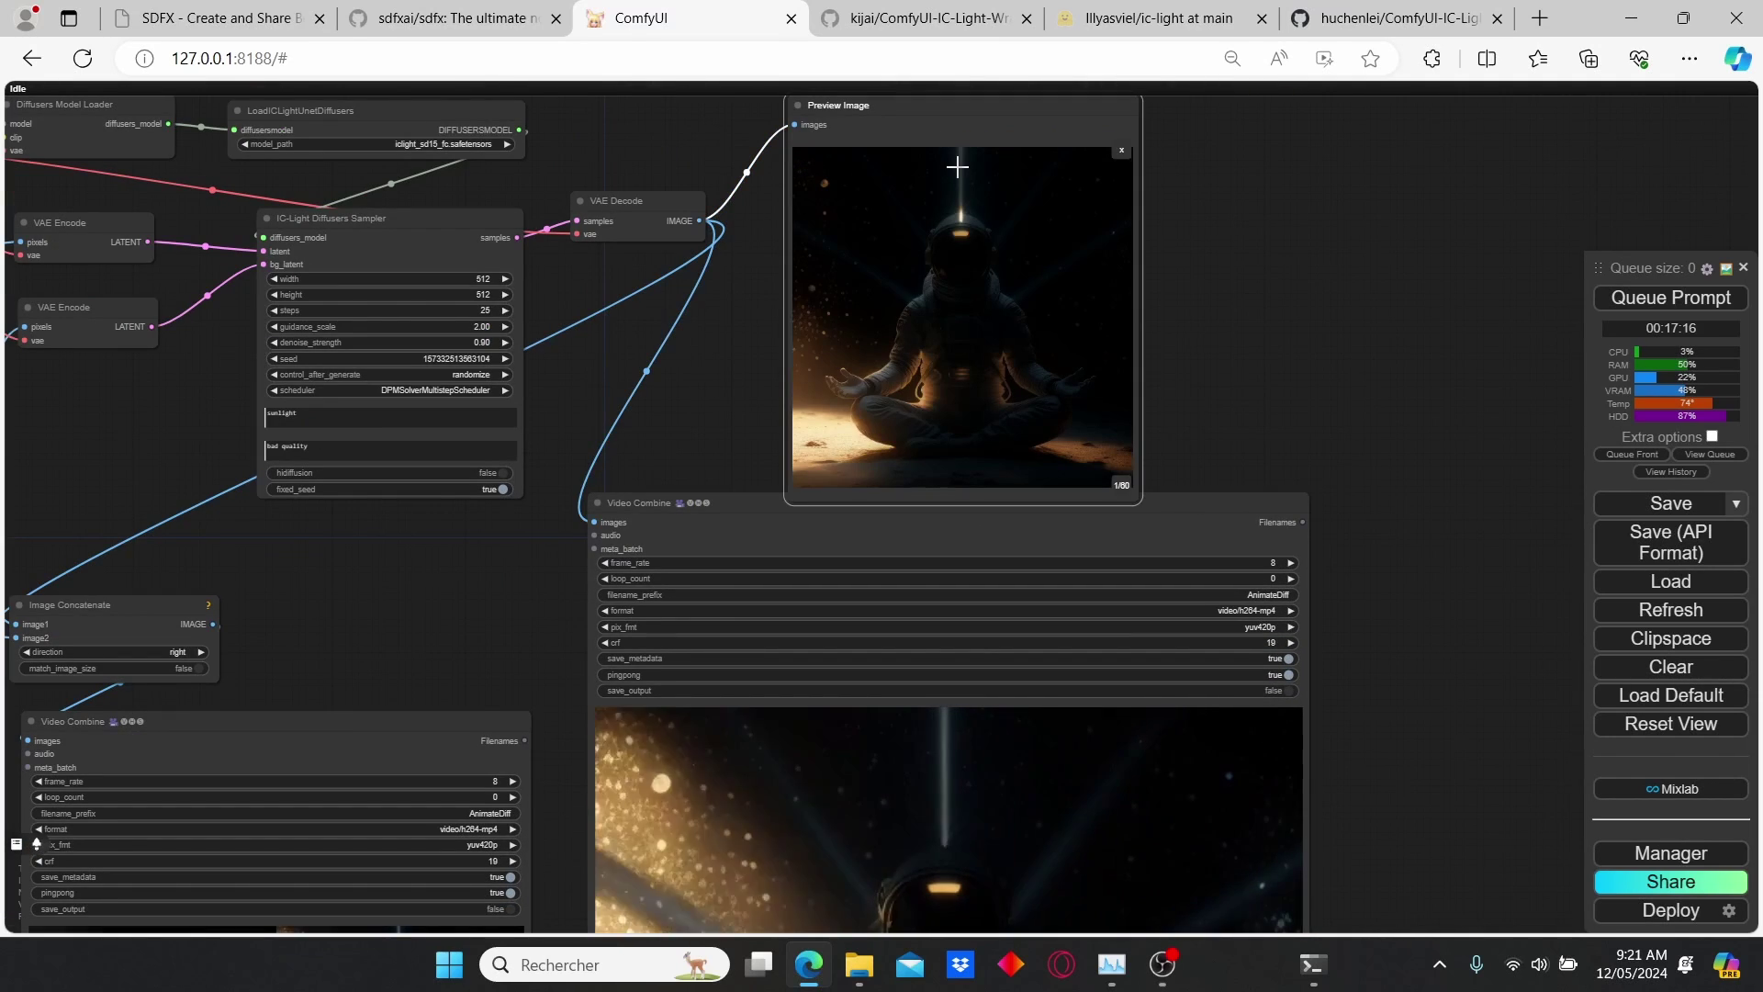